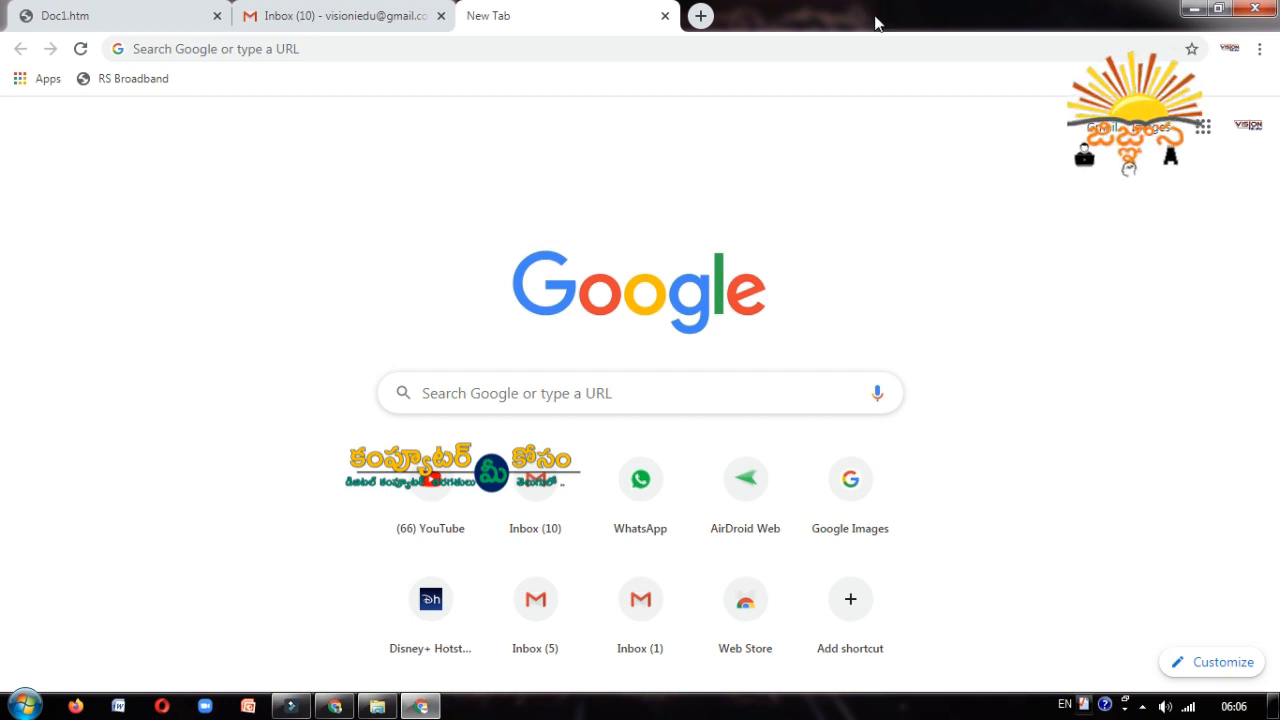
- Search the web for google forms and open the Google Forms: Sign-in result from docs.google.com
click(591, 50)
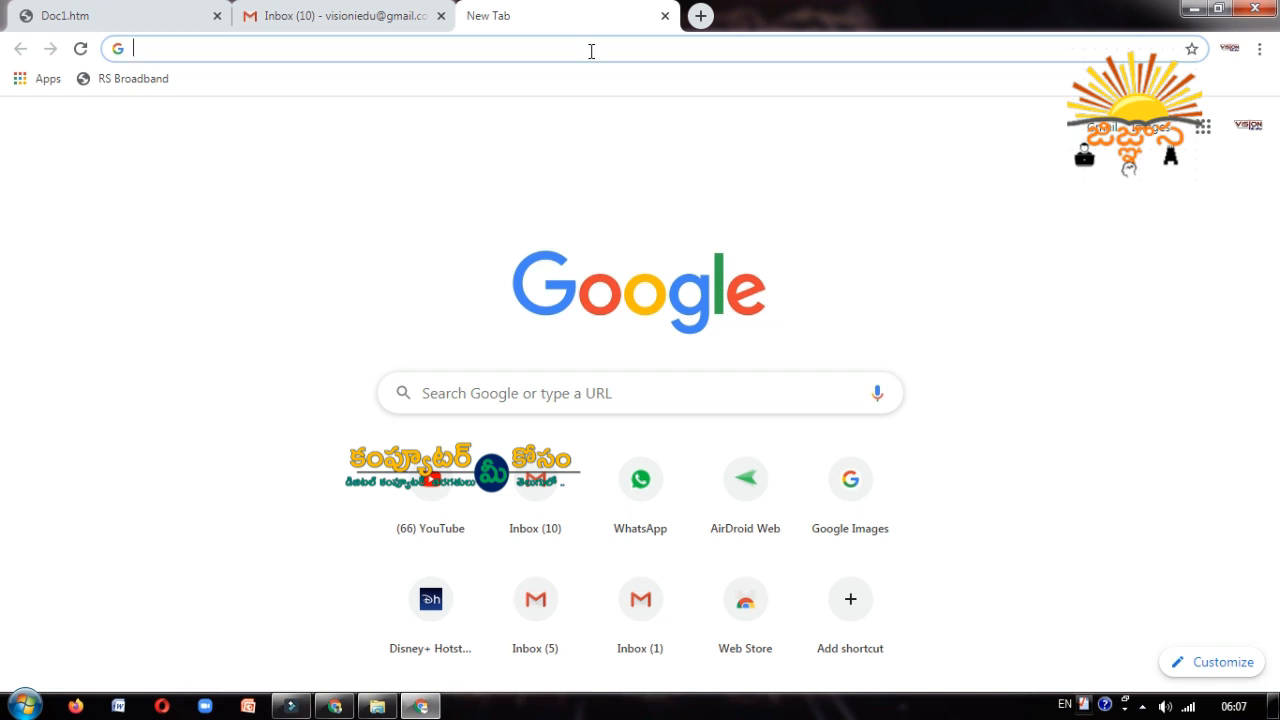
text(goo)
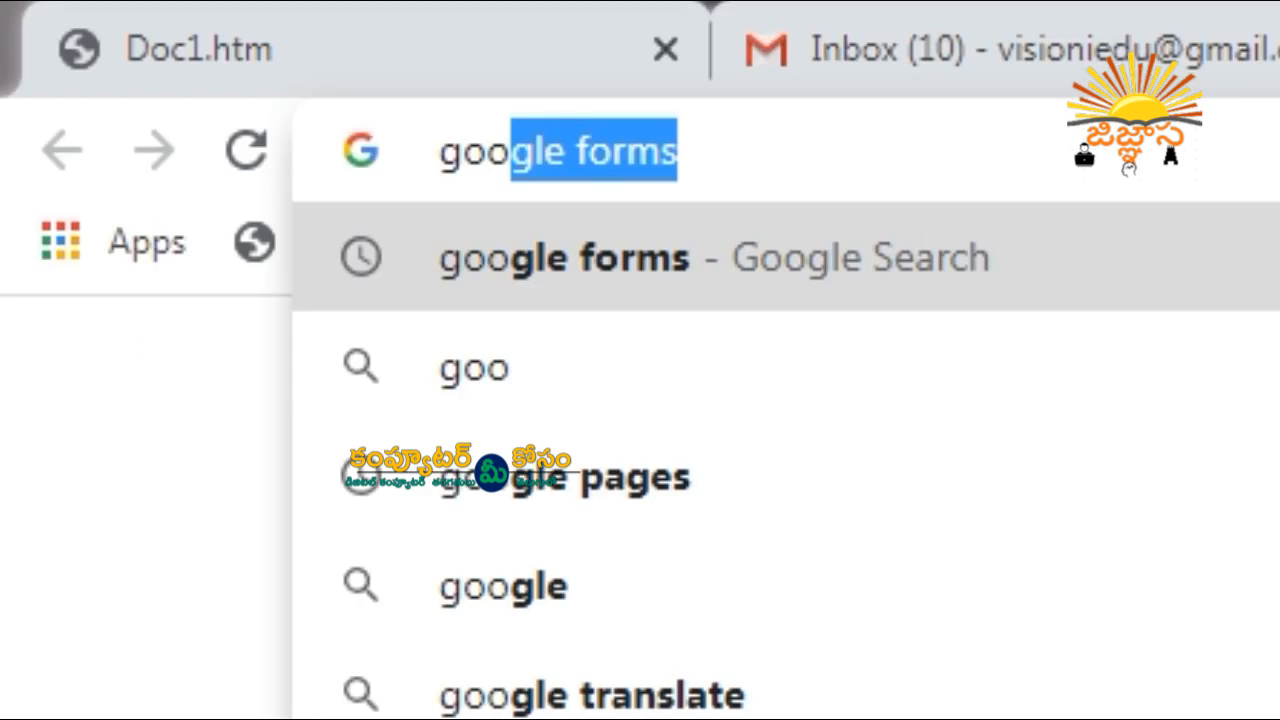
text(gle)
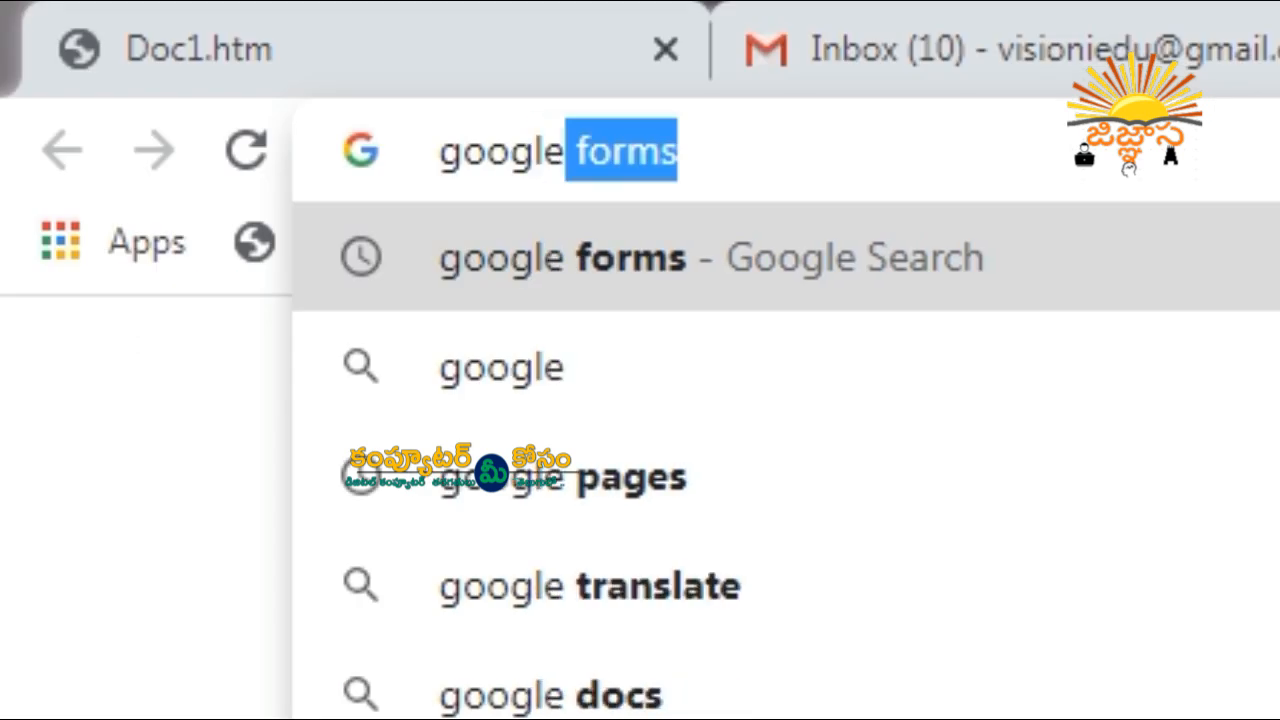
key(Return)
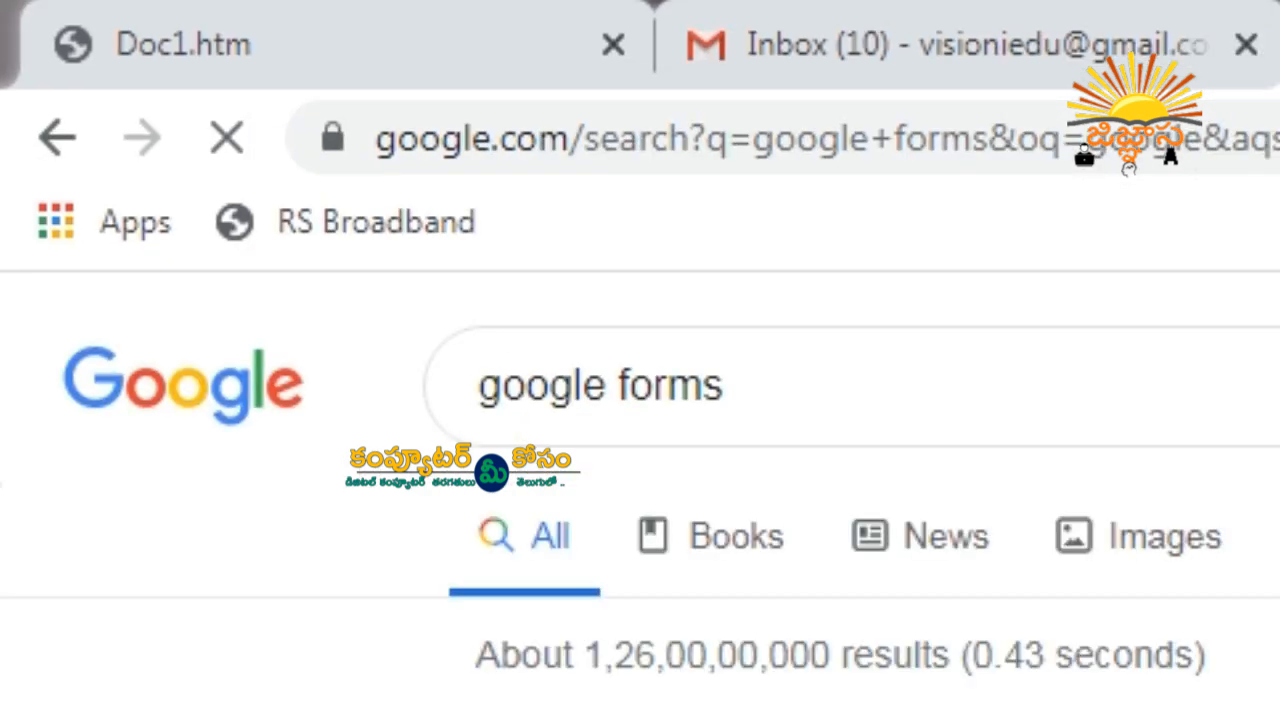
scroll(640, 450, down, 2)
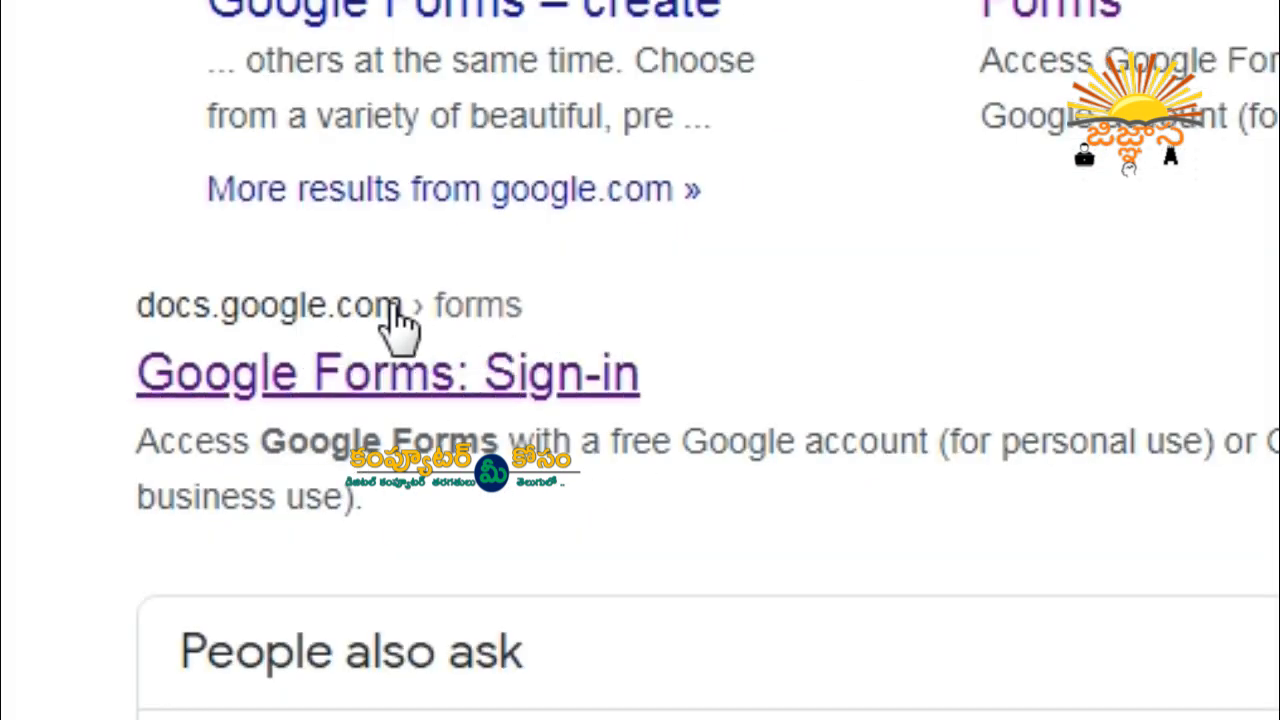
scroll(400, 300, down, 1)
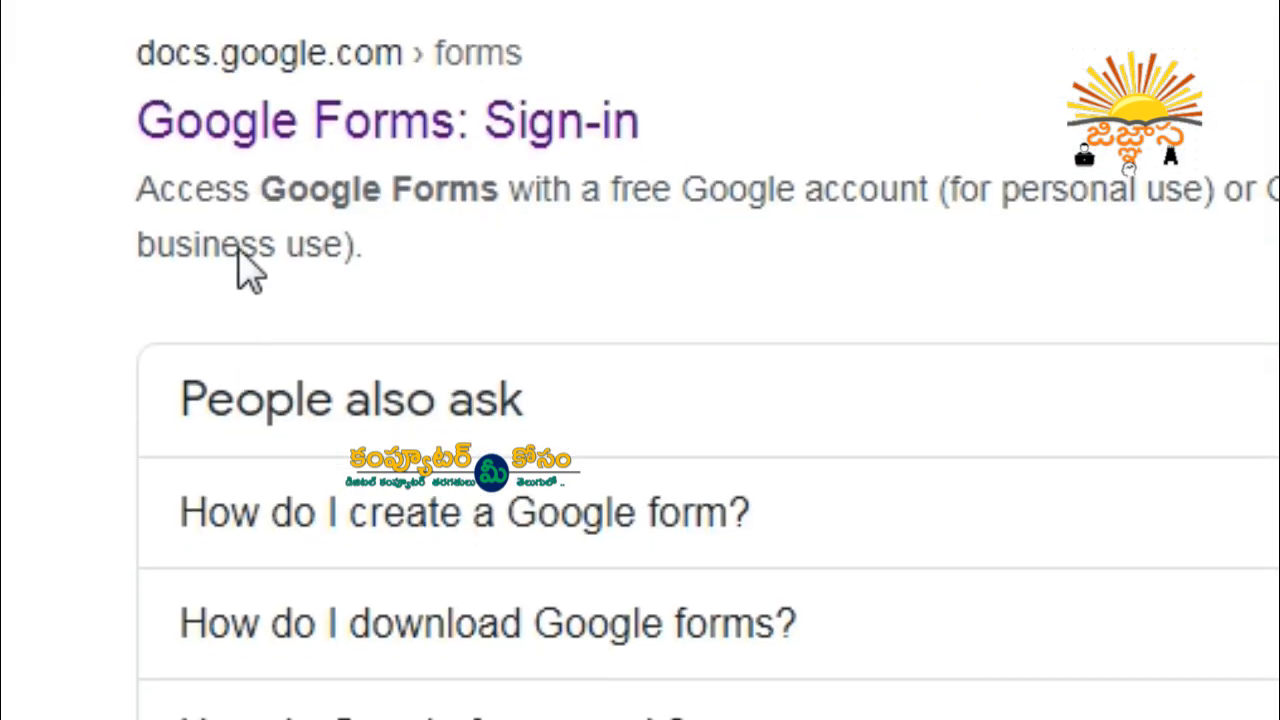
click(413, 130)
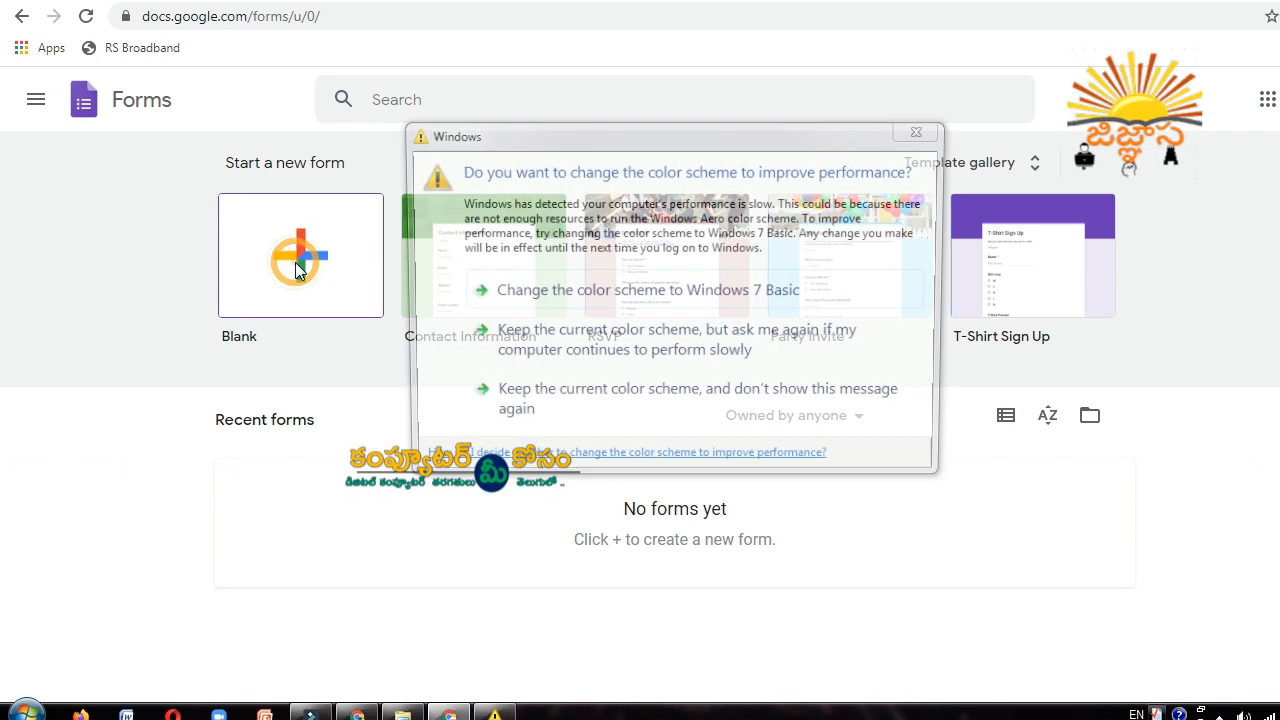
- Create a new blank form, dismiss the question-reuse tip, and name the form "my Quiz"
click(296, 270)
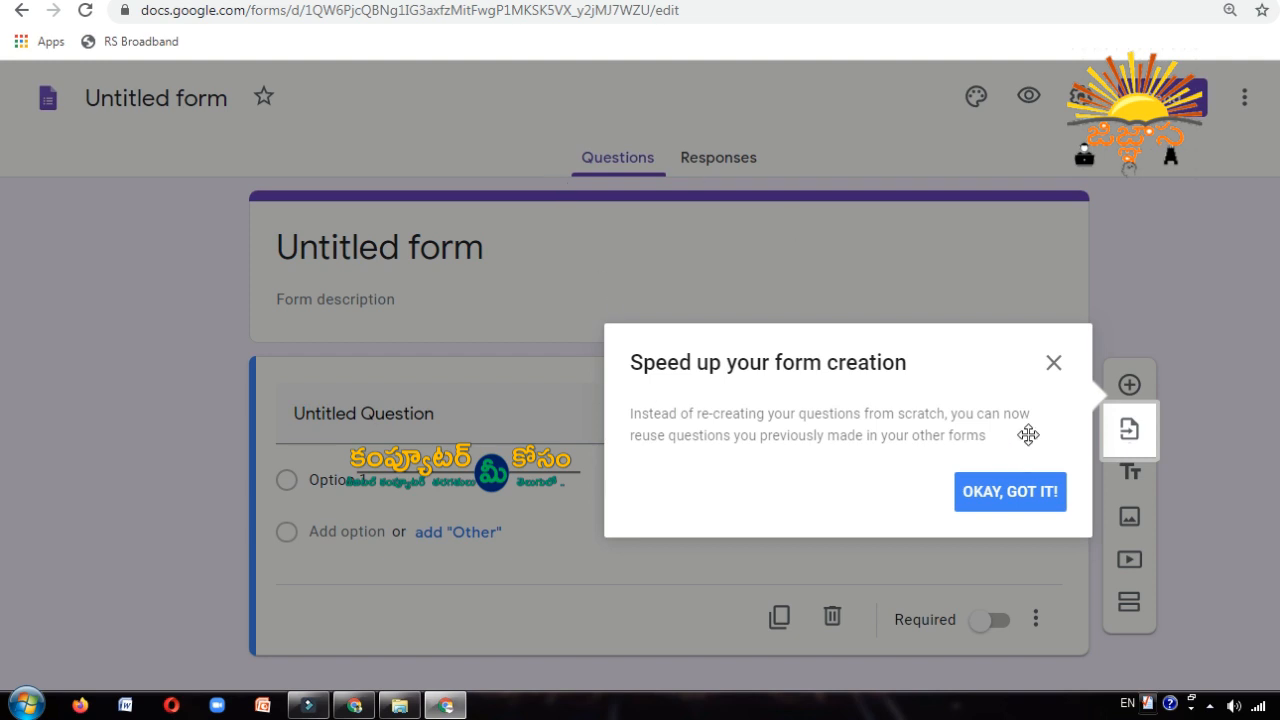
click(1010, 491)
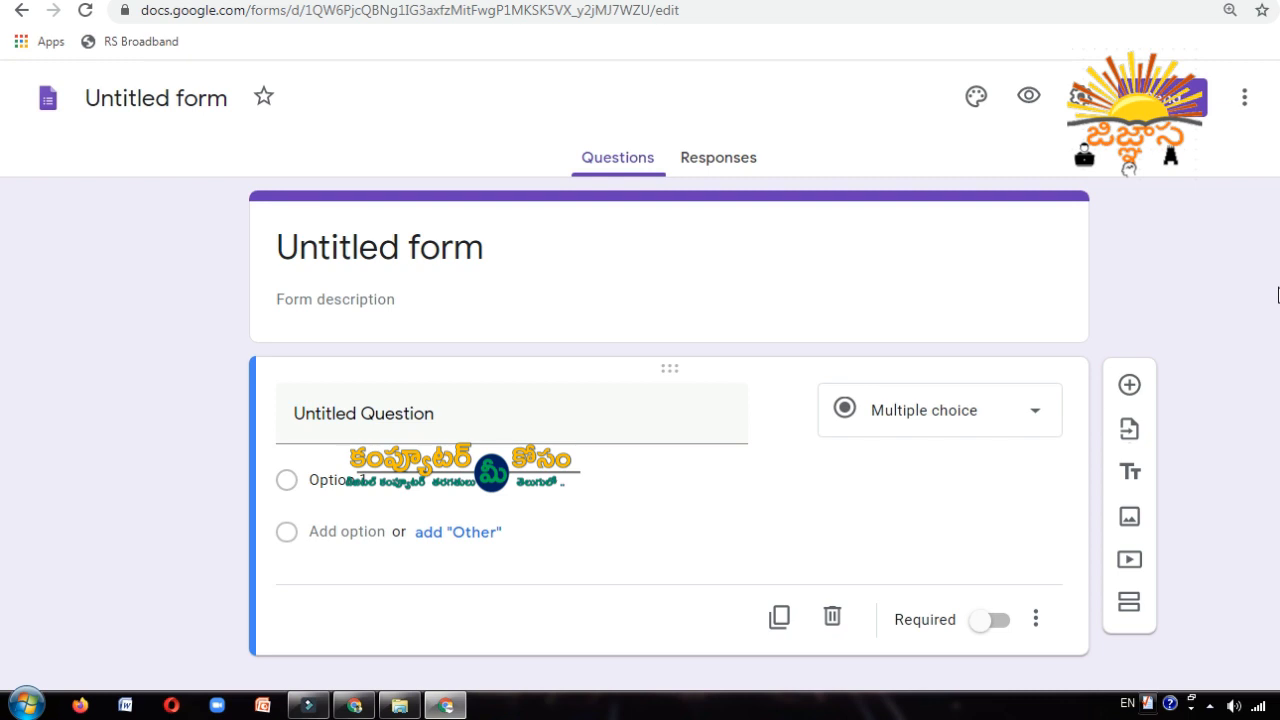
click(141, 100)
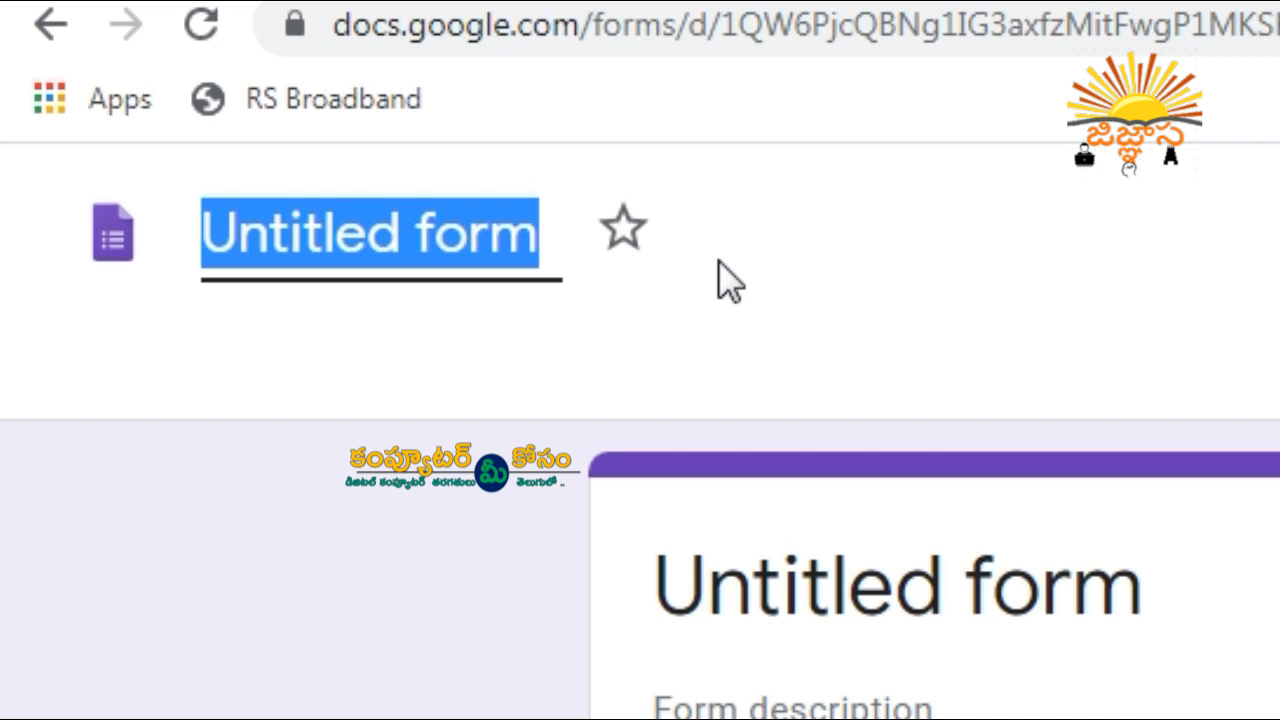
text(U)
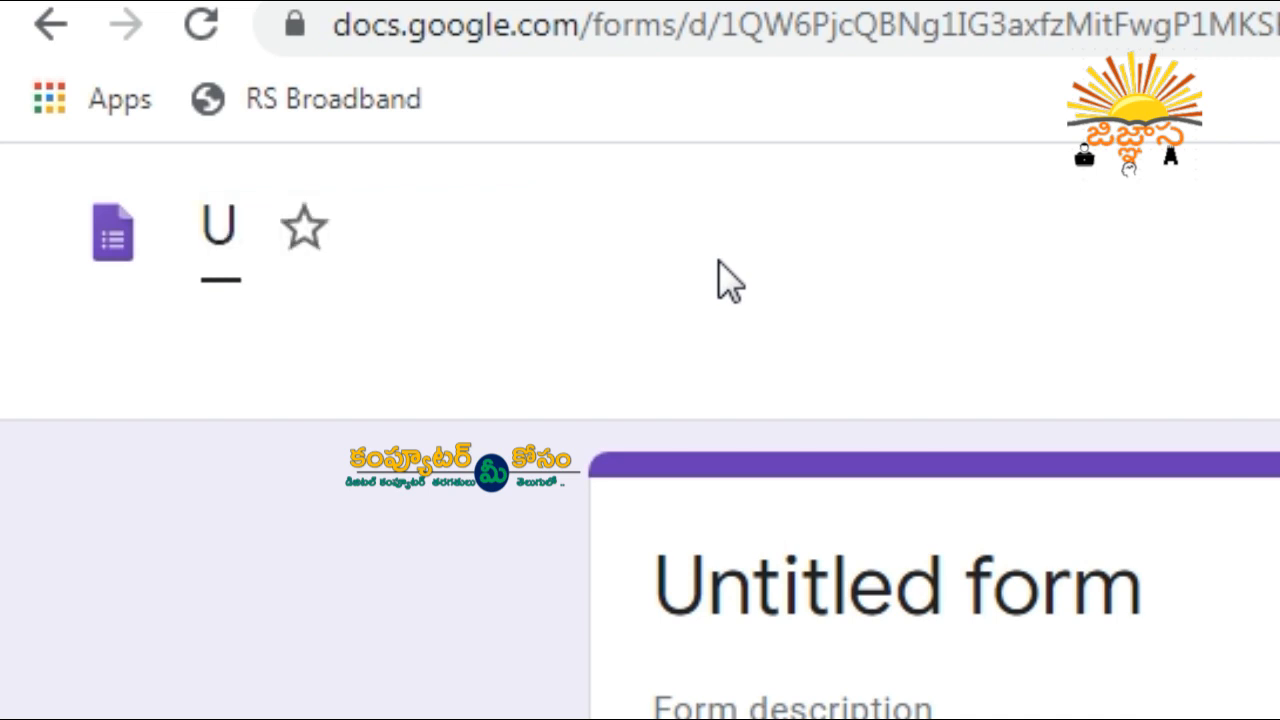
key(BackSpace)
text(my Quiz p)
key(BackSpace)
key(BackSpace)
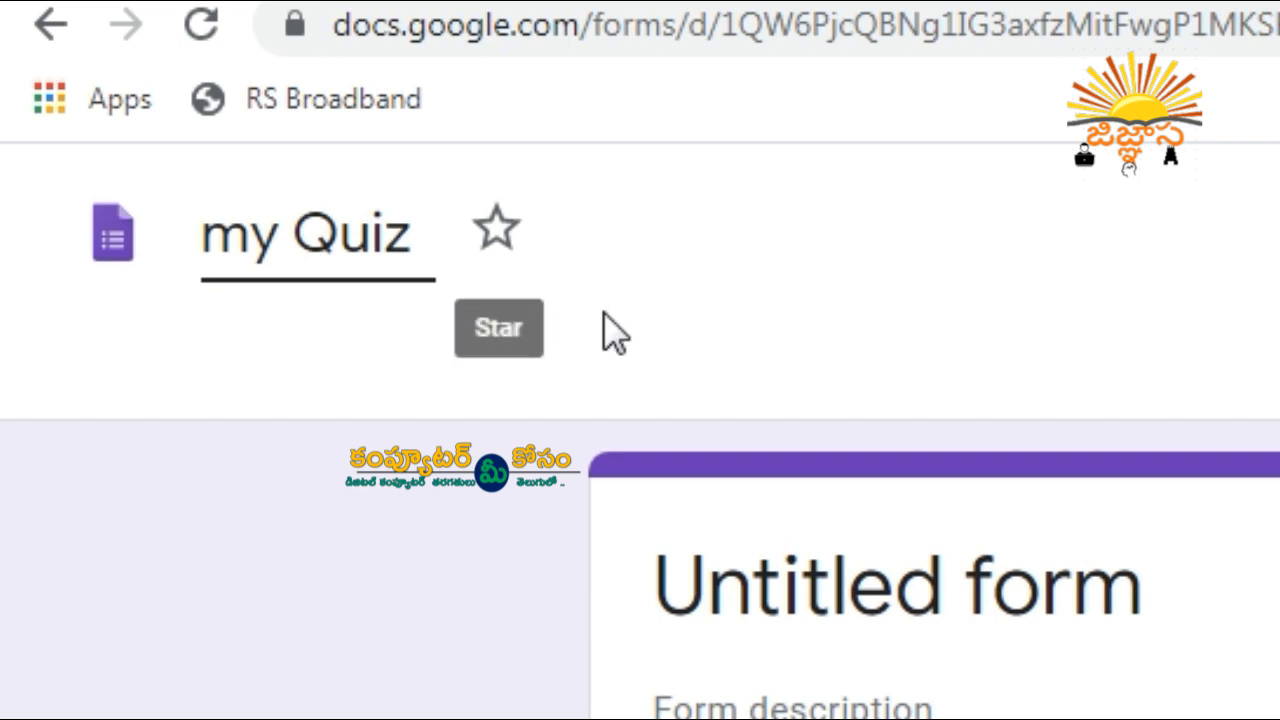
click(340, 520)
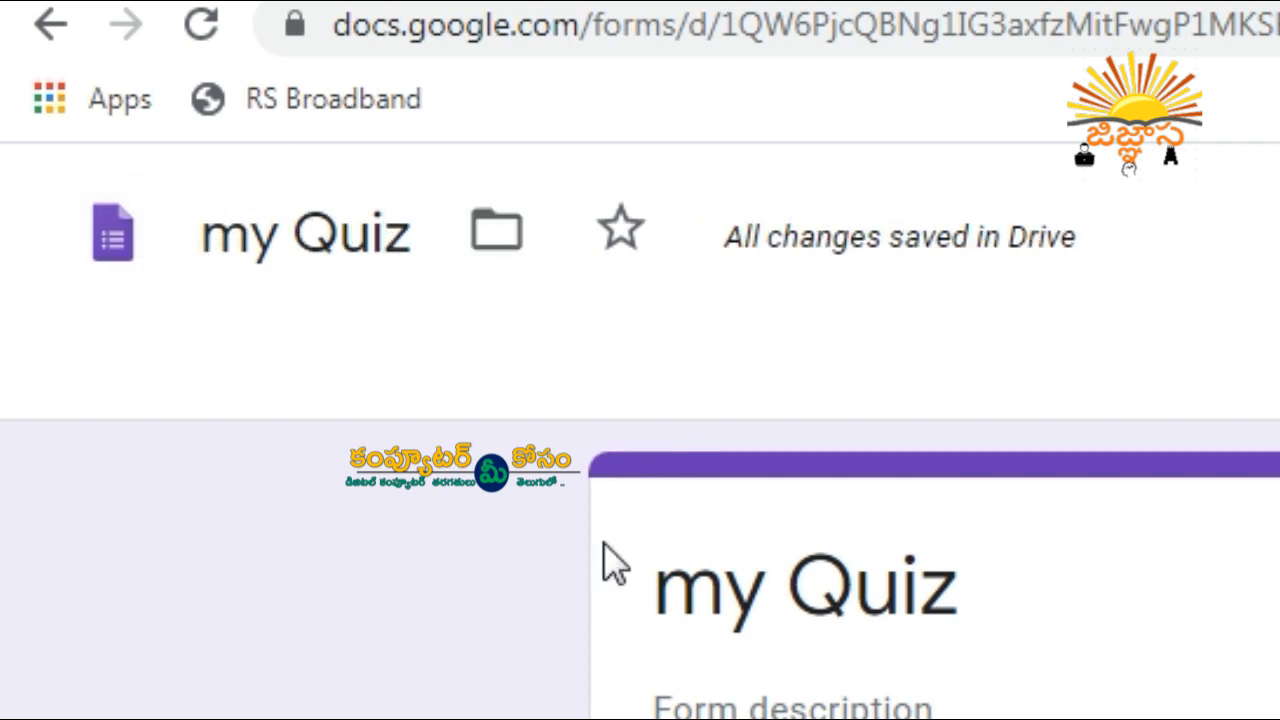
triple_click(1002, 585)
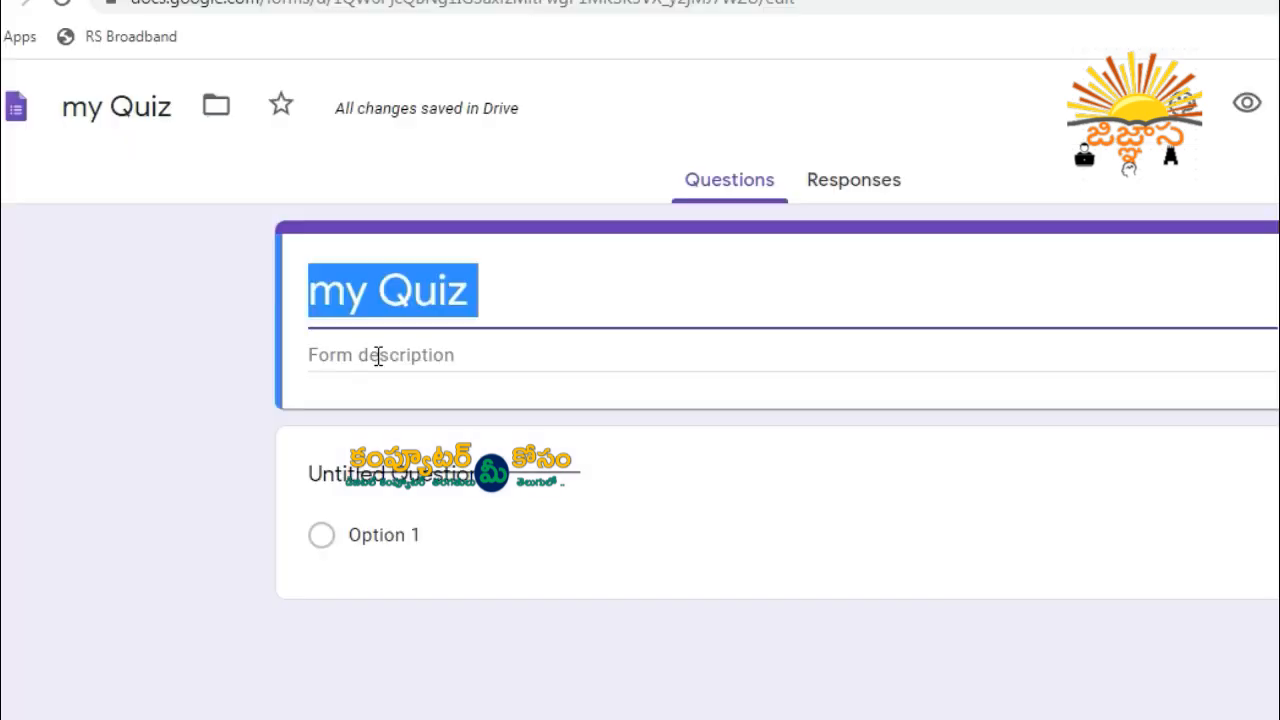
click(807, 707)
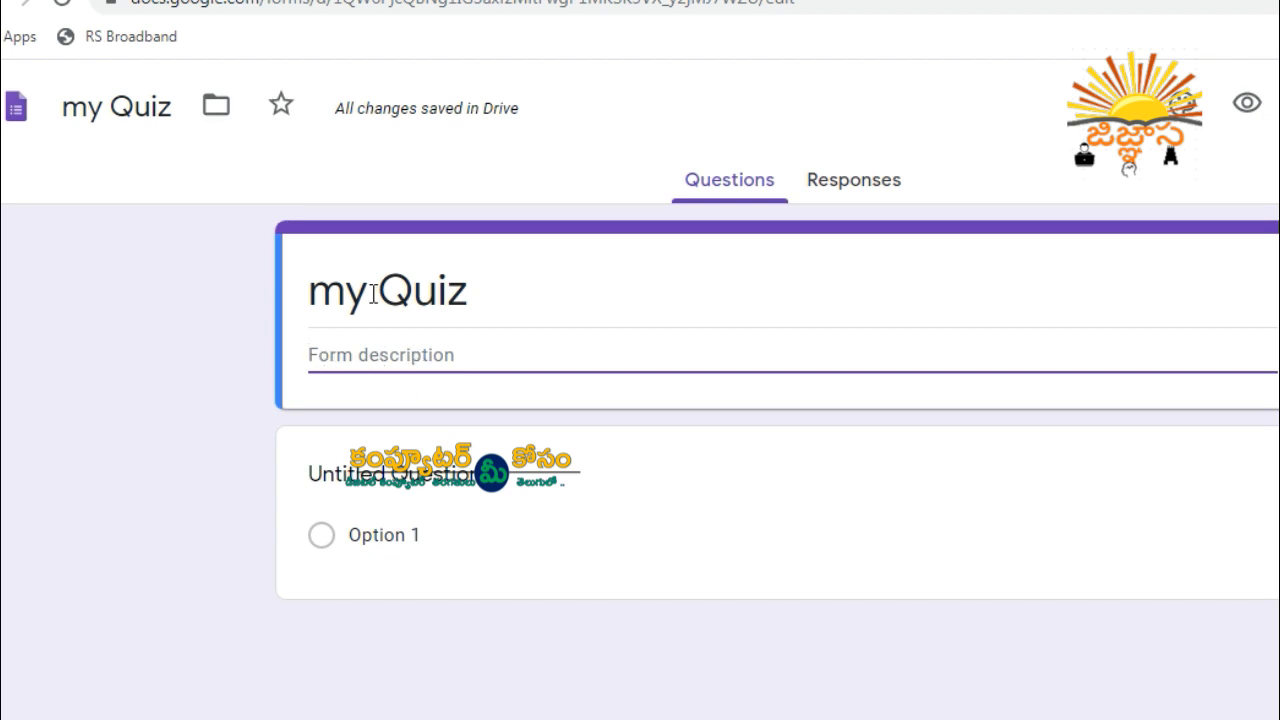
click(126, 429)
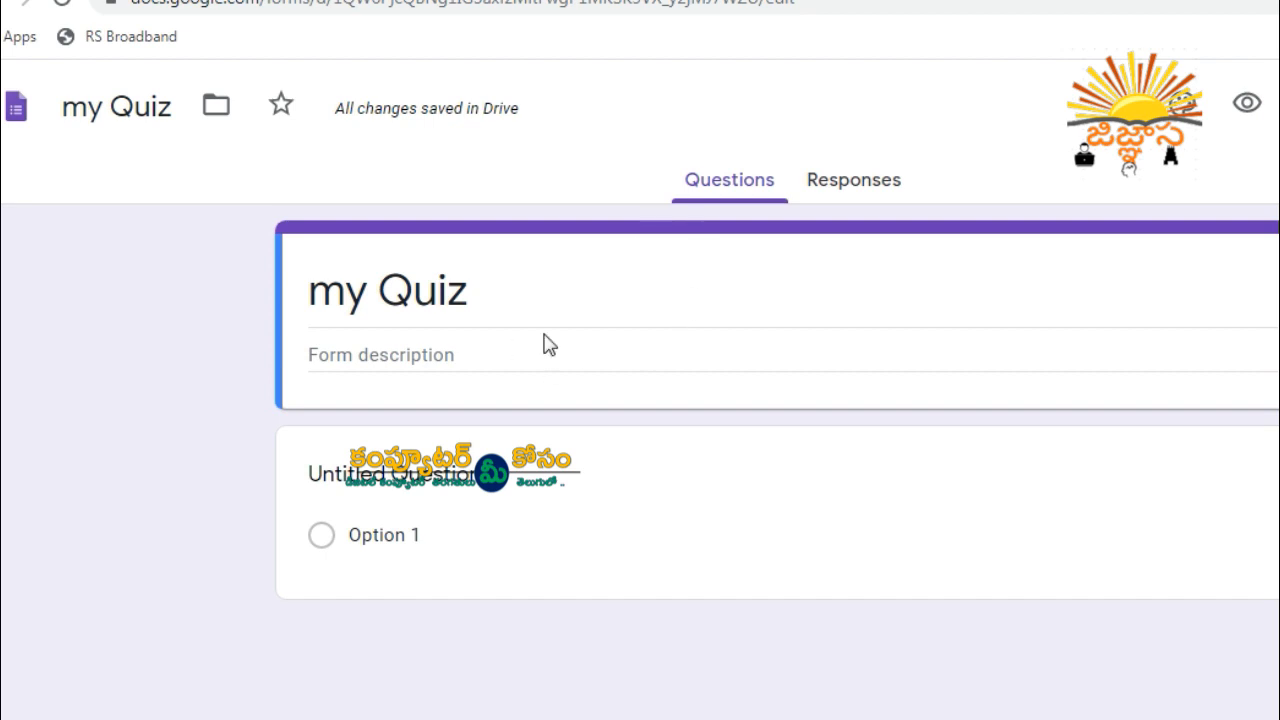
- Replace the untitled first question's text with "Name of the Student"
click(418, 488)
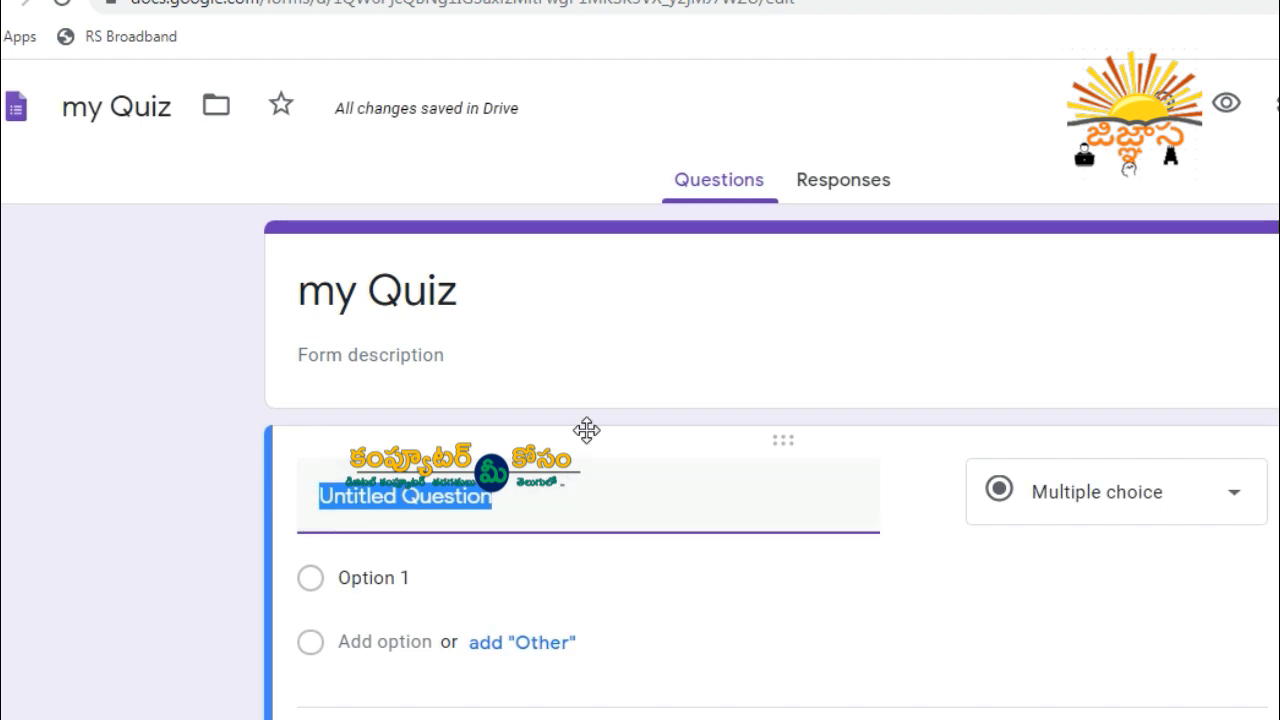
text(Name of)
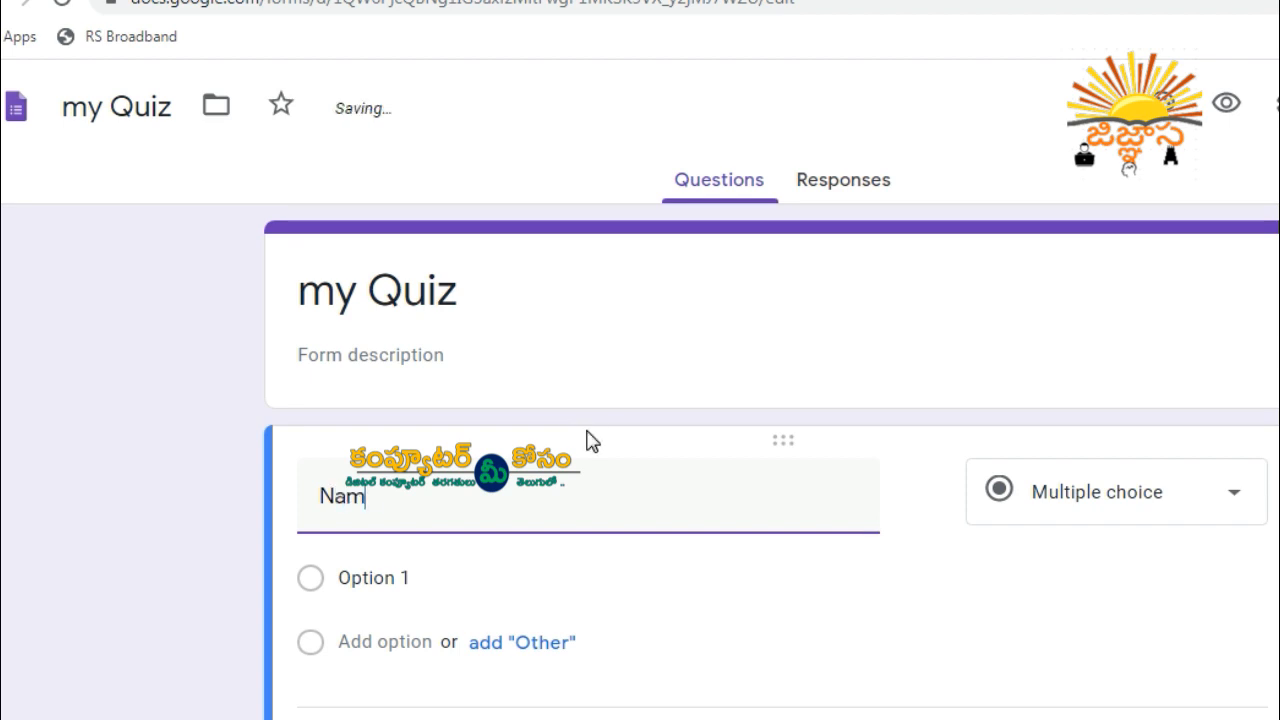
text( the Student)
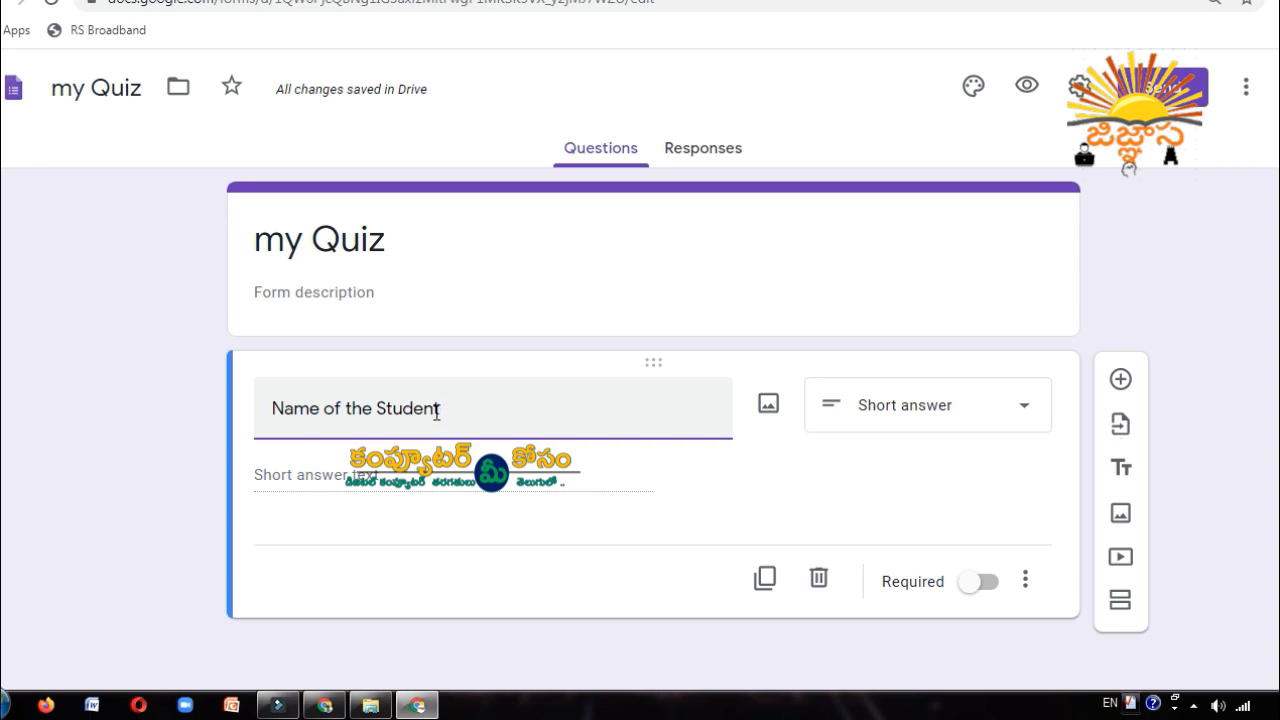
drag(273, 410, 443, 408)
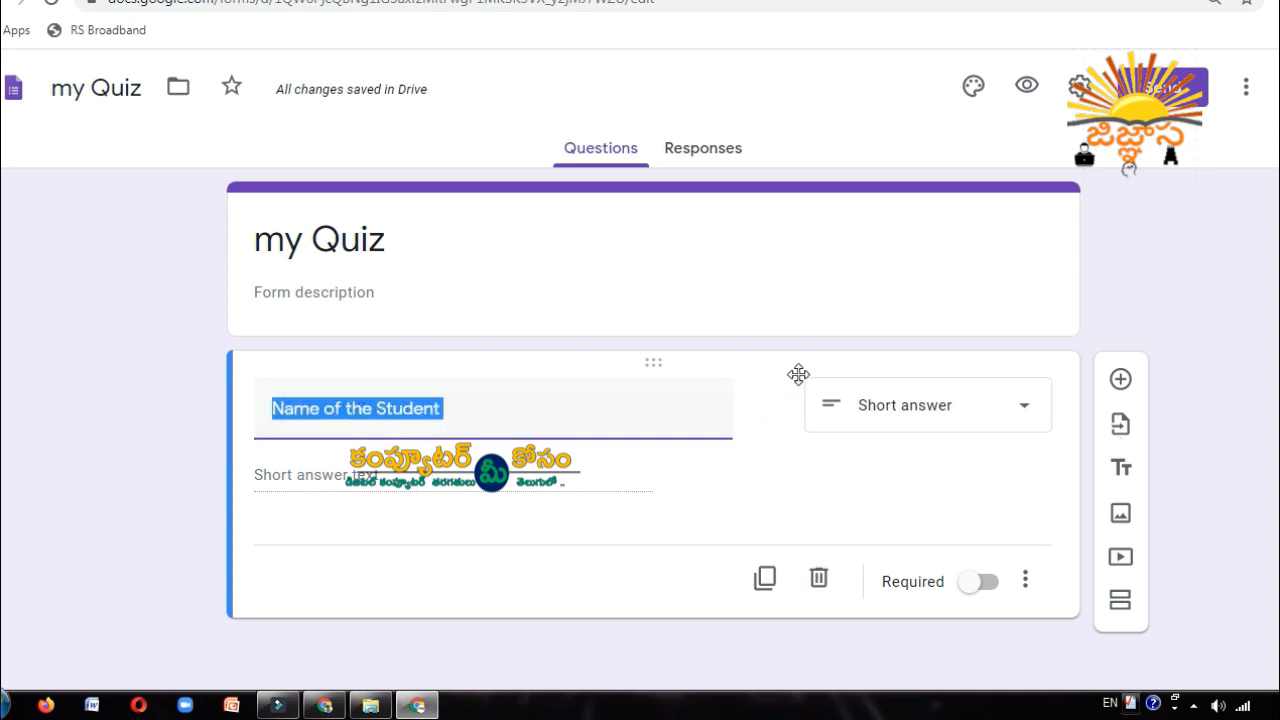
click(1026, 412)
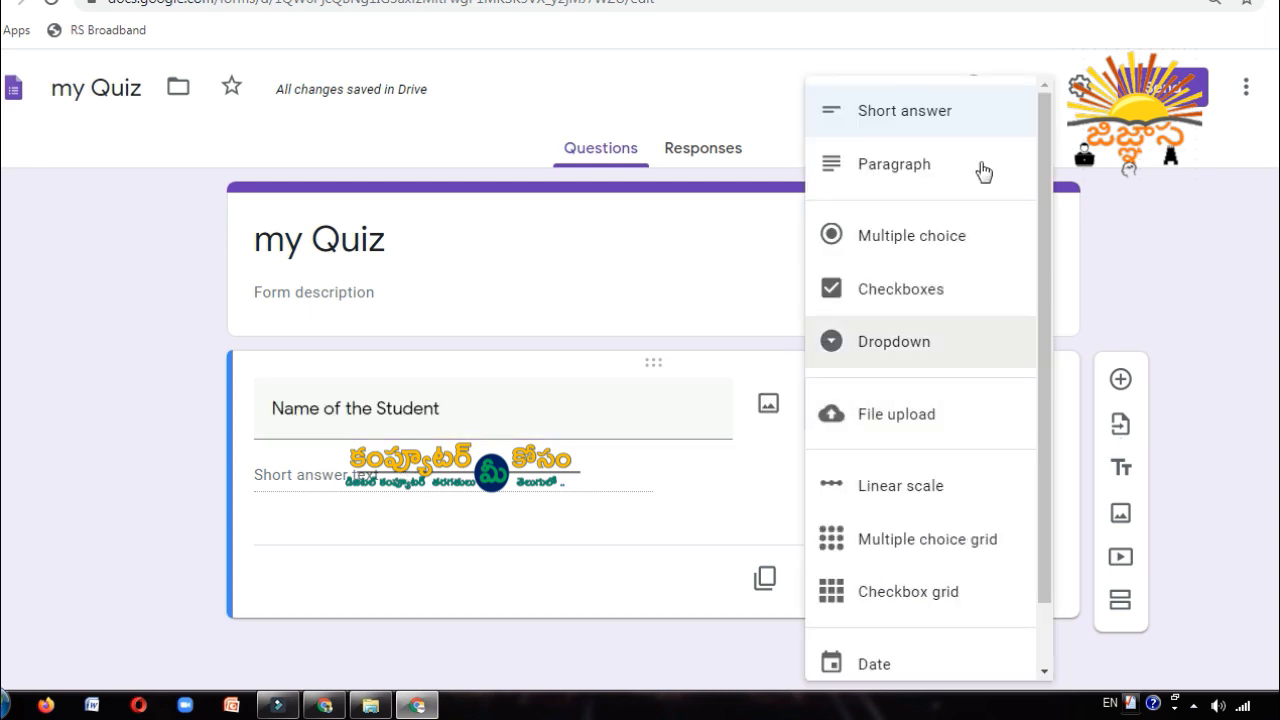
click(1254, 312)
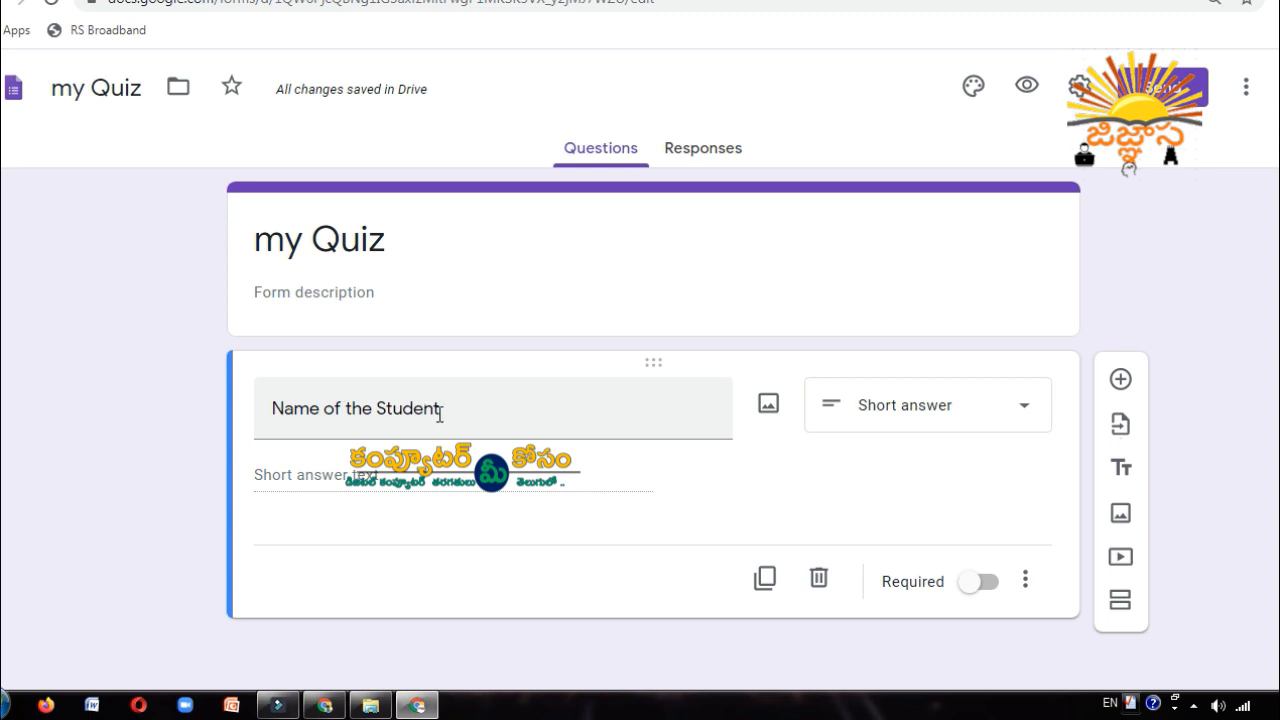
triple_click(295, 408)
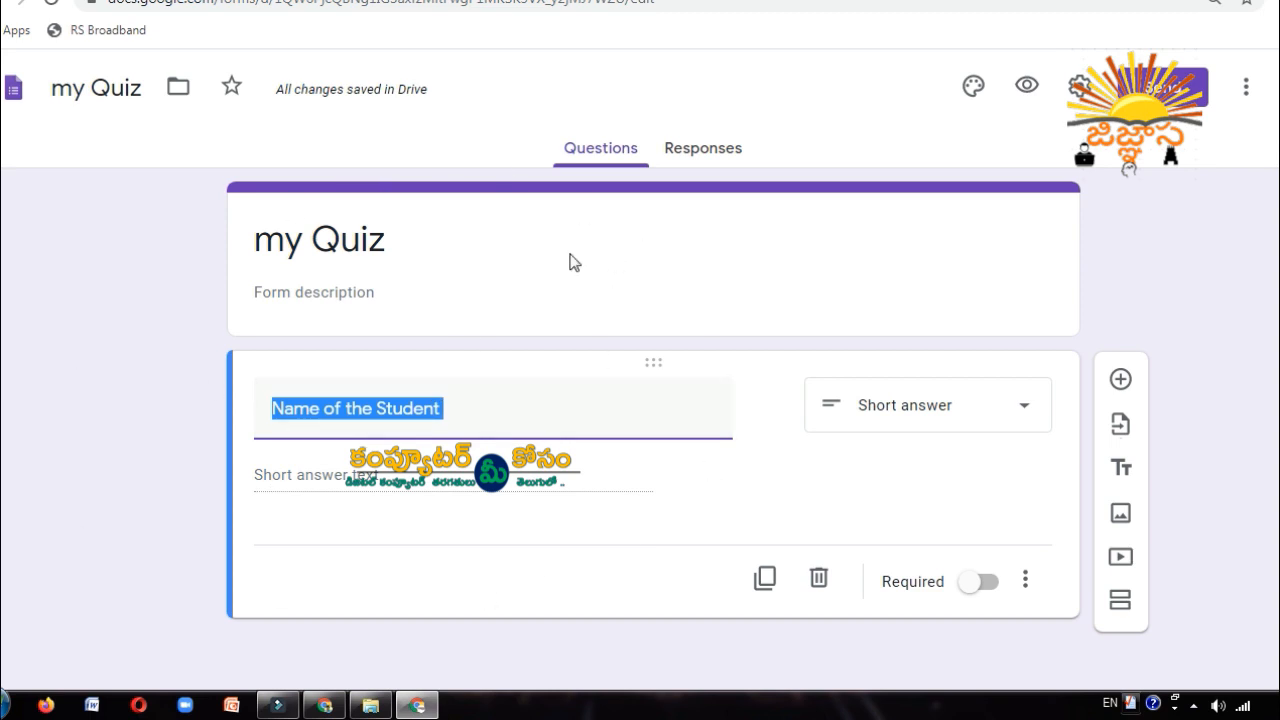
click(357, 478)
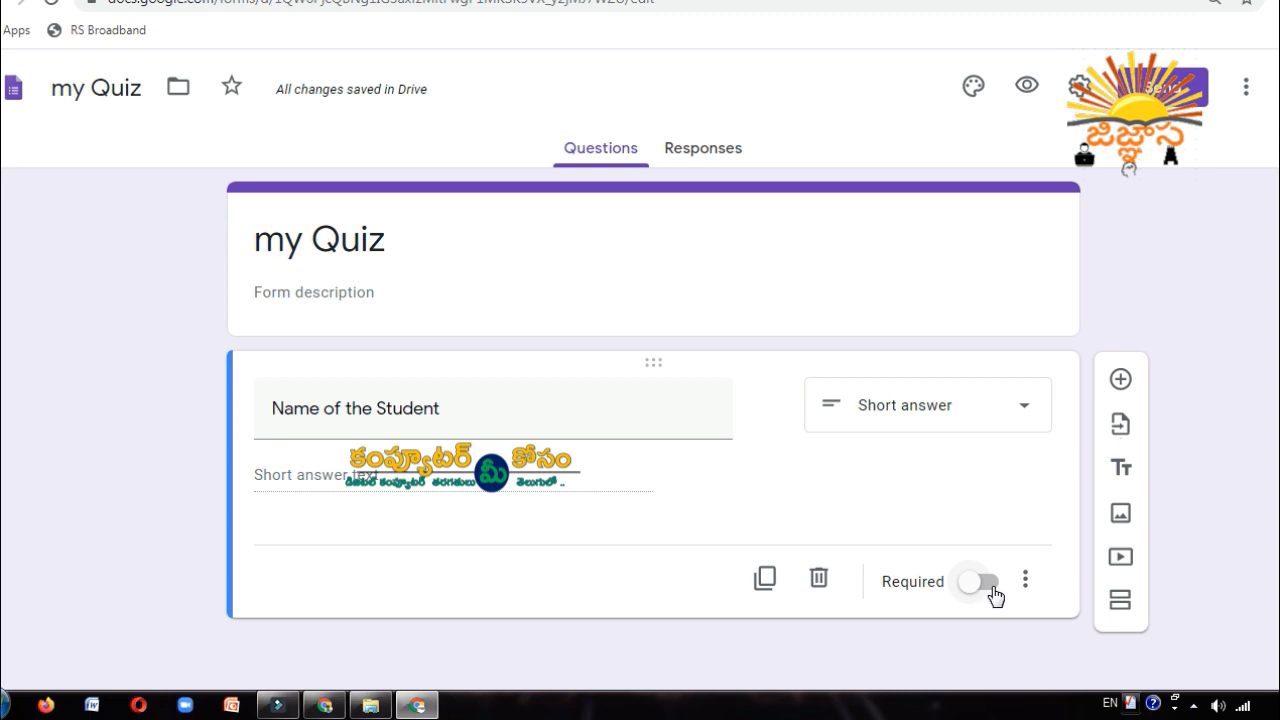
- Make the "Name of the Student" question required and duplicate it below the original
click(992, 581)
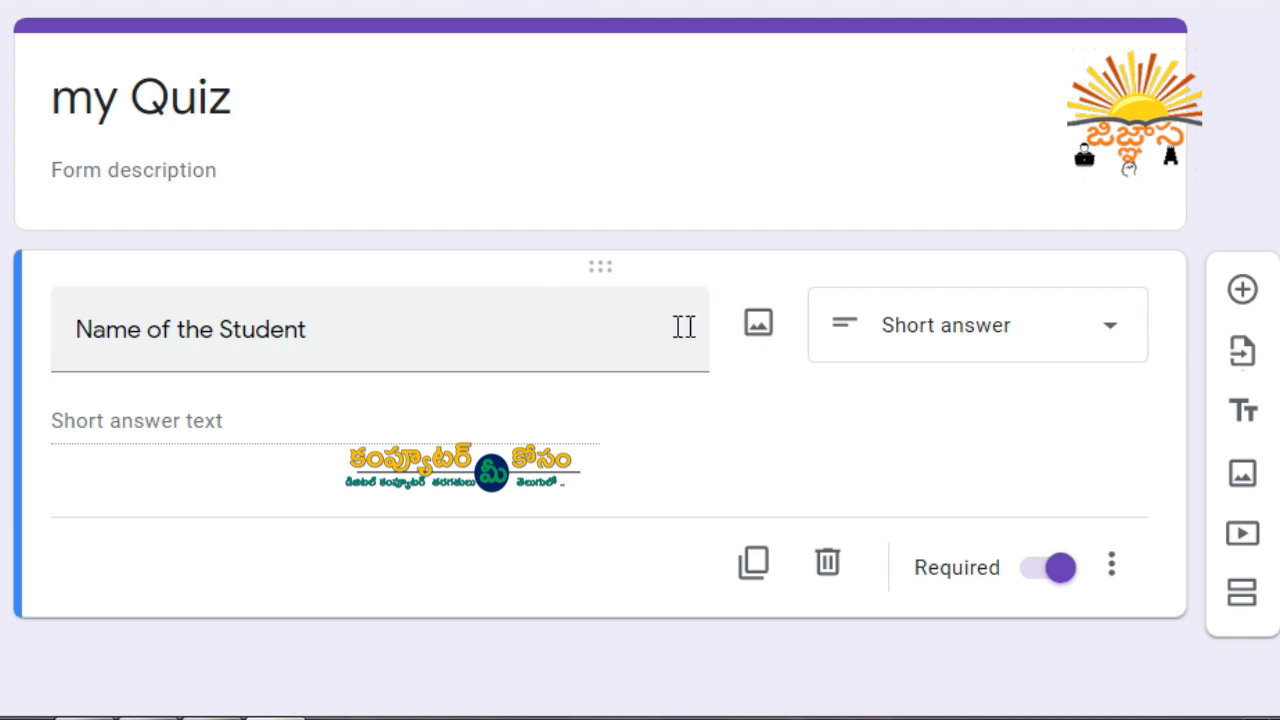
click(757, 330)
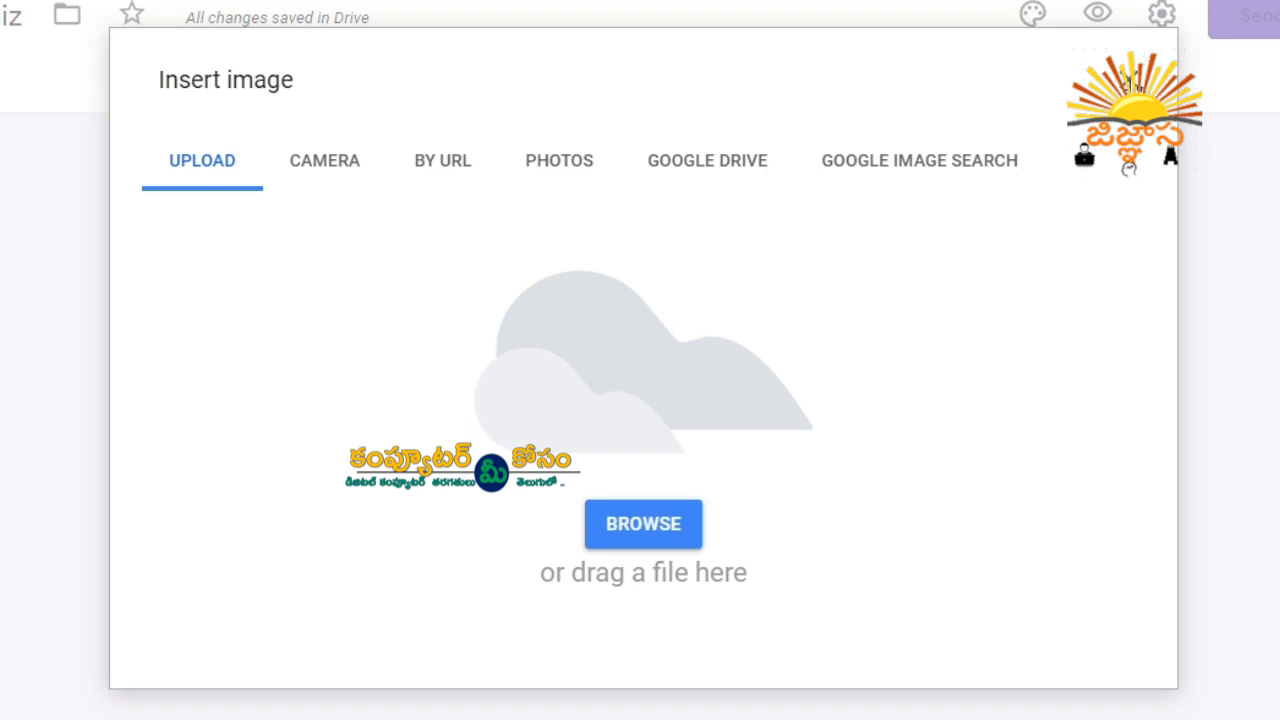
click(1130, 82)
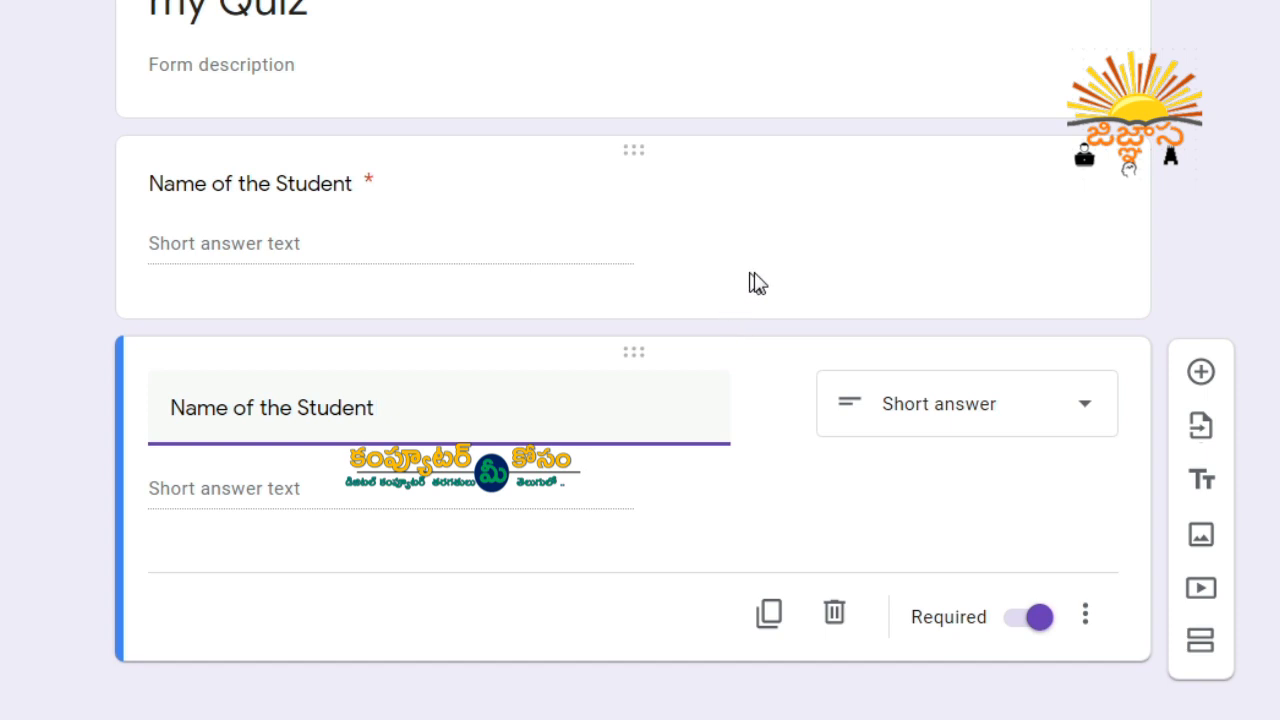
click(720, 246)
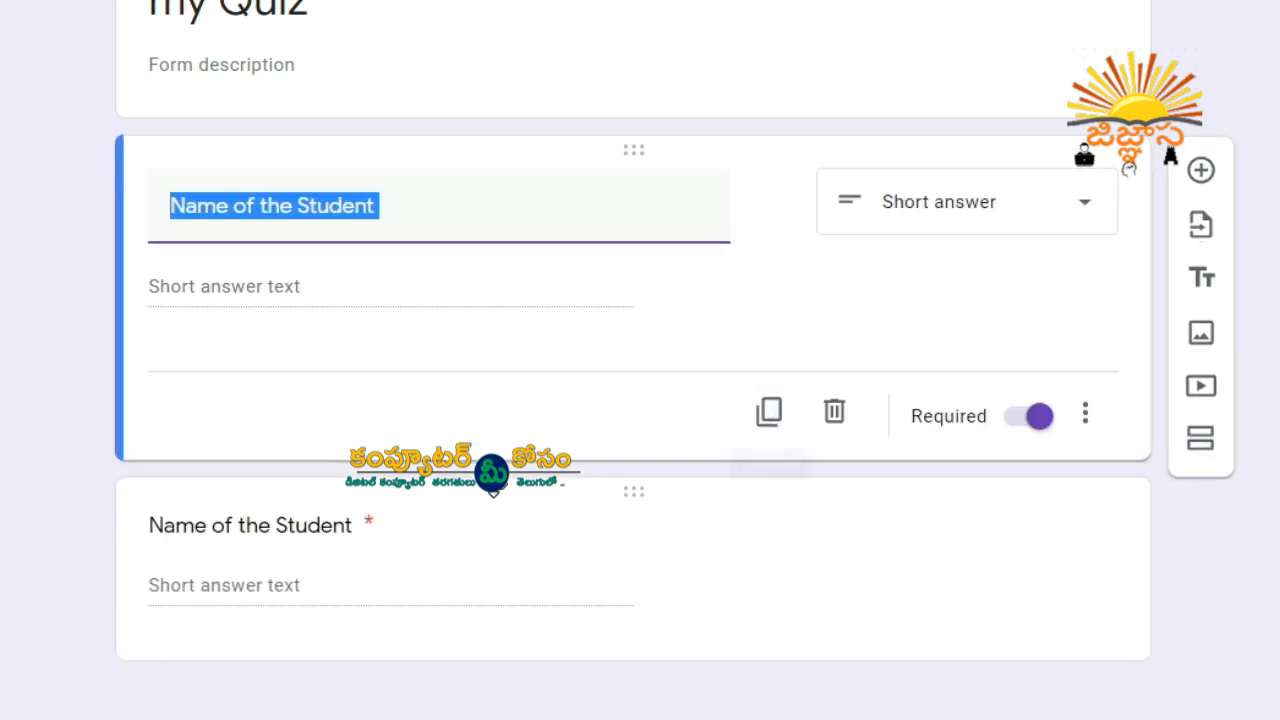
- Retitle the duplicated question "section" and change its answer type to Dropdown
click(472, 526)
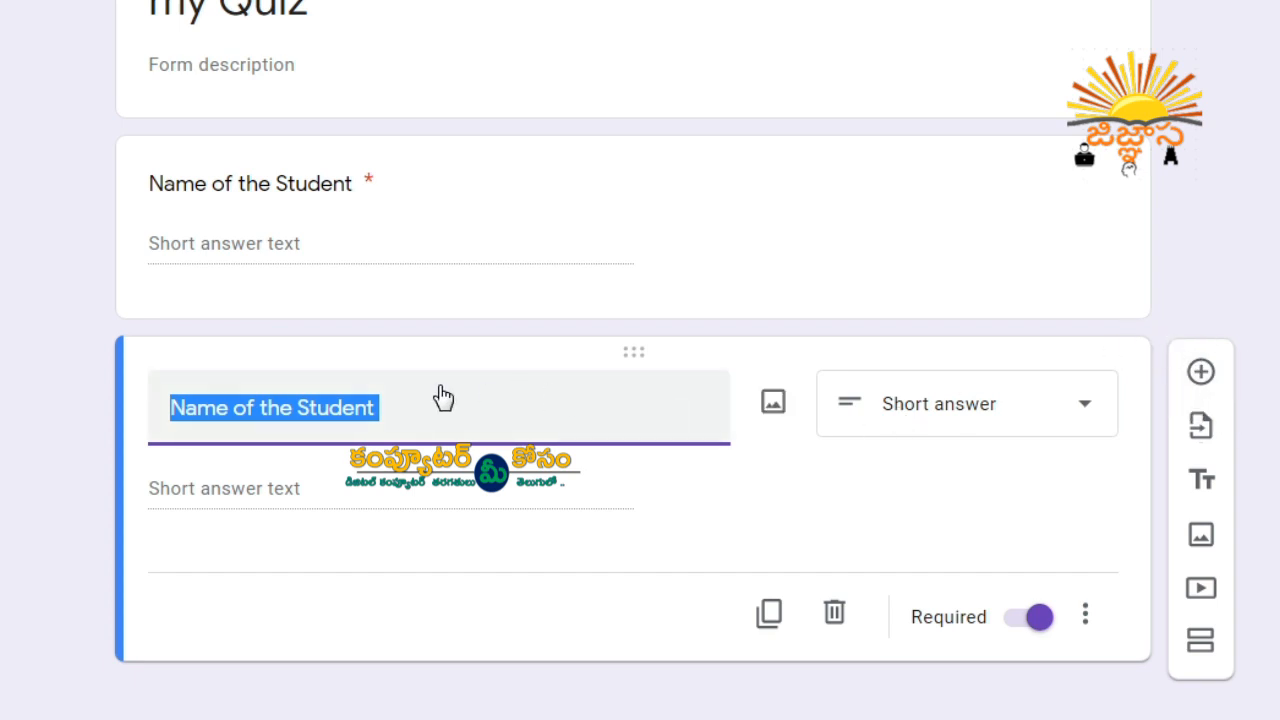
key(BackSpace)
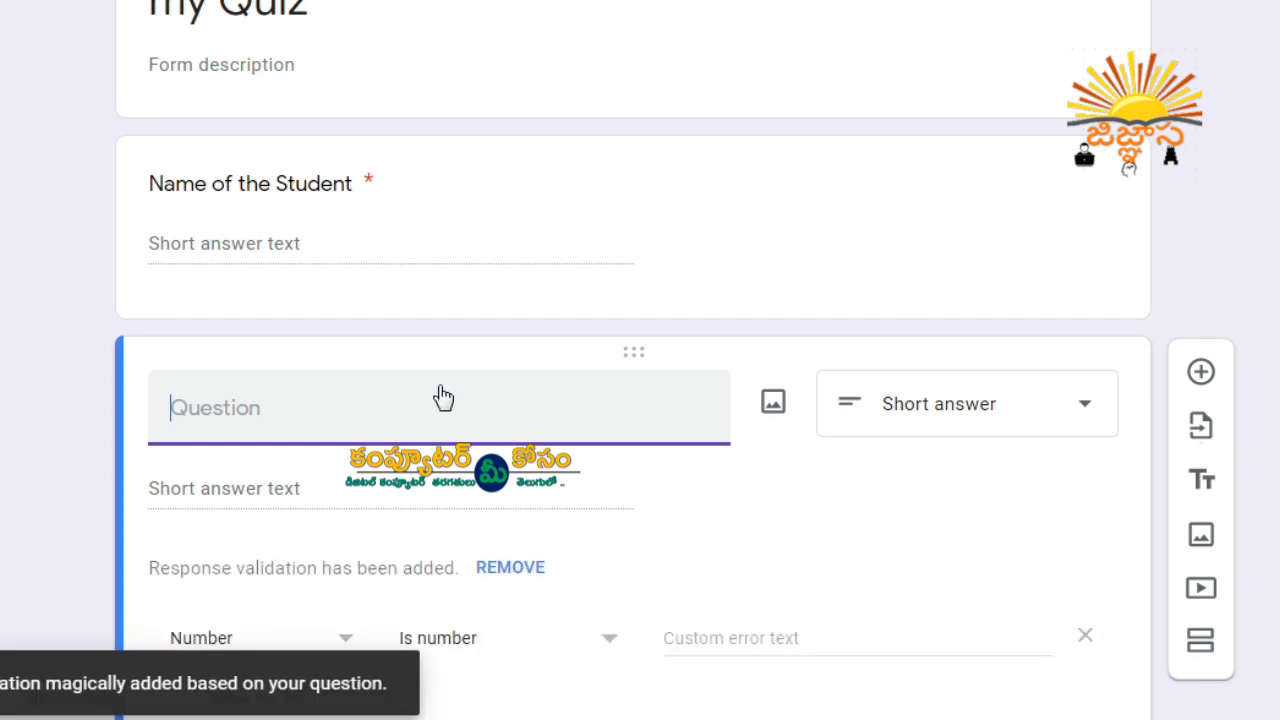
text(he St)
key(BackSpace)
key(BackSpace)
text(section)
click(1000, 403)
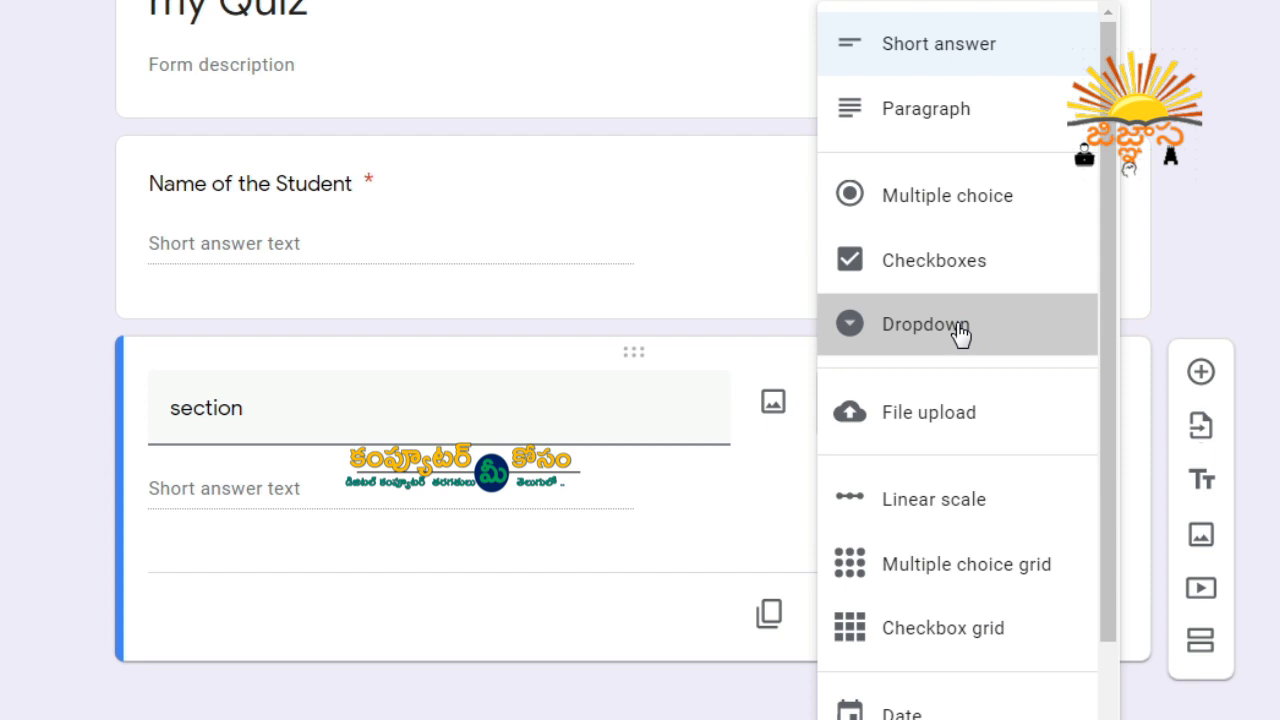
click(957, 331)
- Fill the section question's dropdown with the three options "Section - A", "Section - B" and "Section -C"
click(204, 493)
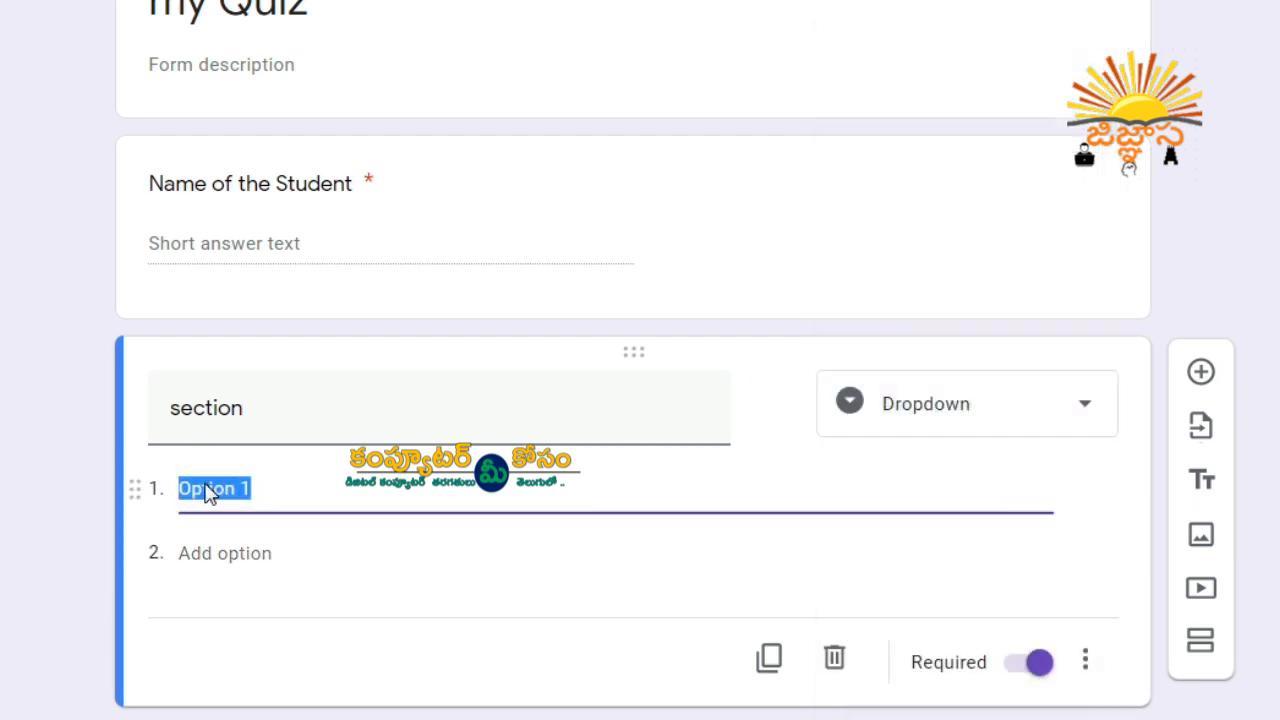
text(Section)
click(206, 555)
text(Section)
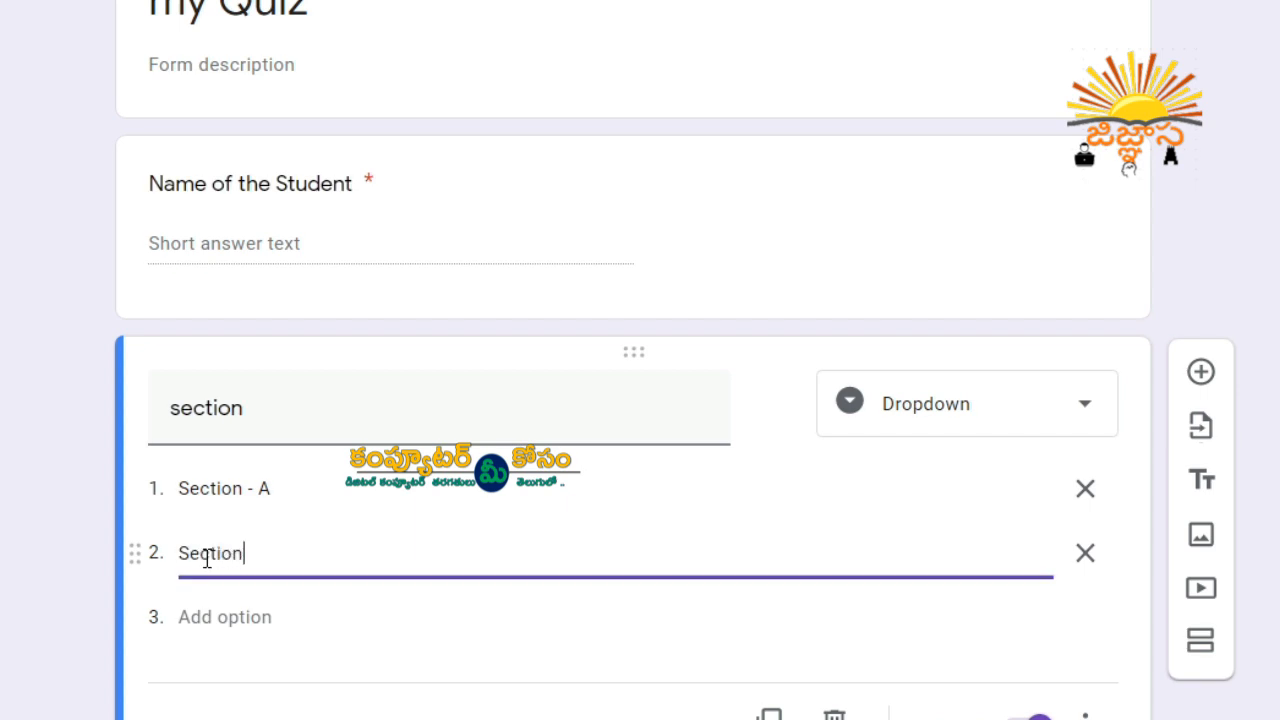
click(210, 616)
text(Section -C)
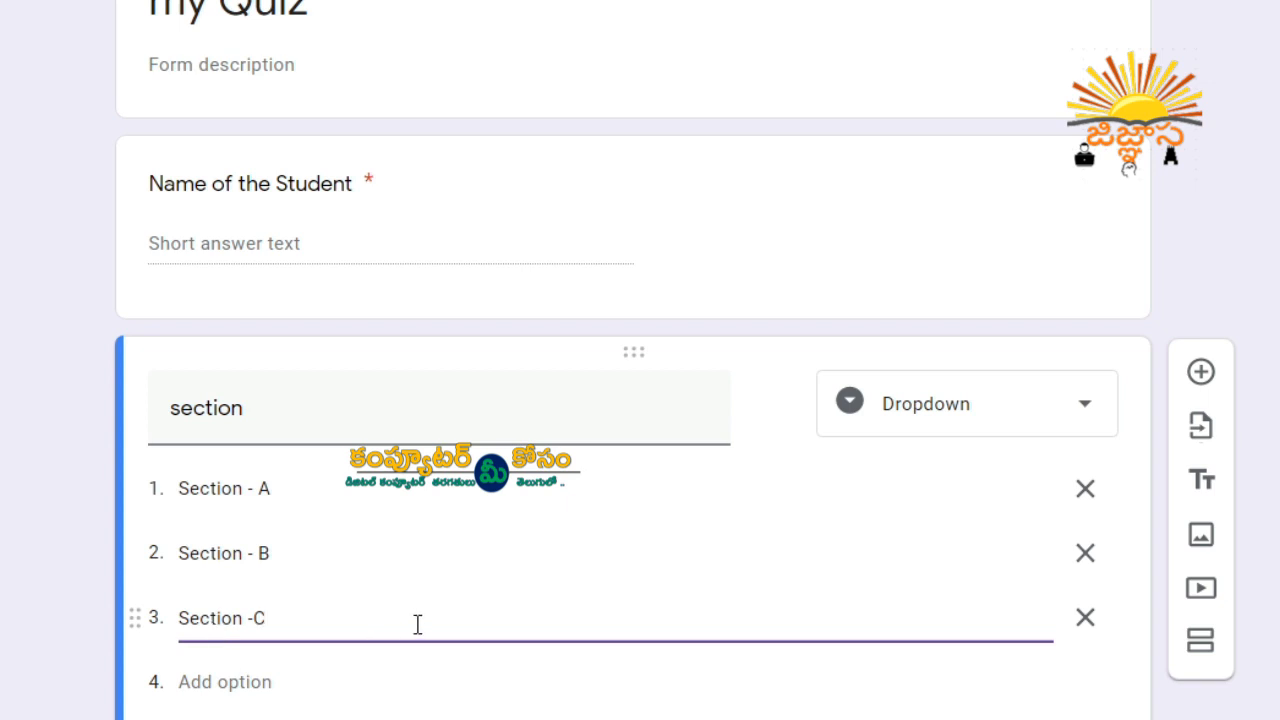
scroll(430, 580, down, 2)
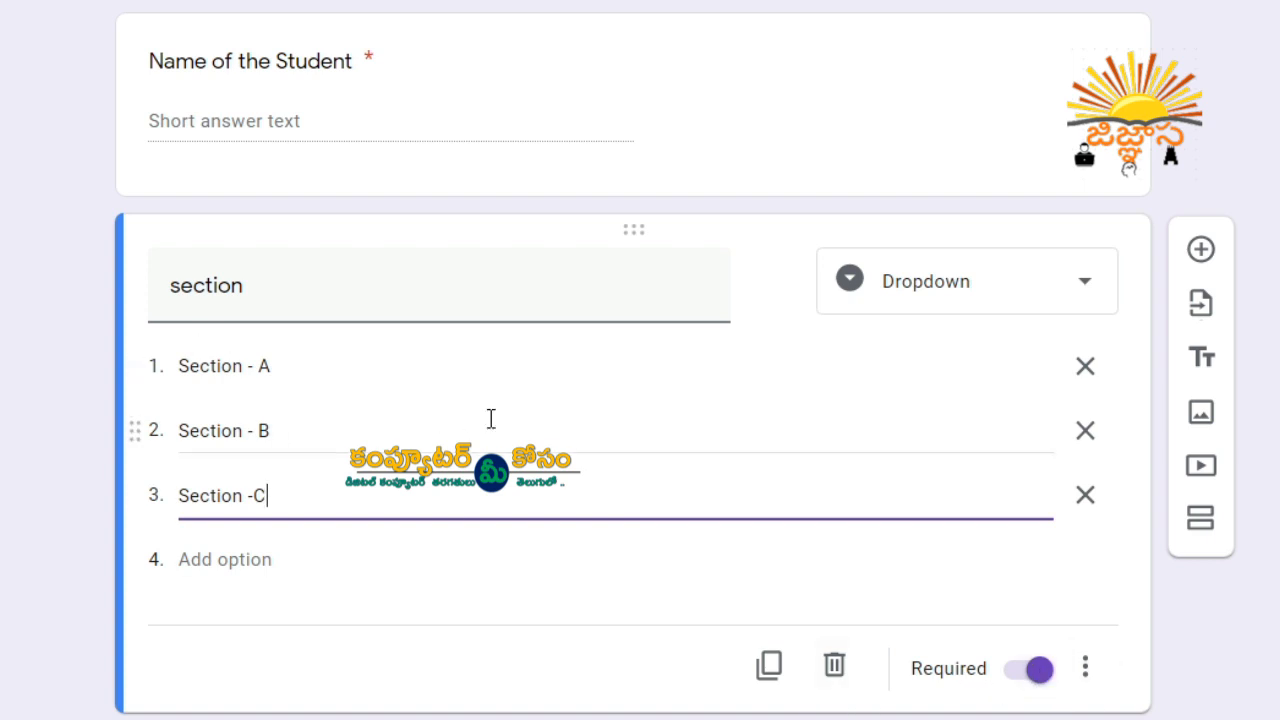
- Duplicate the section question and retitle the copy "Phone_Number"
click(1212, 602)
scroll(1180, 499, down, 1)
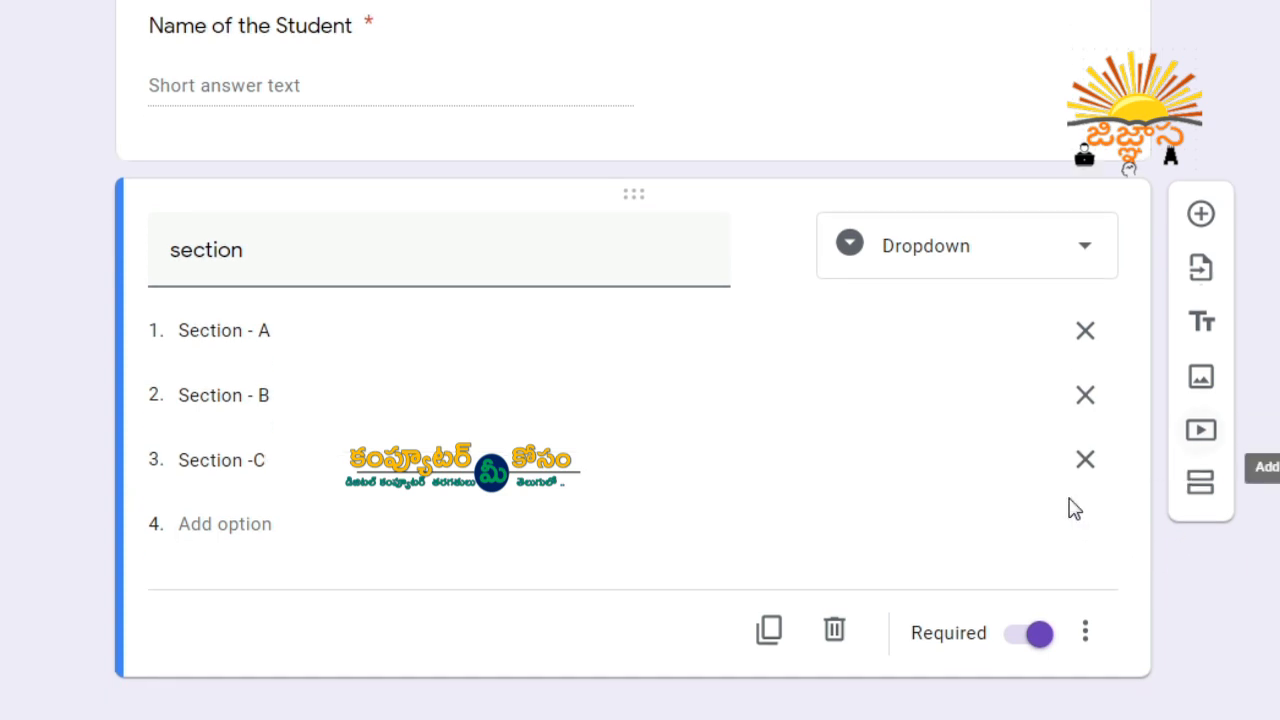
click(768, 612)
key(BackSpace)
text(Phone)
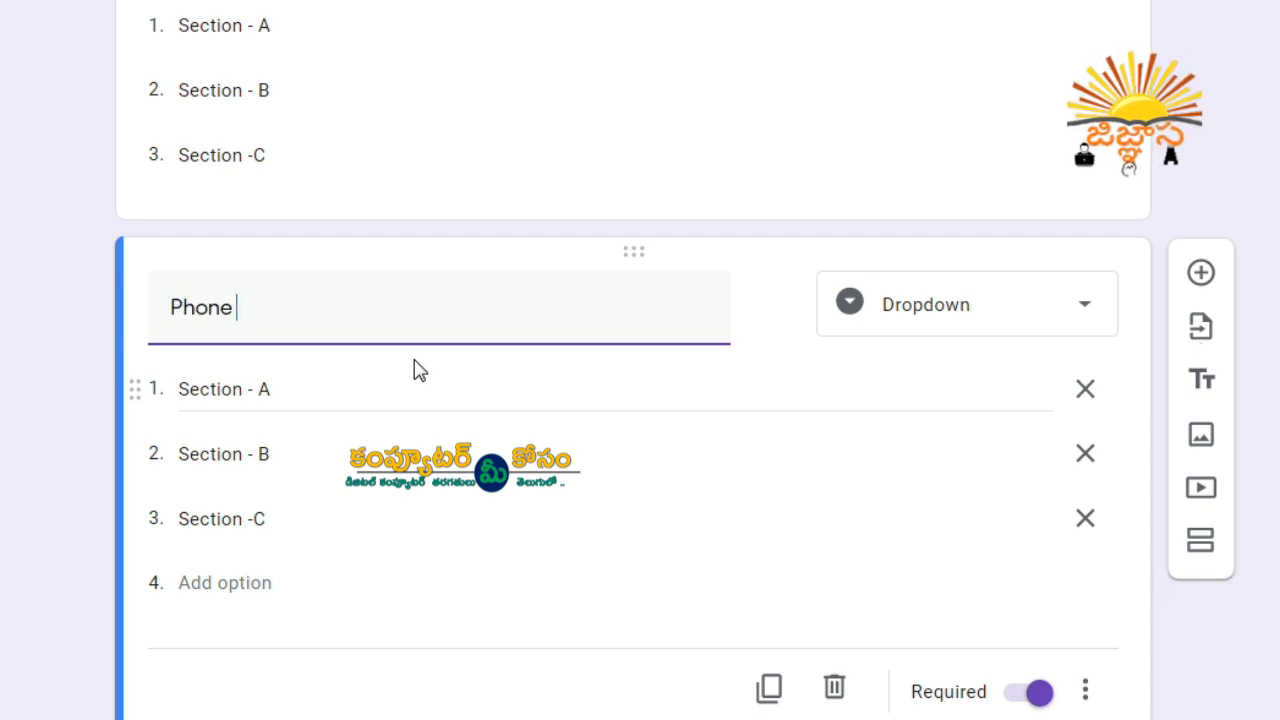
text(_Number)
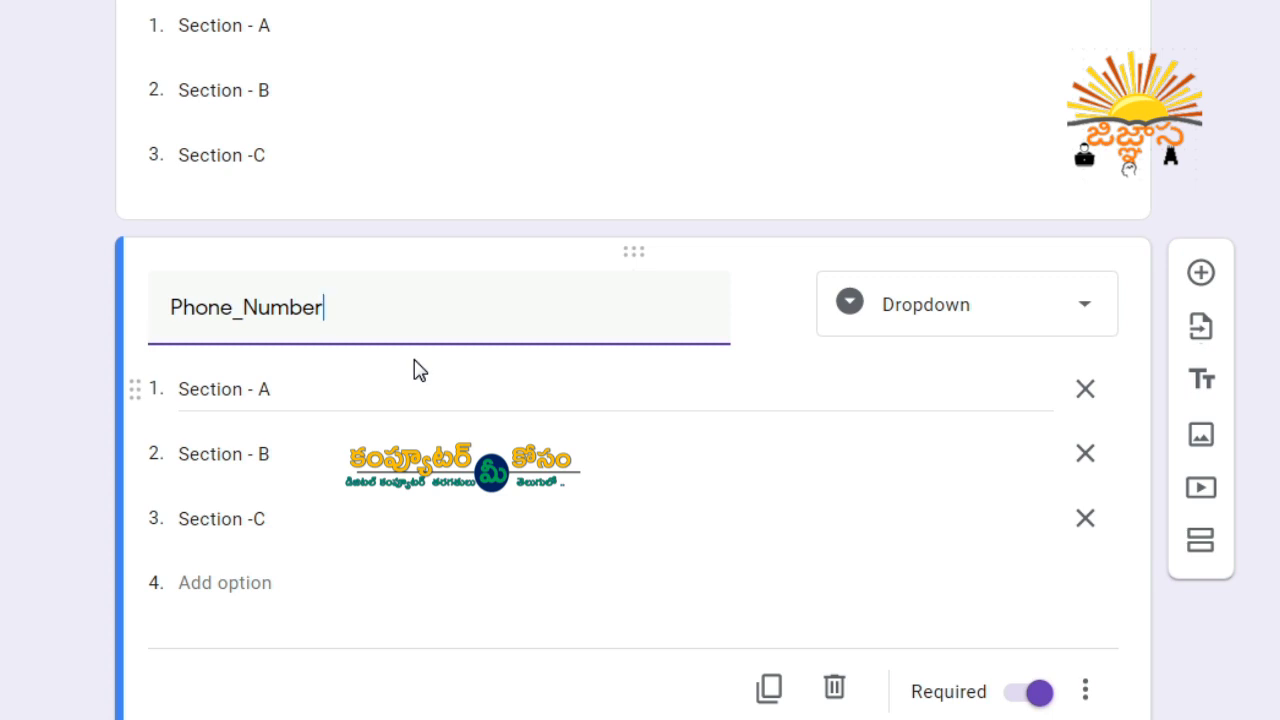
- Change the Phone_Number question's answer type to Short answer
key(Tab)
click(1064, 330)
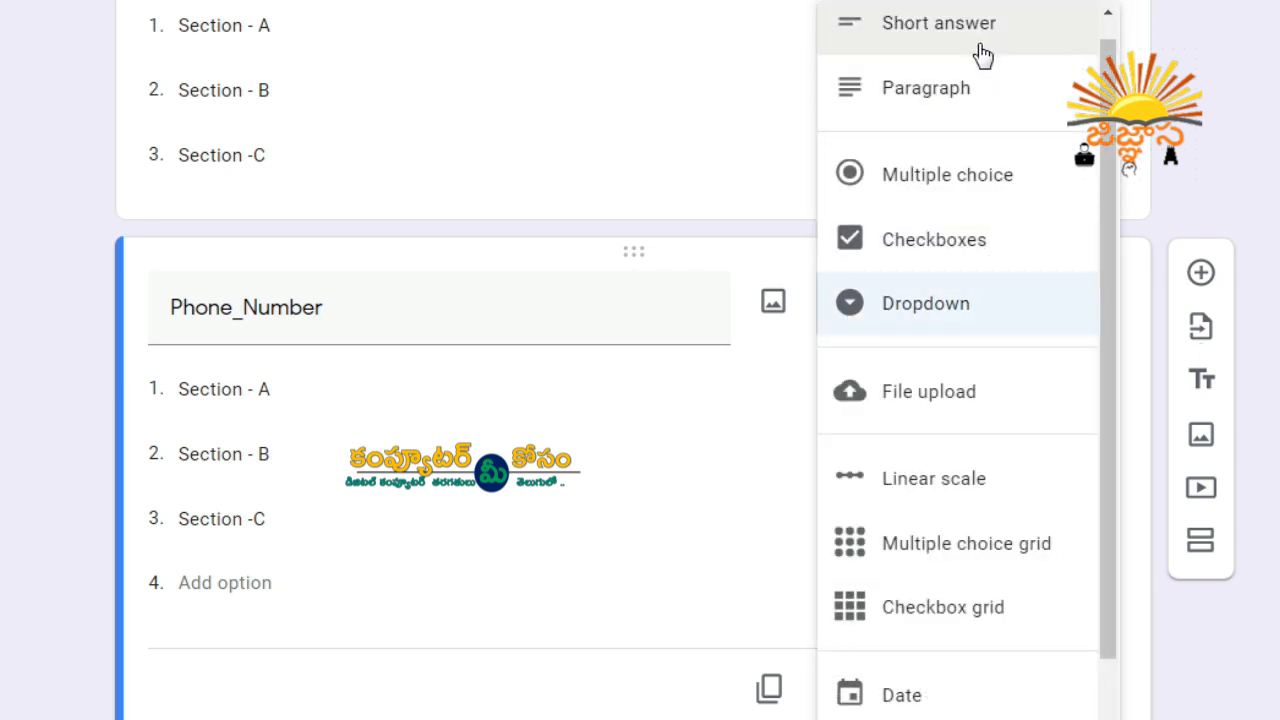
click(981, 50)
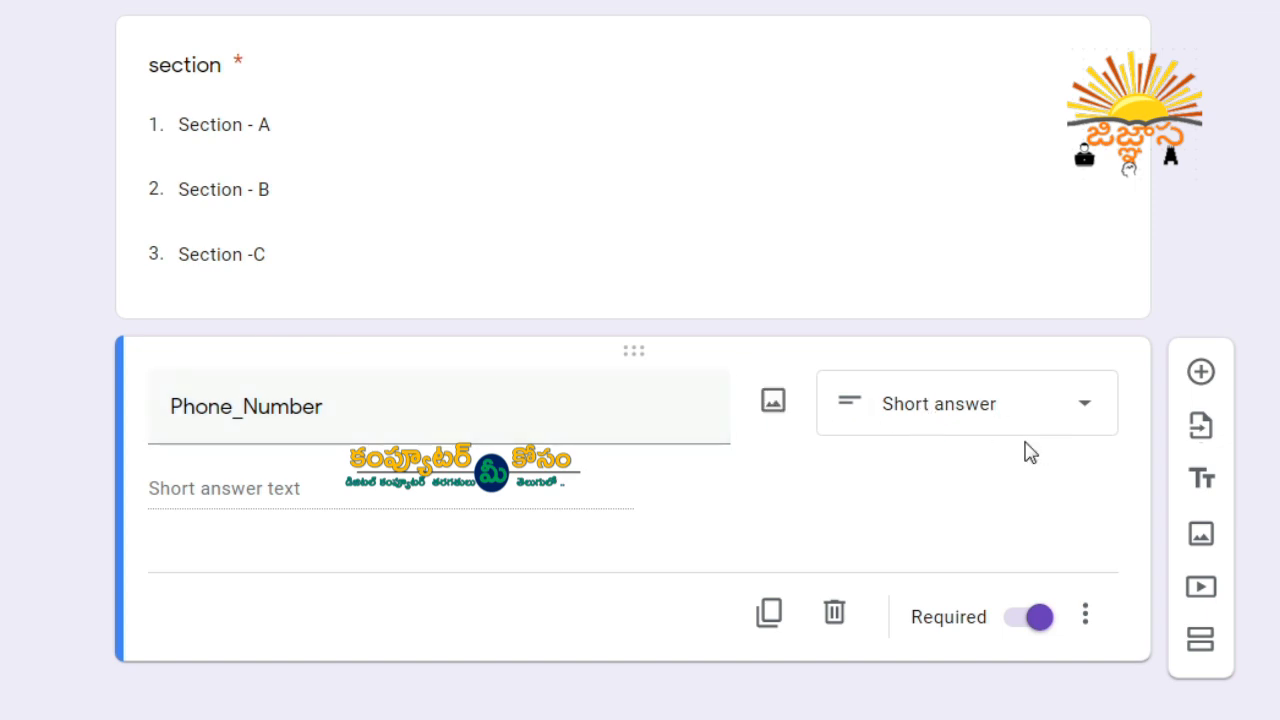
click(231, 488)
- Add response validation to the Phone_Number question and set the validation type to Number
click(1088, 618)
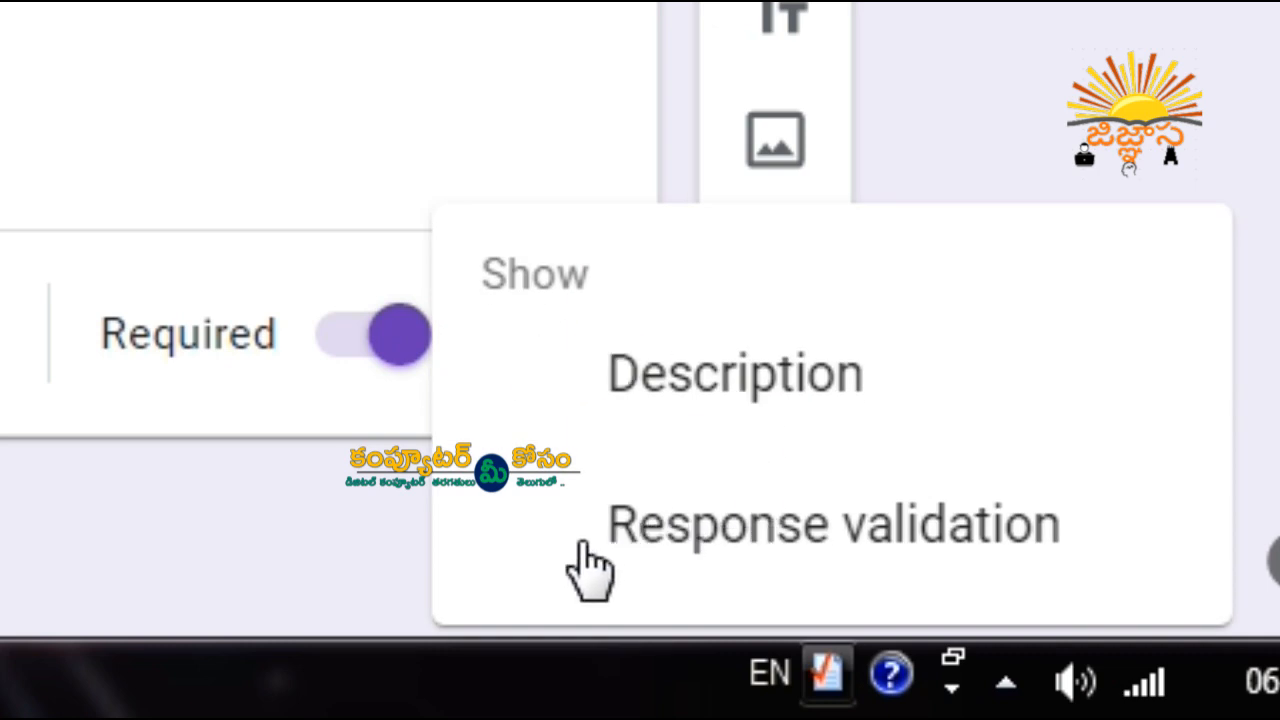
click(875, 556)
click(868, 543)
click(808, 555)
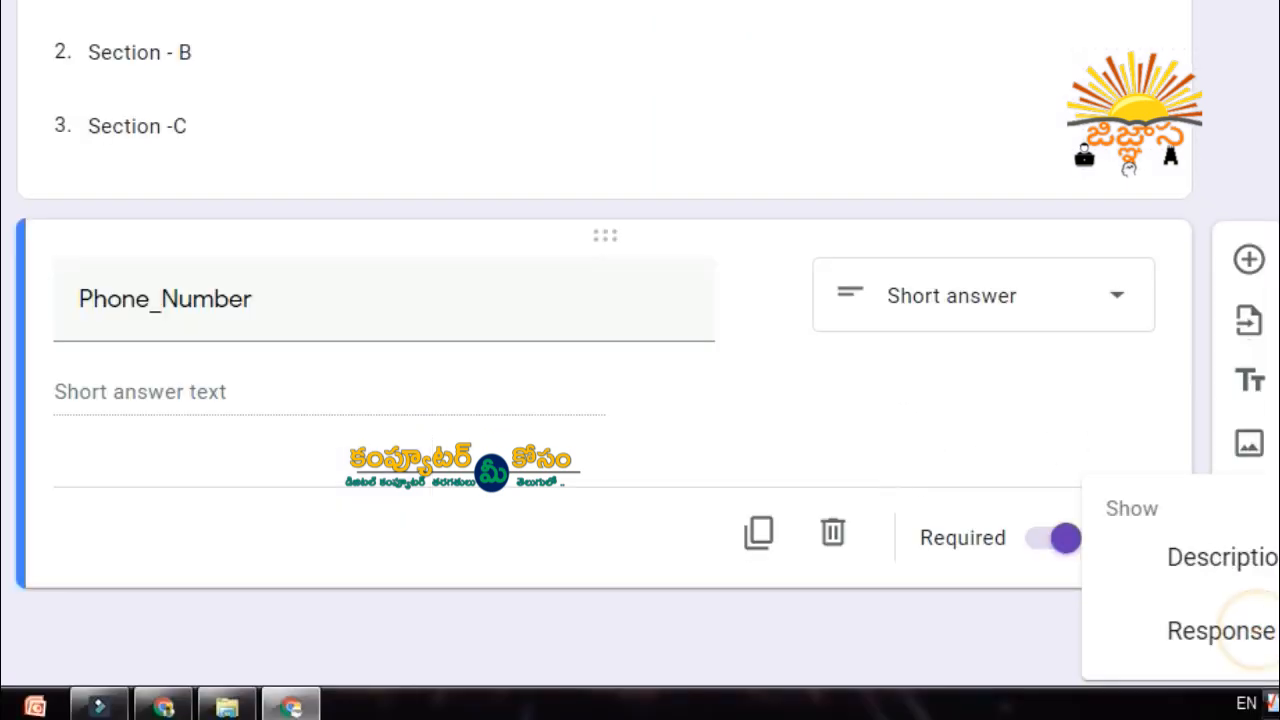
mouse_move(163, 707)
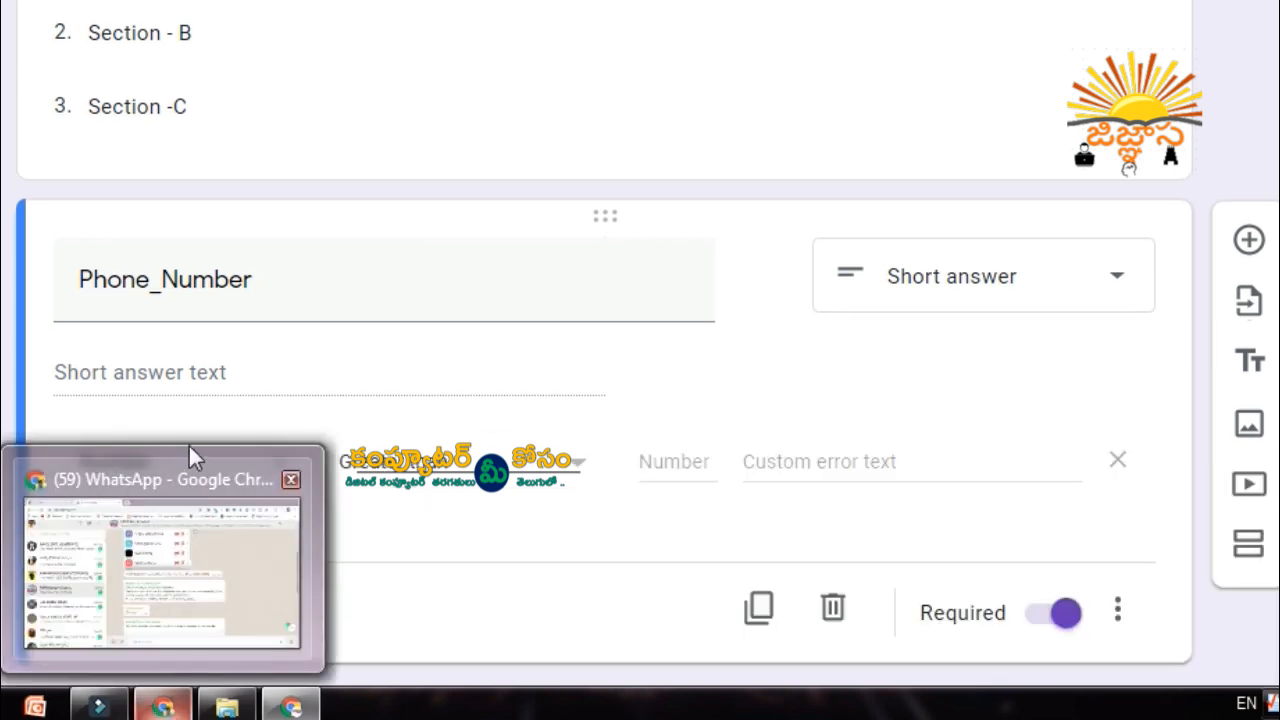
click(268, 466)
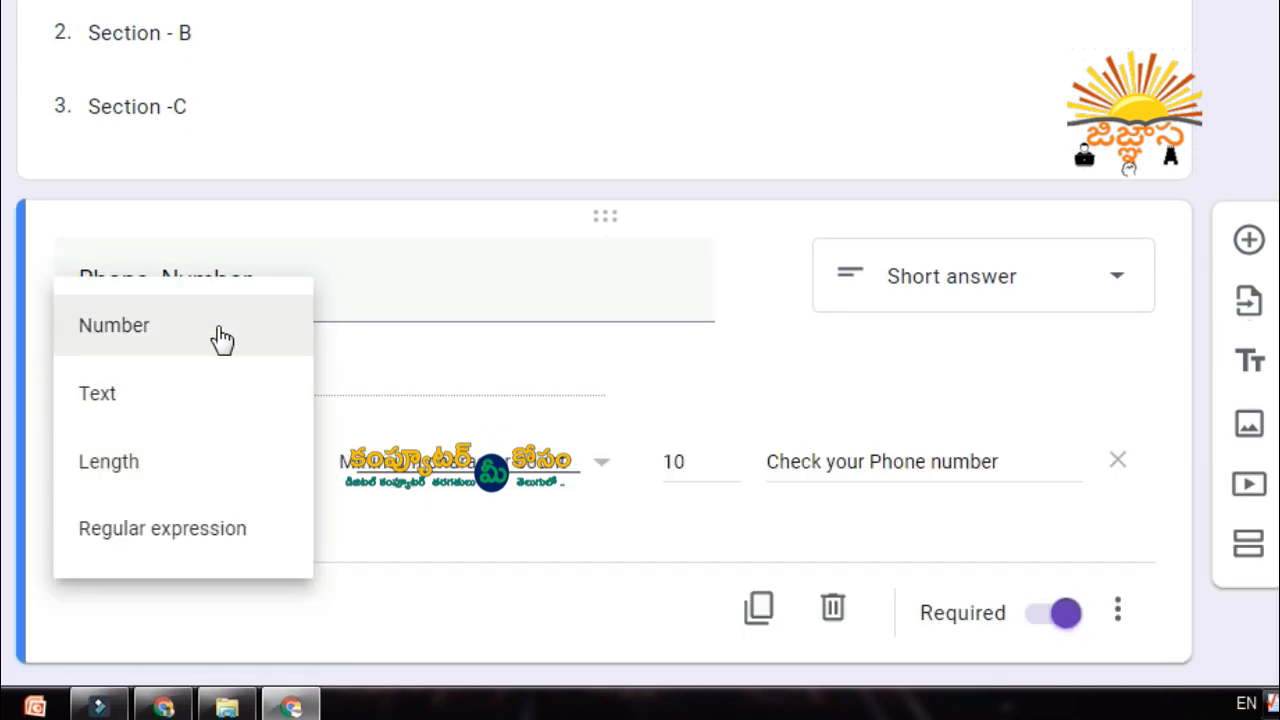
click(223, 340)
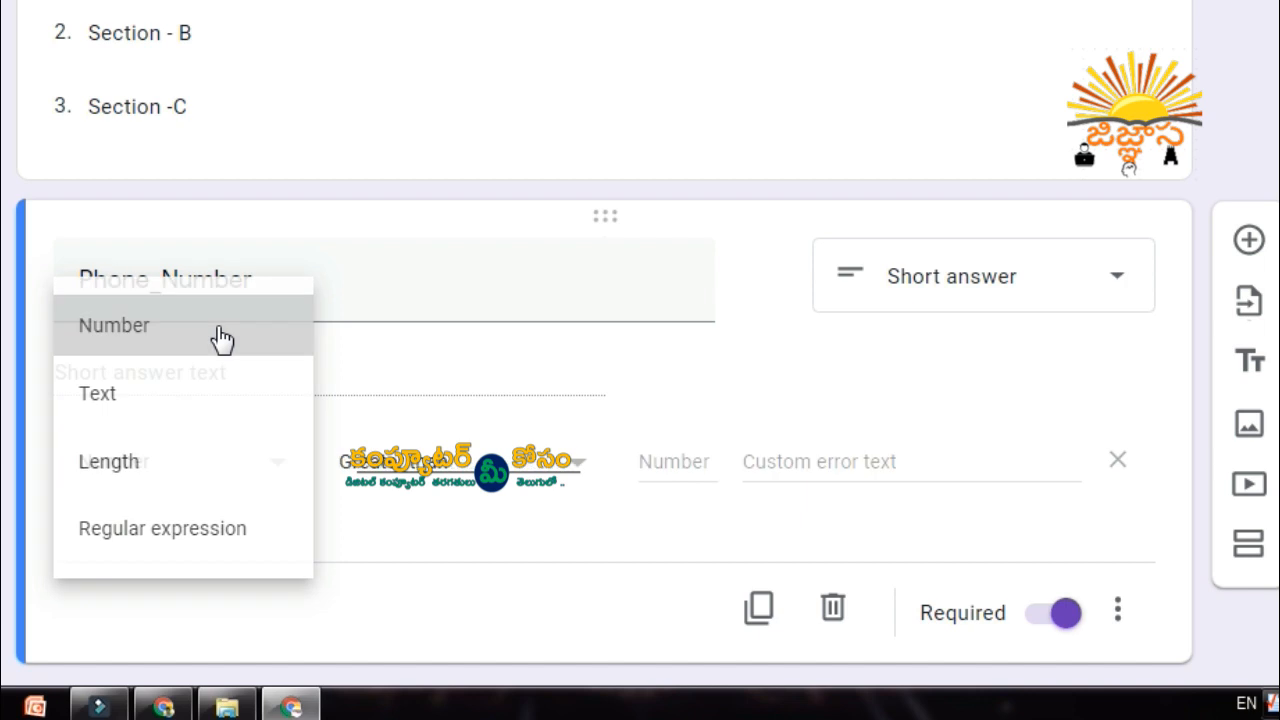
- Set the validation condition to Between, with a lower limit of 6 followed by zeros and an upper limit made of nines
click(569, 482)
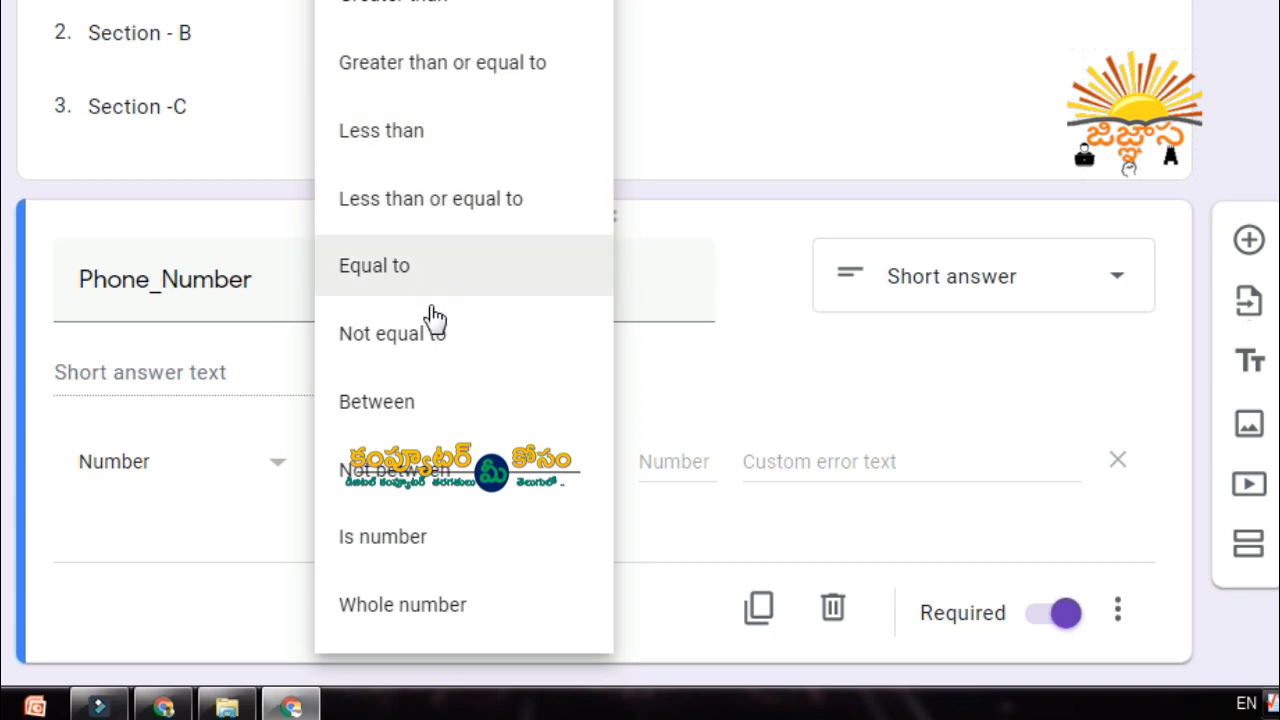
click(428, 402)
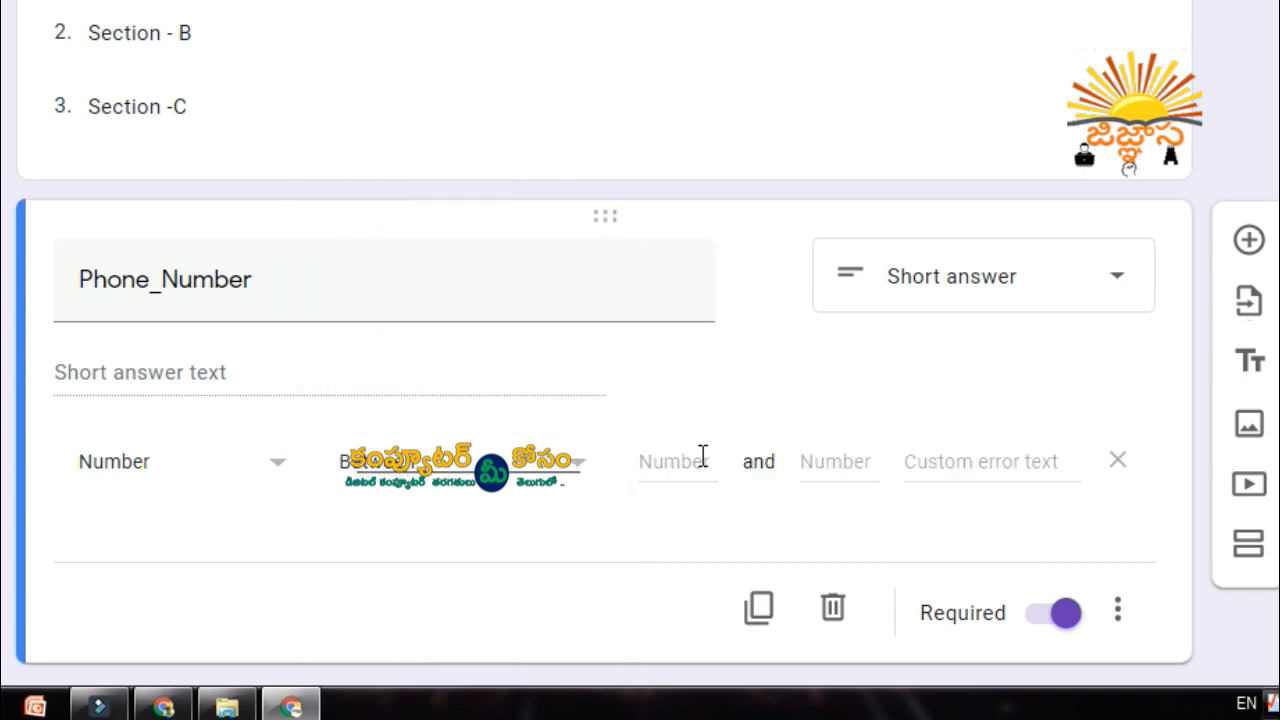
click(669, 461)
text(60)
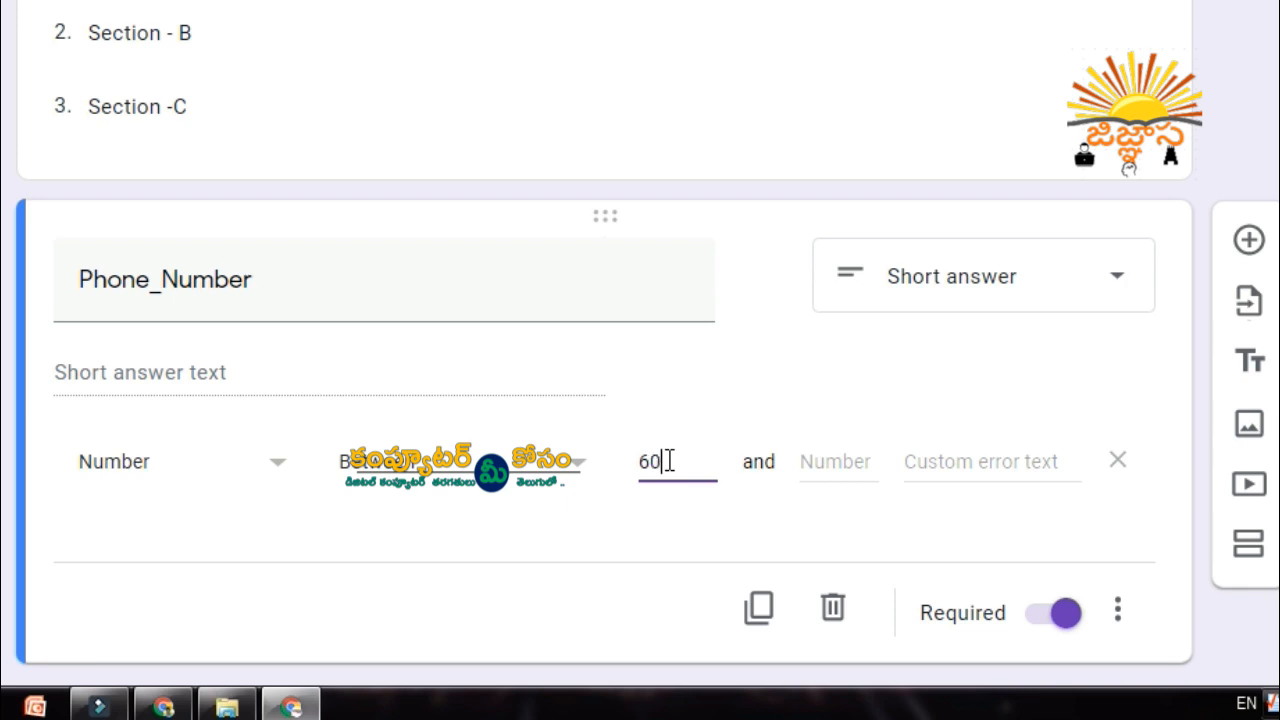
text(000000)
click(822, 472)
text(9)
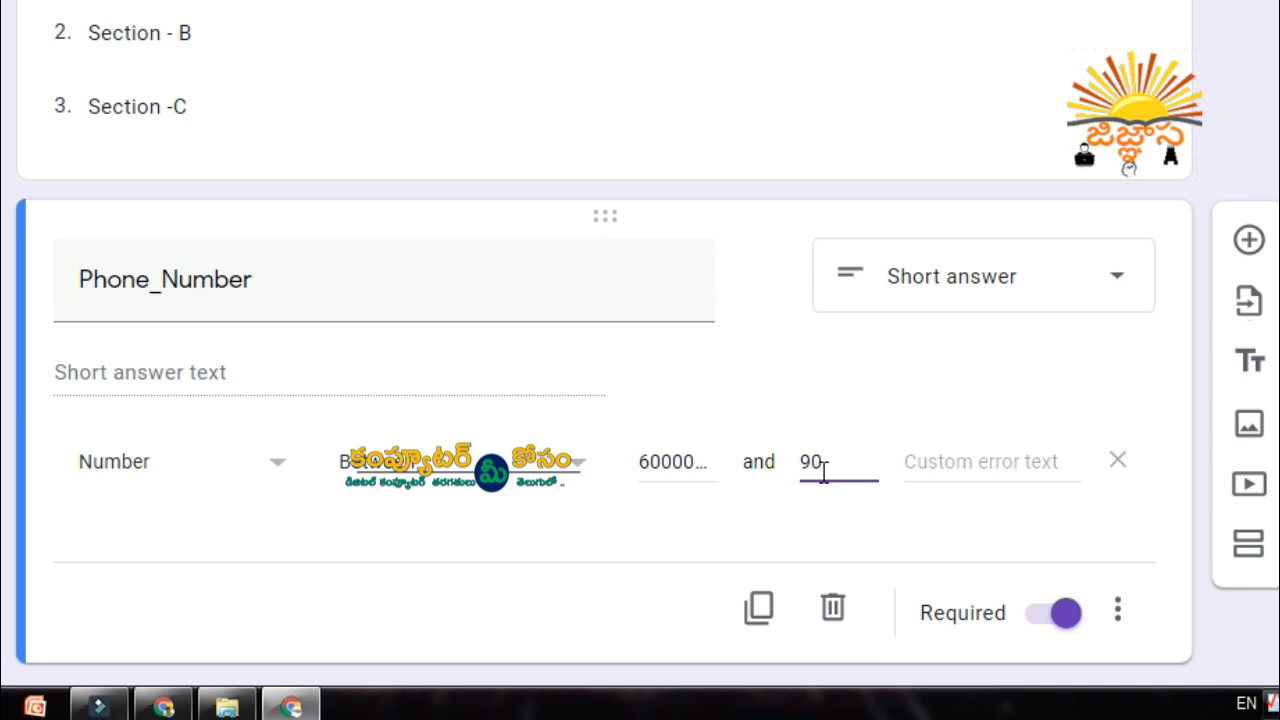
text(999999)
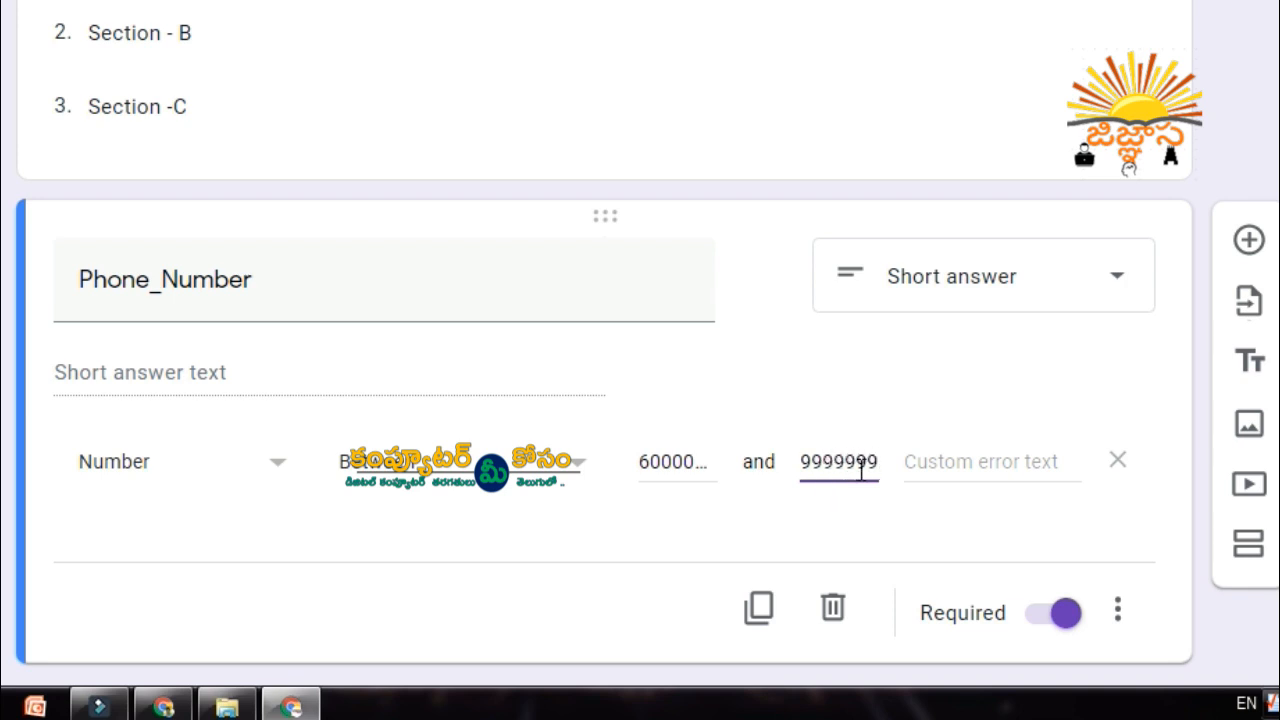
- Enter "Check you Phone number" as the custom error text of the Phone_Number validation
click(953, 468)
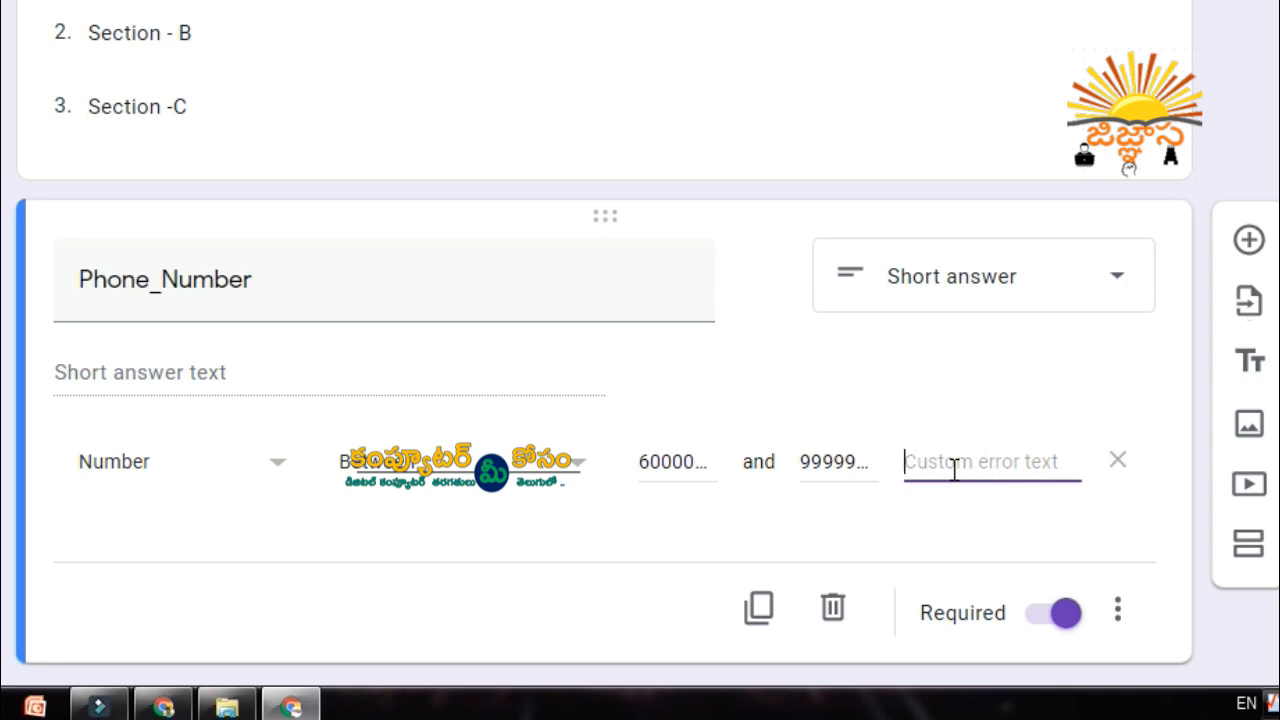
text(Enter Phone number)
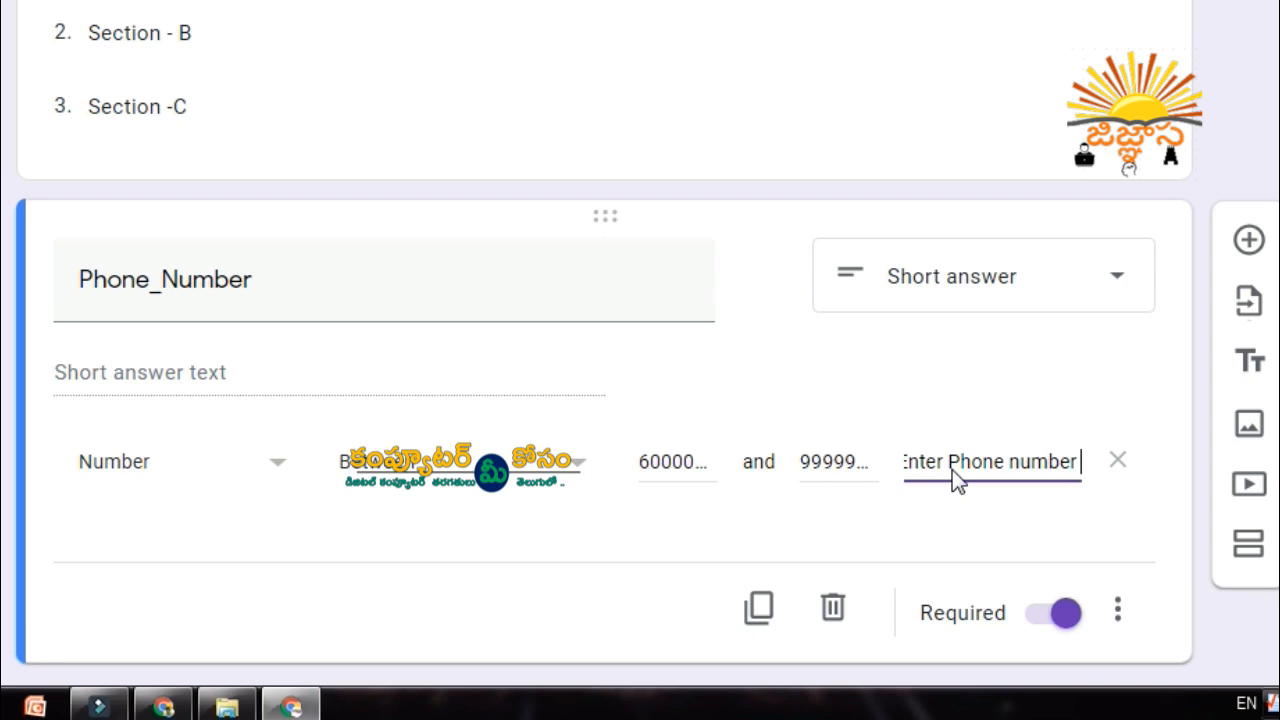
key(ctrl+a)
key(BackSpace)
text(Ch)
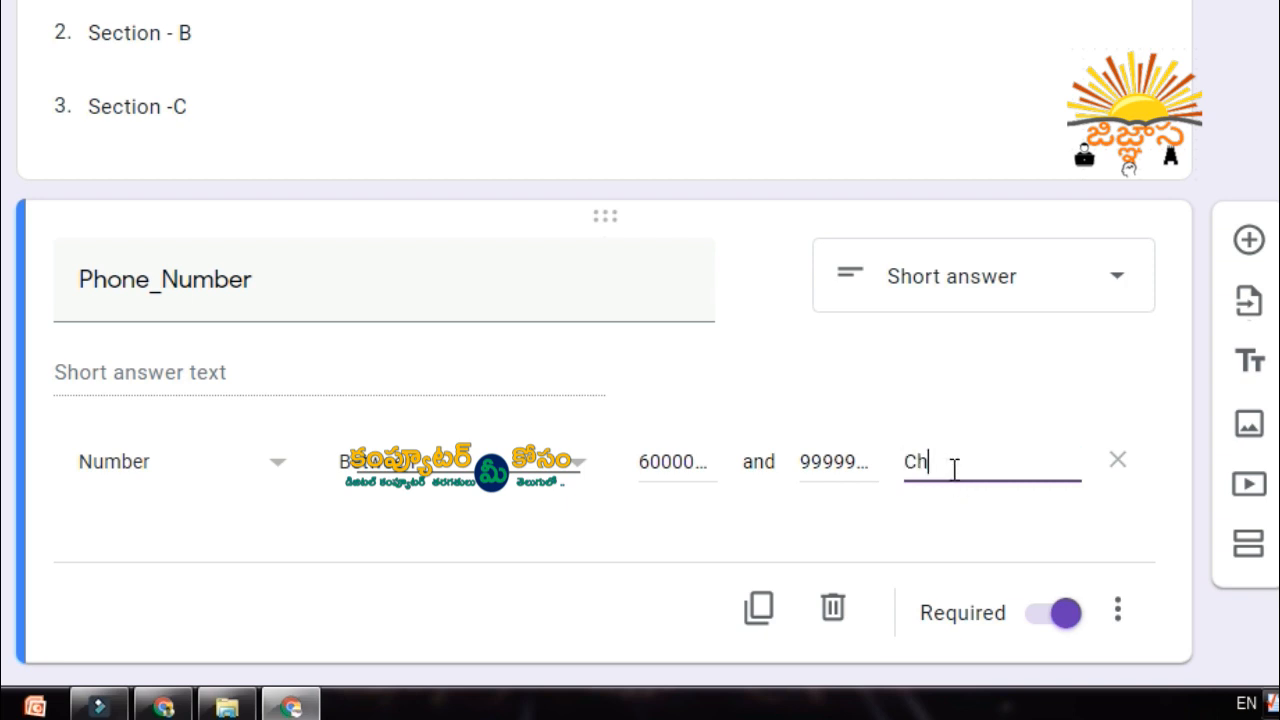
text(eck you Phone number)
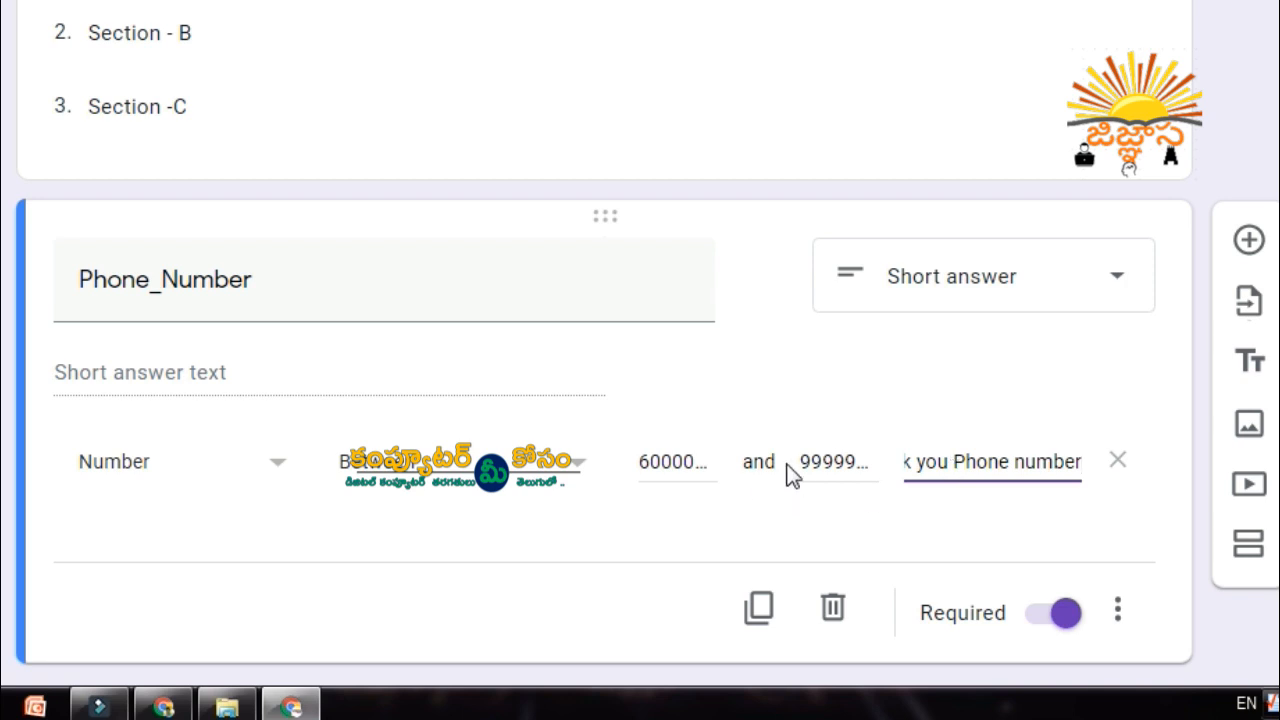
click(6, 515)
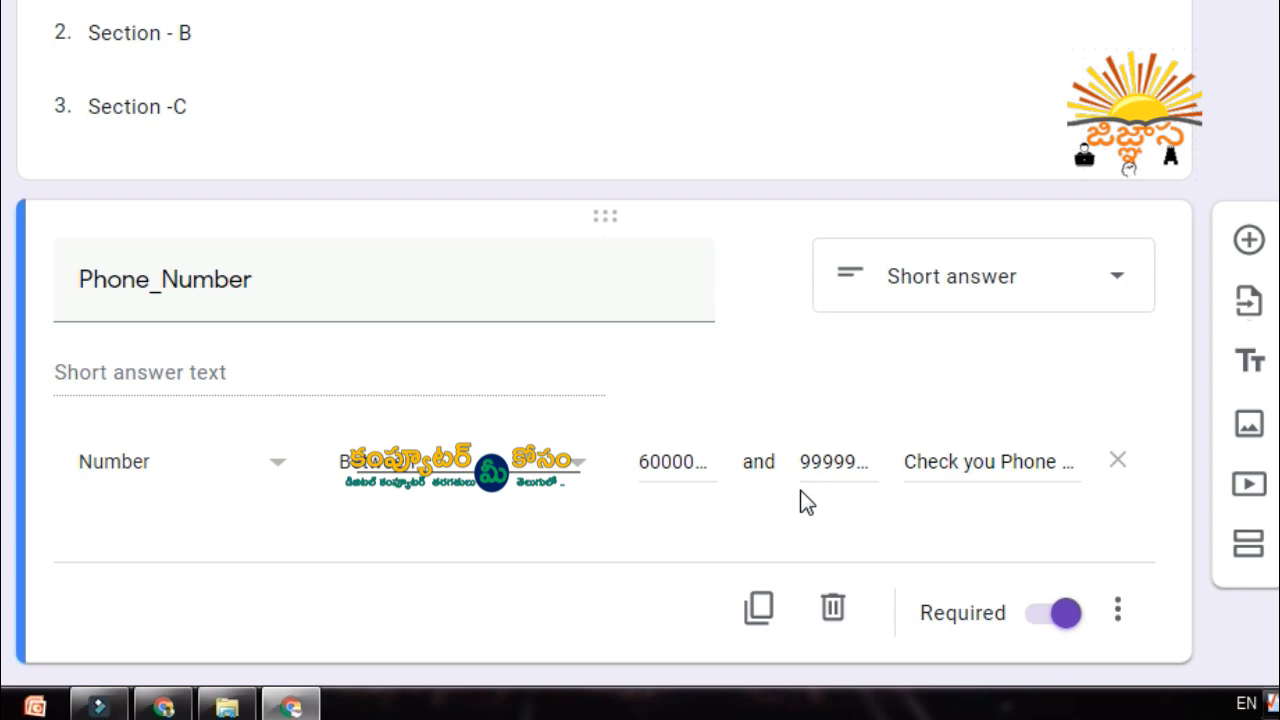
- Review the form's questions from the title down to the Phone_Number question and its validation rule
scroll(1000, 420, down, 1)
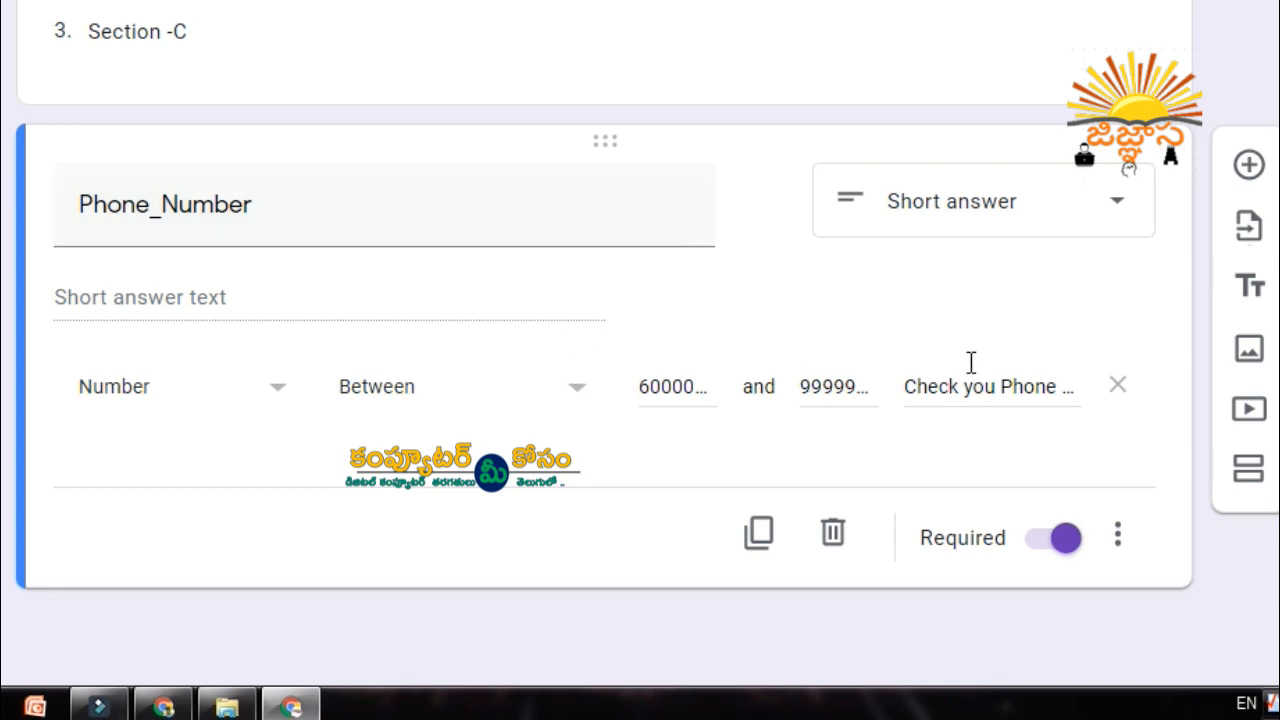
scroll(965, 332, up, 7)
scroll(402, 140, down, 3)
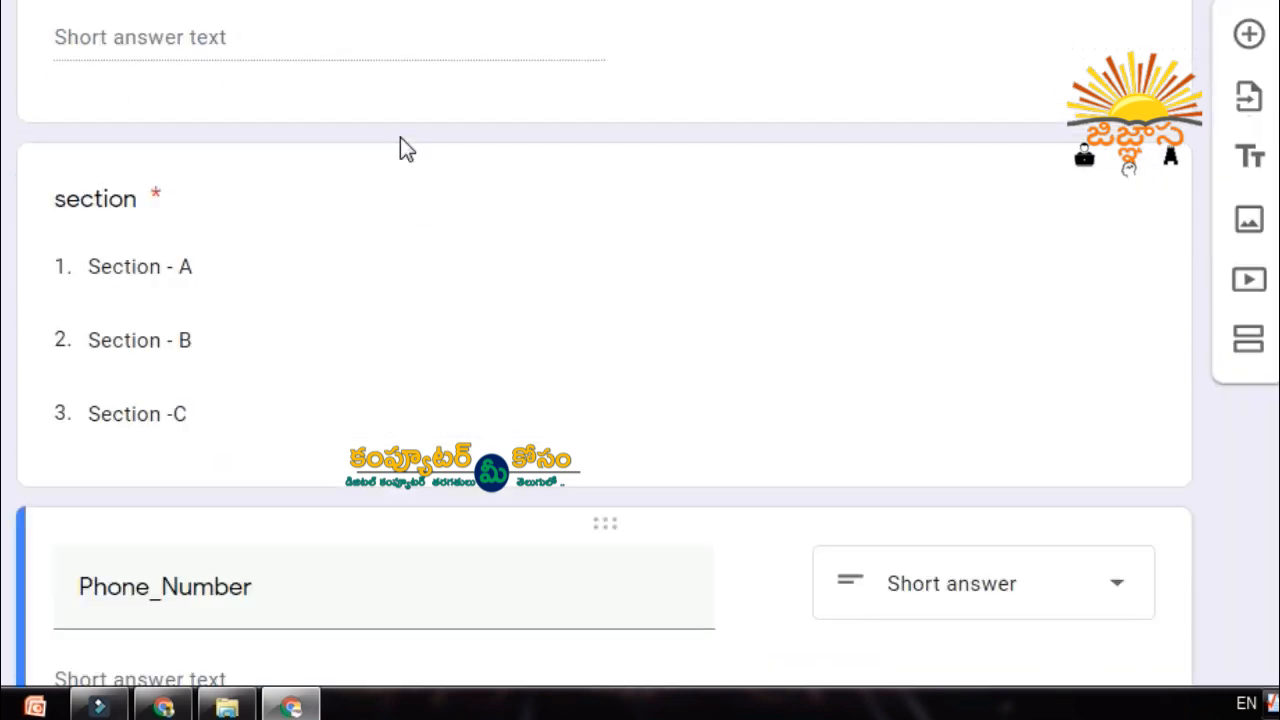
scroll(402, 145, down, 4)
click(554, 647)
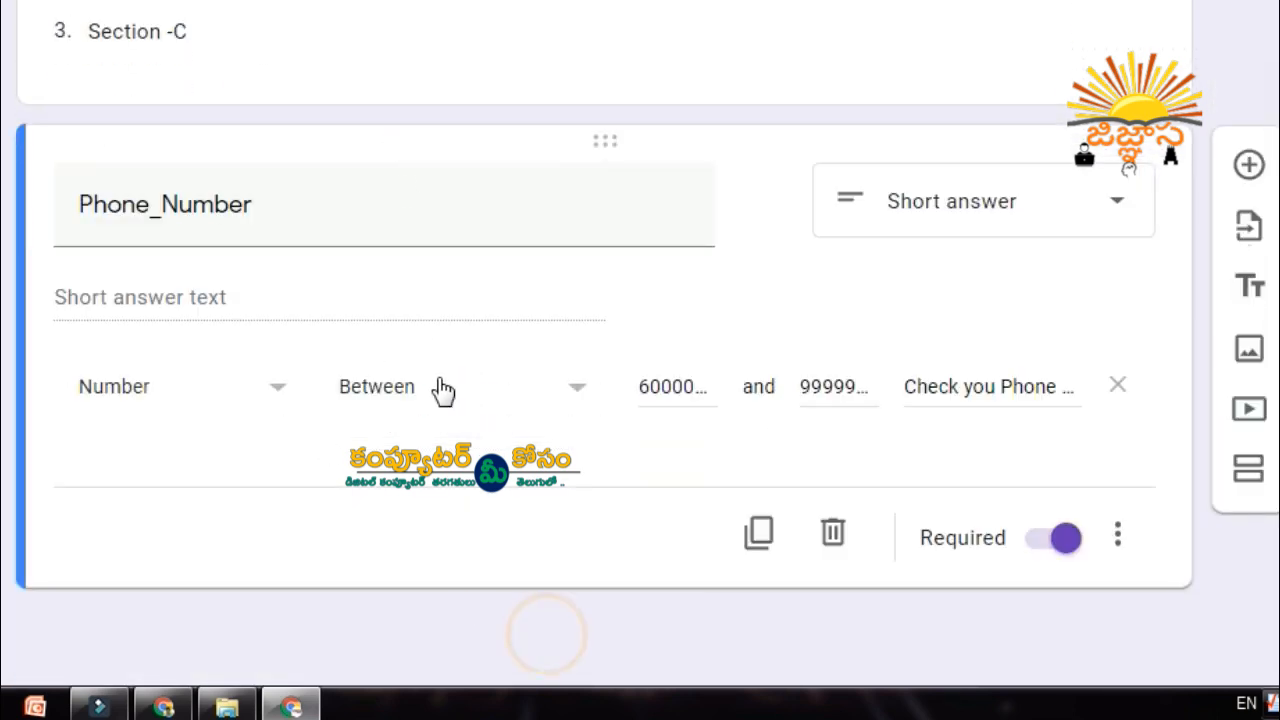
scroll(518, 326, up, 6)
scroll(518, 330, up, 2)
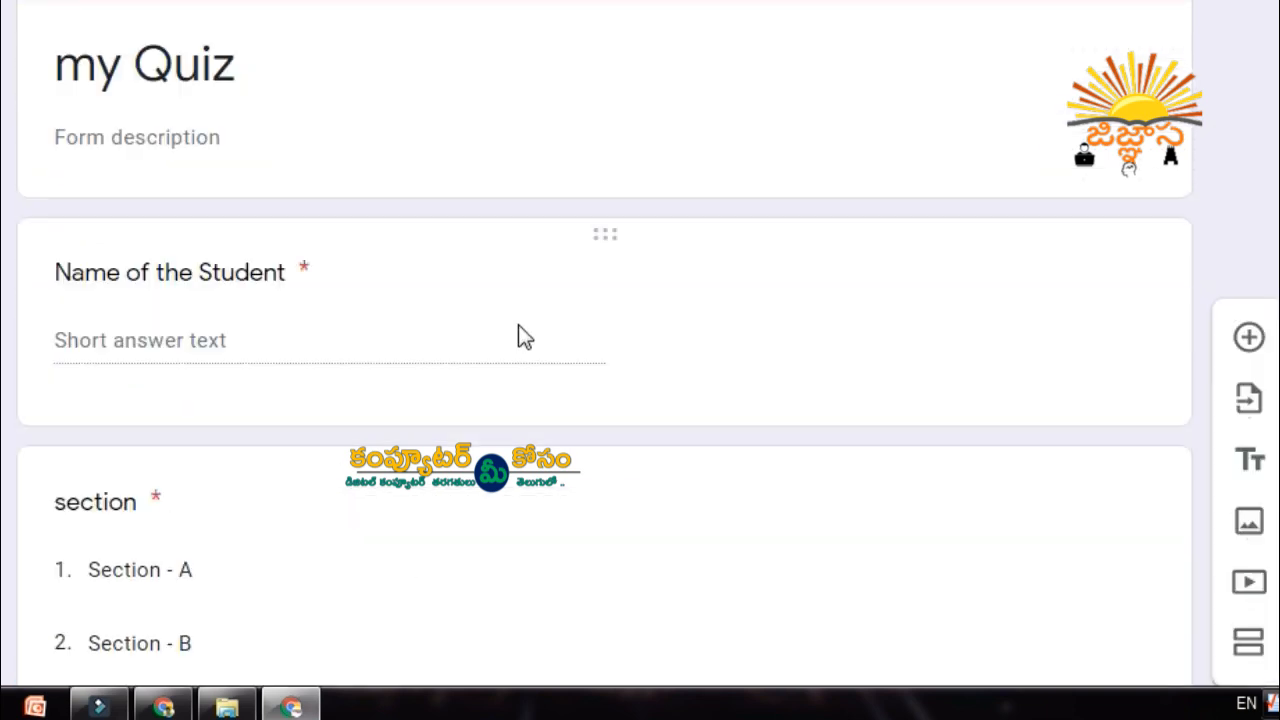
scroll(518, 337, down, 7)
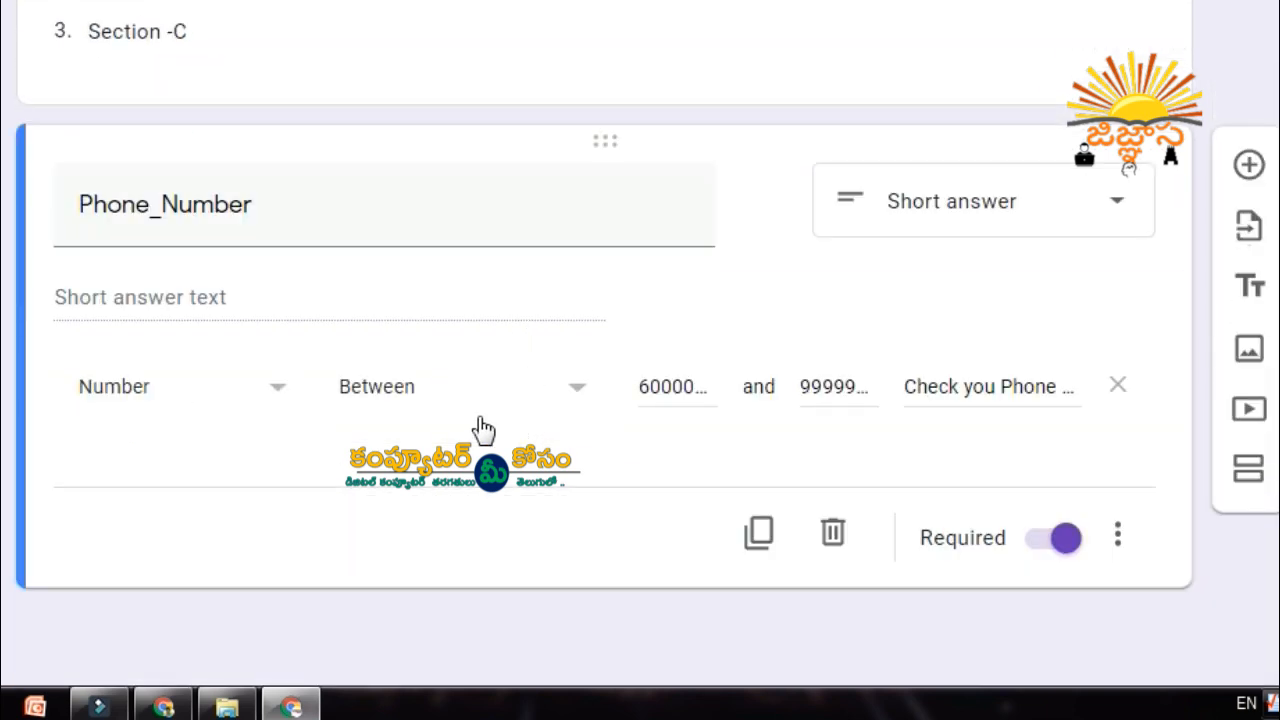
scroll(414, 46, up, 7)
scroll(417, 110, down, 7)
scroll(389, 365, up, 7)
scroll(389, 360, down, 7)
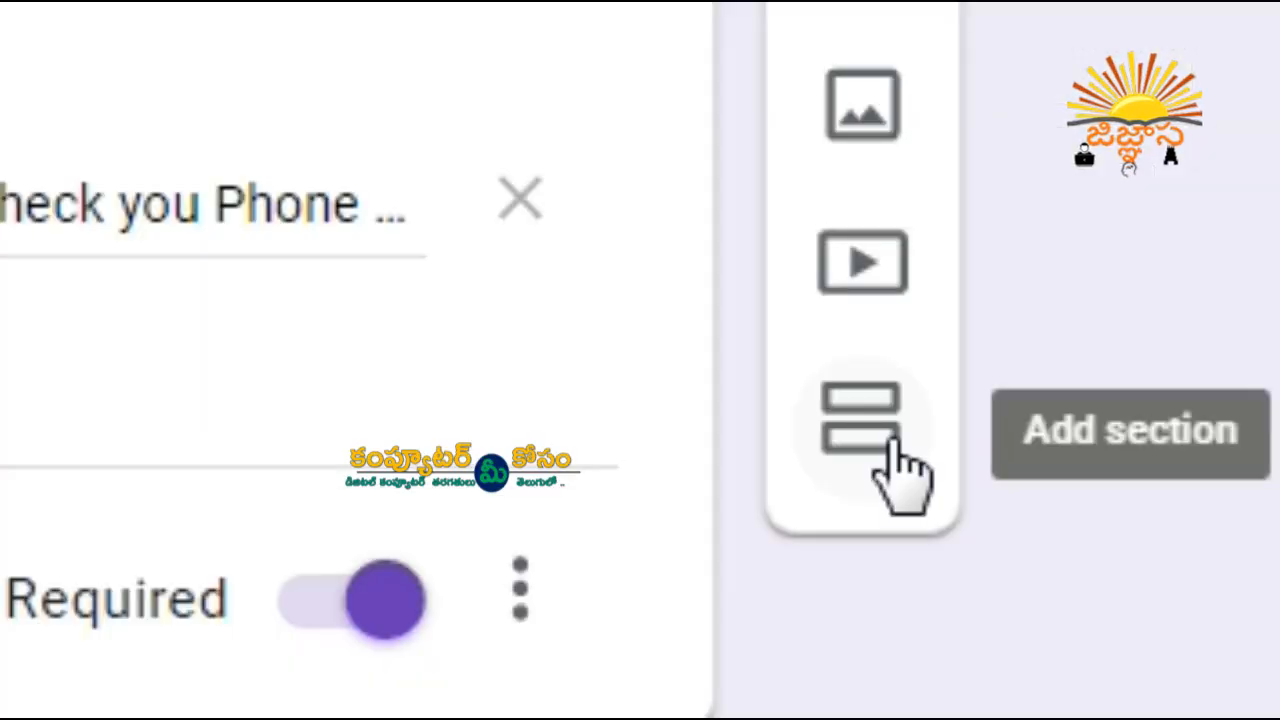
- Add a new section after the Phone_Number question and title it "Instructions"
click(1256, 476)
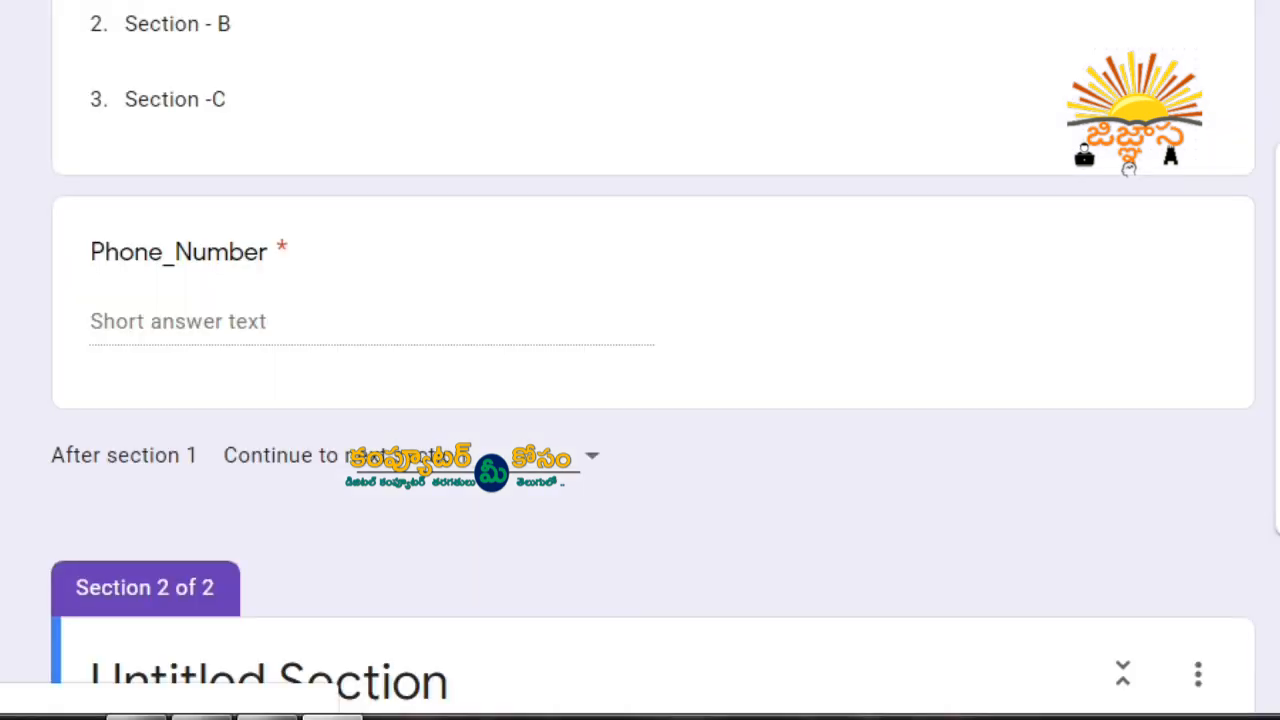
scroll(835, 495, down, 2)
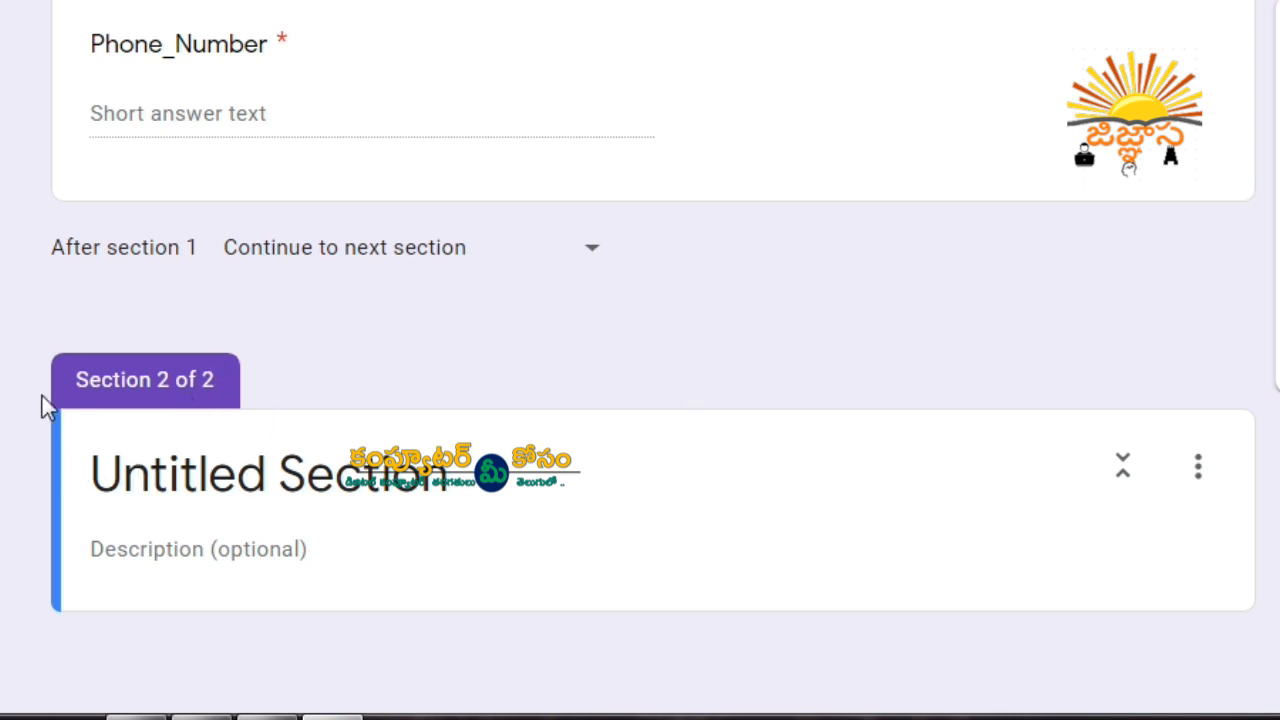
click(151, 471)
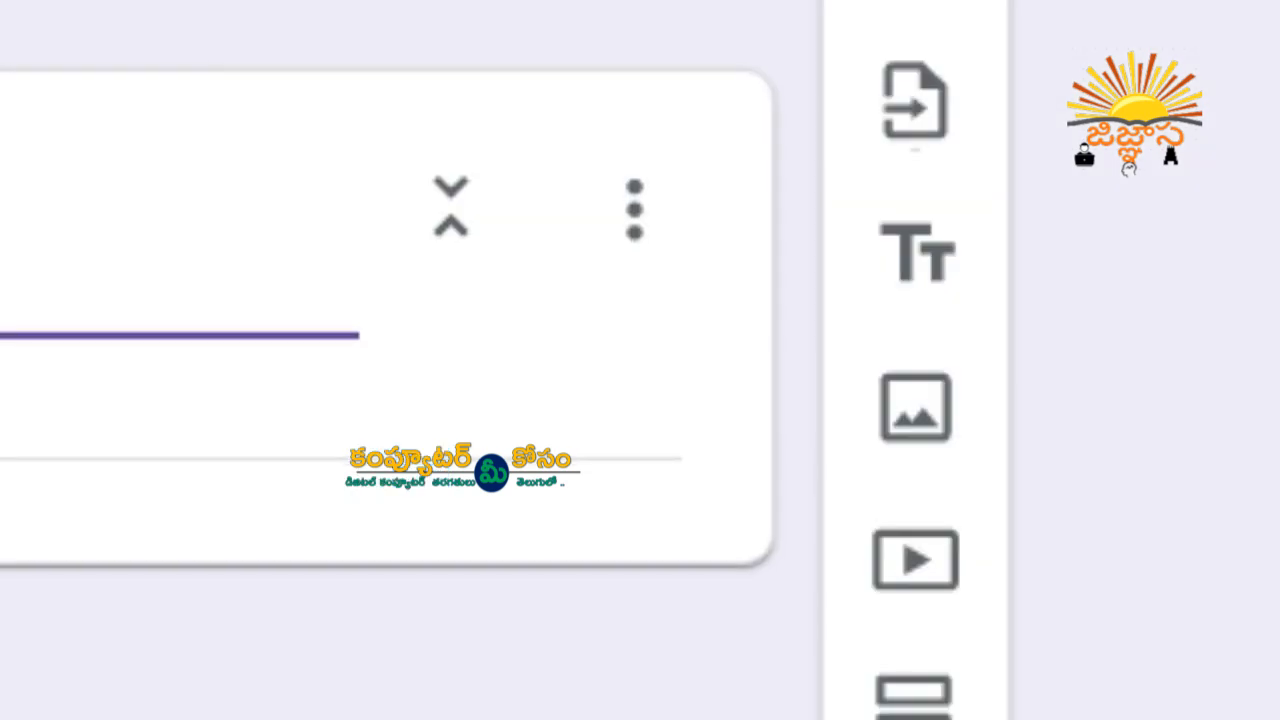
click(1143, 3)
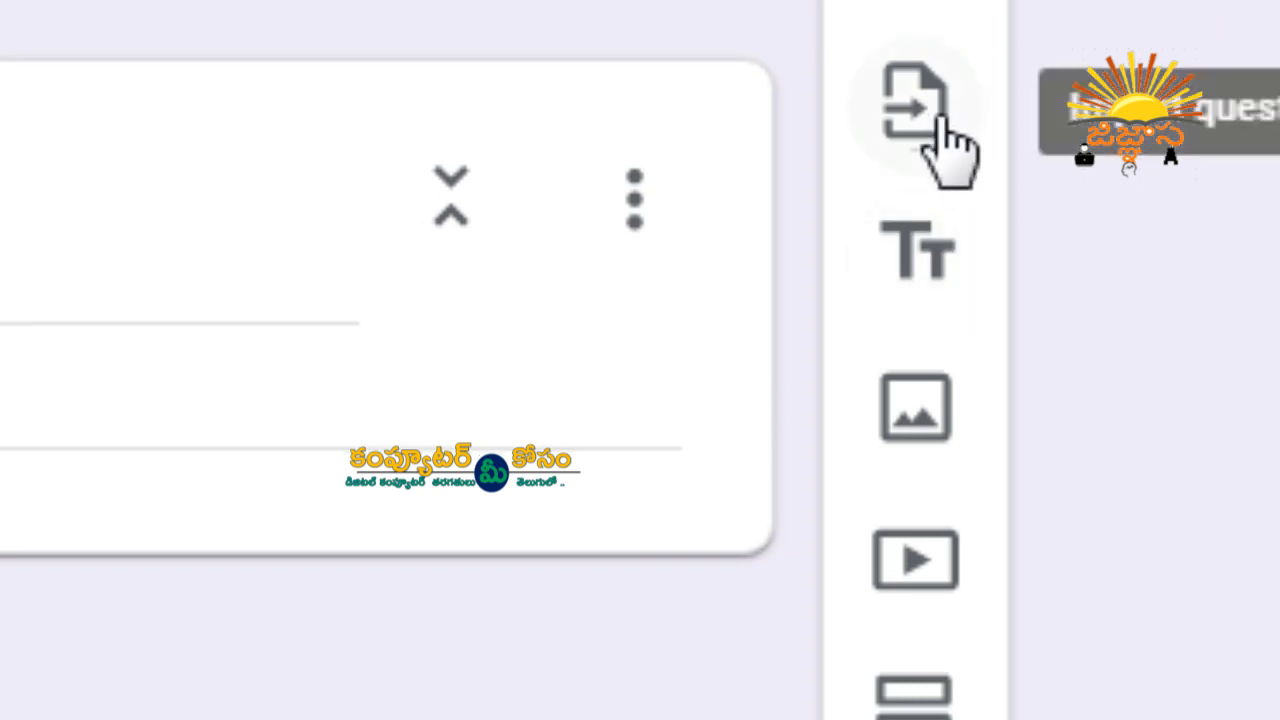
- Add a title and description block to the Instructions section and replace its title with "Read Carefully"
click(928, 262)
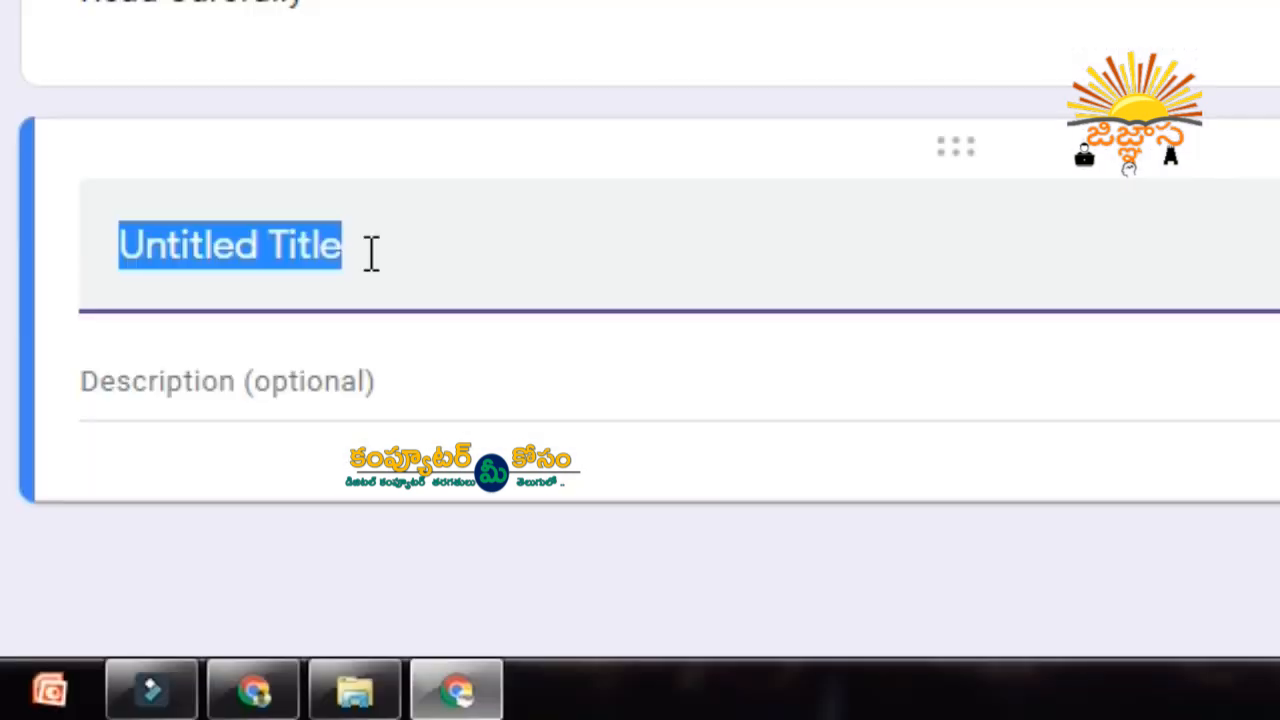
click(370, 252)
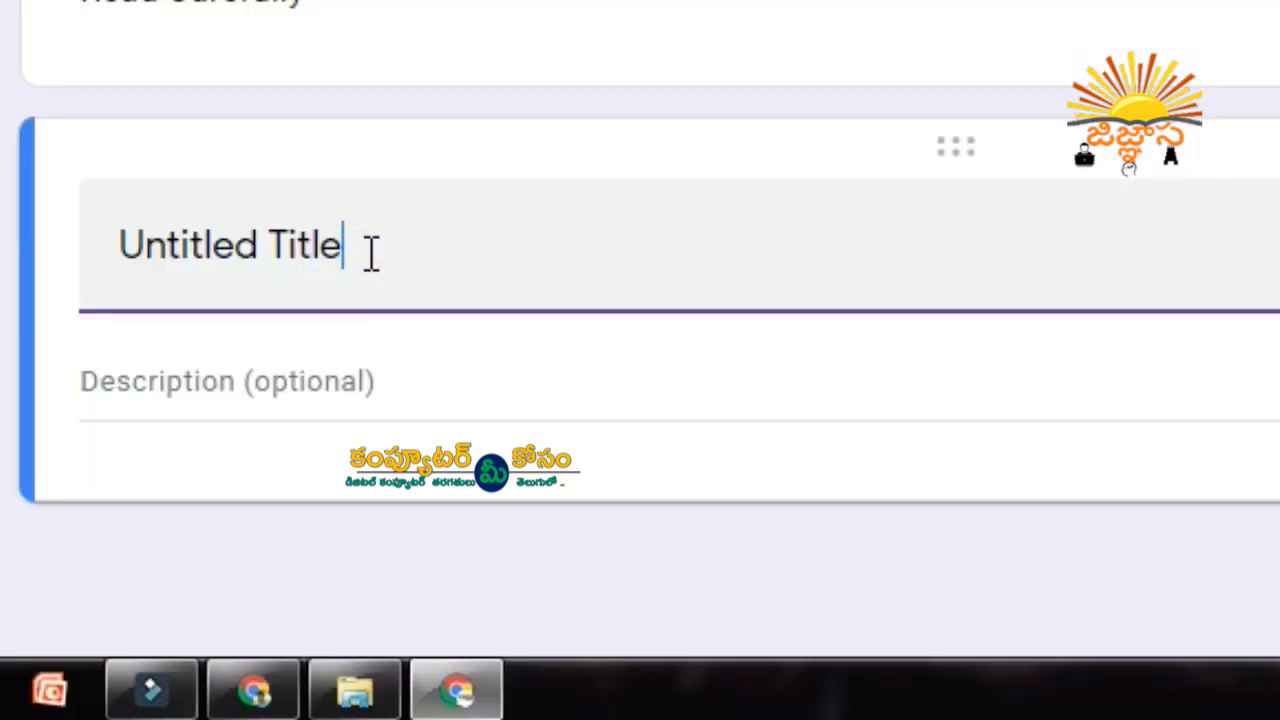
key(BackSpace)
key(BackSpace)
key(BackSpace)
key(BackSpace)
key(BackSpace)
key(BackSpace)
key(BackSpace)
key(BackSpace)
key(BackSpace)
key(BackSpace)
key(BackSpace)
key(BackSpace)
key(BackSpace)
key(BackSpace)
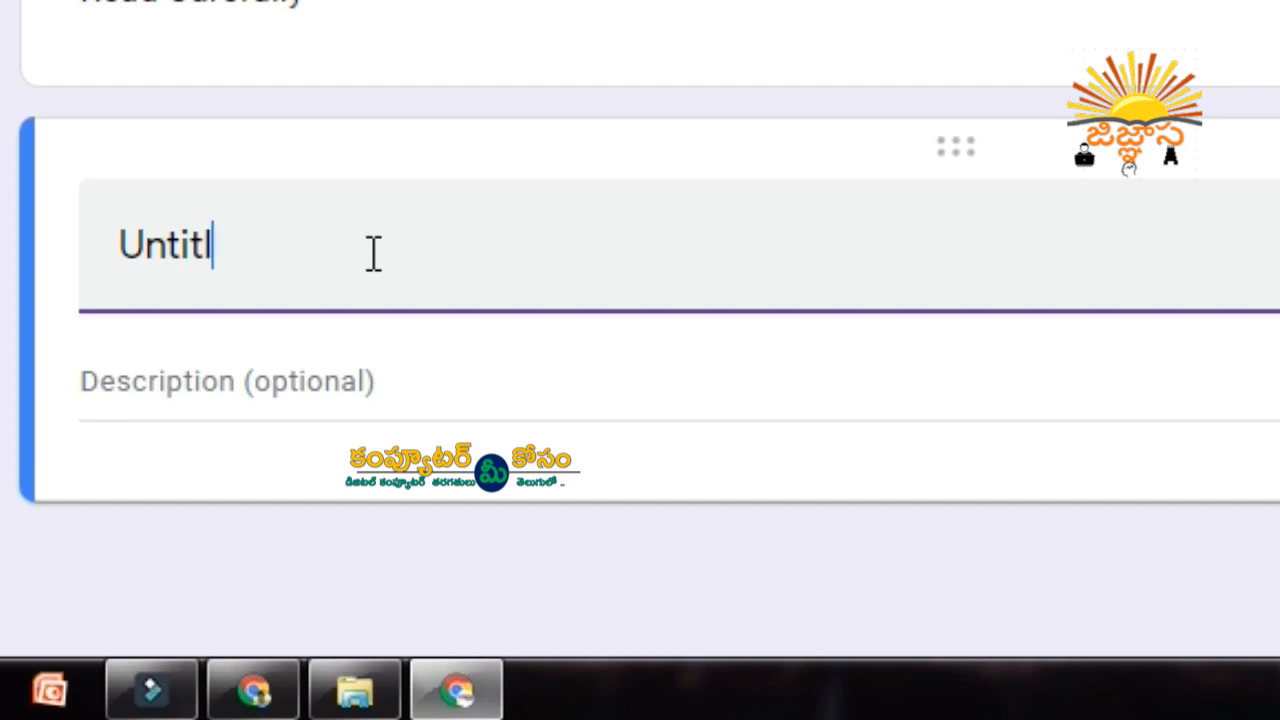
text(Read Carefully)
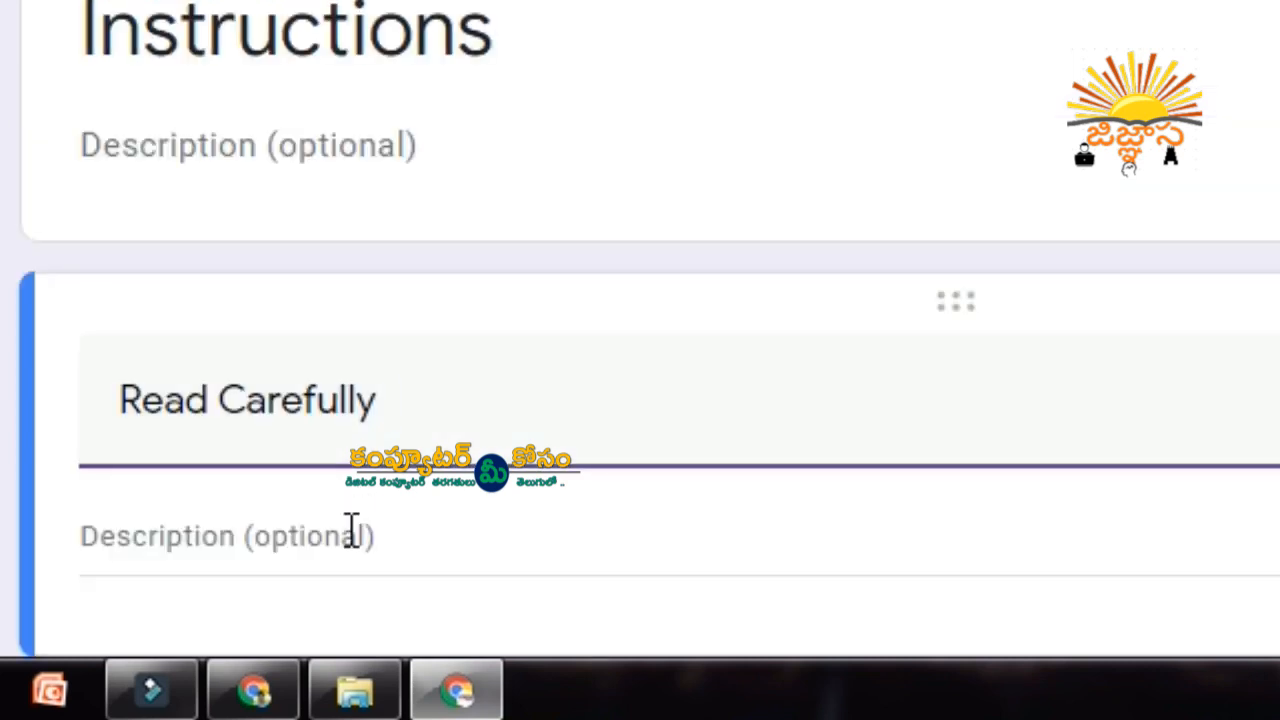
- Enter "--> You should answer ALL the Questions" as the first line of the Read Carefully block's description
click(352, 532)
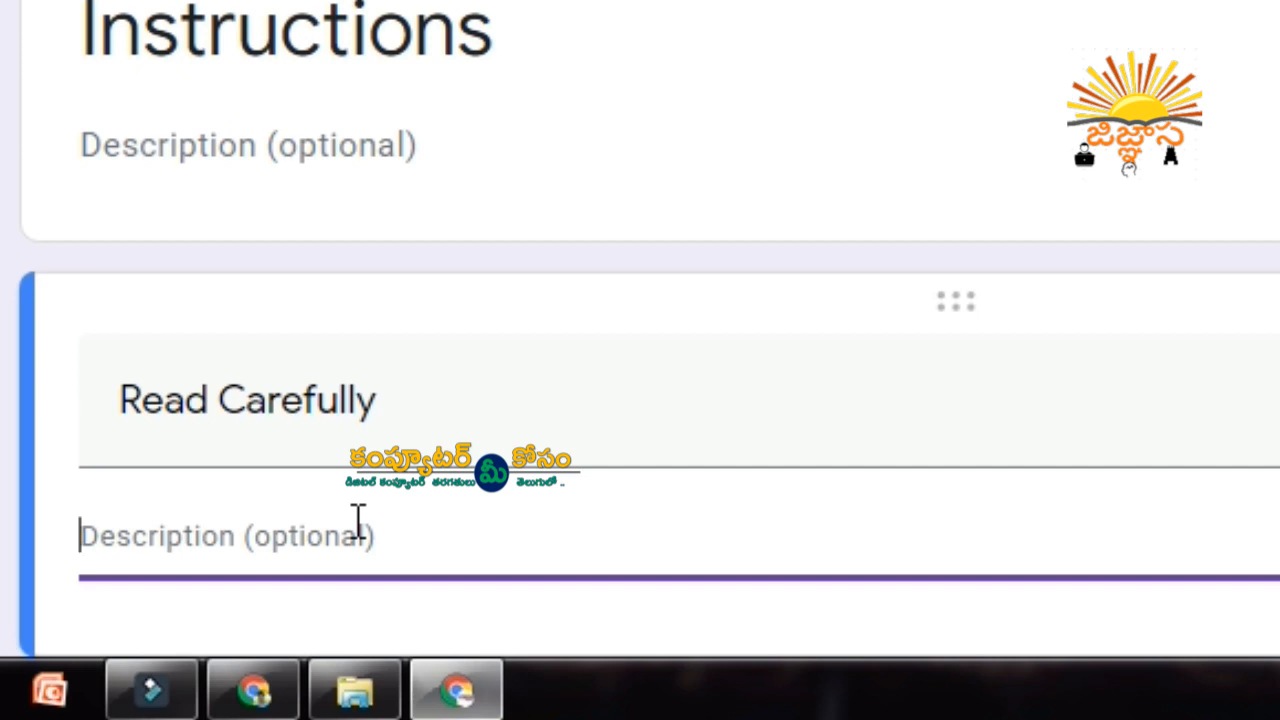
text(You should answer ALl)
key(BackSpace)
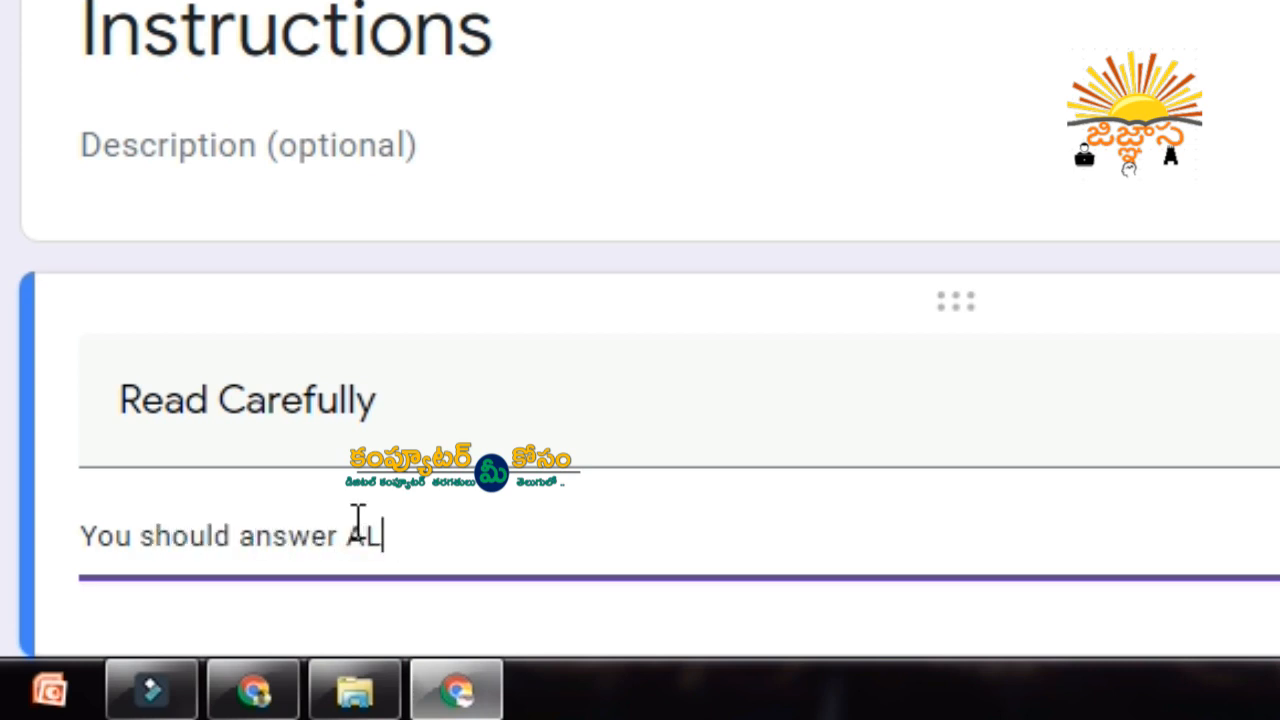
text(L the Questions)
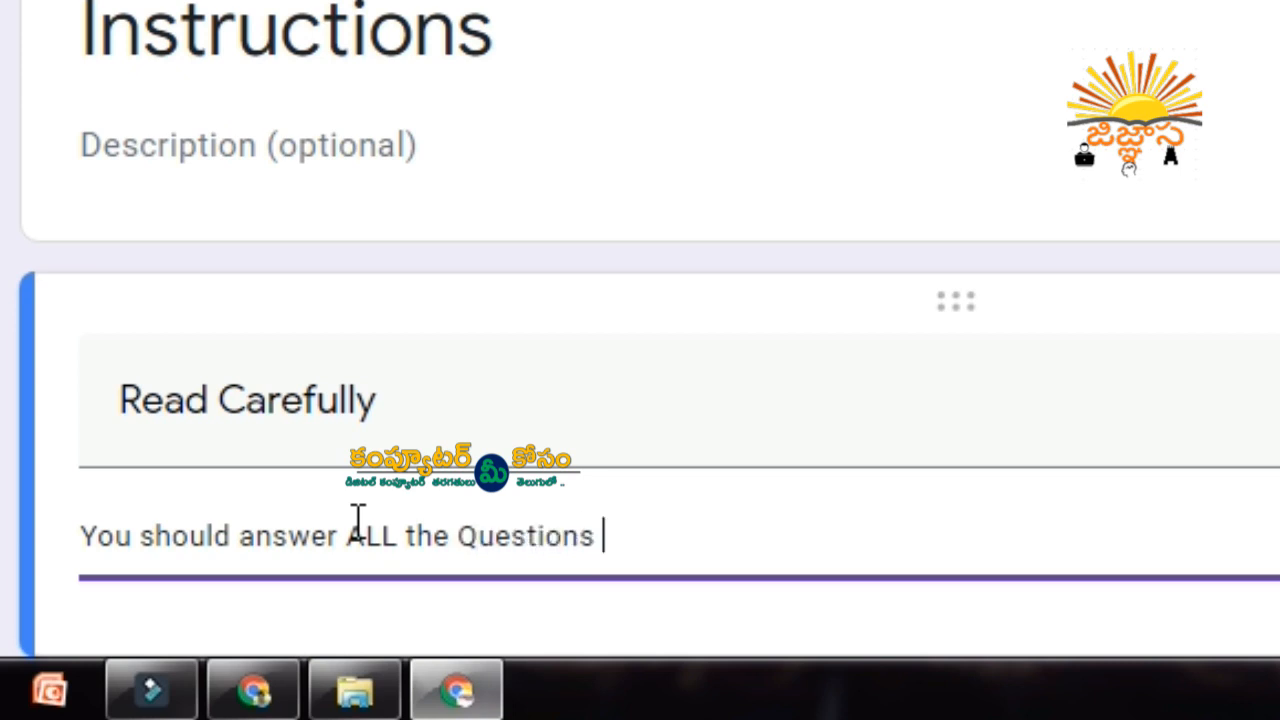
key(Return)
key(Home)
text(>)
key(BackSpace)
text(-->)
key(End)
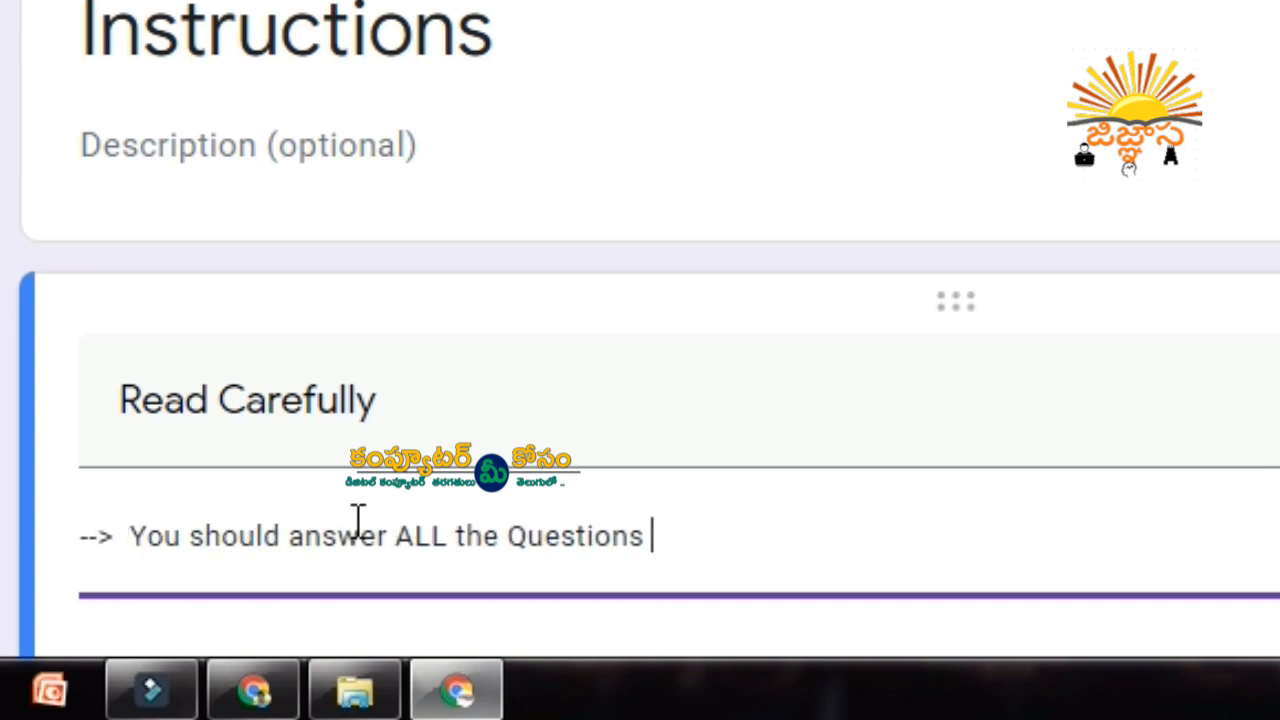
- Add a second description line reading "--> Check all the answers before Submit."
key(Return)
text(--> )
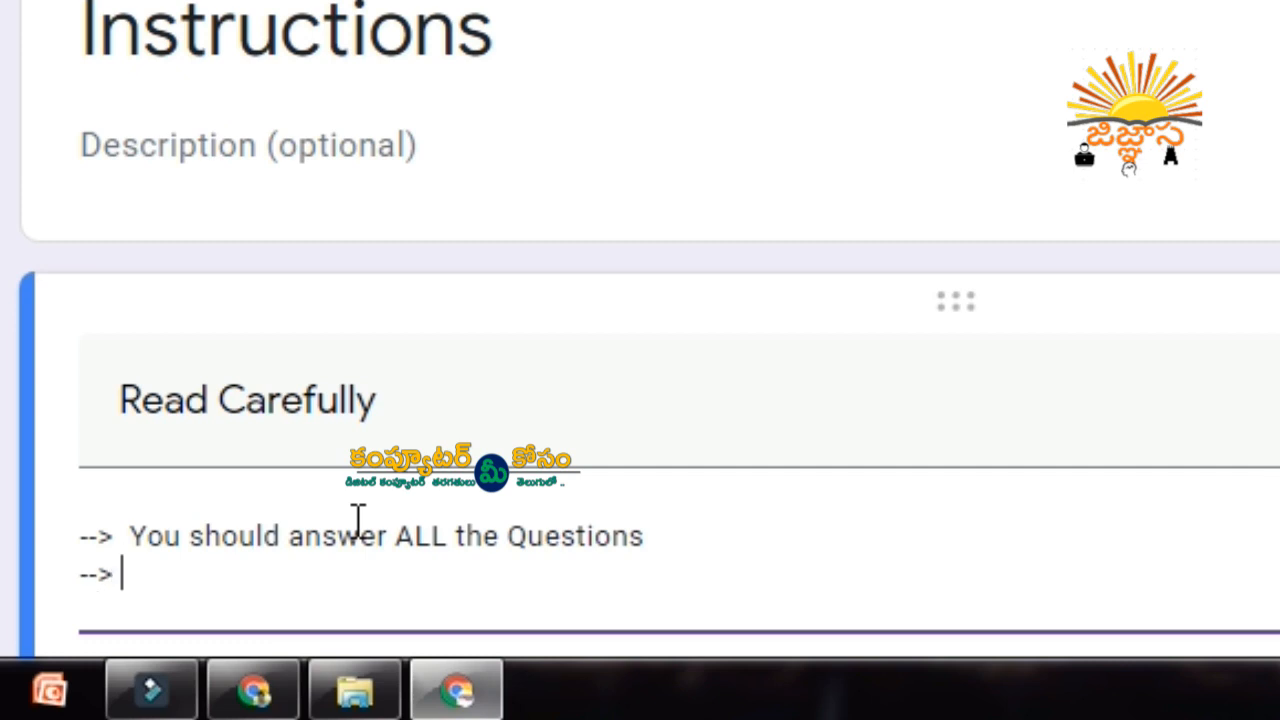
text( Che)
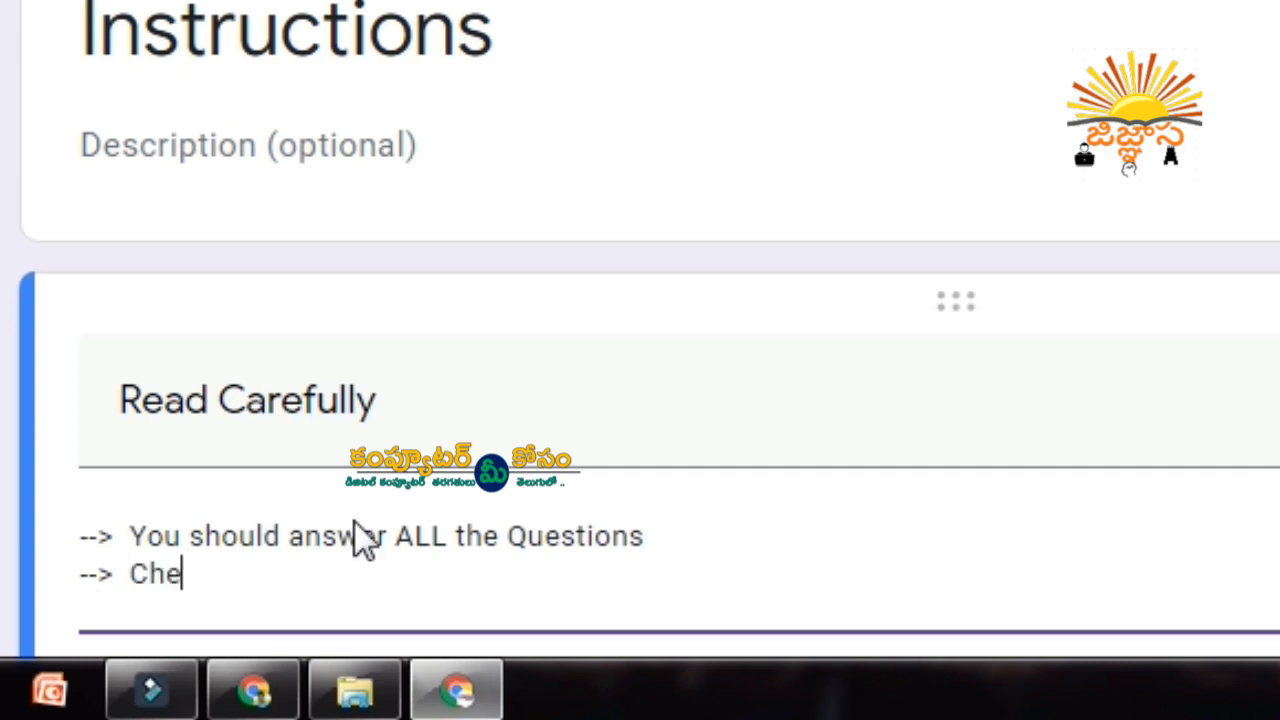
text(ckk all the Ans)
key(BackSpace)
key(BackSpace)
key(BackSpace)
key(BackSpace)
key(BackSpace)
key(BackSpace)
key(BackSpace)
key(BackSpace)
key(BackSpace)
key(BackSpace)
key(BackSpace)
key(BackSpace)
key(BackSpace)
key(BackSpace)
key(BackSpace)
text(ck all the ans)
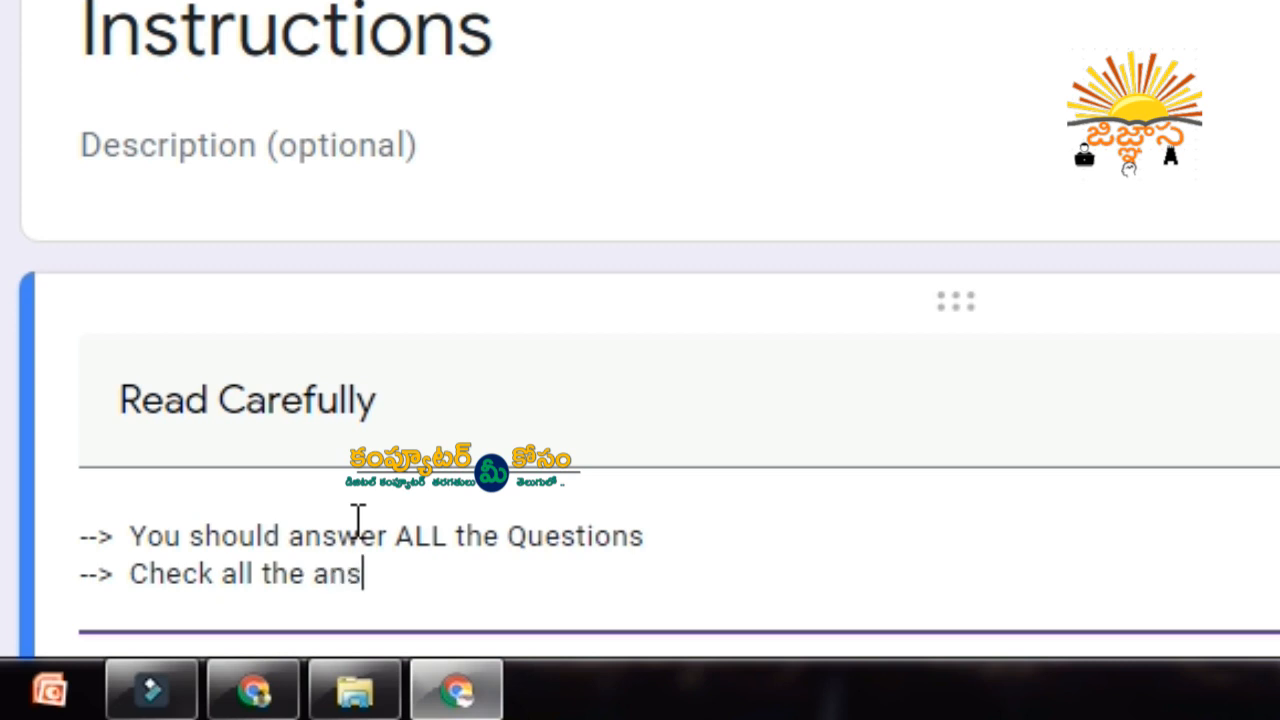
text(wers before Su)
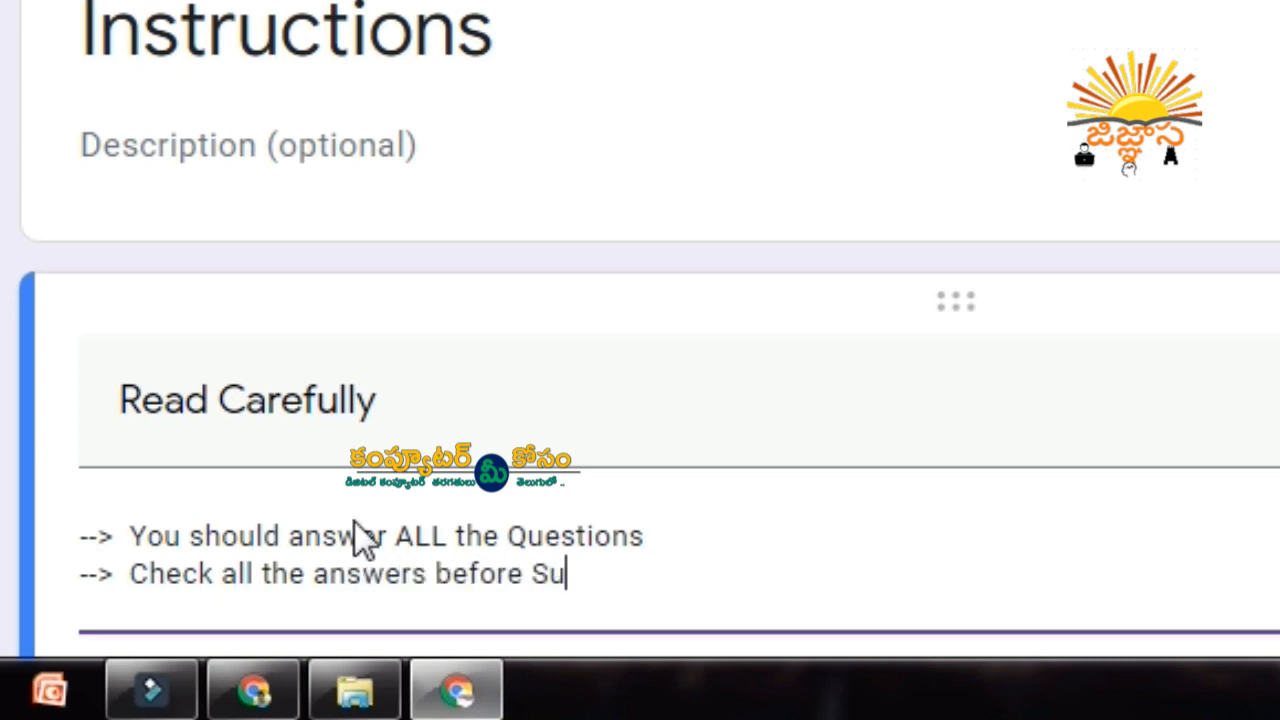
text(bmit)
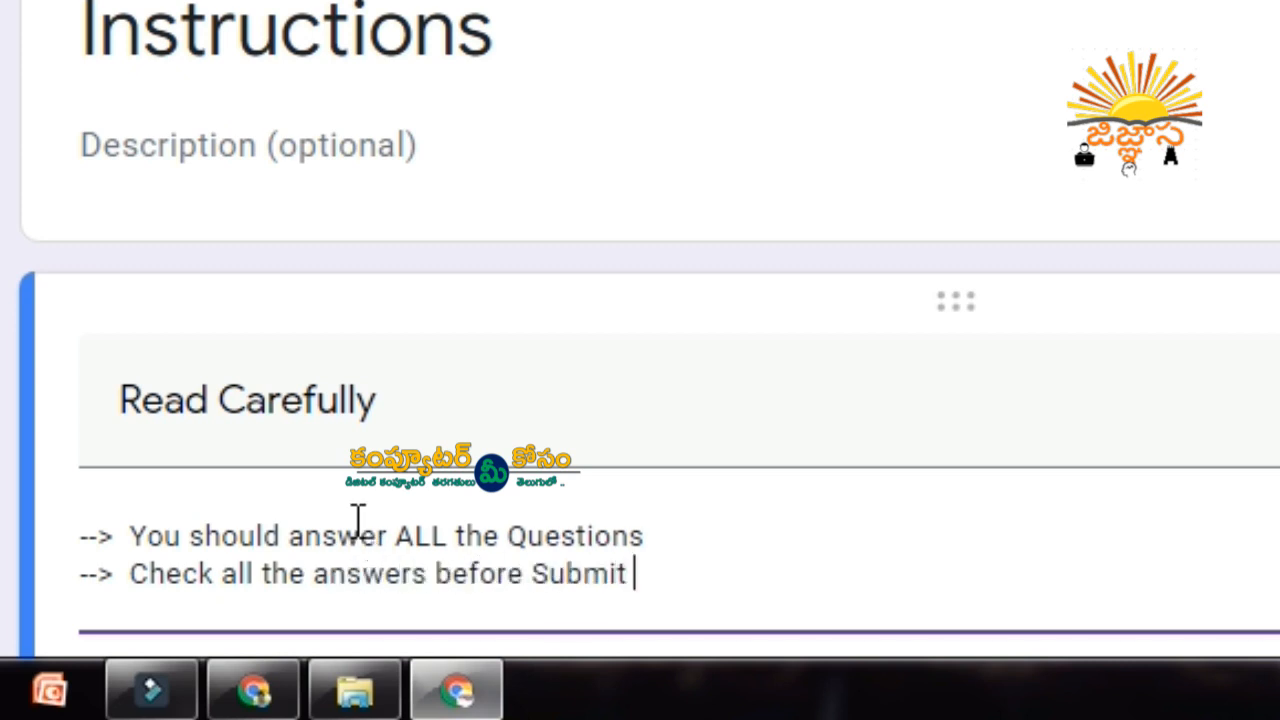
key(BackSpace)
text(.)
- Leave a few blank lines below the instructions and add the line "All the best"
scroll(657, 449, down, 2)
key(Return)
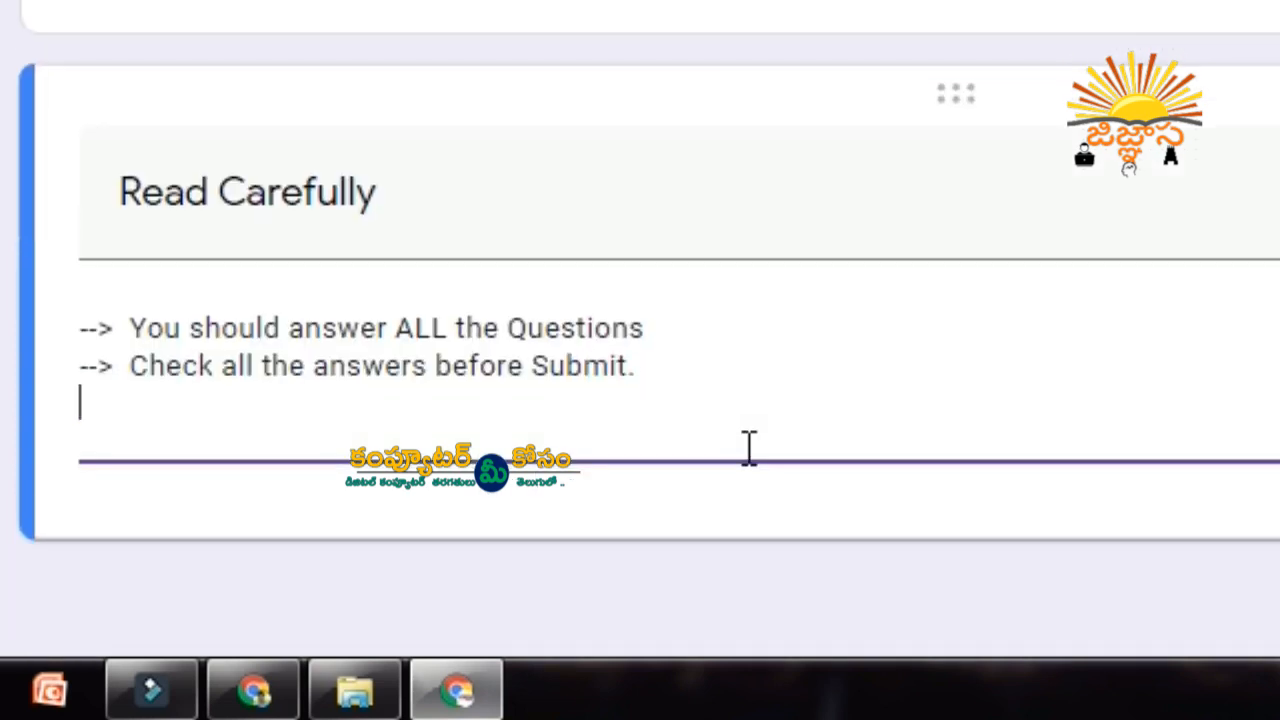
key(Return)
key(Return)
key(Return)
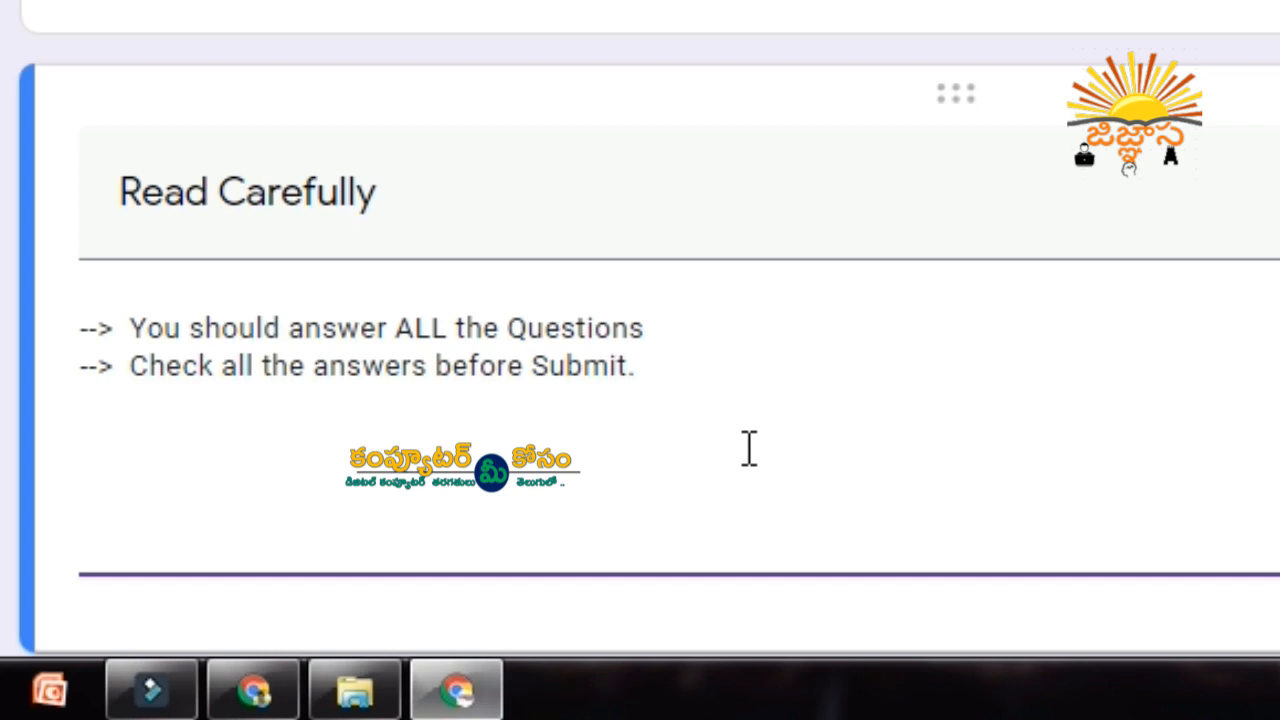
text(All th)
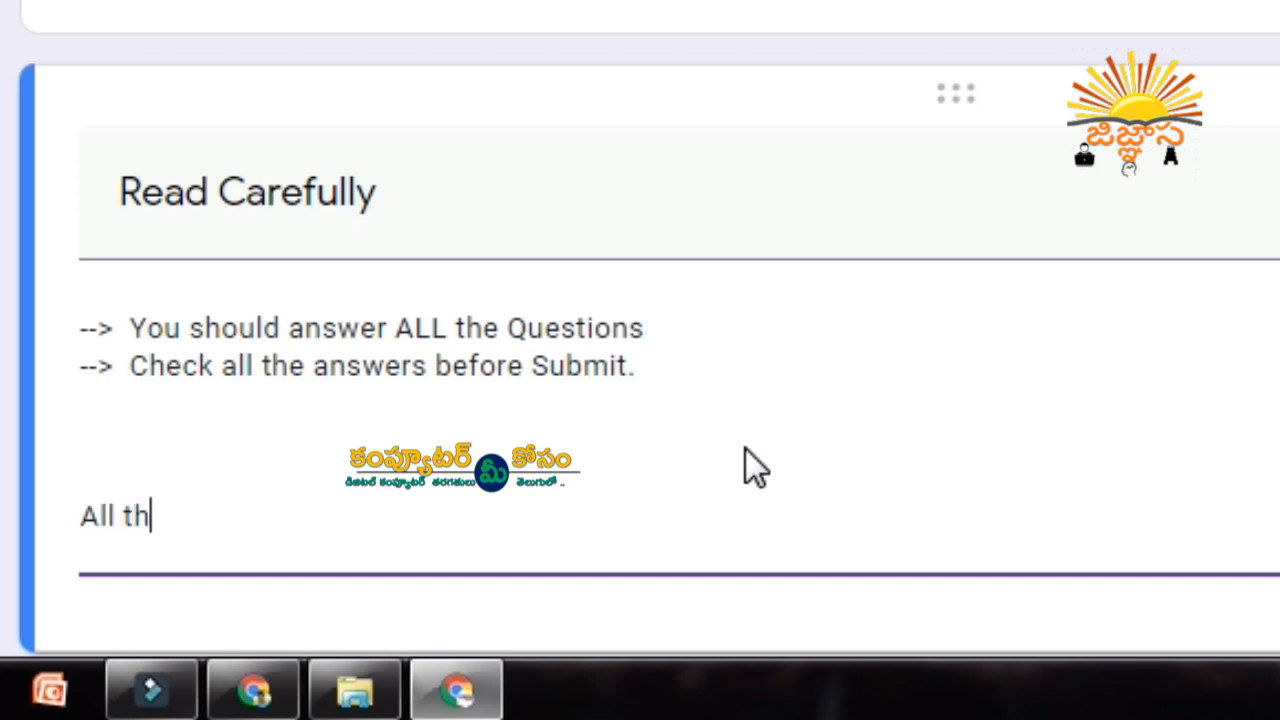
text(e best)
key(Return)
- Finish the Read Carefully description with the line "Click on Next button to start Quiz"
text(Click on Xe)
key(BackSpace)
key(BackSpace)
text(Next button to start Exam)
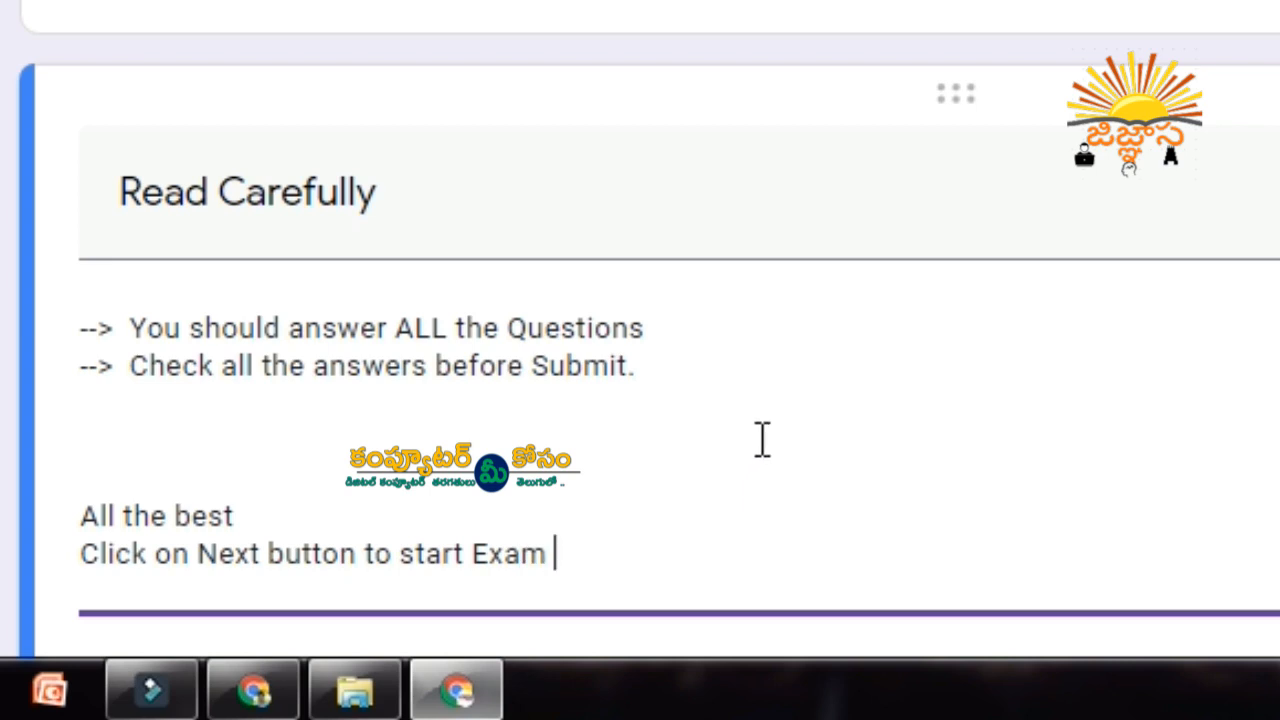
key(BackSpace)
key(BackSpace)
key(BackSpace)
key(BackSpace)
key(BackSpace)
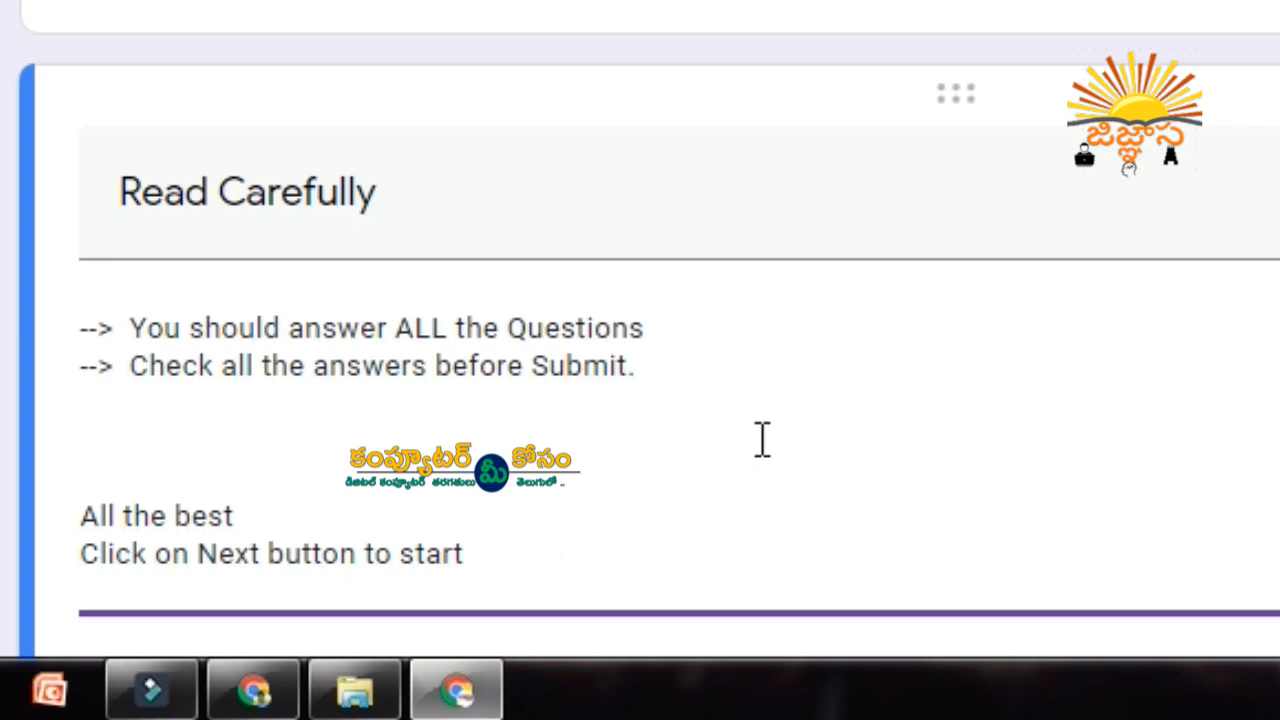
text(Quiz)
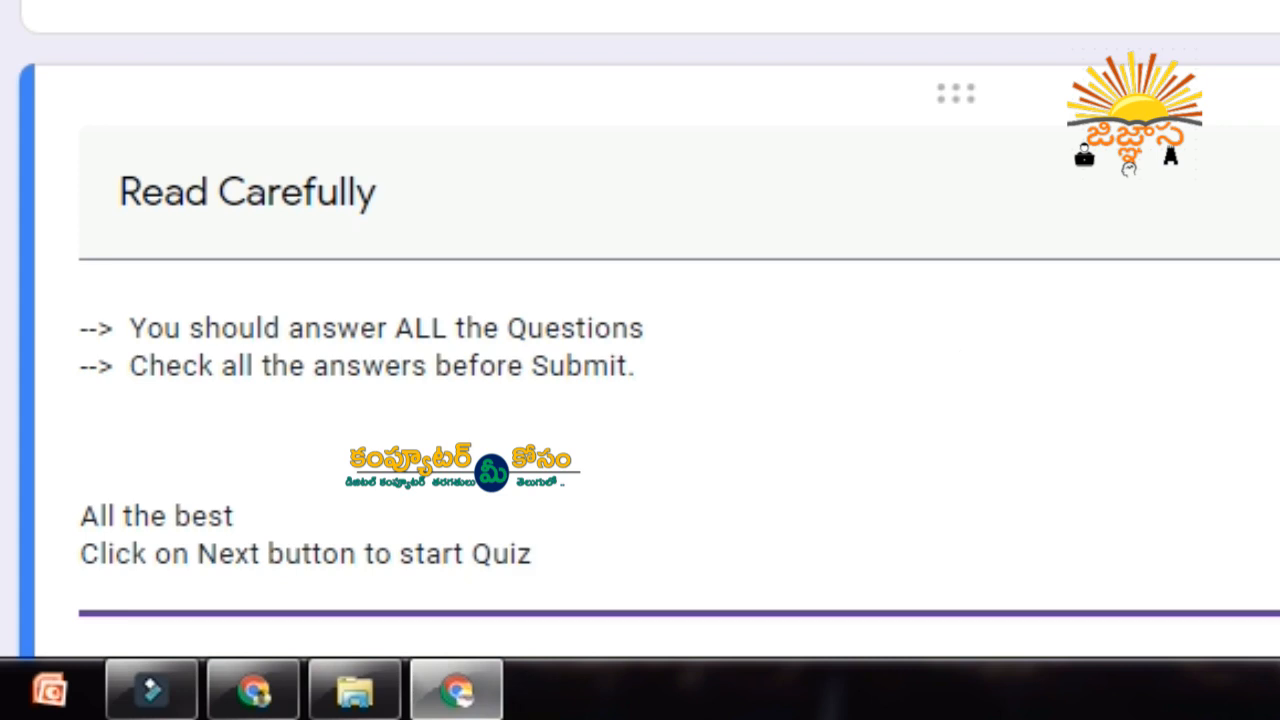
scroll(850, 10, down, 2)
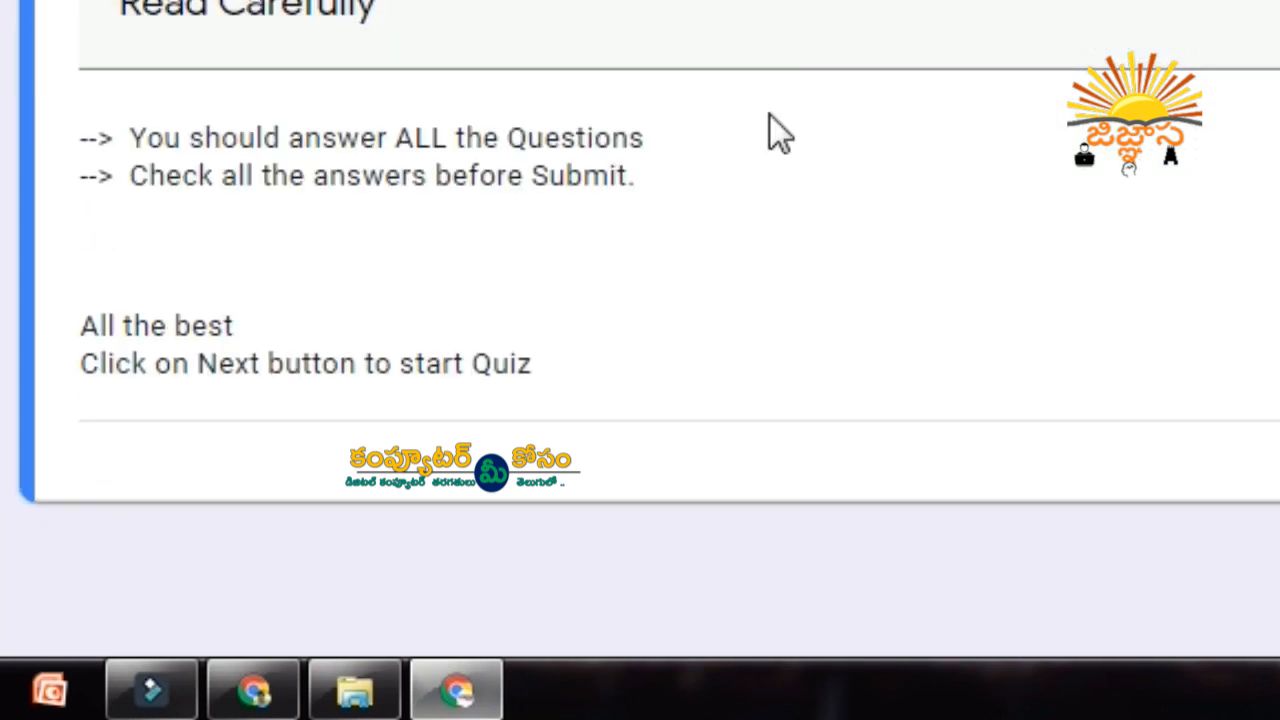
- Add a new section after the Read Carefully block and title it "Basics of Computer"
scroll(930, 52, up, 1)
scroll(930, 52, up, 8)
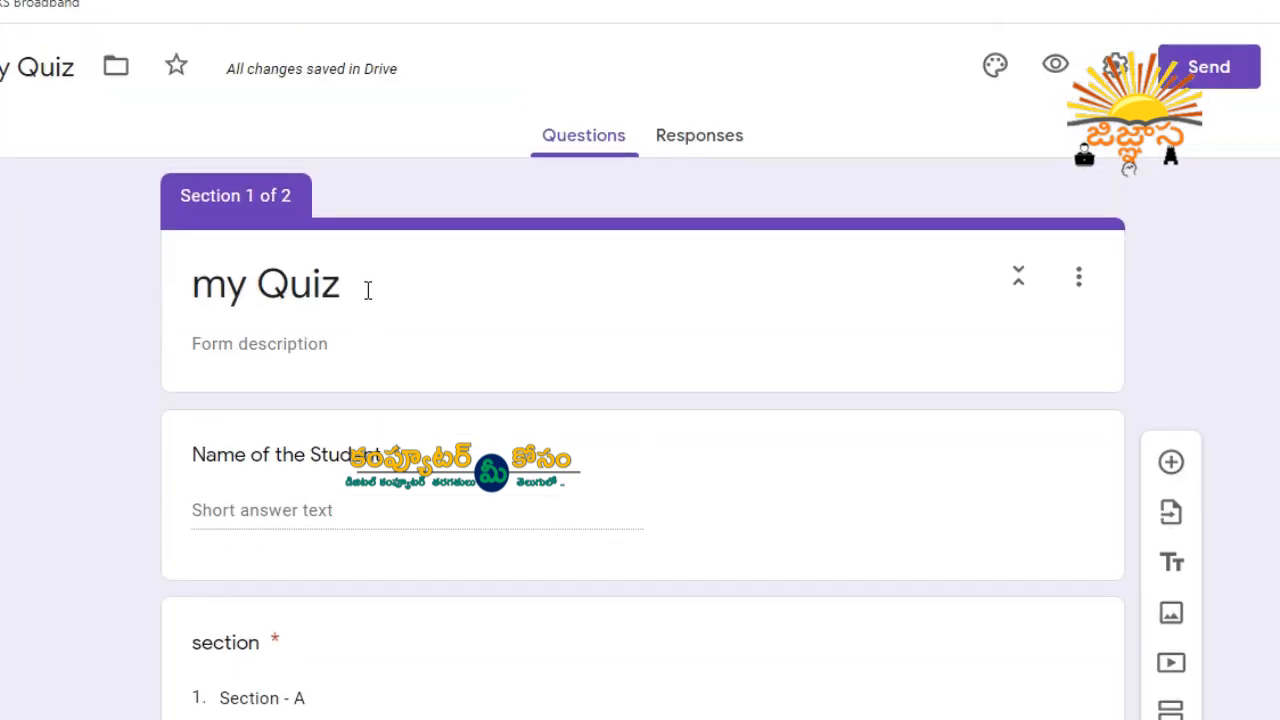
scroll(368, 292, down, 1)
scroll(368, 300, down, 10)
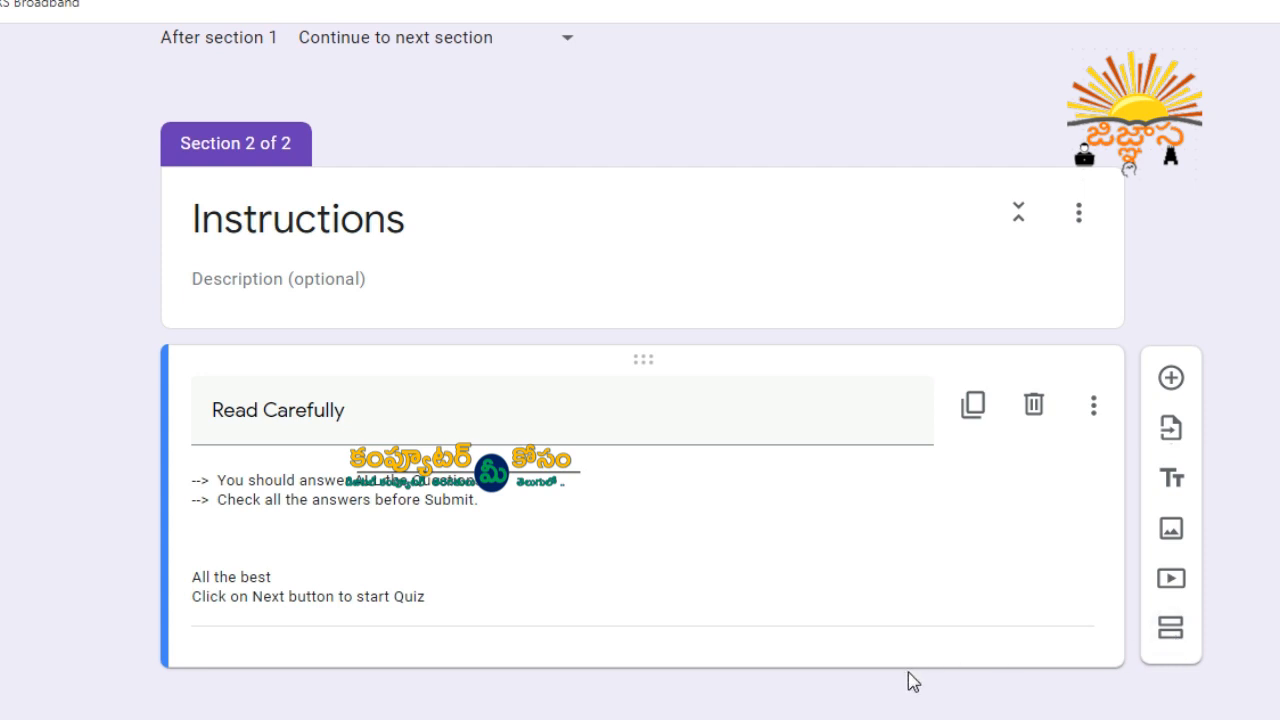
click(1171, 632)
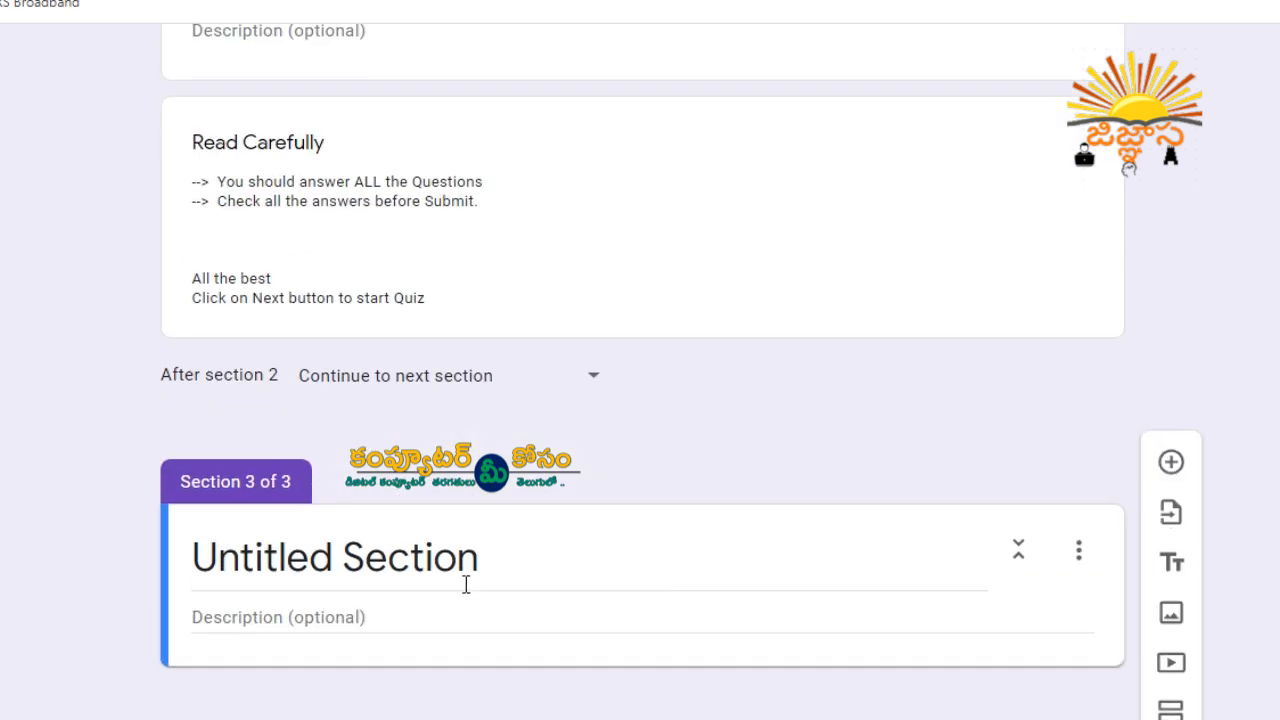
click(455, 566)
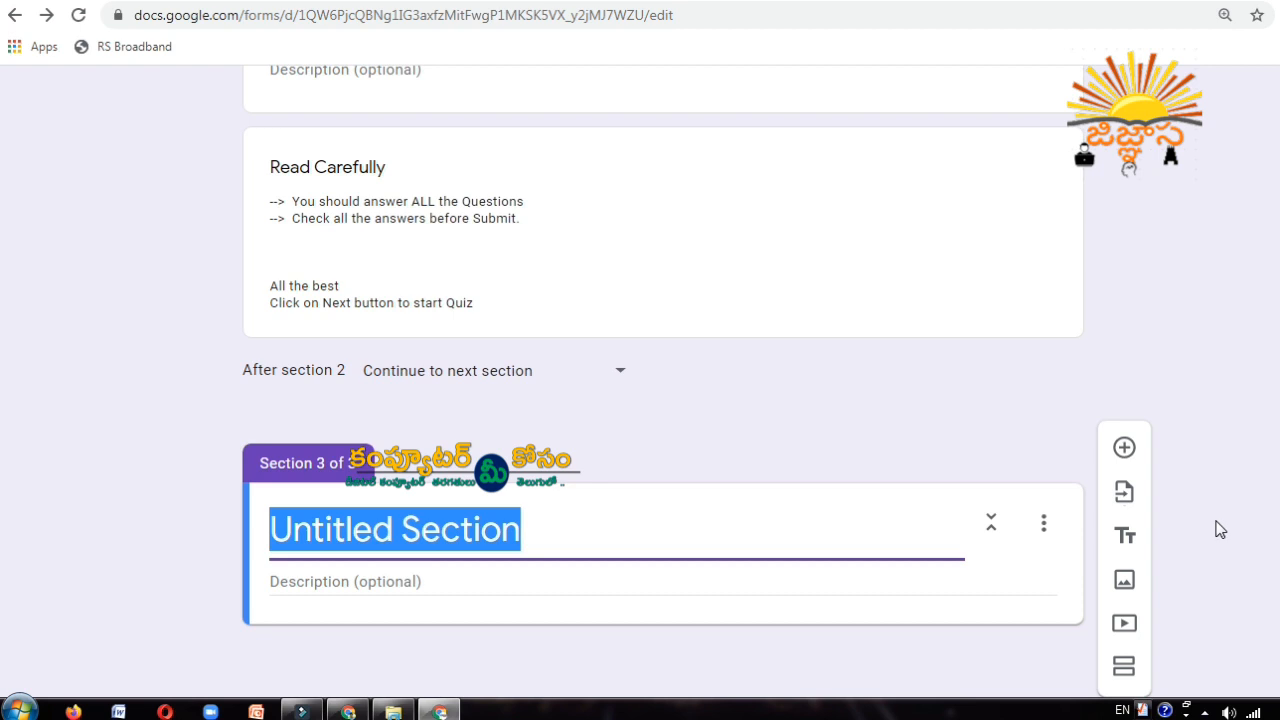
text(Basics of Computer)
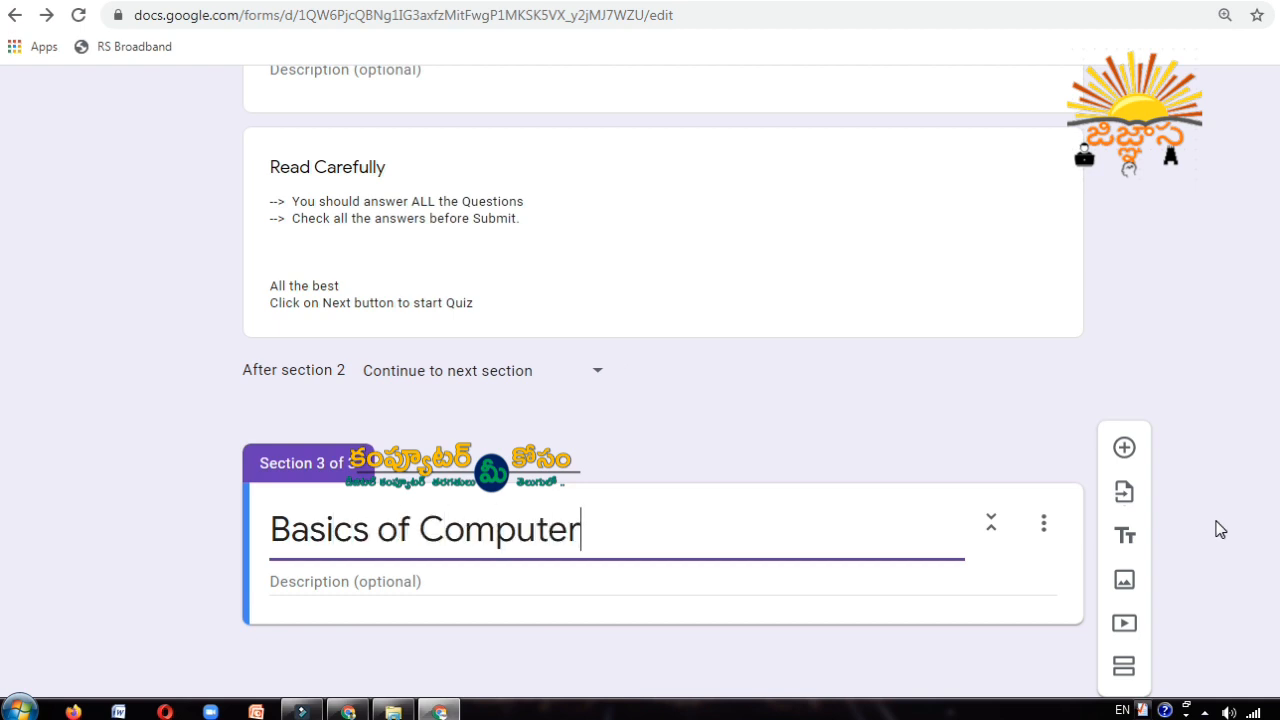
click(604, 453)
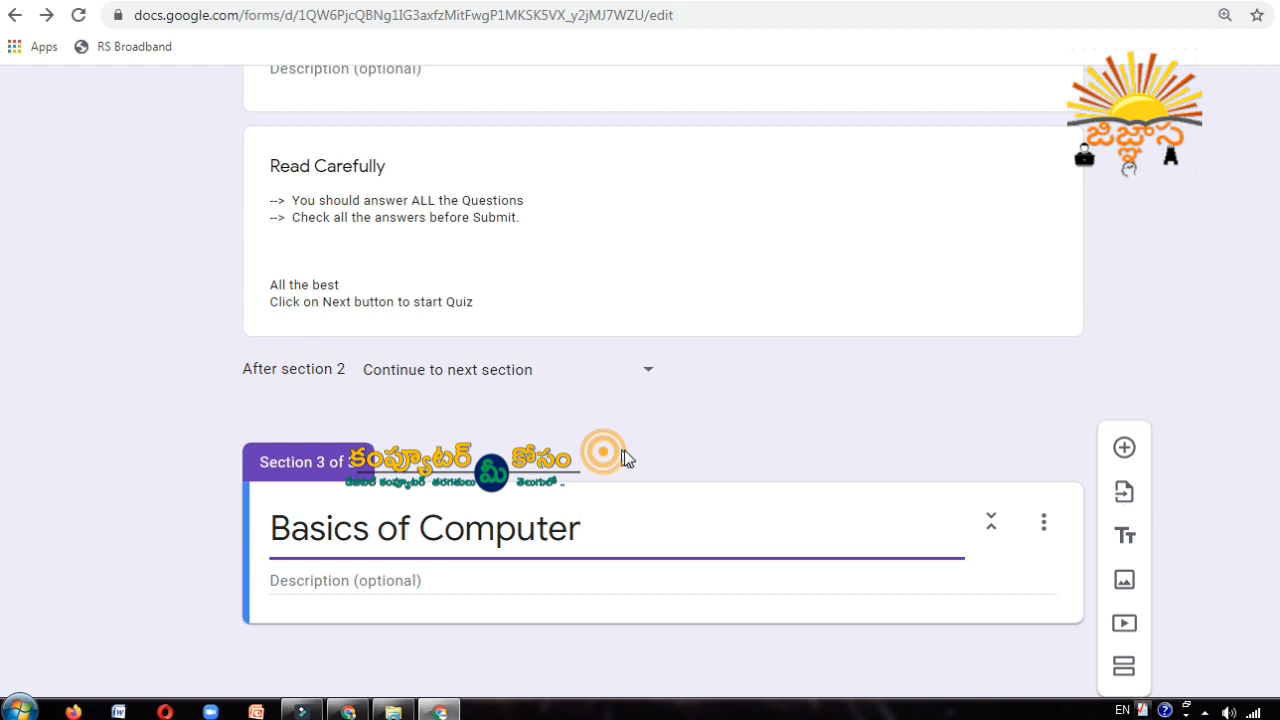
- Add a multiple-choice question to the Basics of Computer section with the text "Expand ALU ."
click(1122, 442)
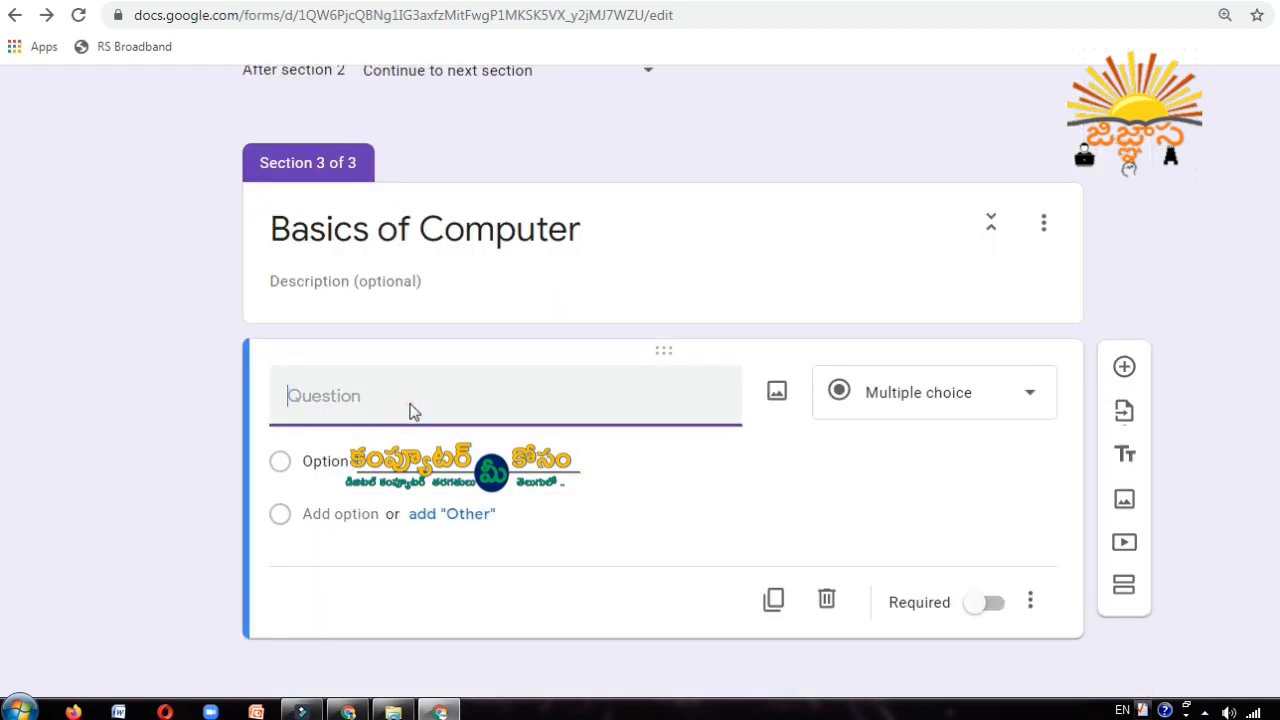
text(F)
key(BackSpace)
text(ALU )
text(me)
key(BackSpace)
key(BackSpace)
key(Home)
text(expand)
key(Left)
key(Left)
key(Left)
key(Left)
key(Left)
key(Left)
key(Left)
key(BackSpace)
text(E)
key(End)
text(.)
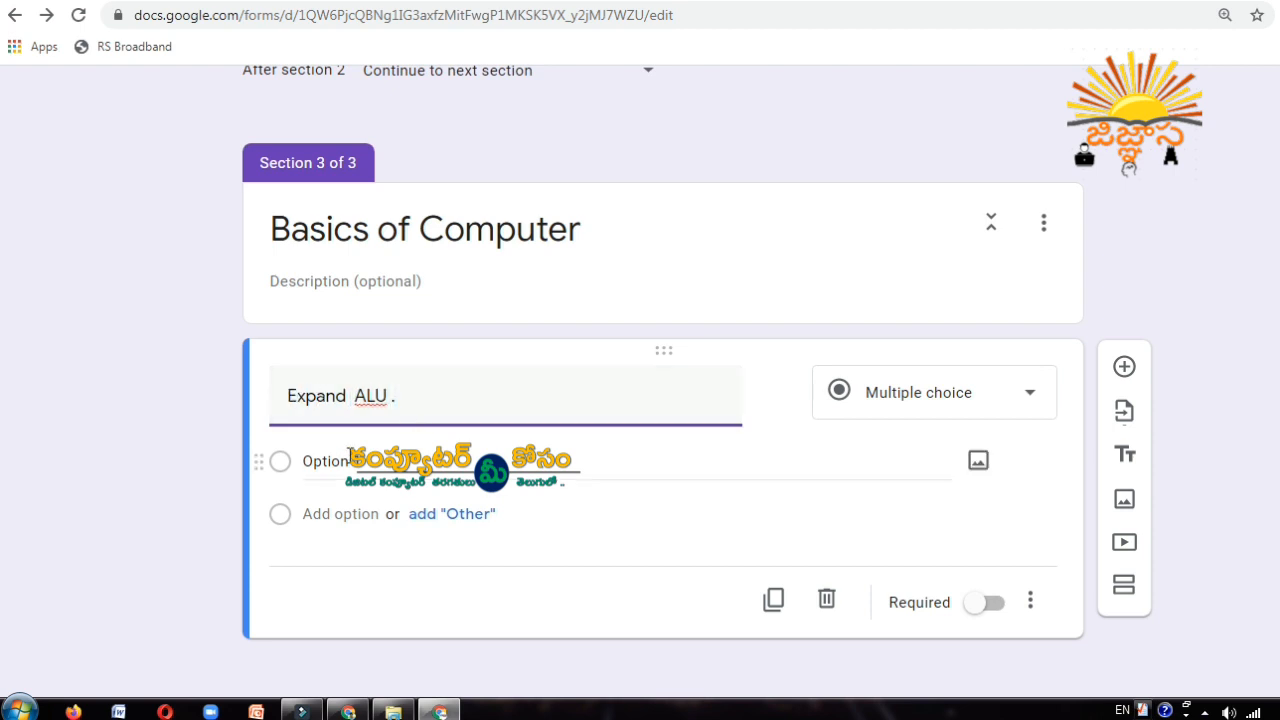
- Enter "Auto Logic Unit" and "Arithmetic and Logic unit" as the first two answer options of the ALU question
click(330, 461)
text(Auto Logic Unit)
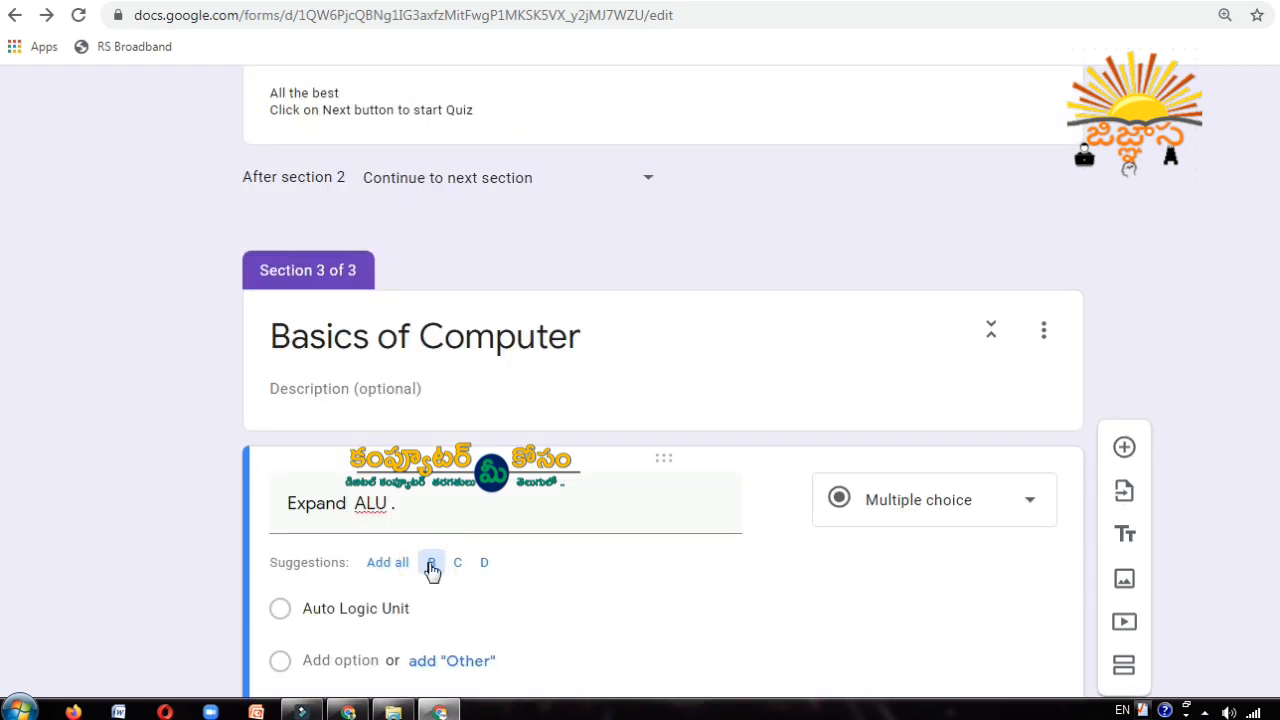
click(431, 562)
scroll(514, 551, down, 2)
click(314, 475)
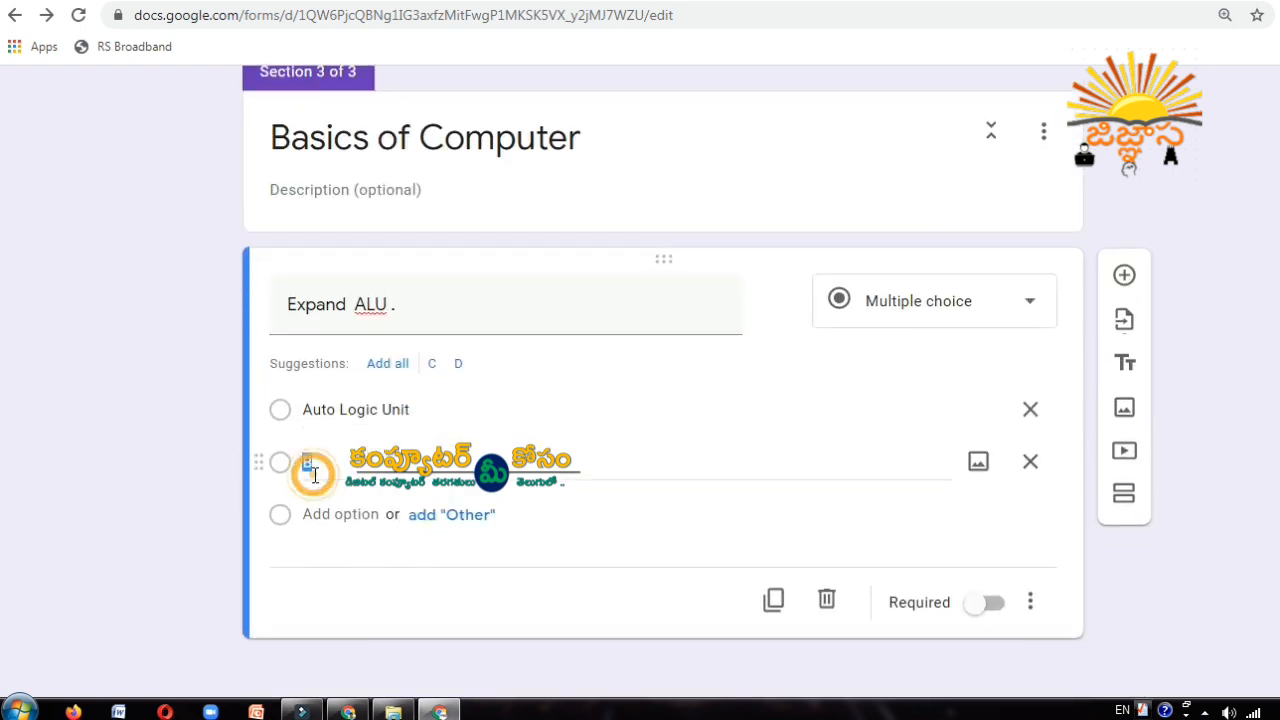
text(A)
key(BackSpace)
text(A)
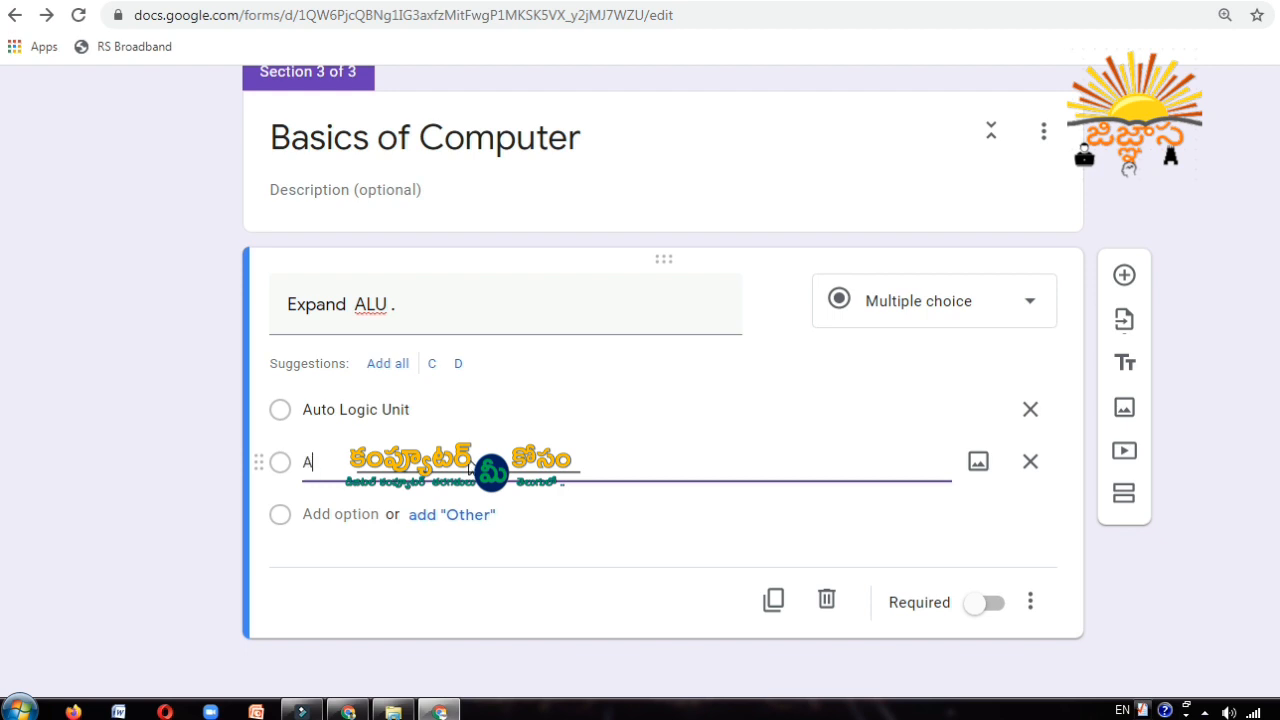
double_click(471, 461)
text(arithmetic and Logic unit)
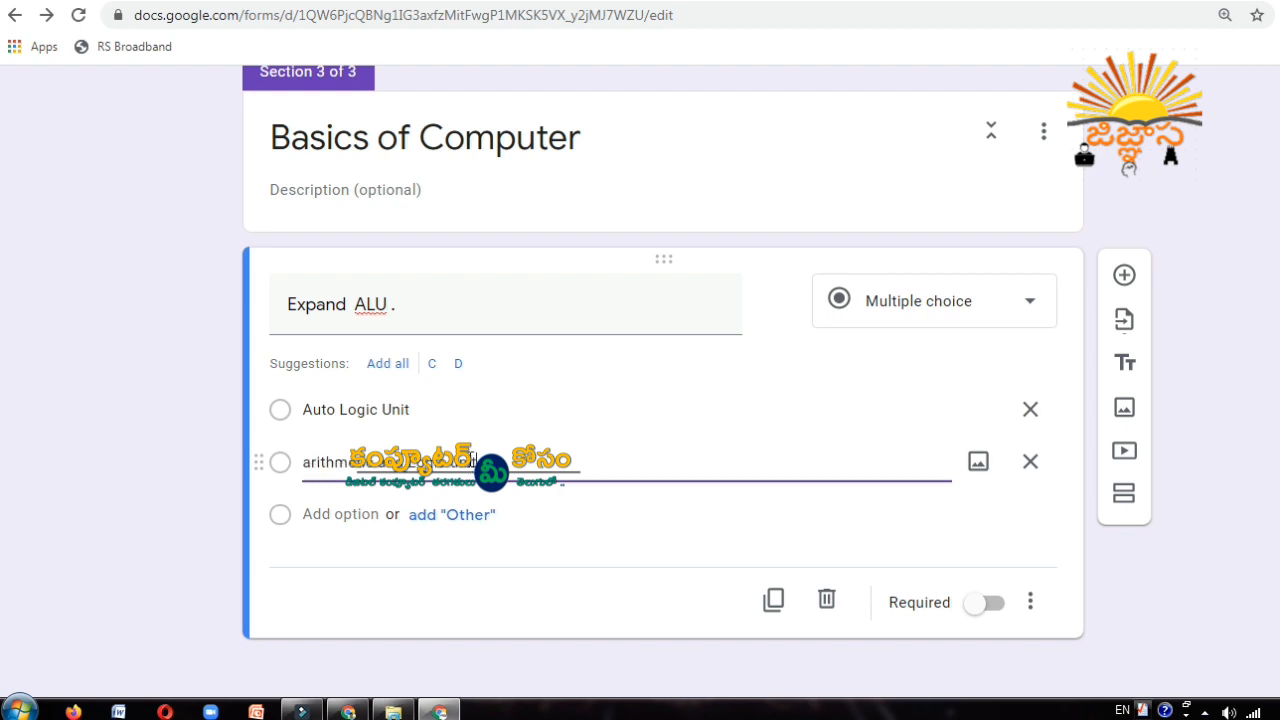
click(307, 461)
key(shift+Right)
text(A)
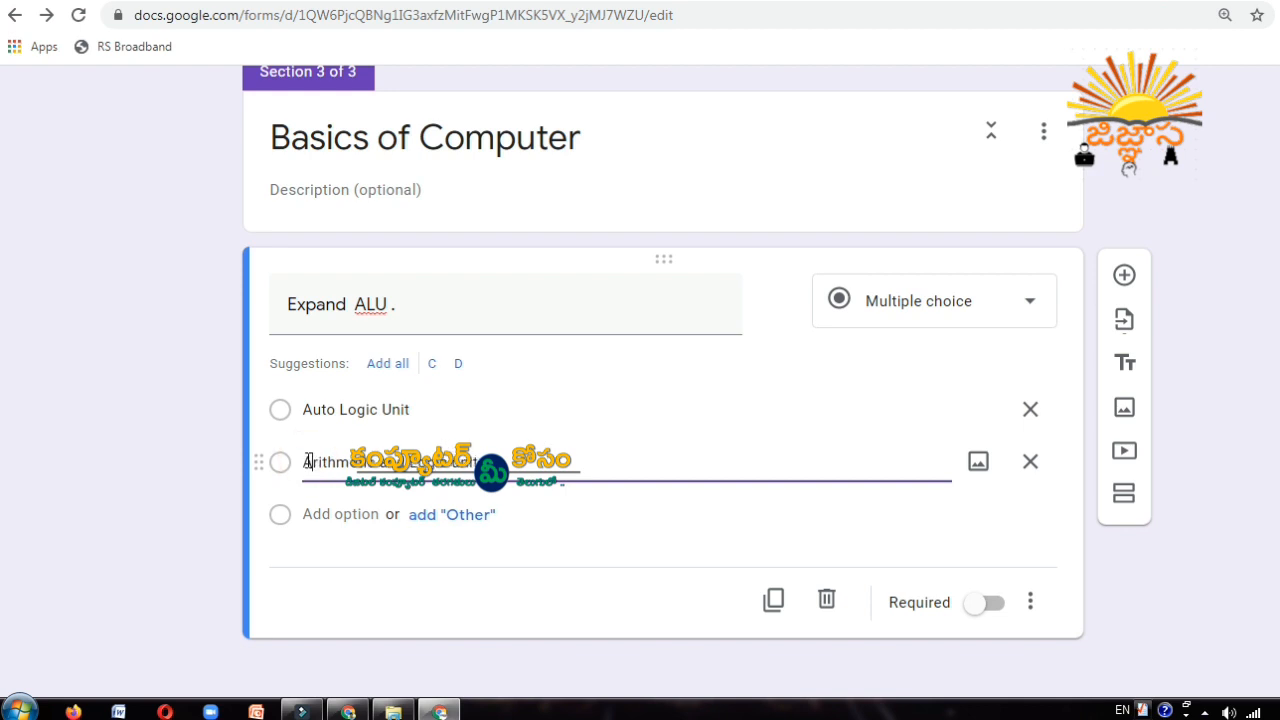
- Add "Arithmetic Language unit" and "auto Load Unit" as the third and fourth answer options of the ALU question
click(360, 518)
text(Arithmetic Lan)
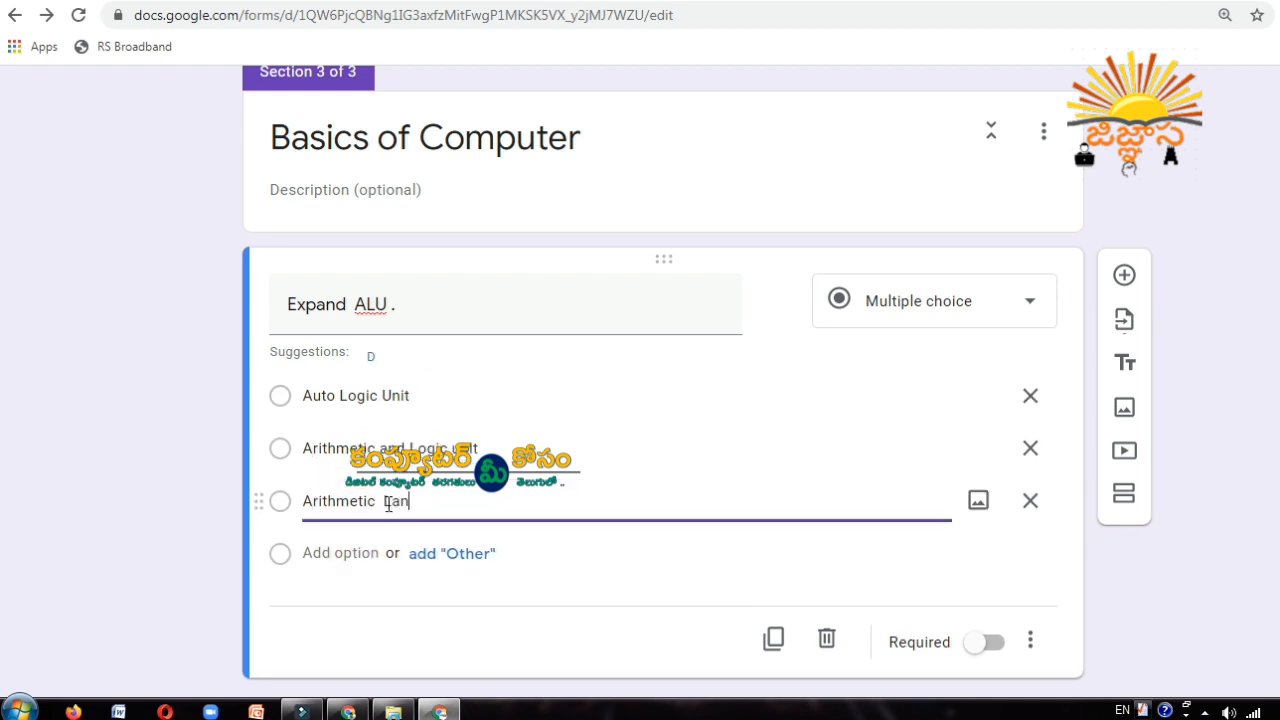
text(guage unit)
click(358, 553)
text(auto Load )
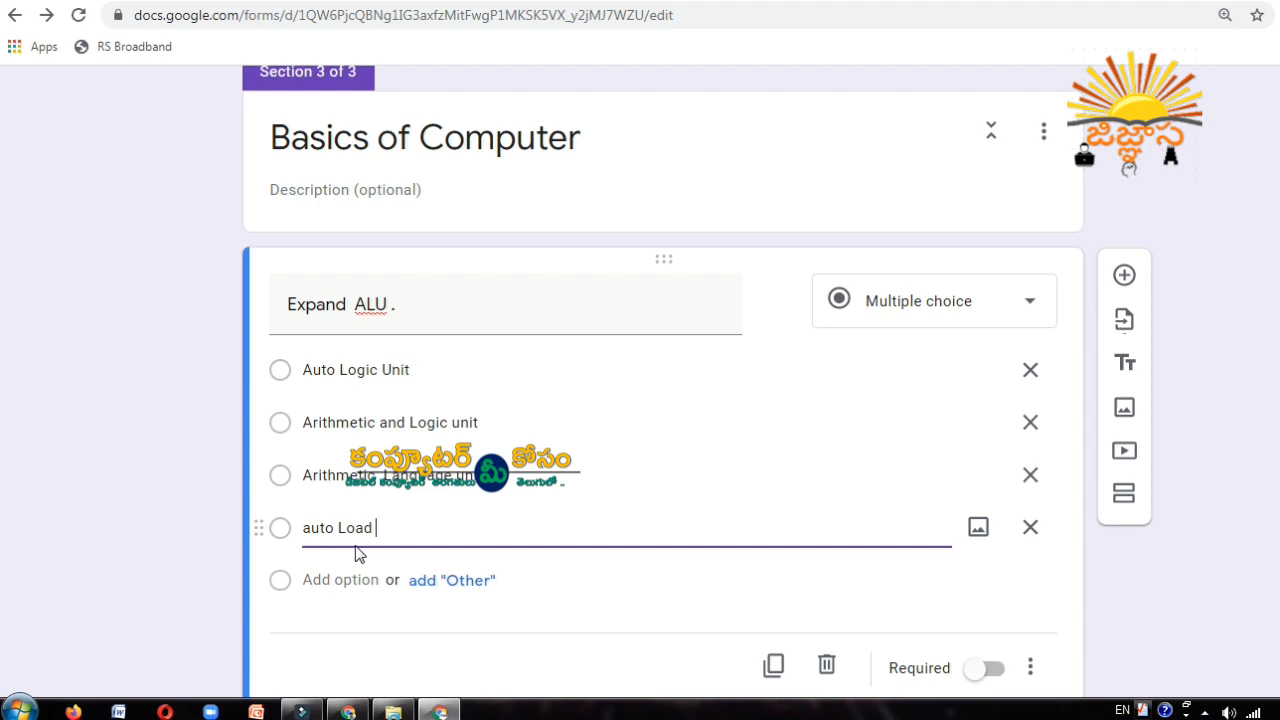
text(Unit)
click(1268, 517)
scroll(610, 517, down, 1)
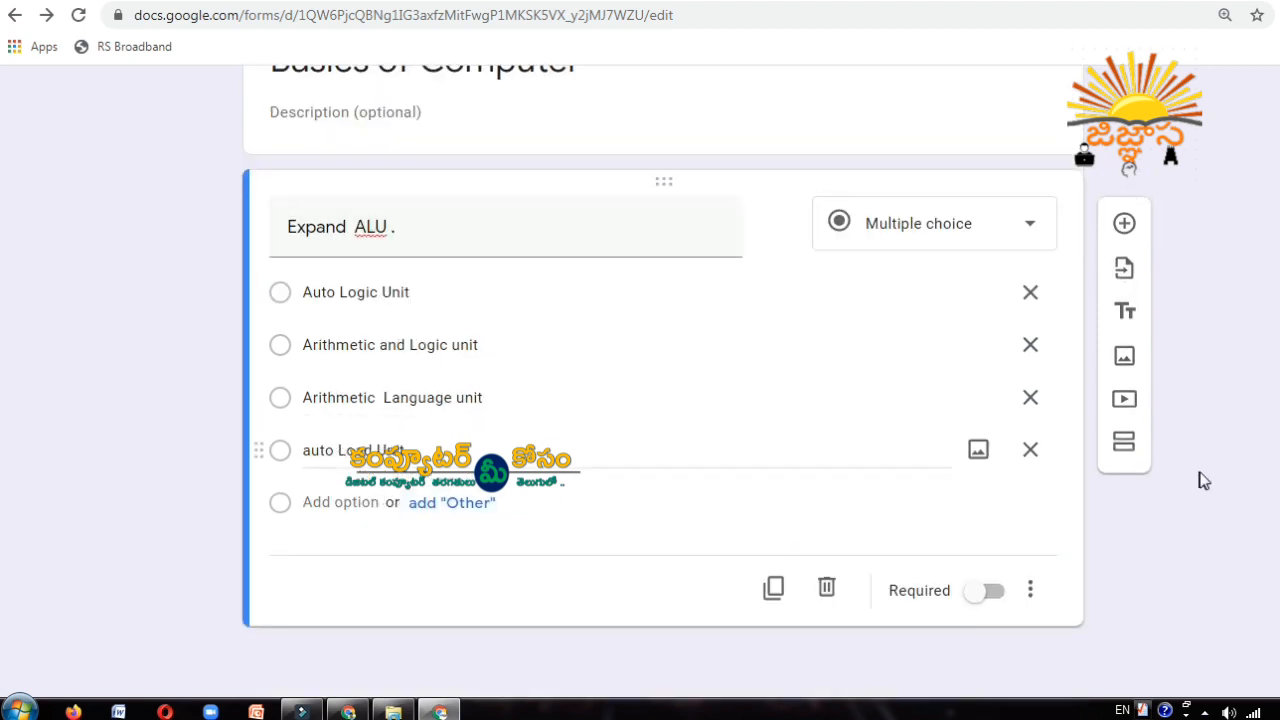
- Make the form a quiz in its settings, with grades released later, after manual review, and save the settings
click(1236, 484)
scroll(903, 427, up, 10)
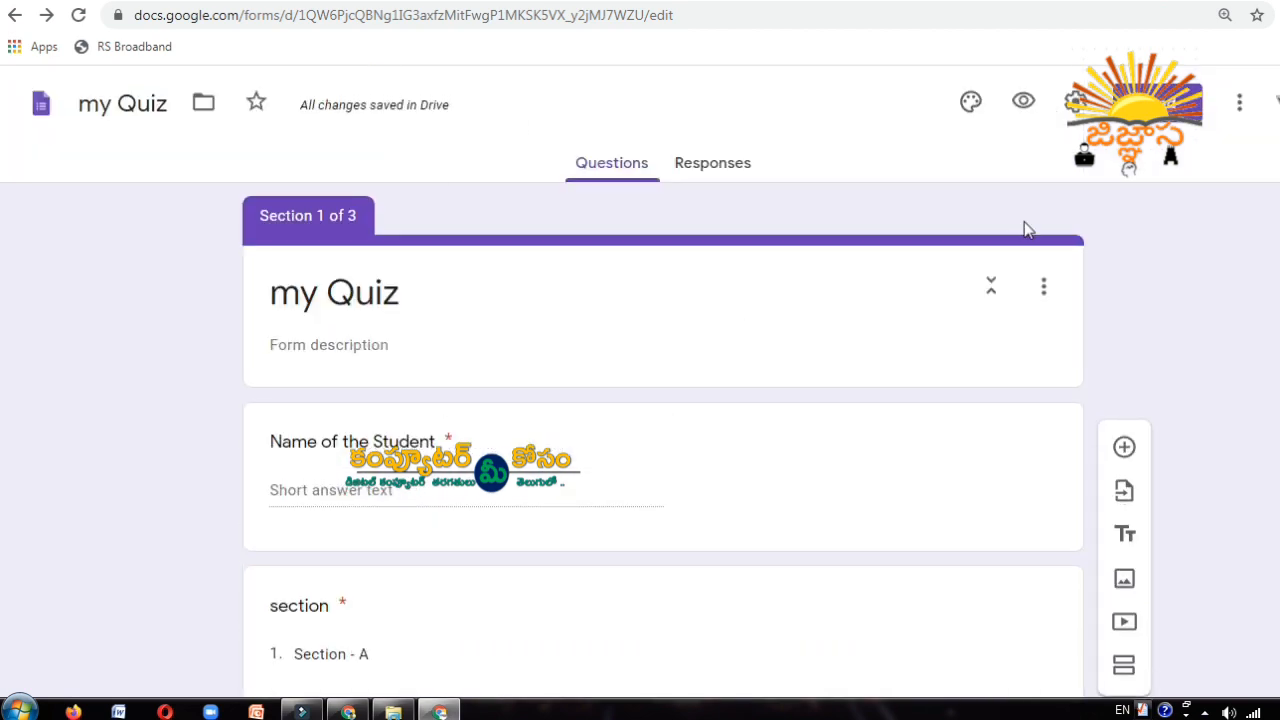
click(1075, 105)
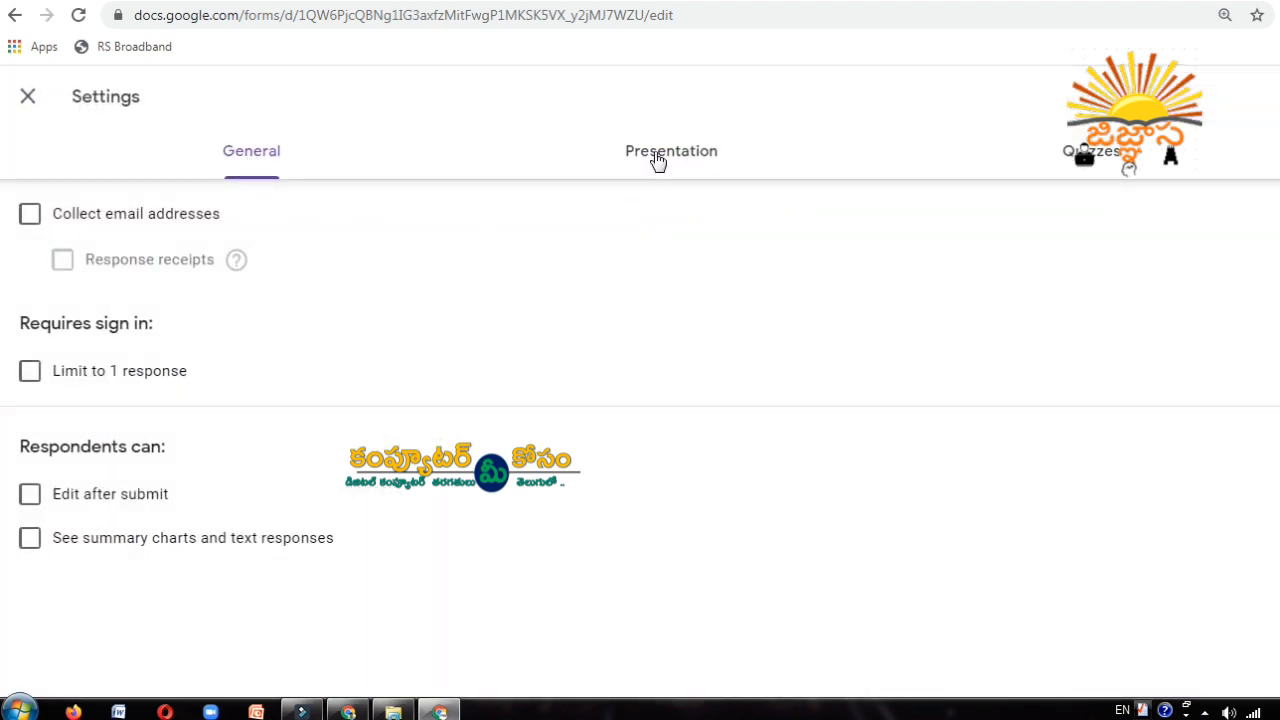
click(1094, 158)
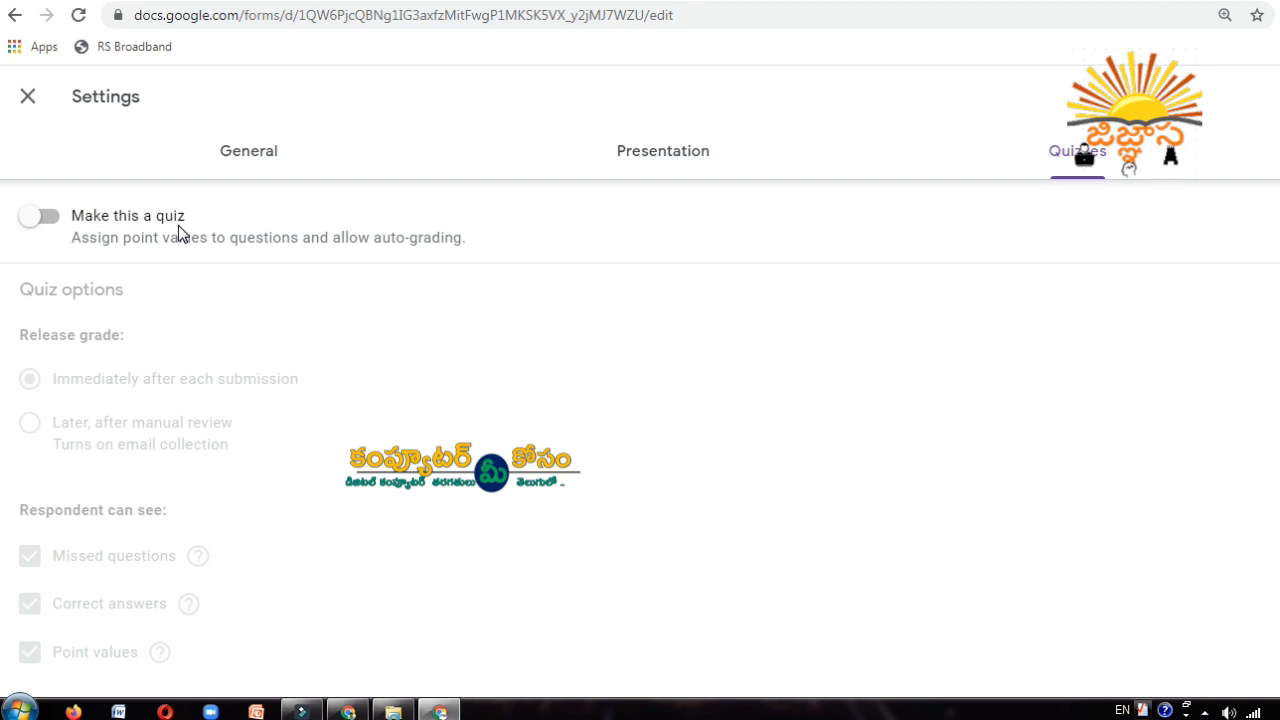
click(58, 217)
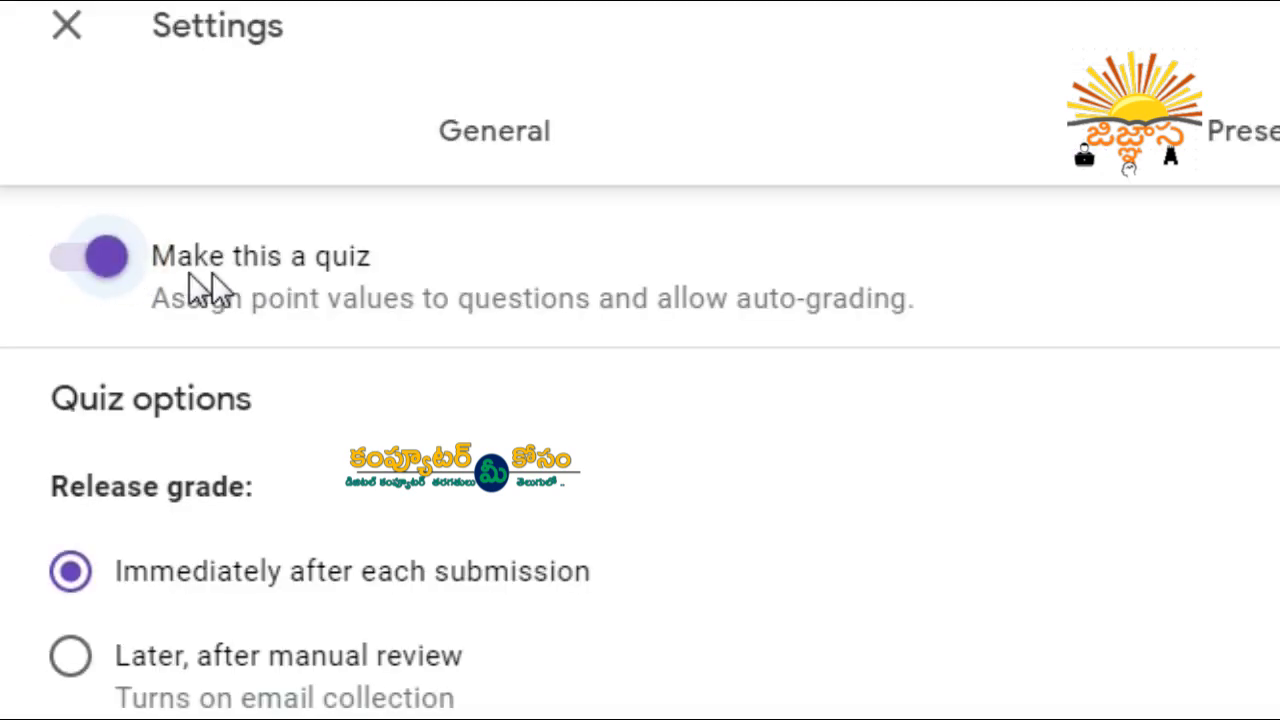
scroll(500, 400, down, 1)
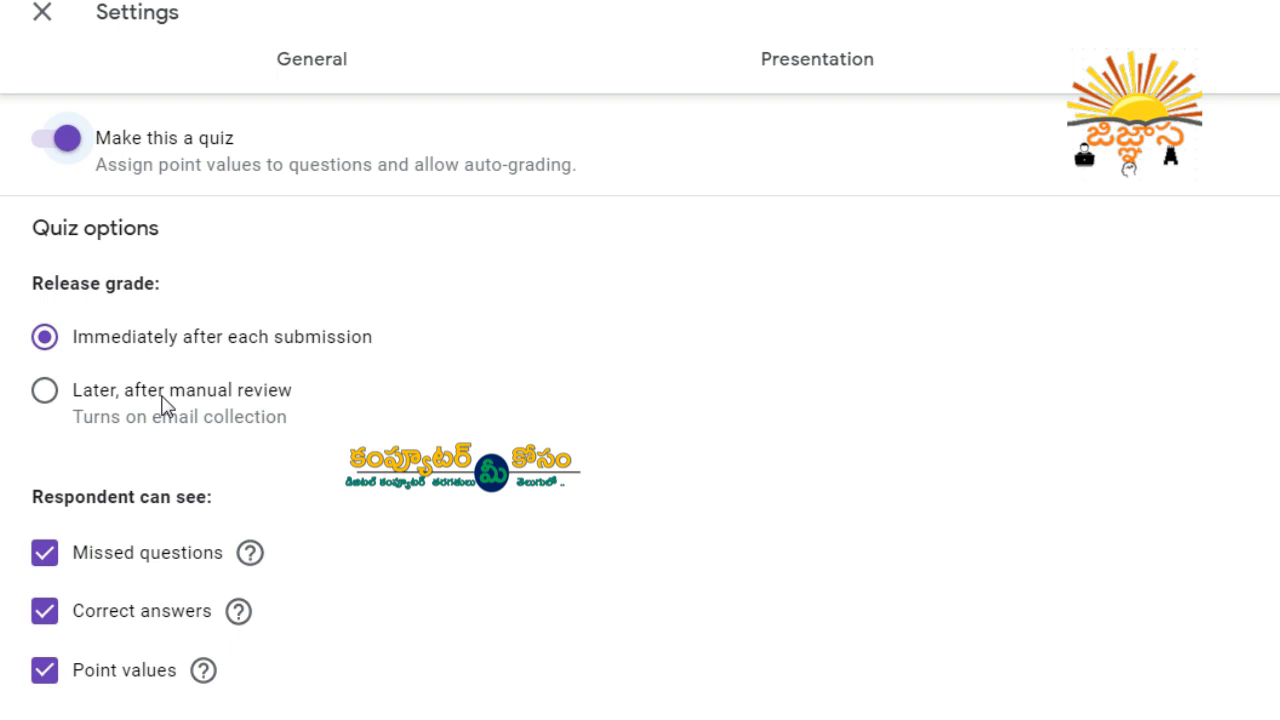
click(50, 399)
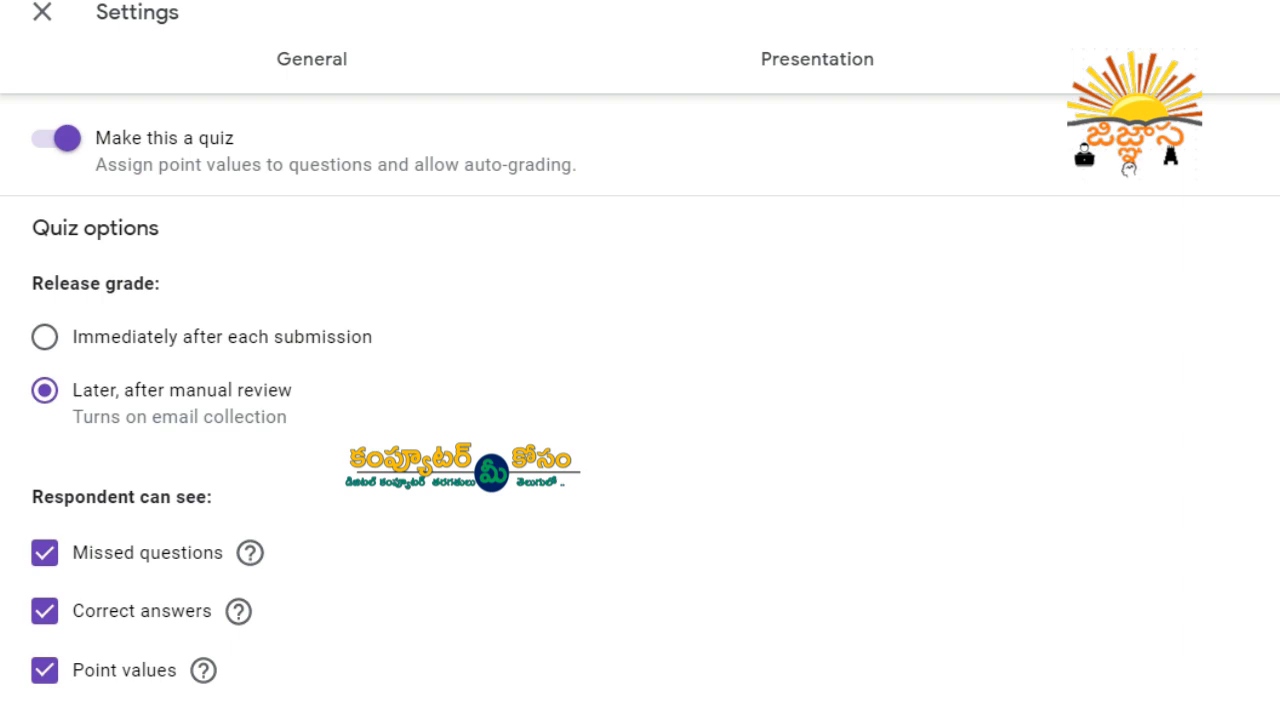
click(1279, 12)
- Mark "Arithmetic and Logic unit" as the correct answer of the "Expand ALU ." question and assign it 1 point
scroll(1192, 309, down, 15)
scroll(1100, 320, down, 8)
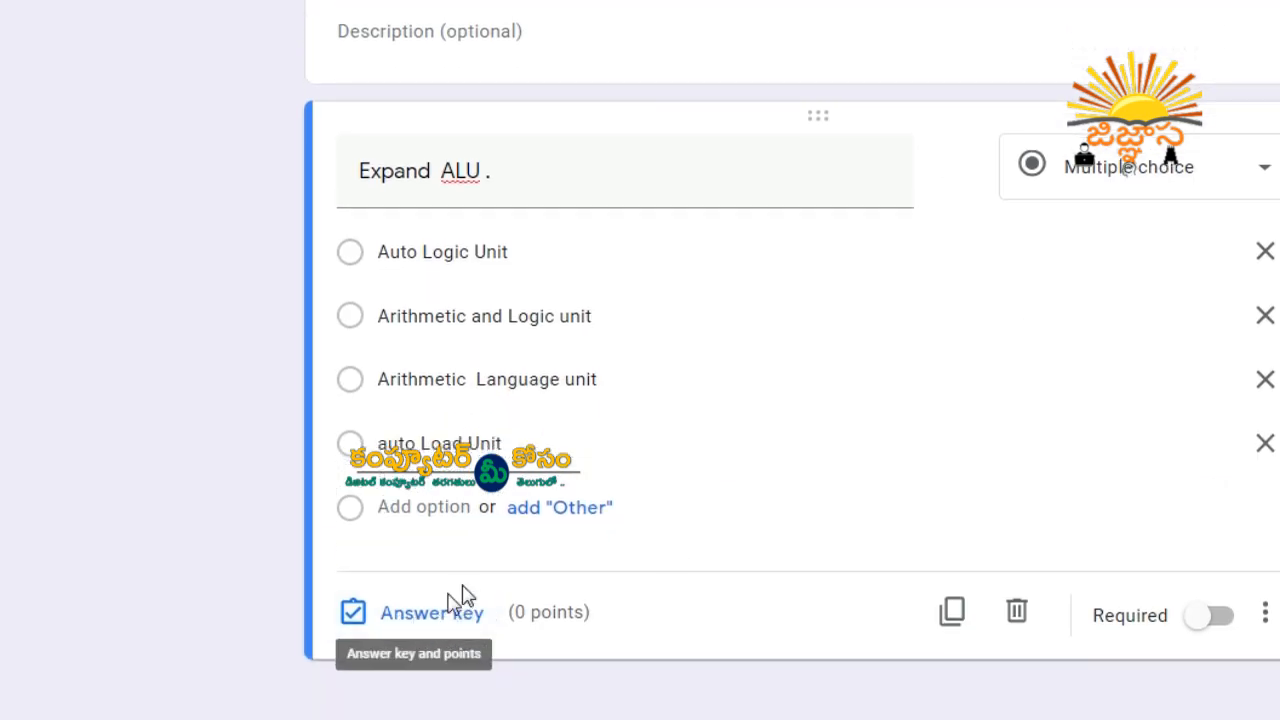
click(440, 615)
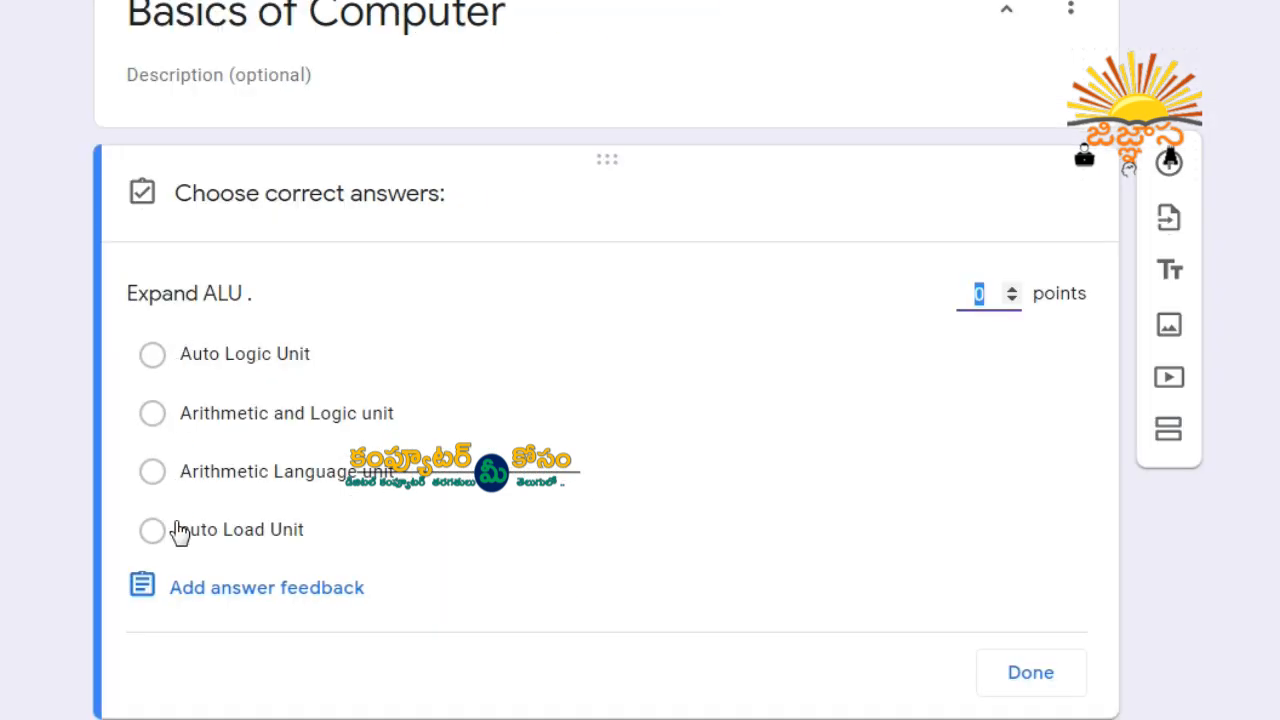
click(154, 420)
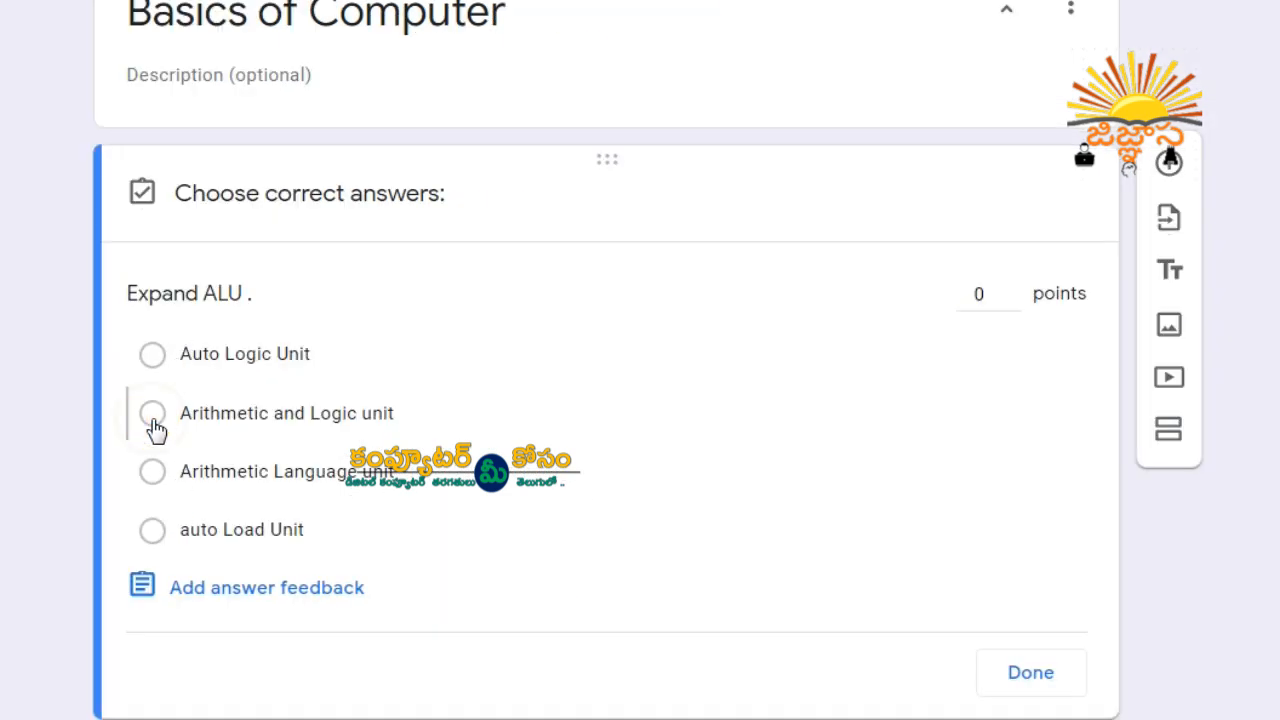
click(984, 299)
click(1011, 289)
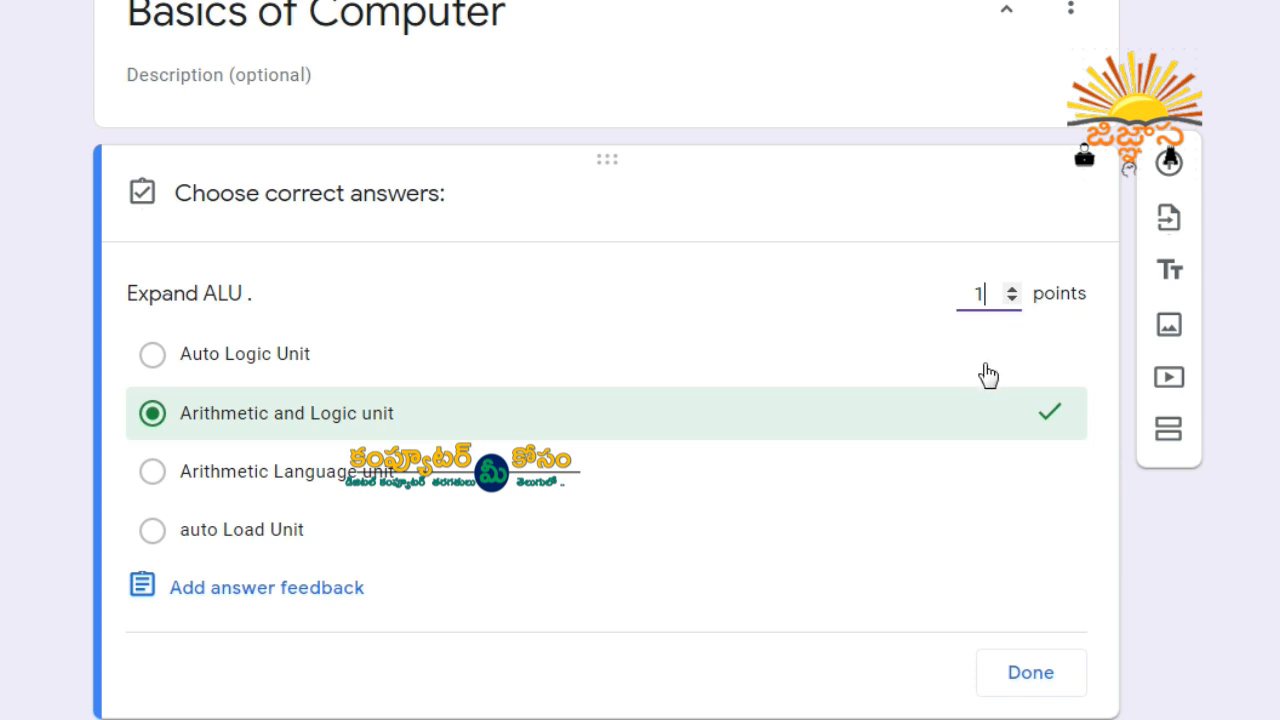
scroll(600, 400, up, 2)
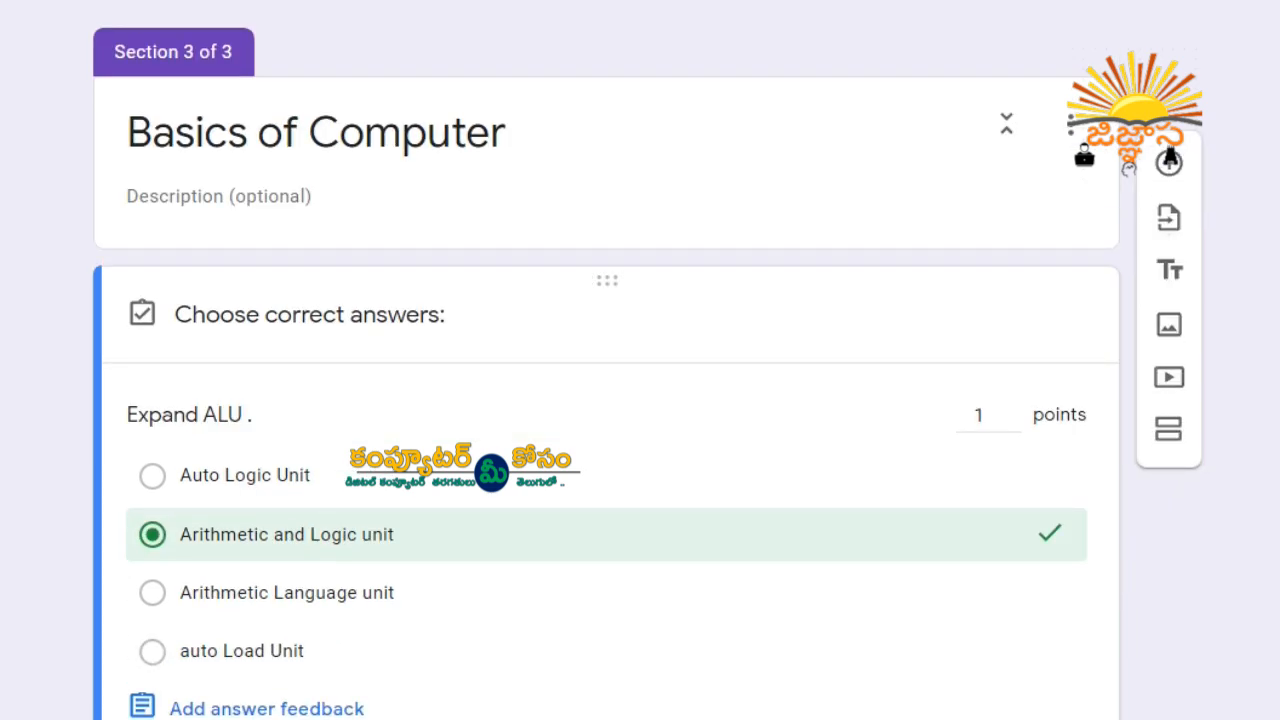
scroll(600, 400, down, 2)
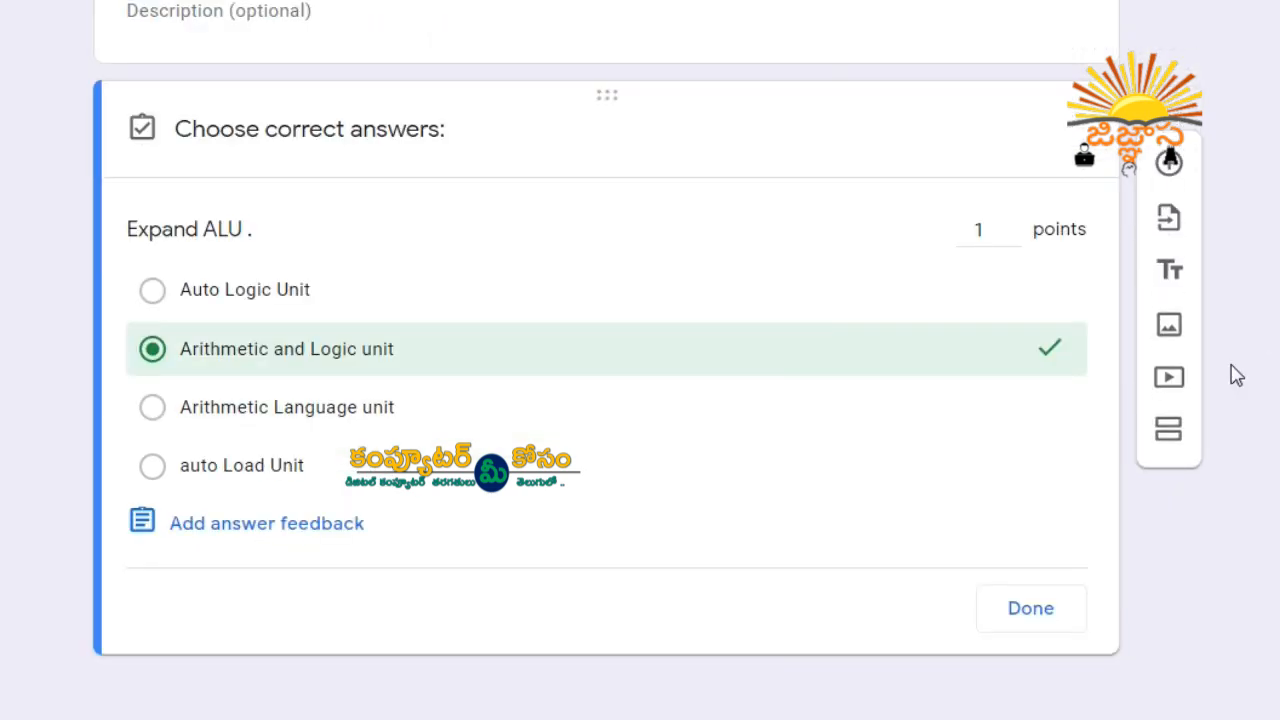
- Add answer feedback to the ALU question, entering "Good!" for correct answers
click(247, 533)
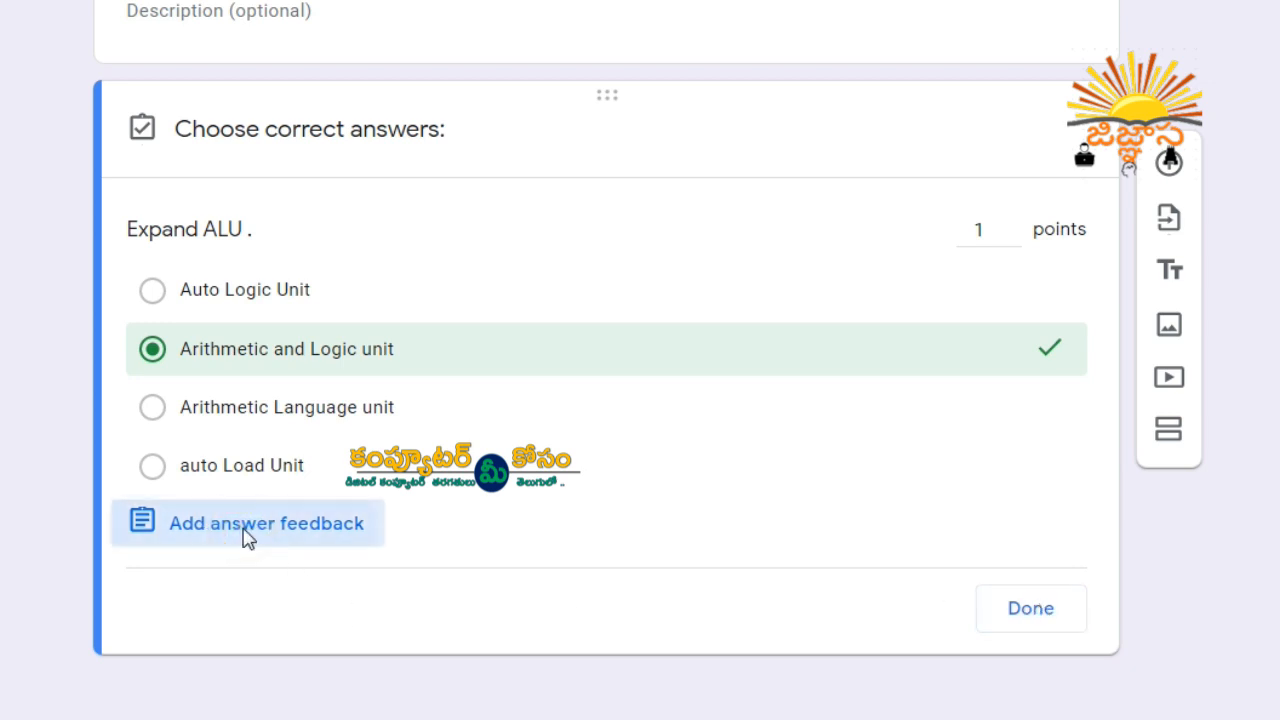
double_click(449, 57)
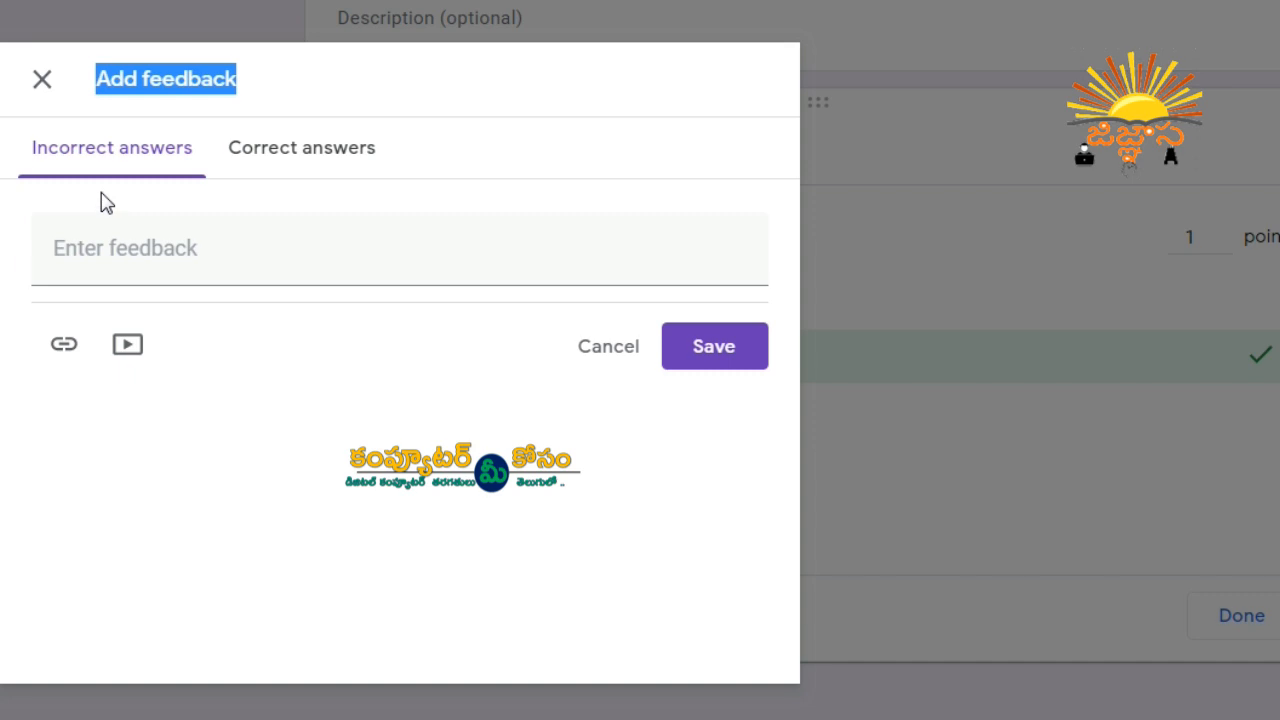
click(323, 163)
click(215, 250)
click(157, 168)
click(169, 249)
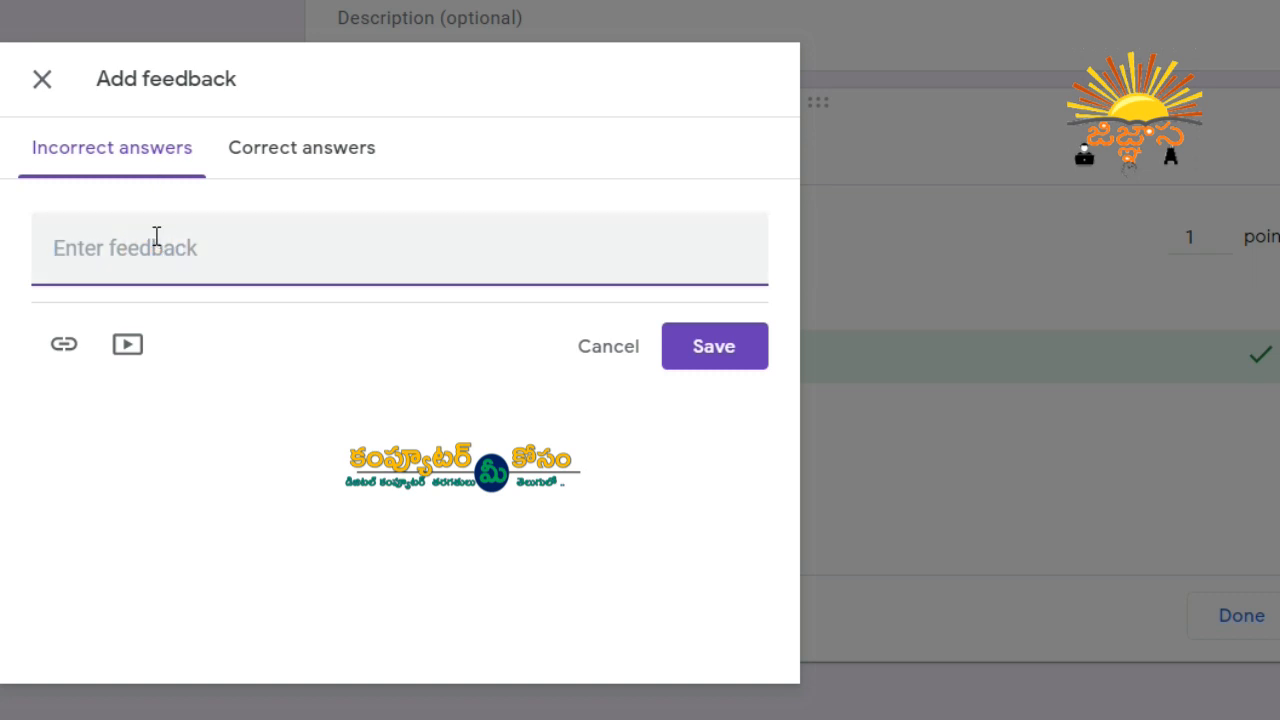
click(297, 152)
click(238, 252)
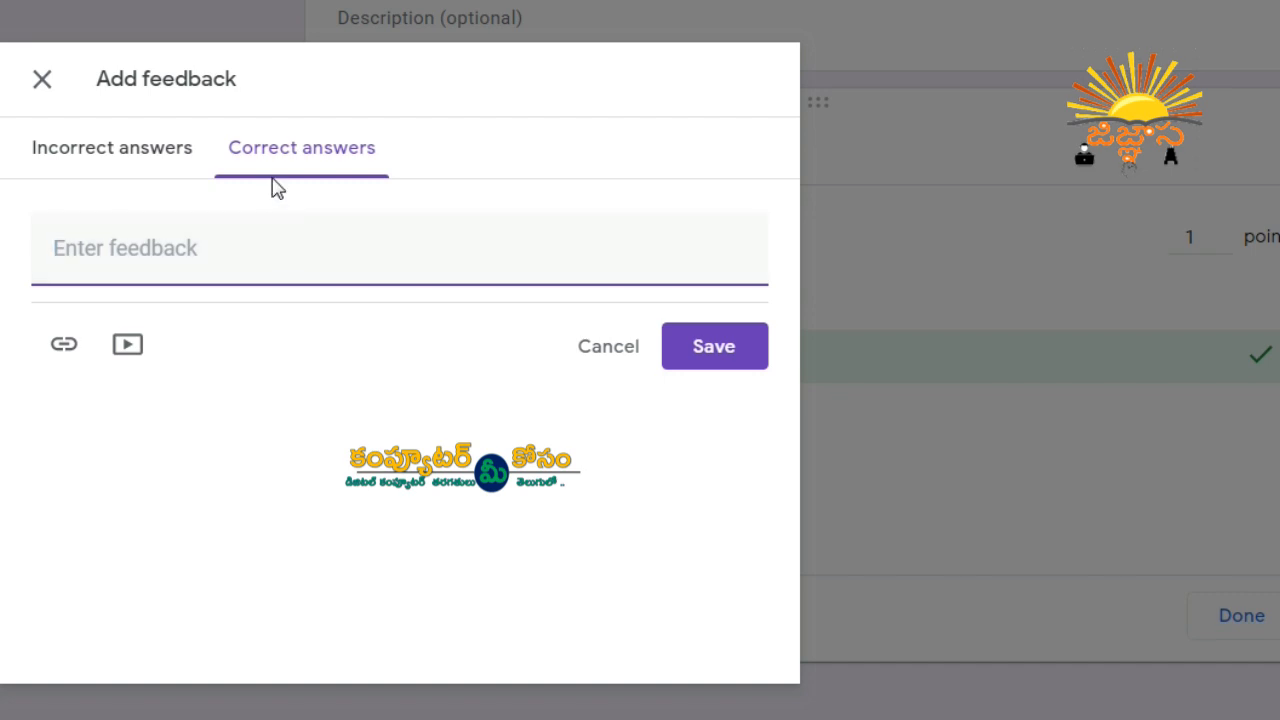
click(251, 255)
text(Good!)
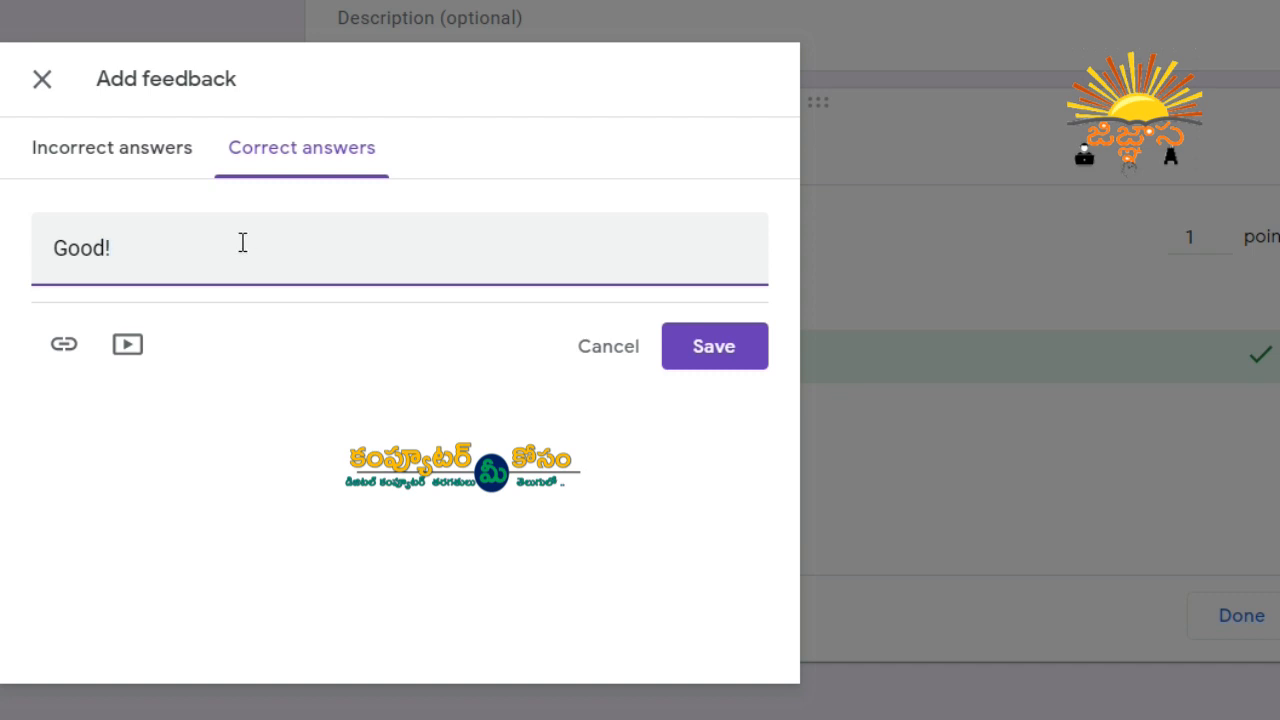
- Enter "Your answer is wrong." as the feedback for incorrect answers, save the feedback and finish the ALU answer key
click(125, 150)
click(174, 251)
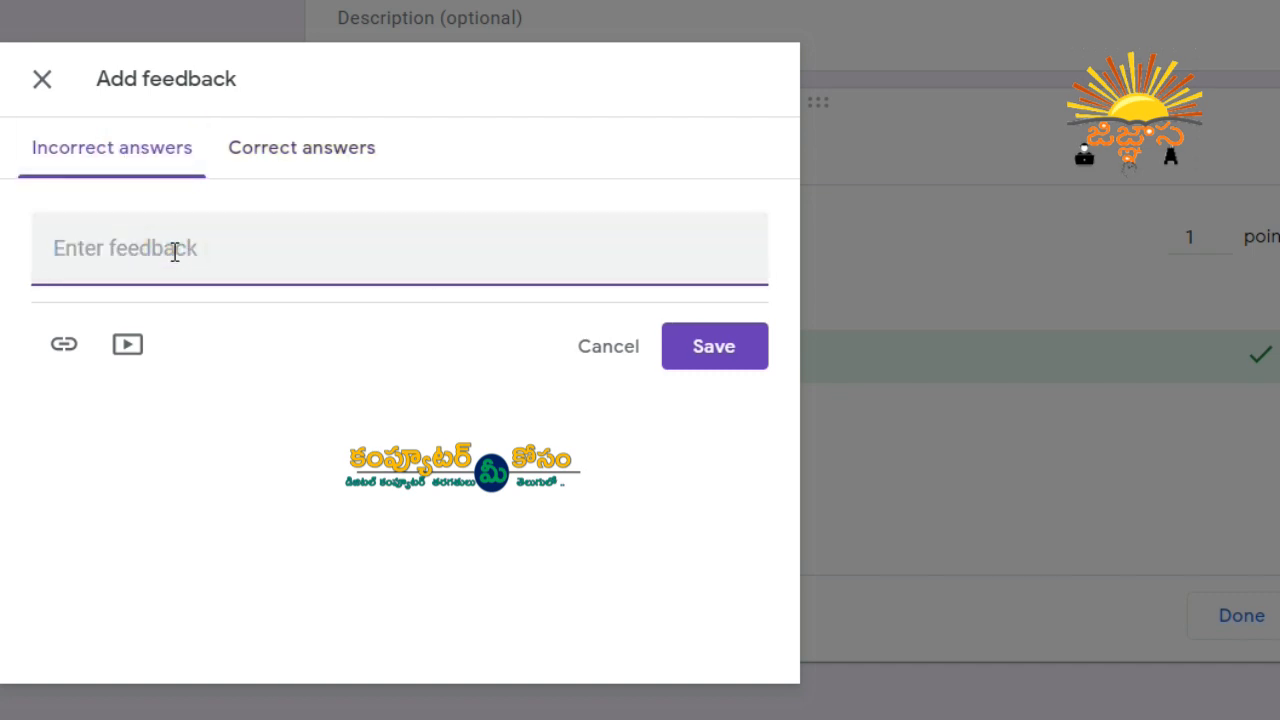
text(P)
key(BackSpace)
text(Your answer is wrong.)
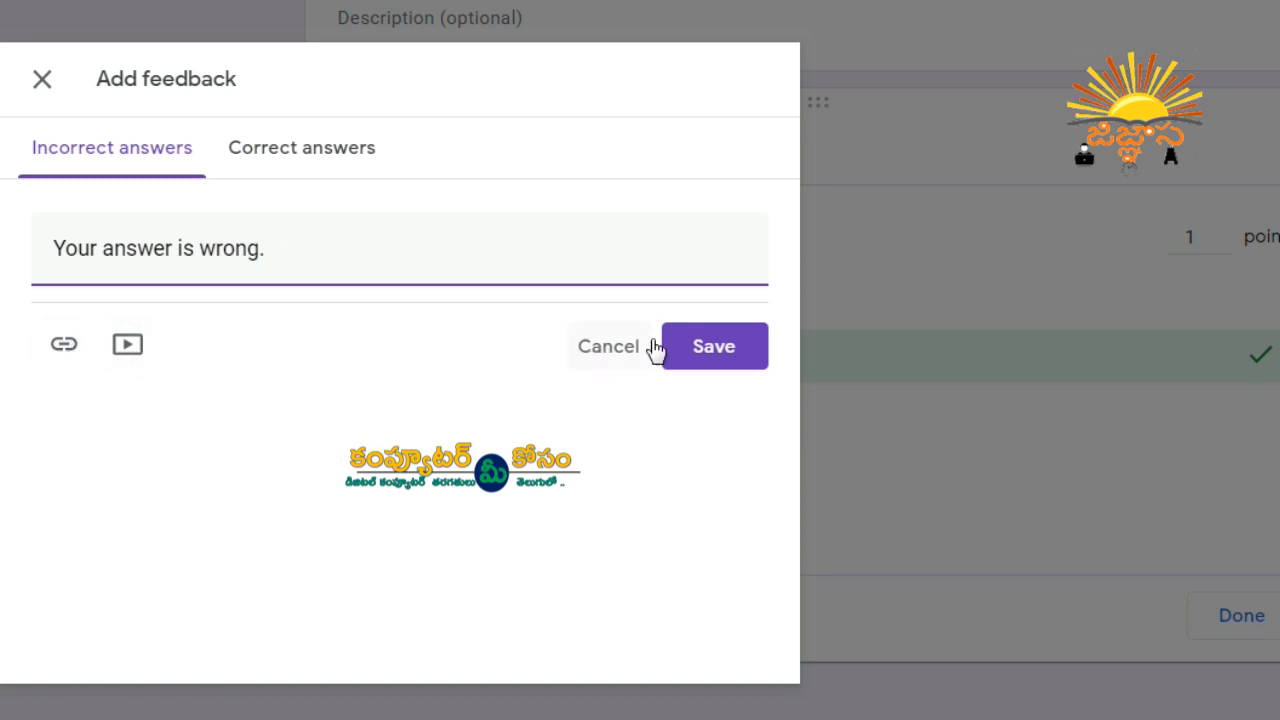
click(714, 352)
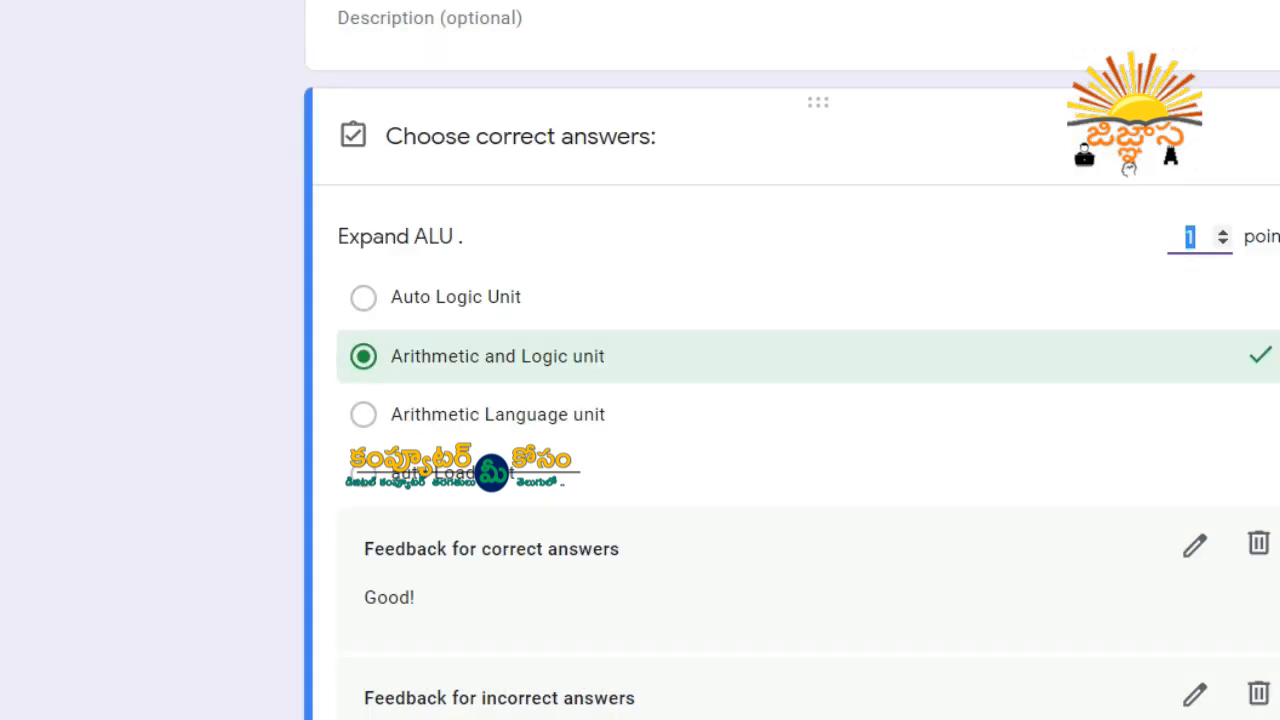
click(1243, 623)
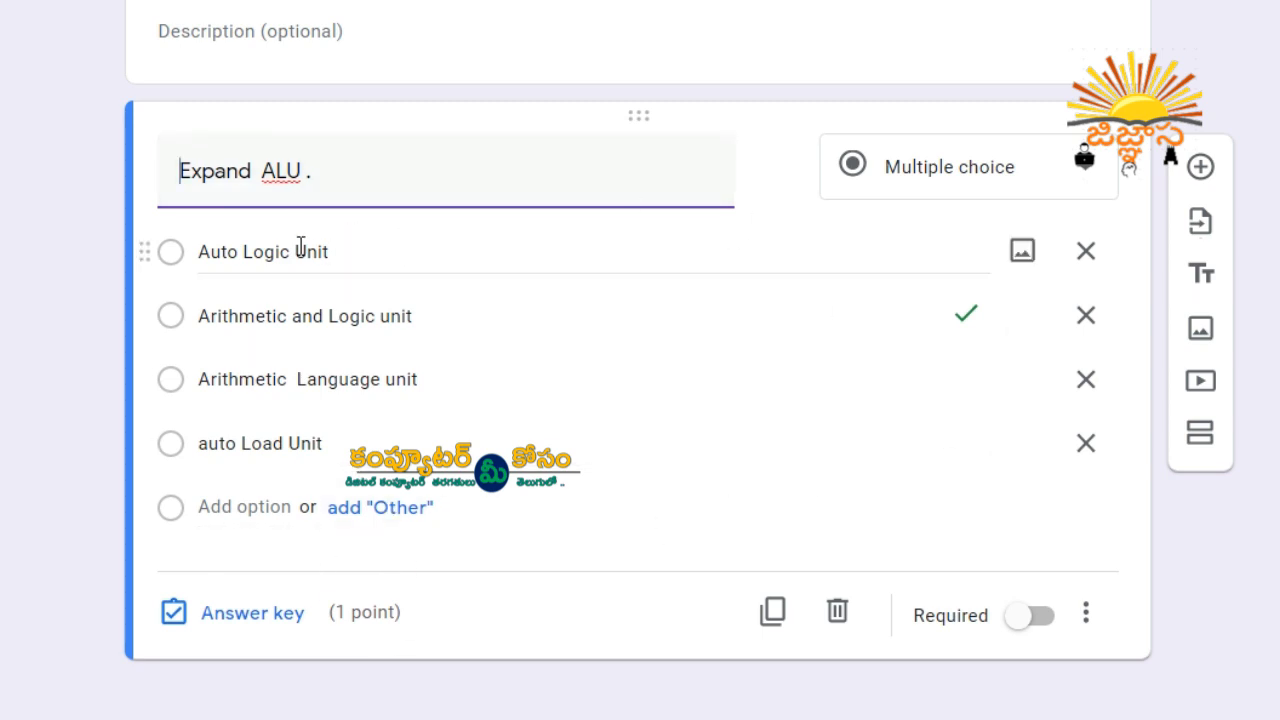
- Duplicate the ALU question and change the copy's text to "Expand HTML"
click(774, 614)
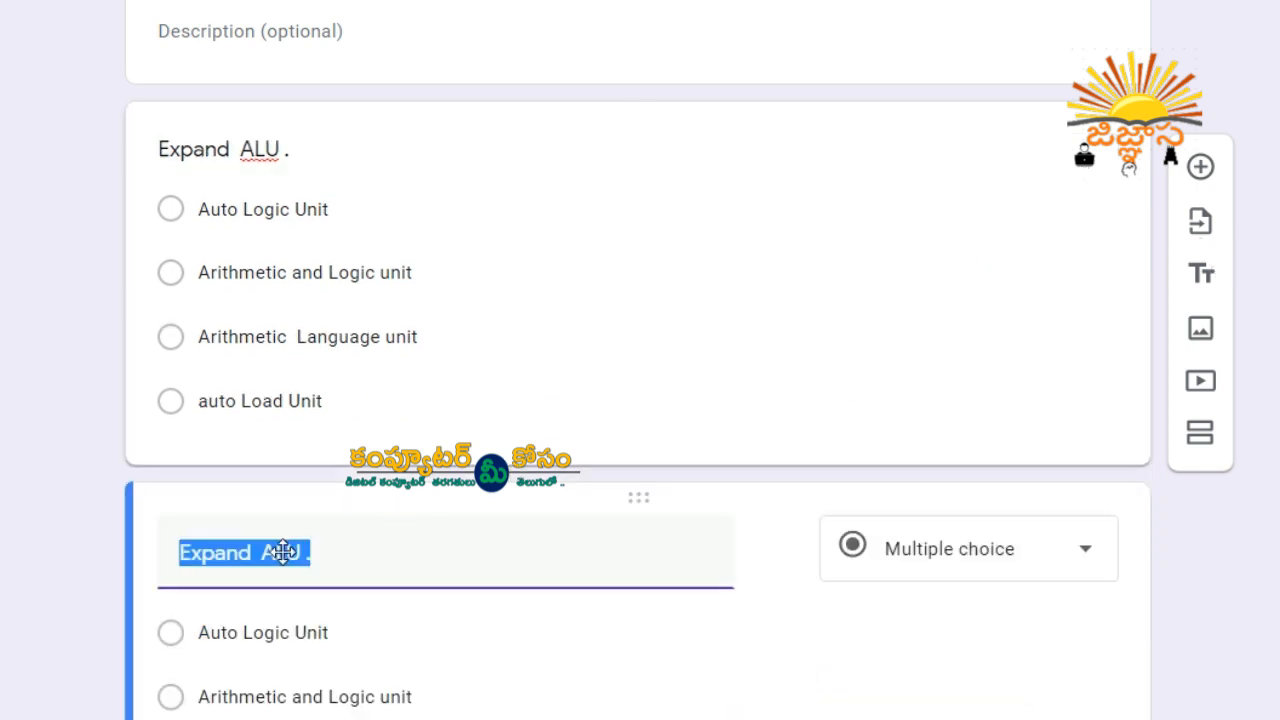
click(352, 186)
key(shift+Left)
key(shift+Left)
key(shift+Left)
key(shift+Left)
key(shift+Left)
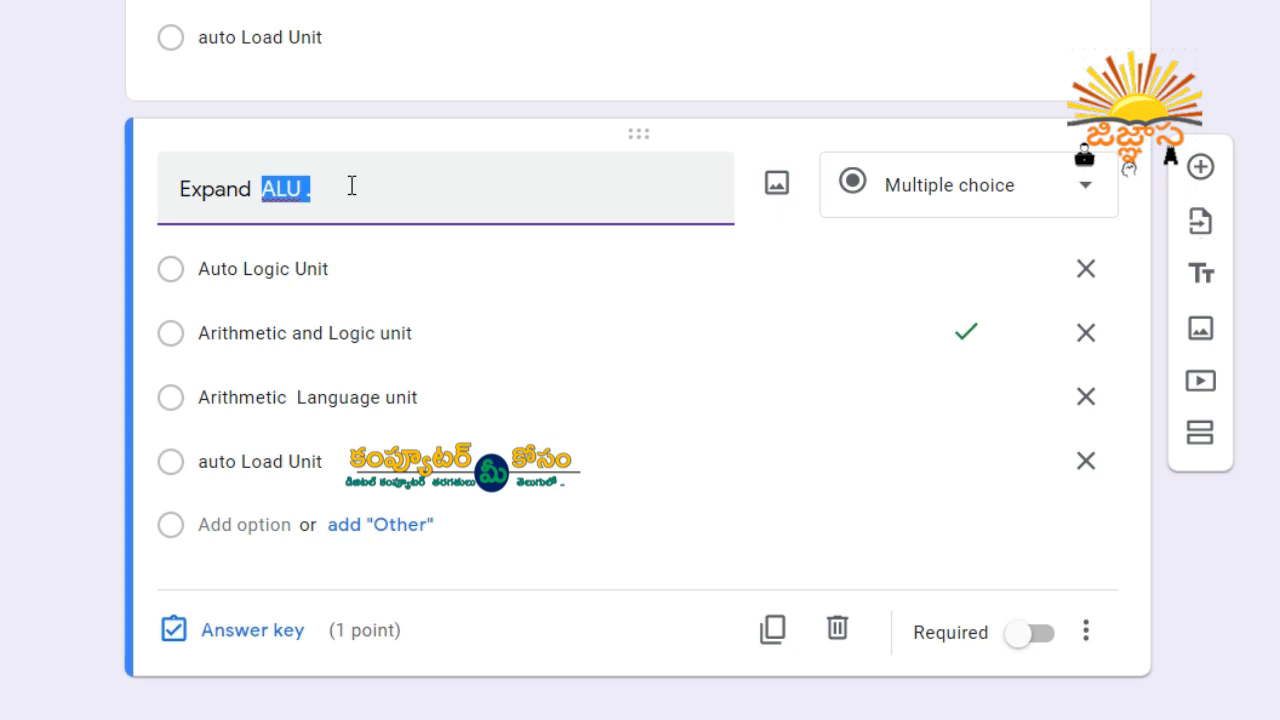
text(HTML)
- Replace the first two options of the HTML question with "Hyper Text Mark-up Language" and "Hide Totals Markup Least"
triple_click(299, 272)
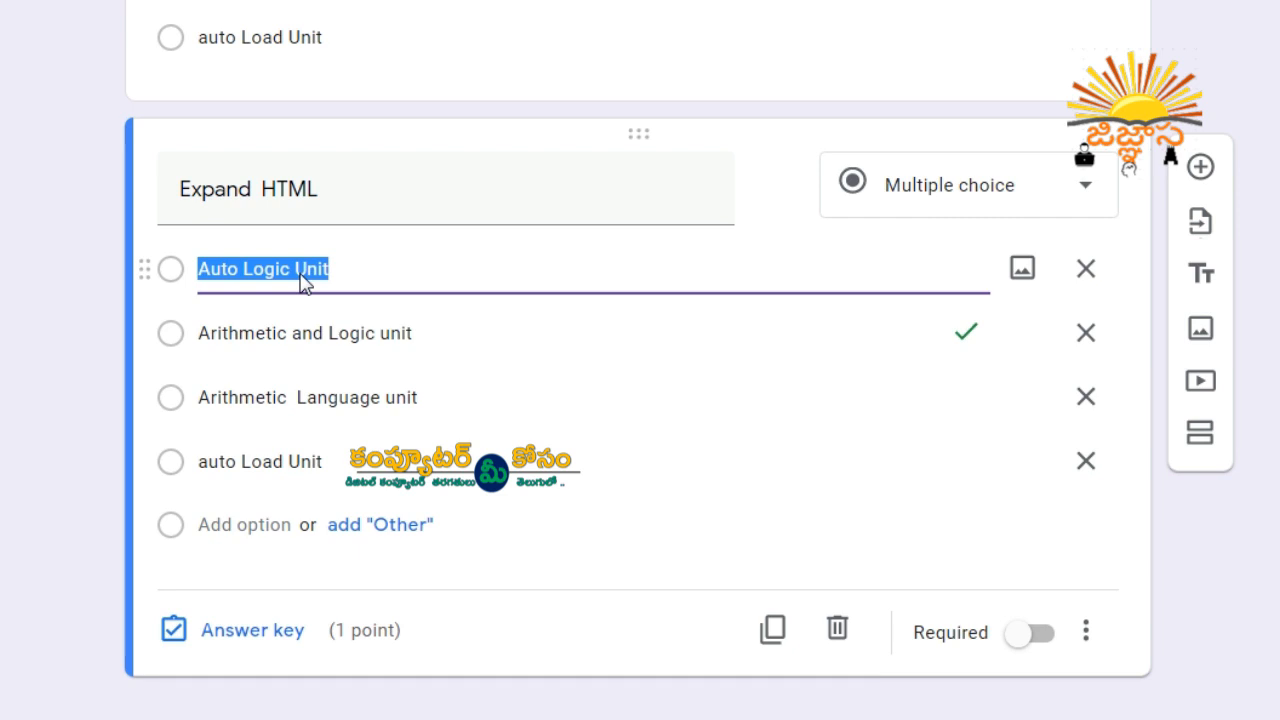
text(Hyper Text Mar)
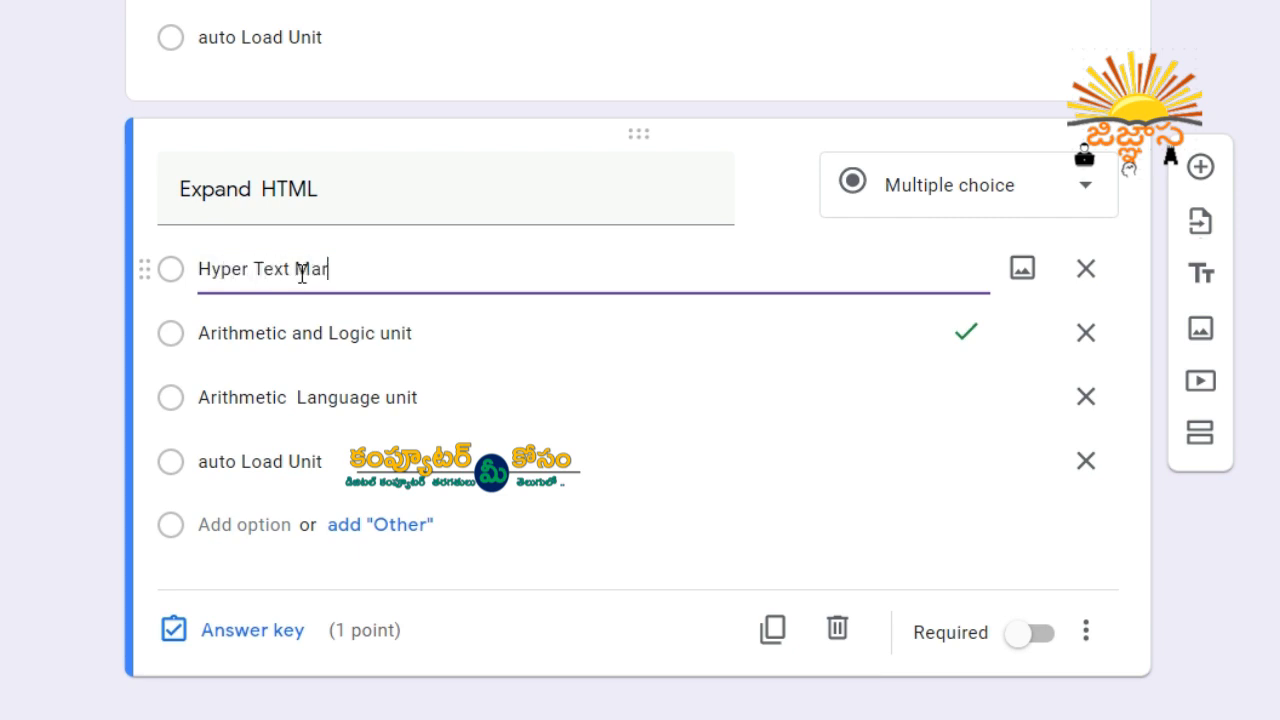
text(k-up Language)
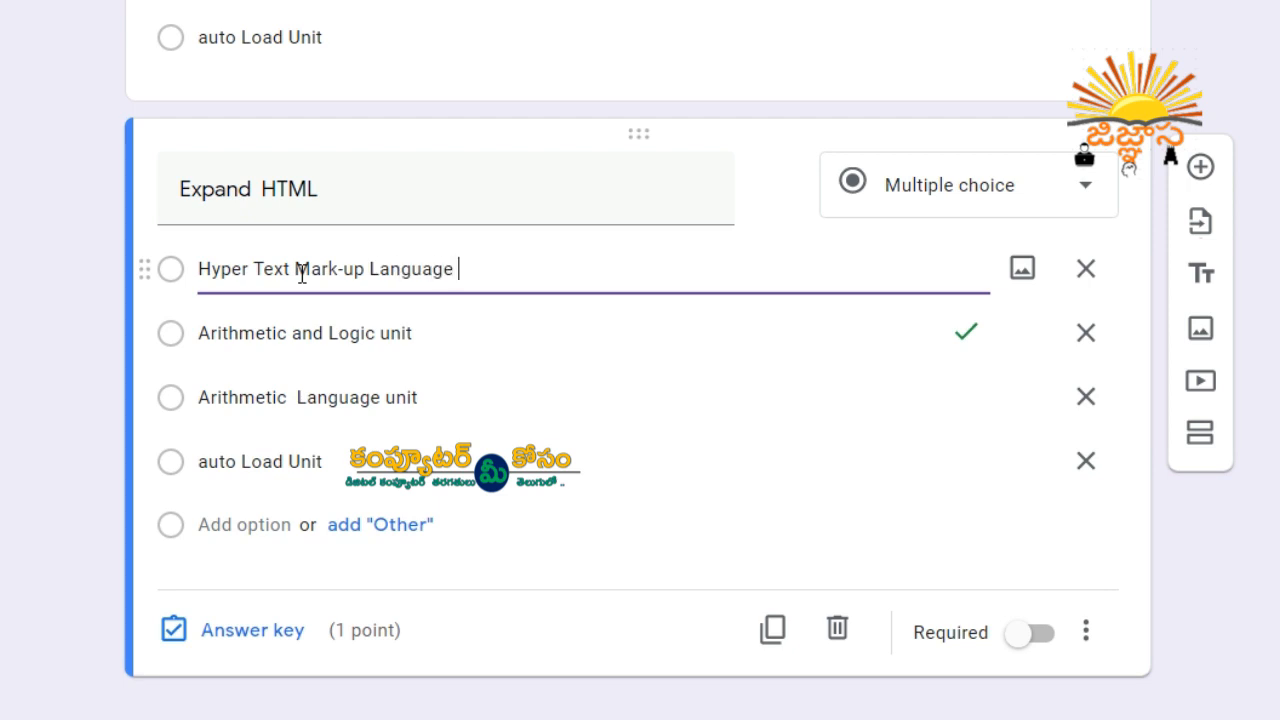
click(300, 334)
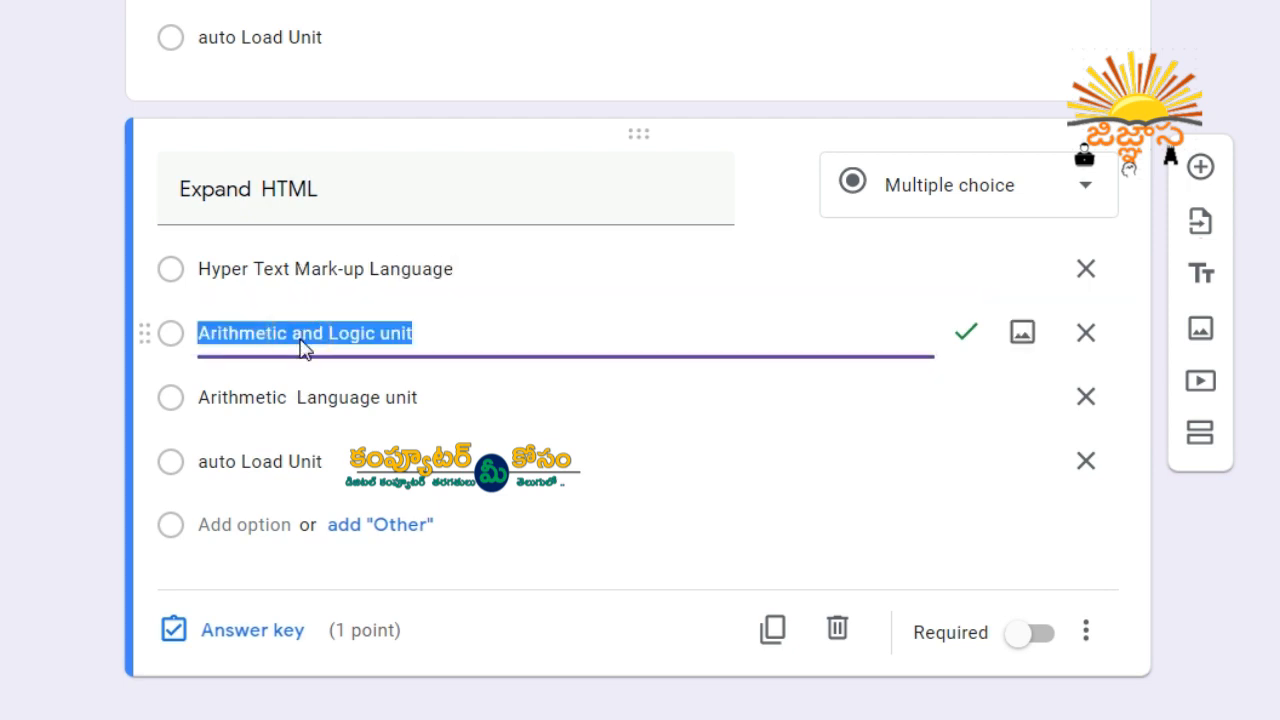
text(Hide Totals Markup)
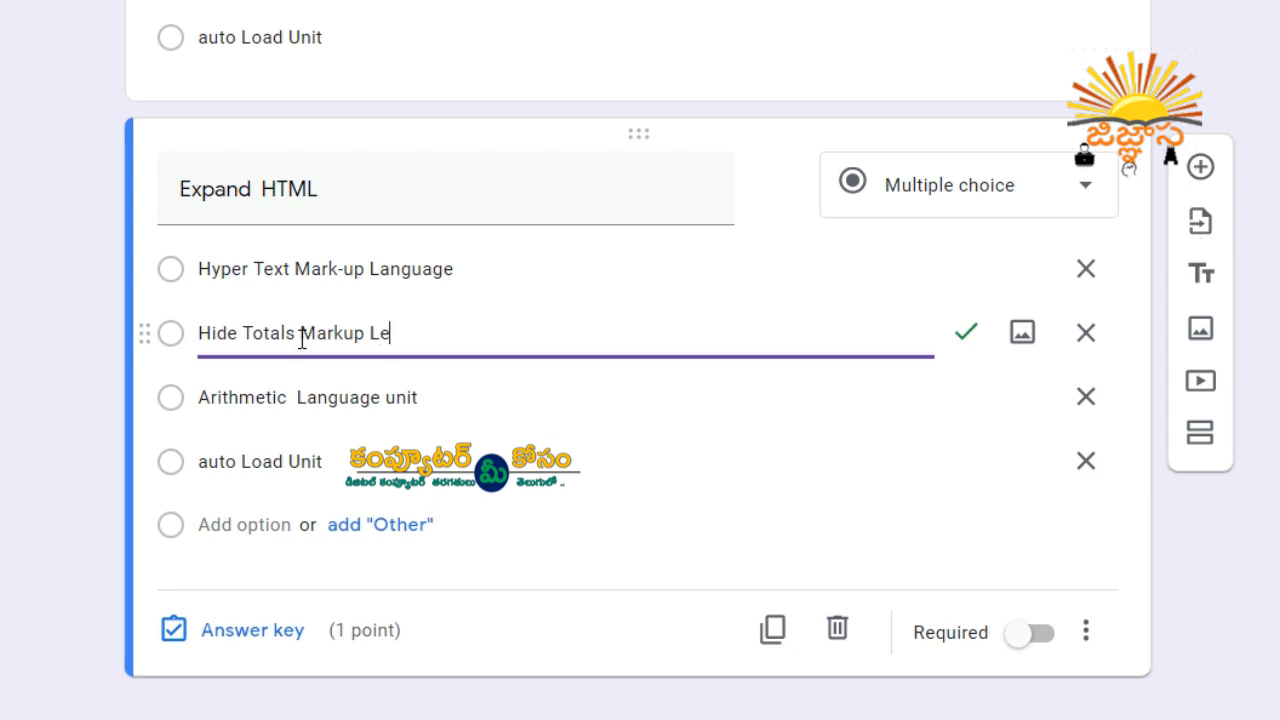
text(Least)
- Replace the third and fourth options of the HTML question with "Hyper Transfer Manage Language" and "Help Text manage Logic"
triple_click(289, 400)
text(Hyper Transfer Manage Language)
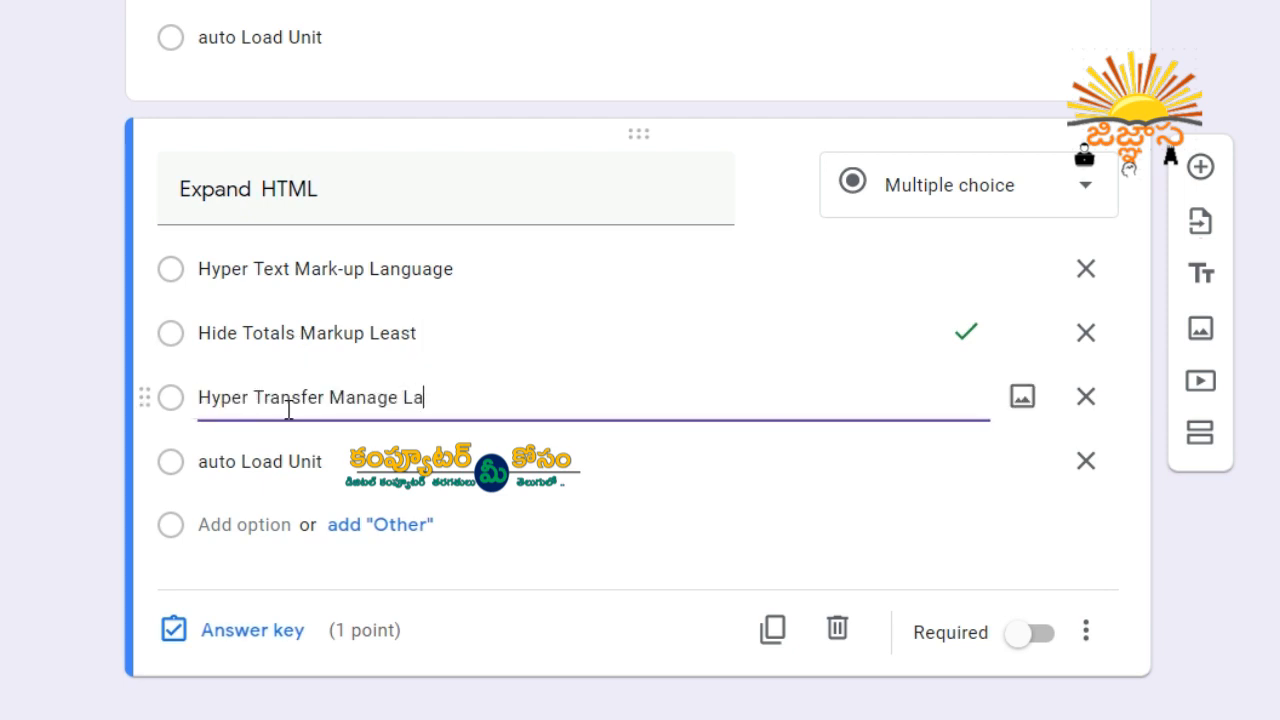
triple_click(285, 462)
text(Help)
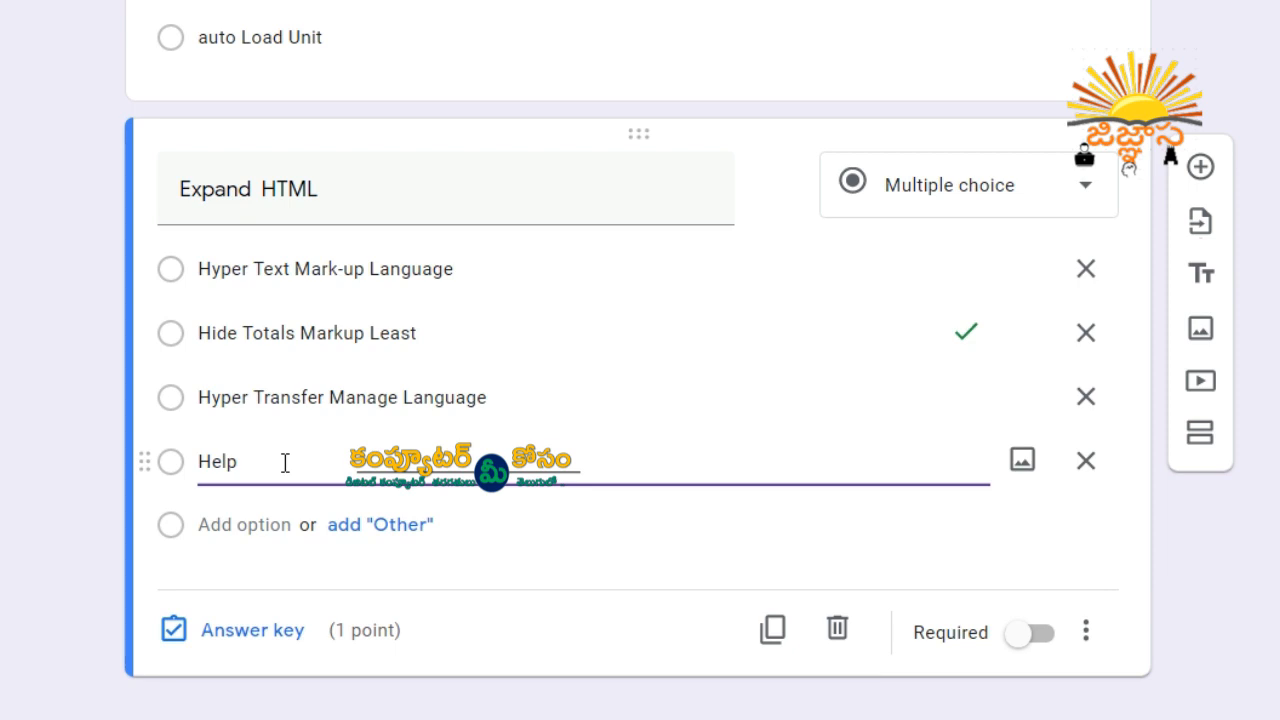
text( Text manage)
- Set "Hyper Text Mark-up Language" as the only correct answer in the HTML question's answer key and finish the key
click(169, 271)
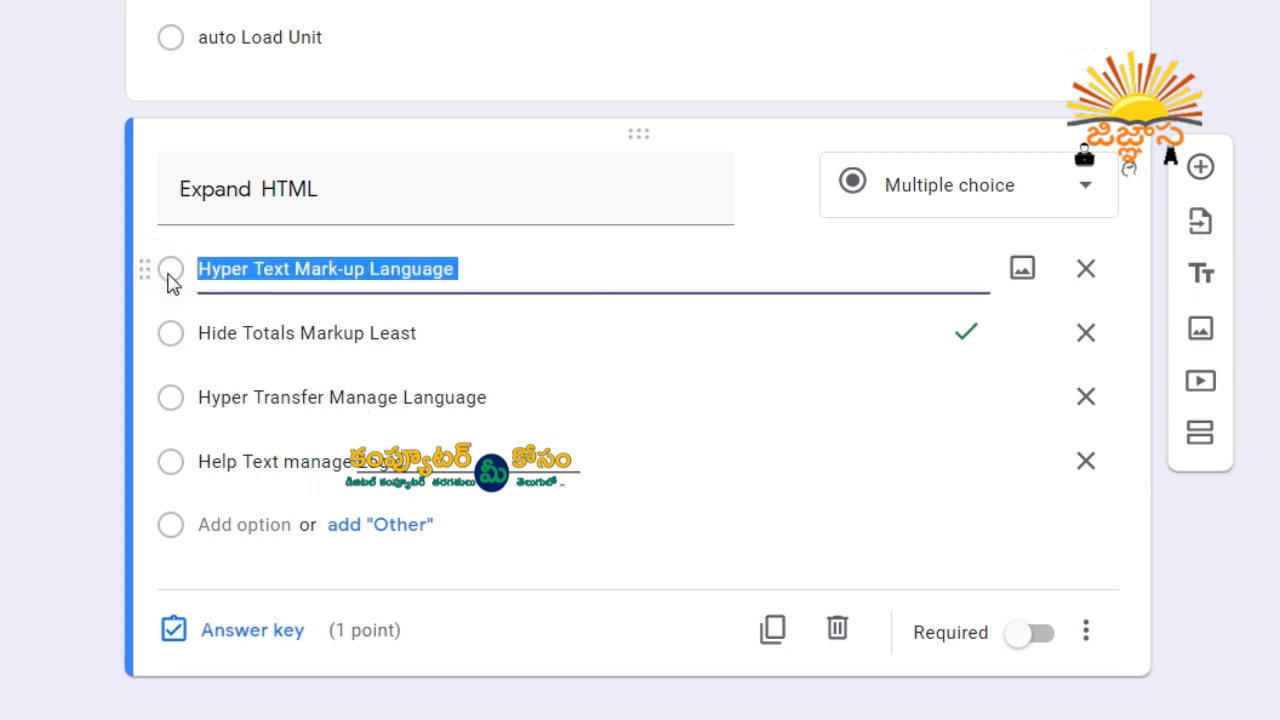
click(226, 638)
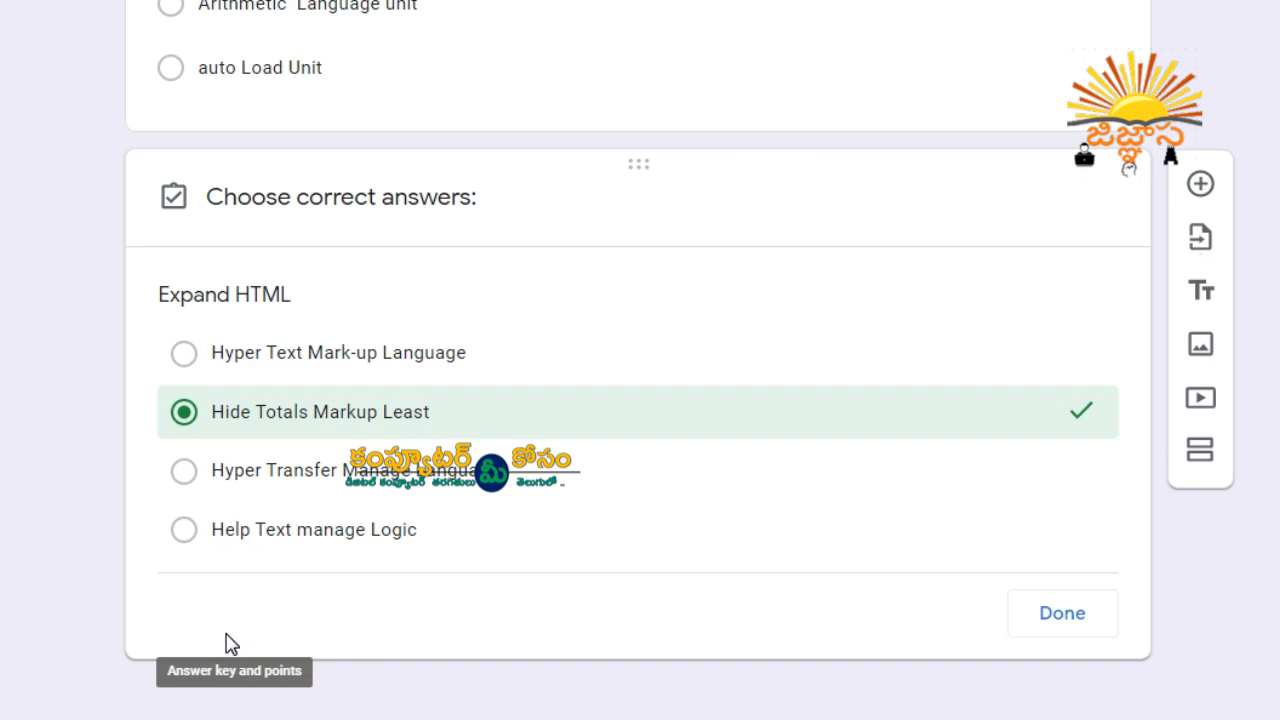
click(183, 366)
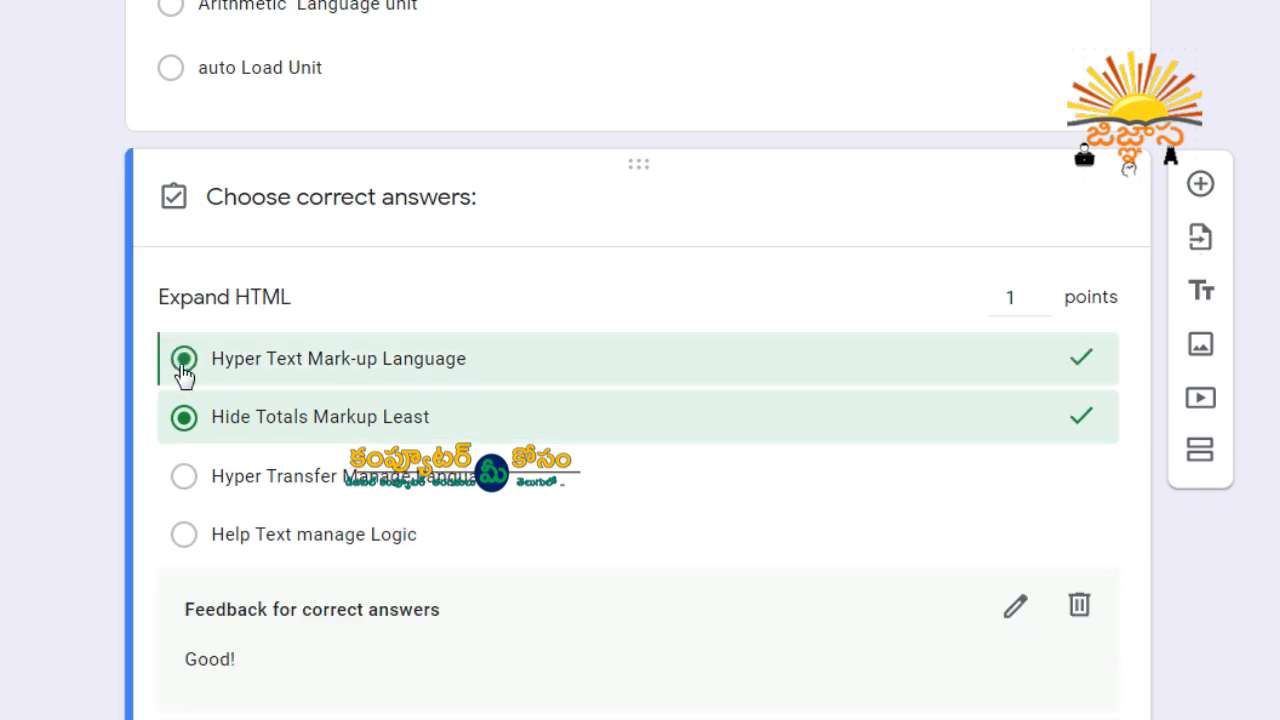
click(188, 424)
scroll(700, 520, down, 2)
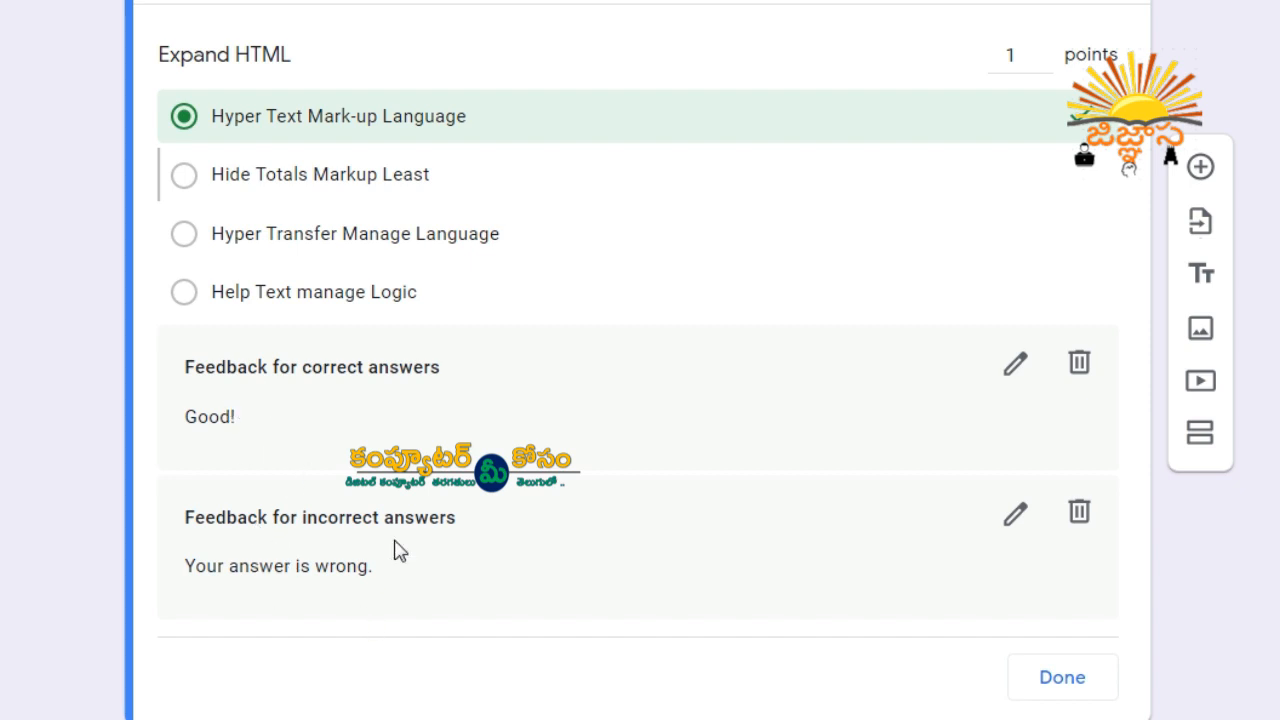
click(1062, 680)
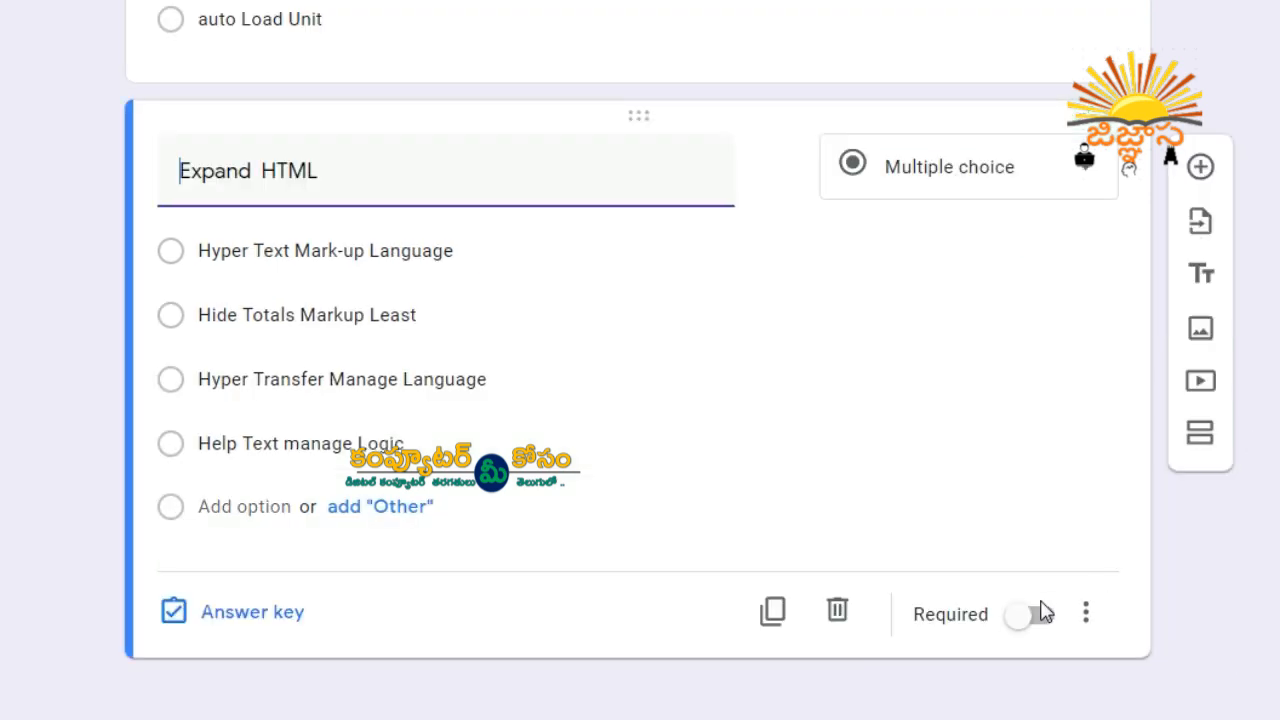
- Make both the HTML question and the ALU question required
click(1038, 614)
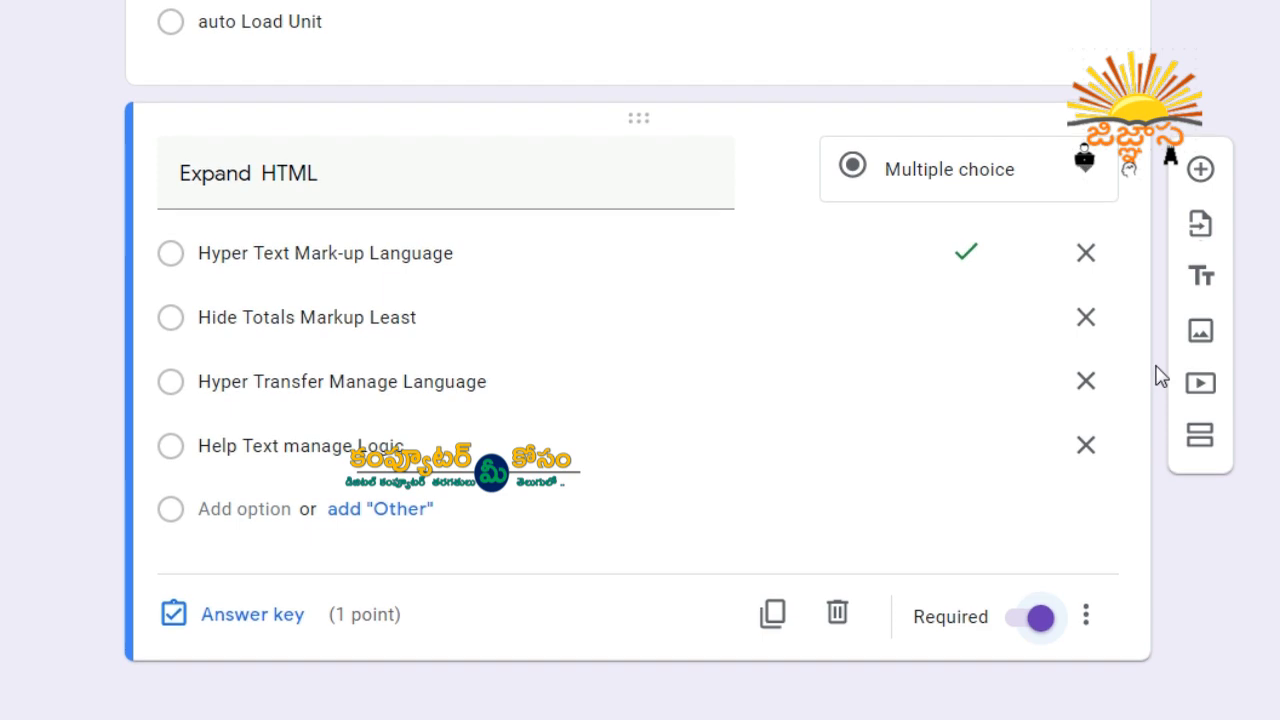
scroll(1000, 350, up, 3)
click(813, 236)
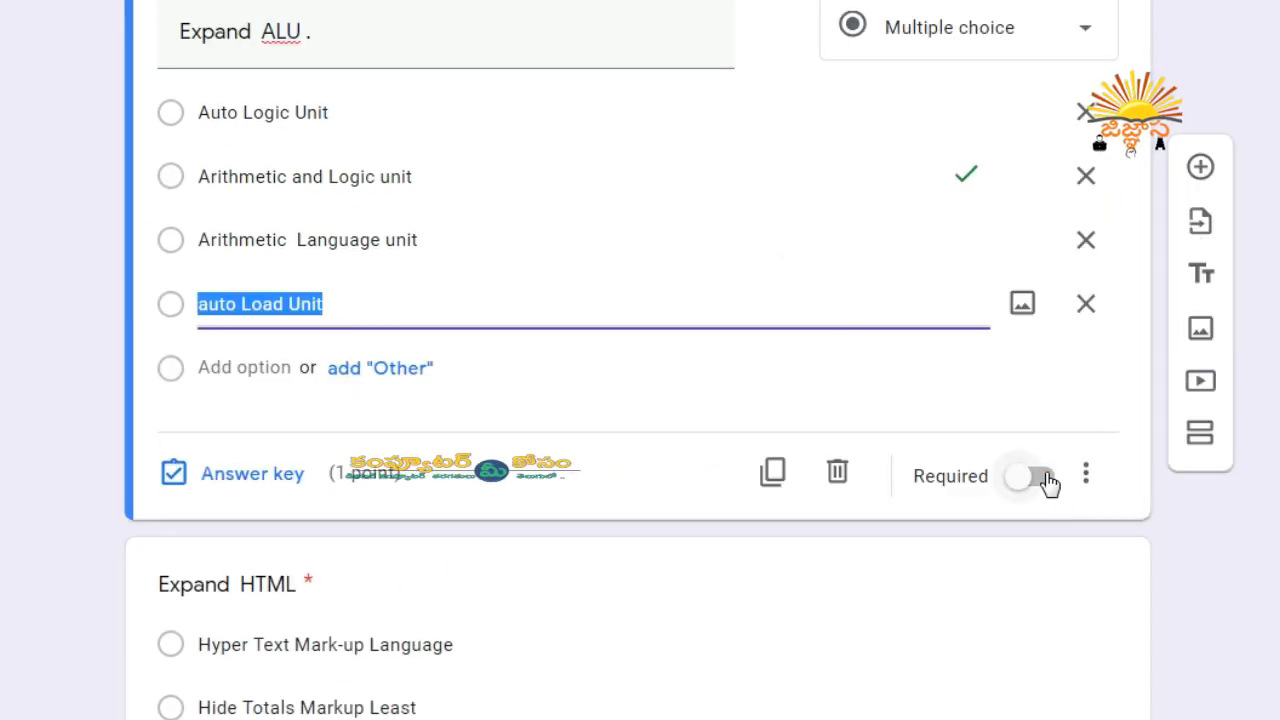
click(1040, 477)
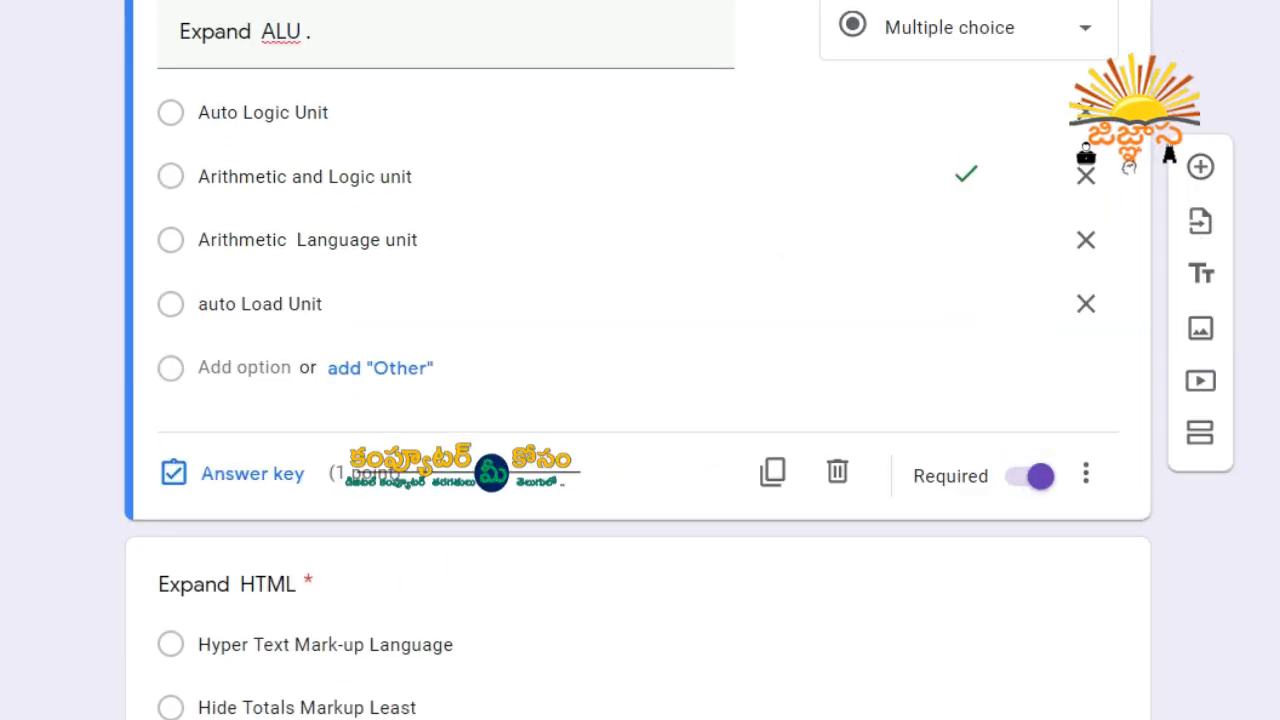
- Duplicate the Basics of Computer section together with its two questions
scroll(738, 560, down, 3)
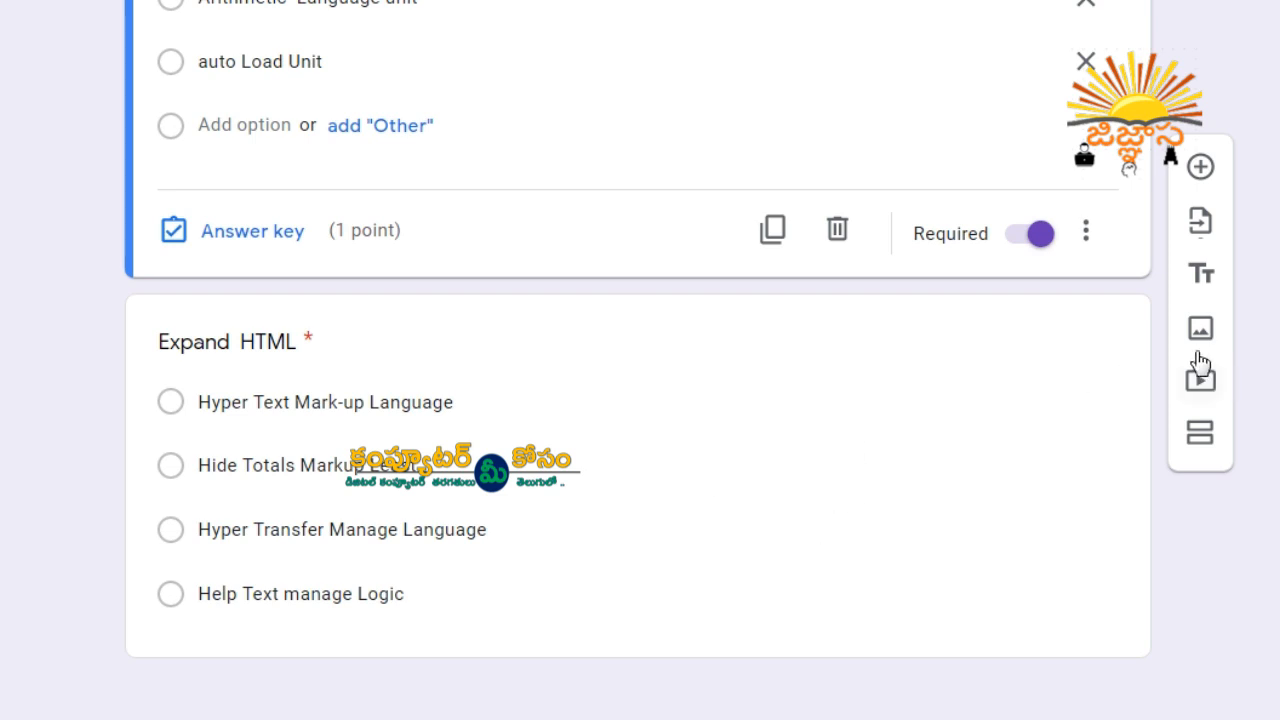
scroll(1205, 445, up, 8)
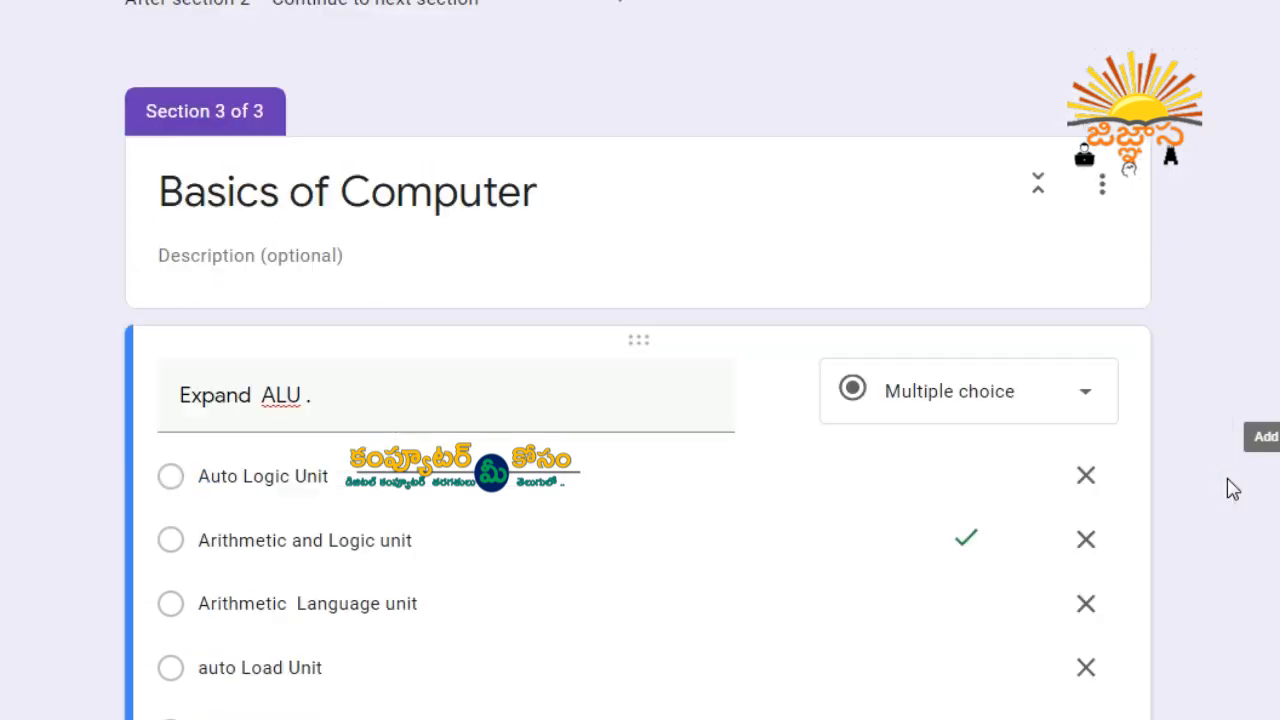
click(1104, 430)
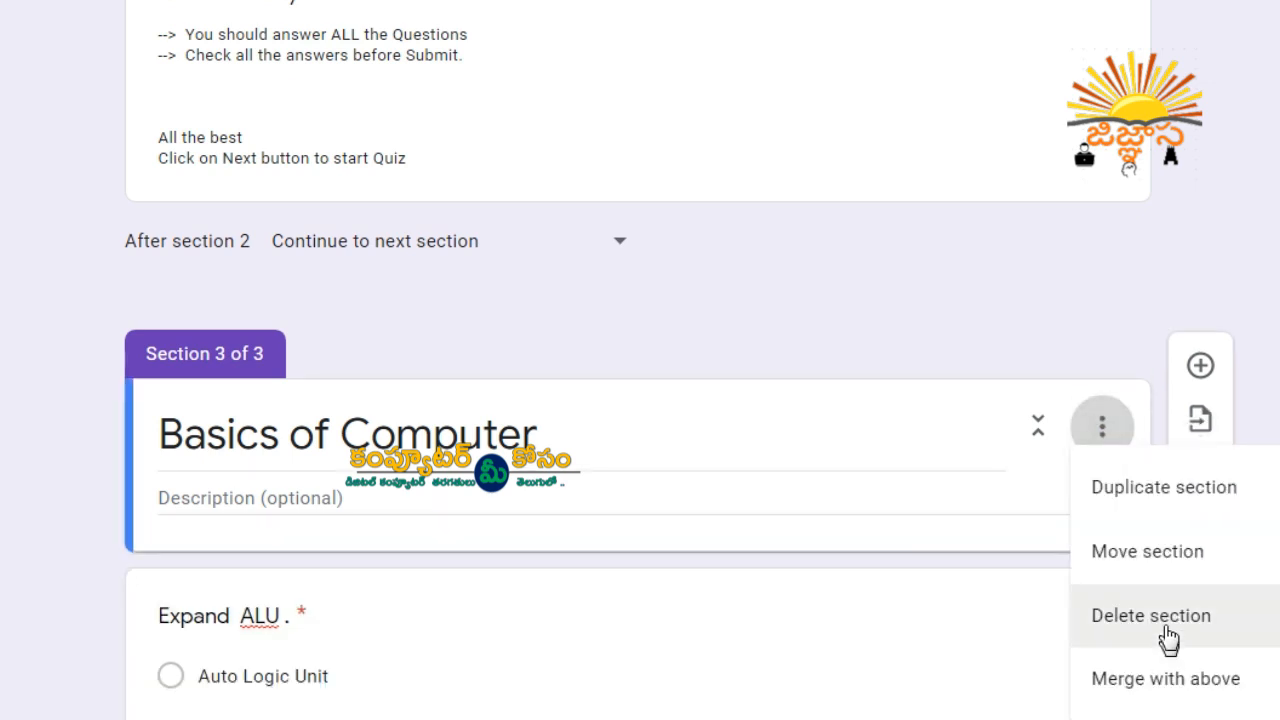
click(1170, 500)
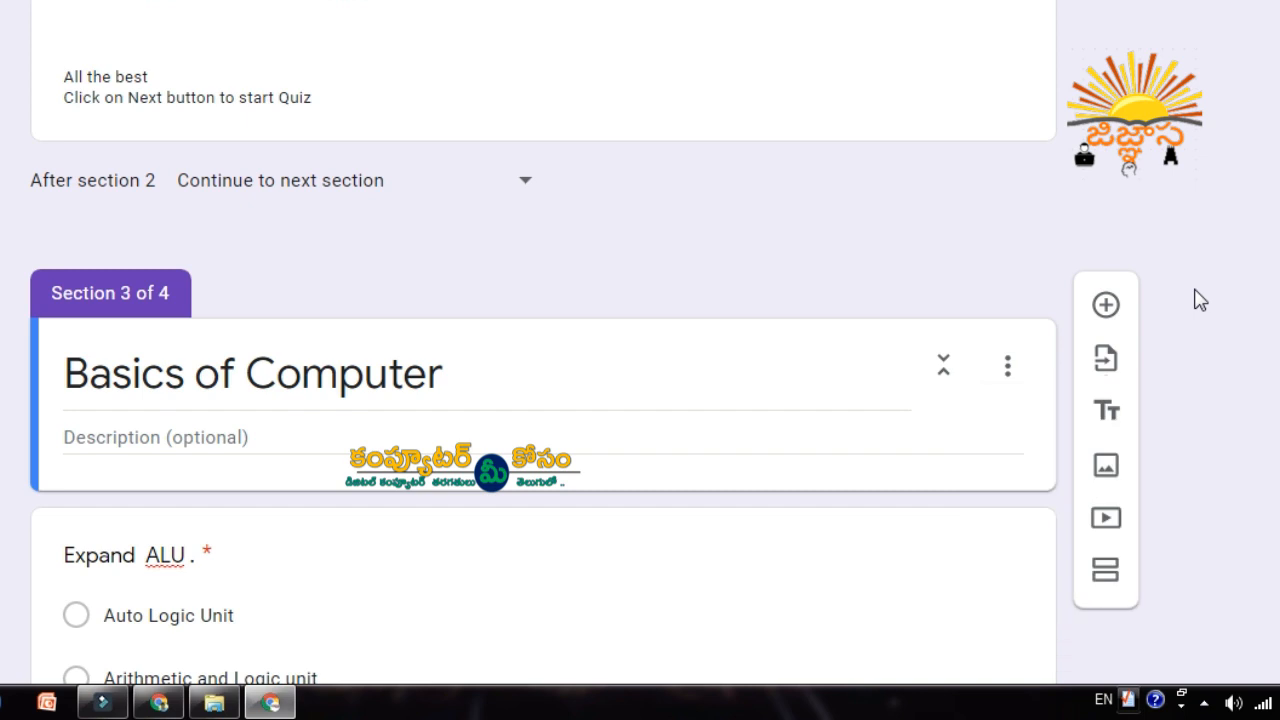
- Change the title of the duplicated section 4 to "Basics of MS OFFICE"
scroll(1200, 300, down, 5)
scroll(1200, 300, up, 2)
scroll(1200, 300, down, 2)
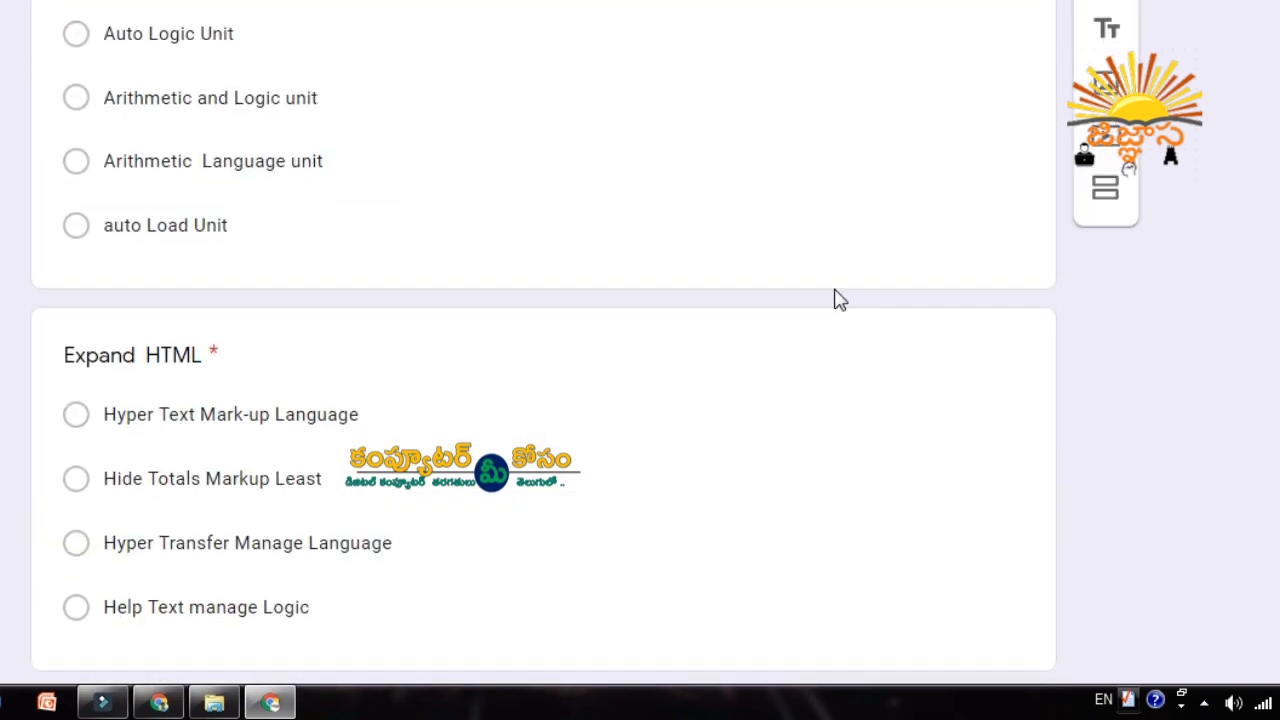
scroll(840, 300, up, 4)
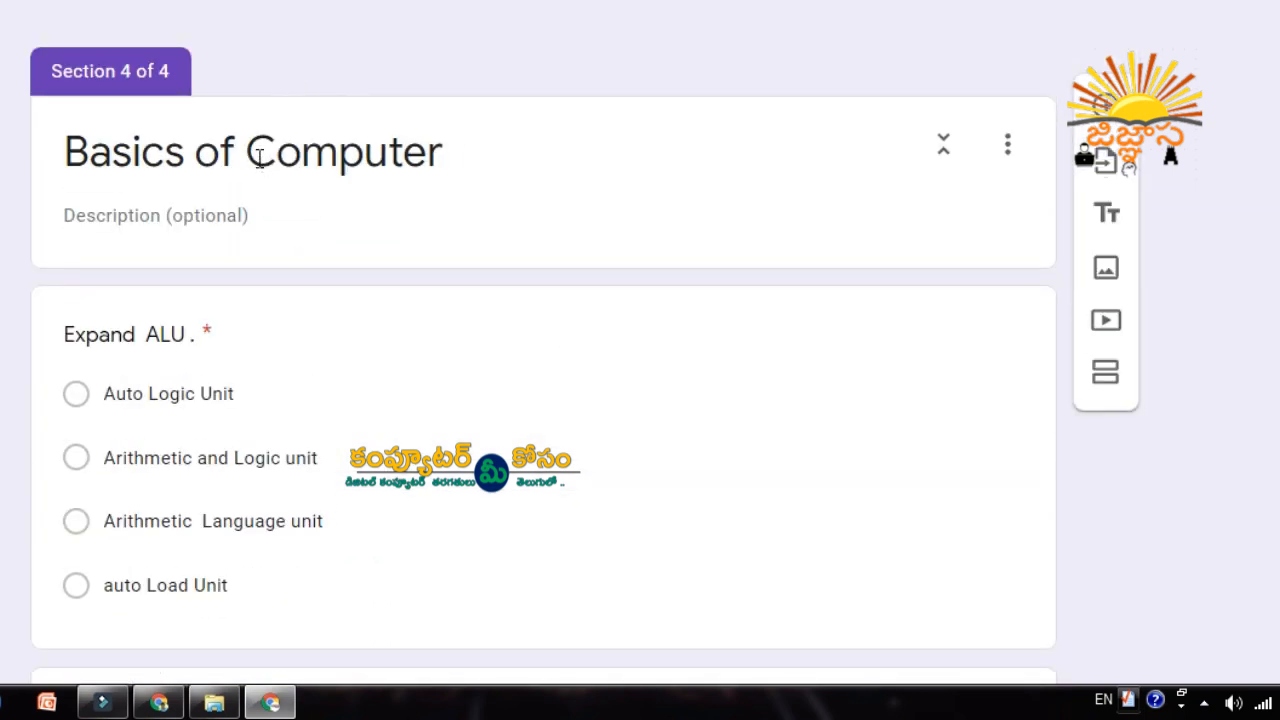
click(259, 157)
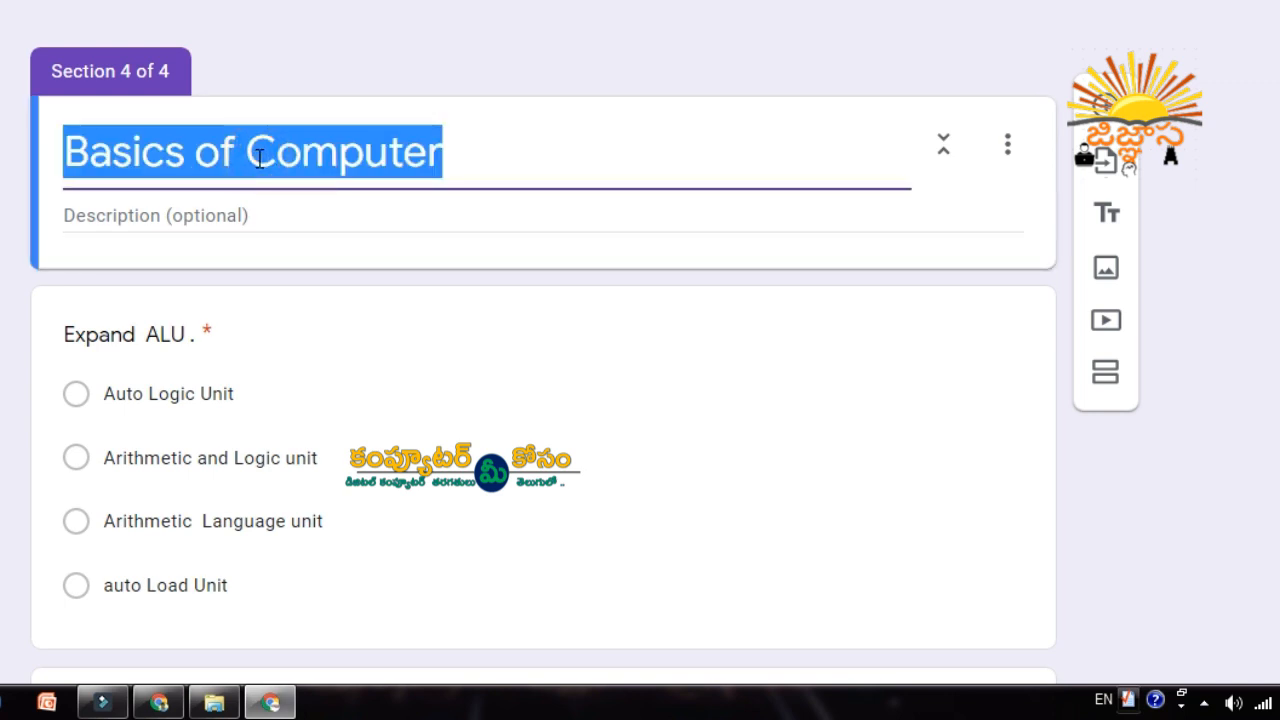
text(Basics )
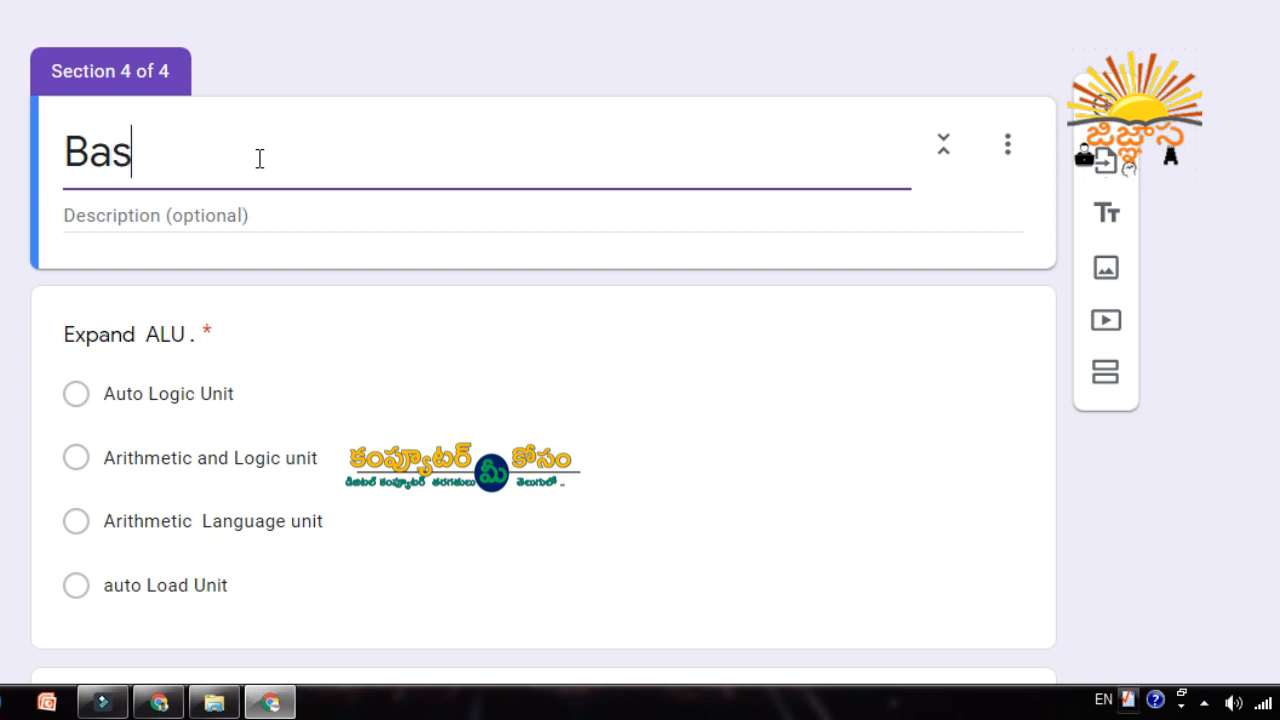
text(of )
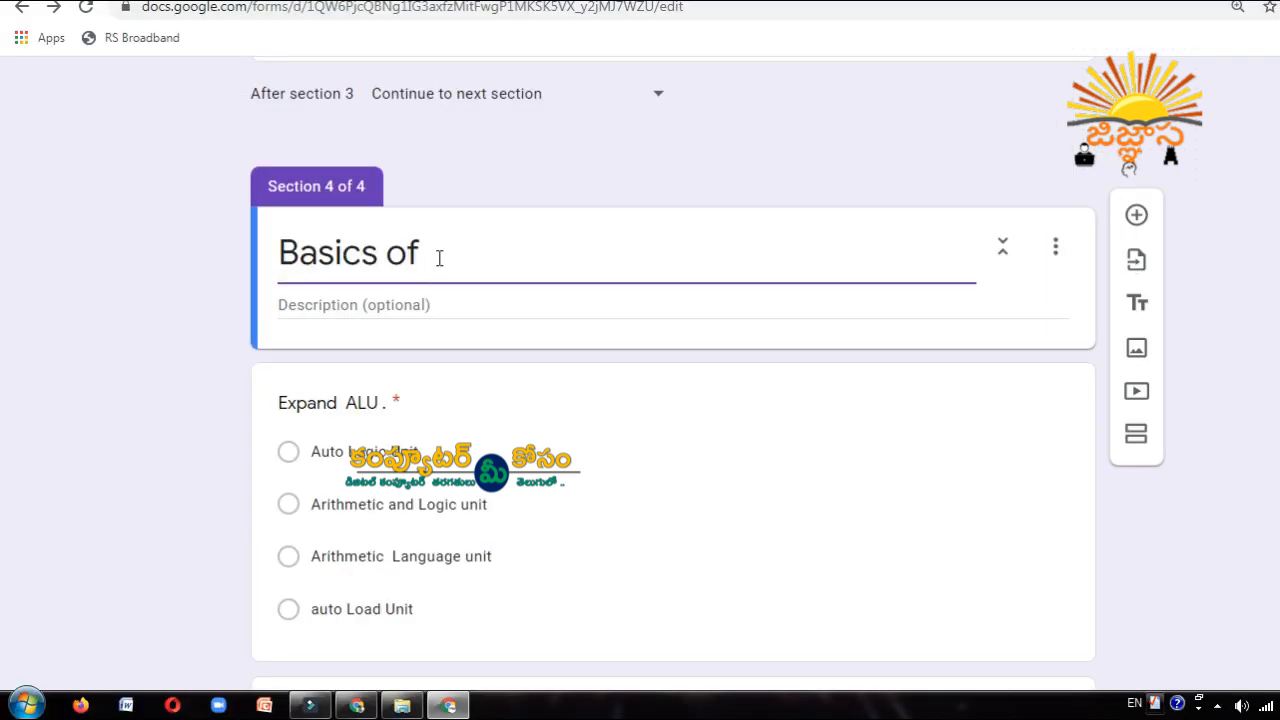
text(MS OFFICE)
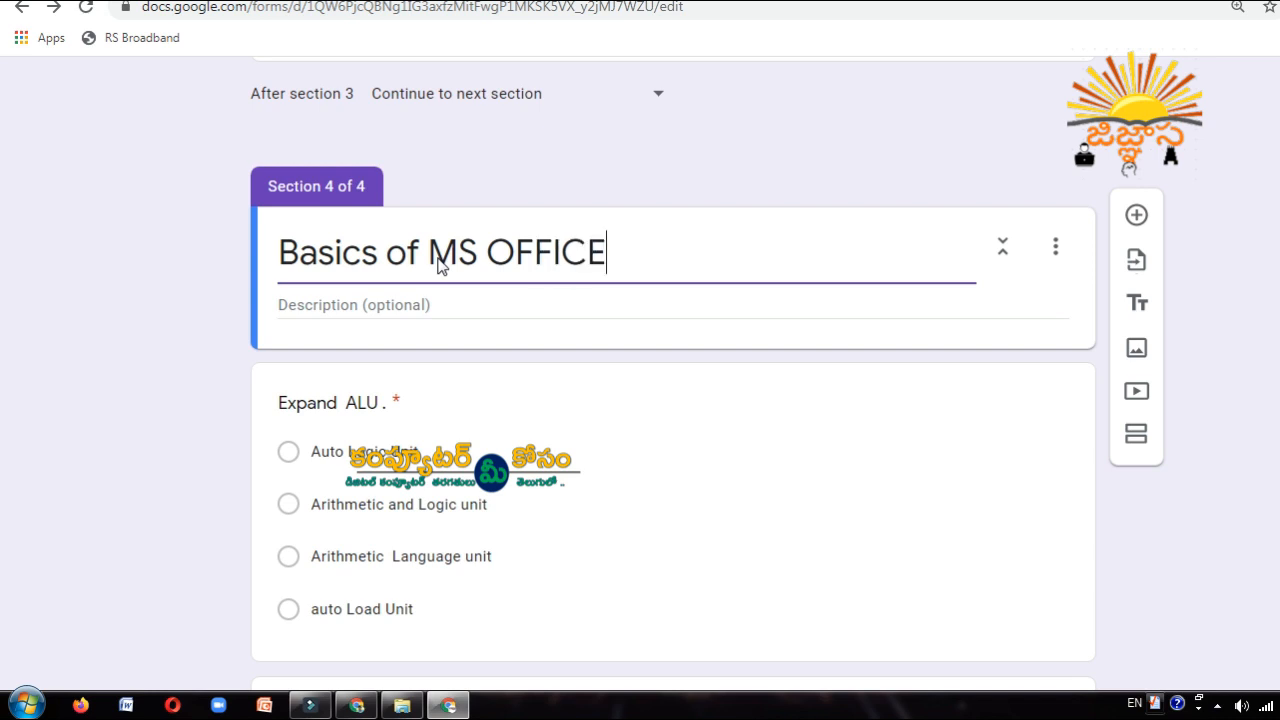
- Replace the ALU question text in the Basics of MS OFFICE section with "default TSP value"
scroll(437, 262, up, 8)
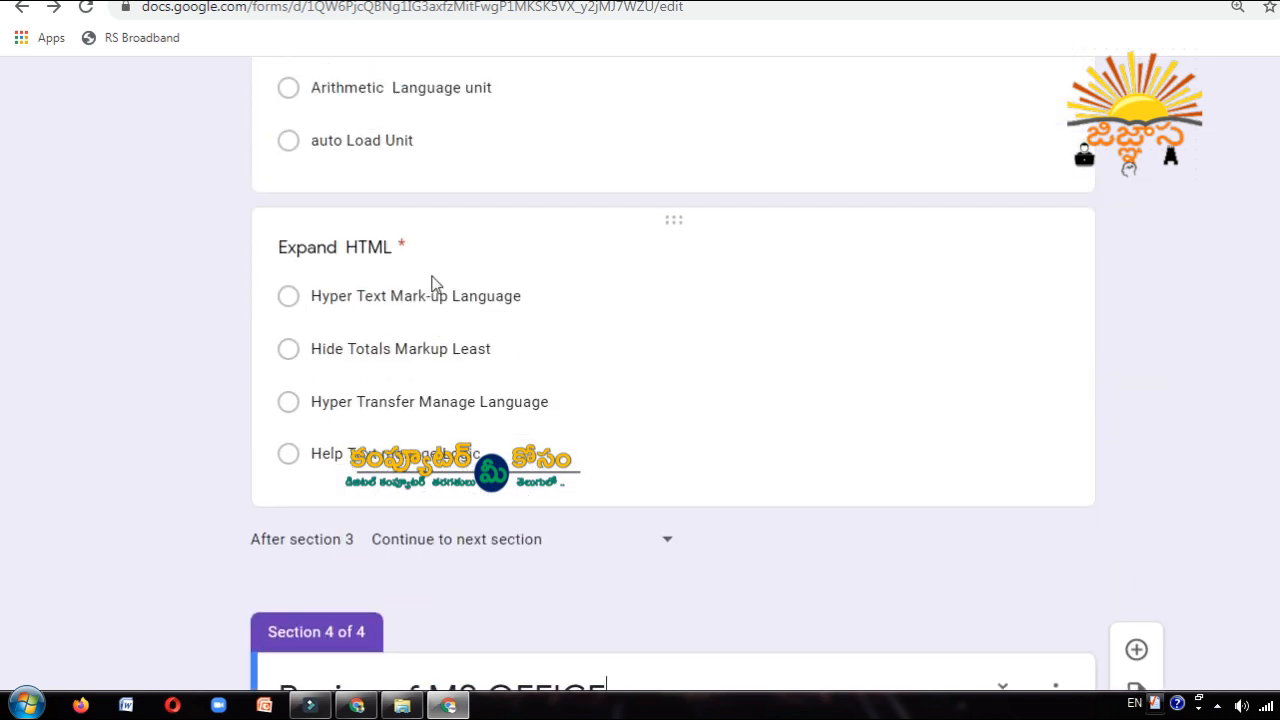
scroll(454, 289, up, 2)
scroll(474, 349, down, 12)
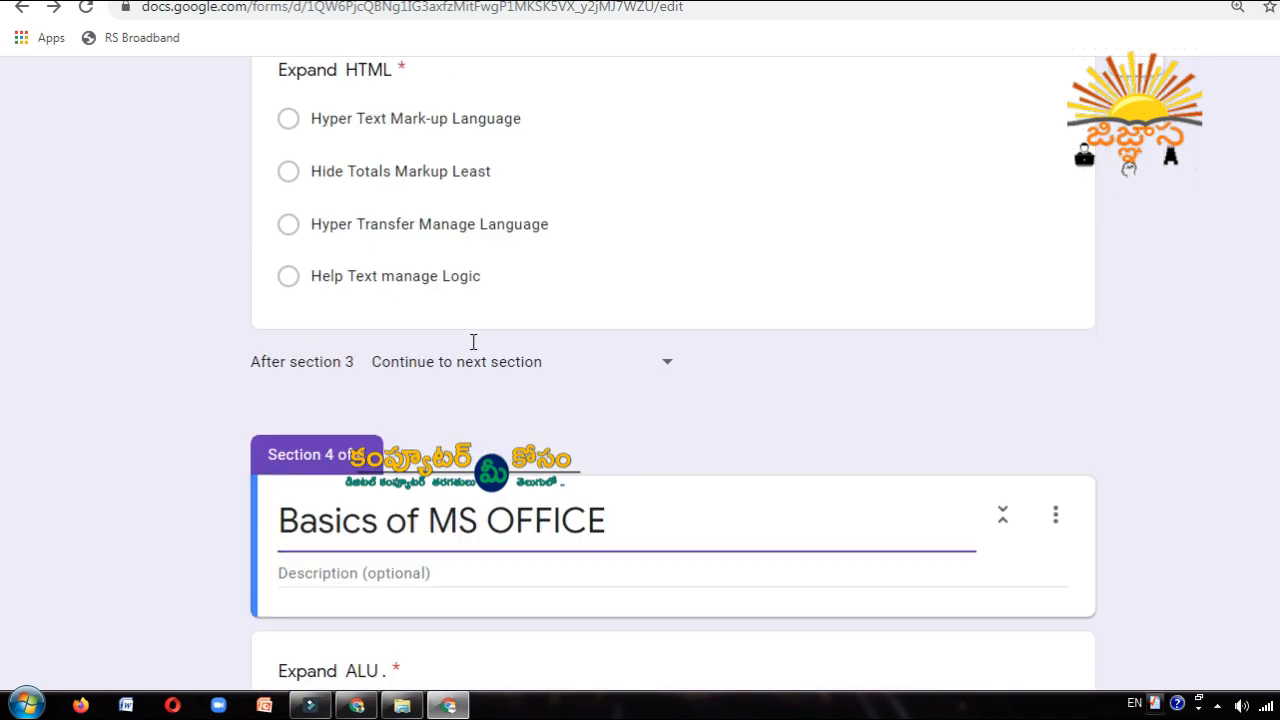
scroll(403, 354, down, 1)
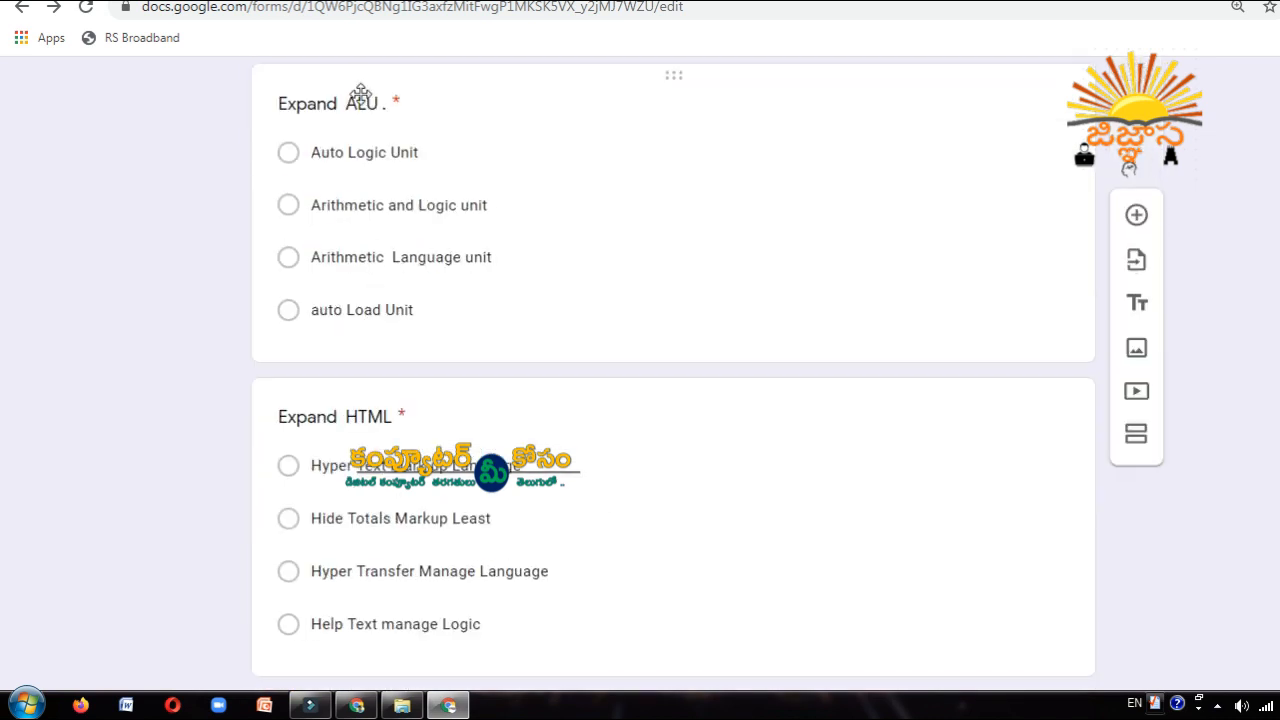
click(359, 105)
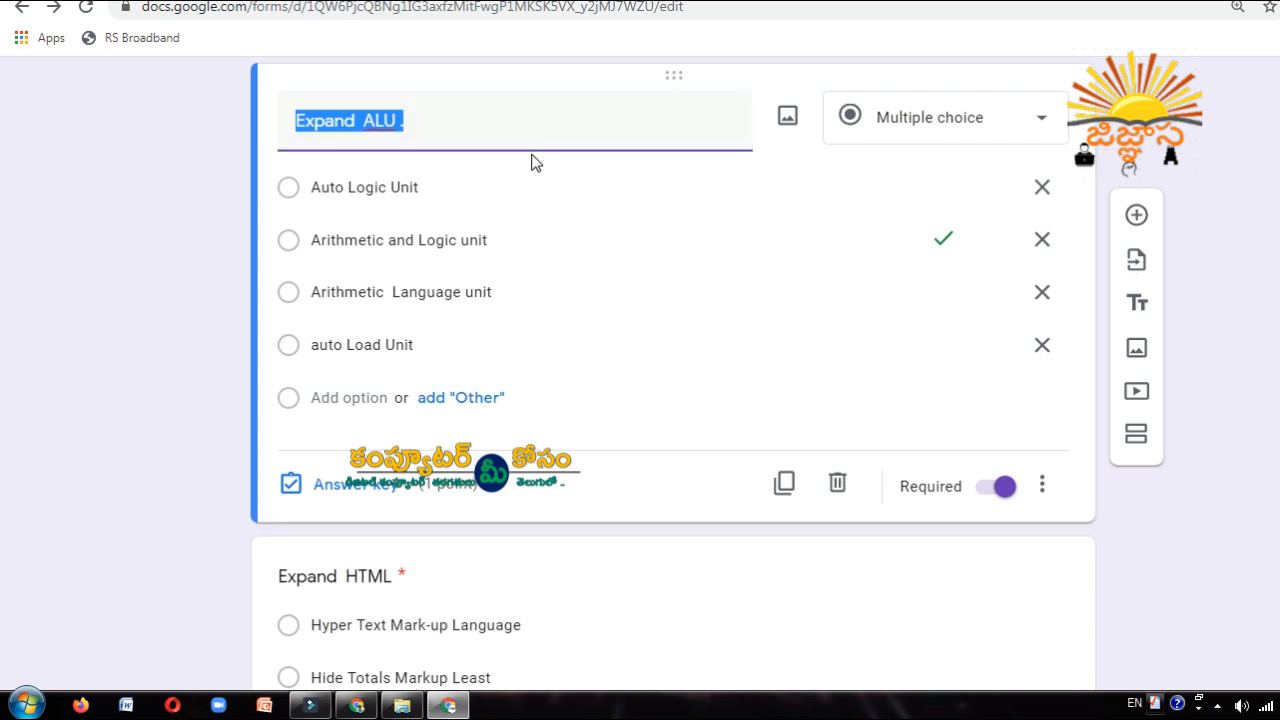
text(default TSP valu)
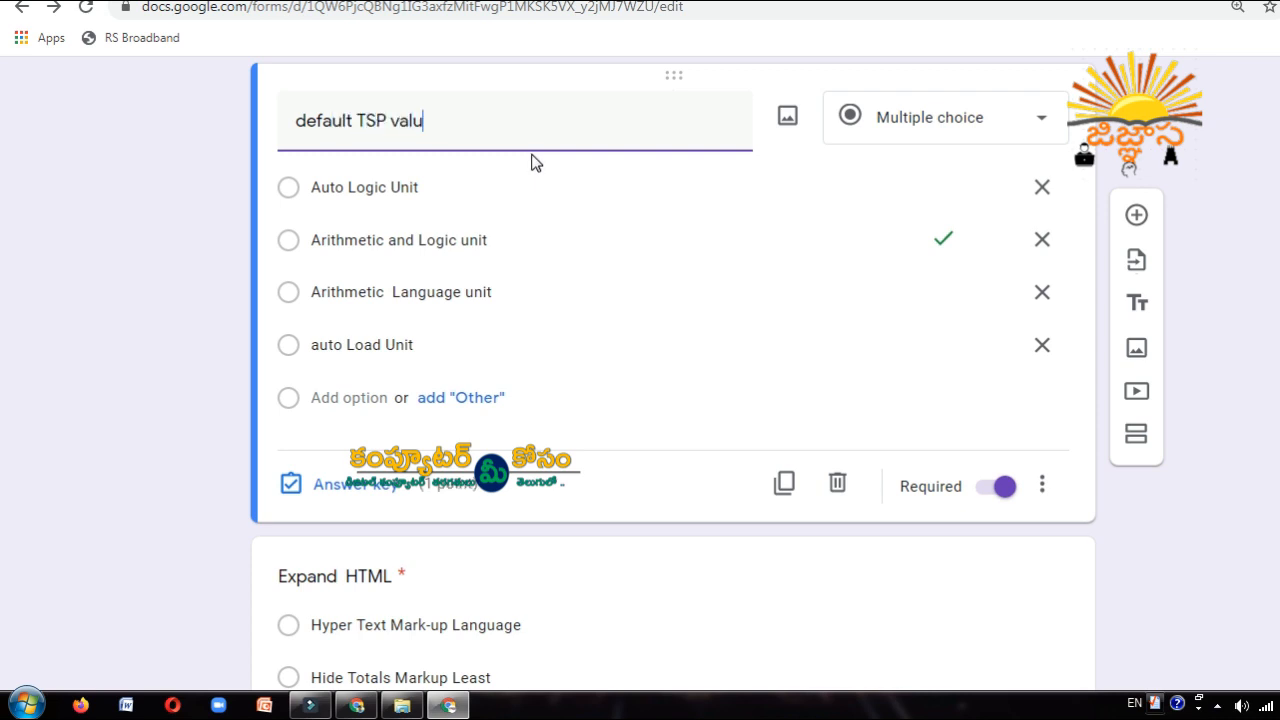
text(d)
key(BackSpace)
text(e)
- Replace the four options of the TSP question with 0.5, 5, 2.5 and None
click(381, 187)
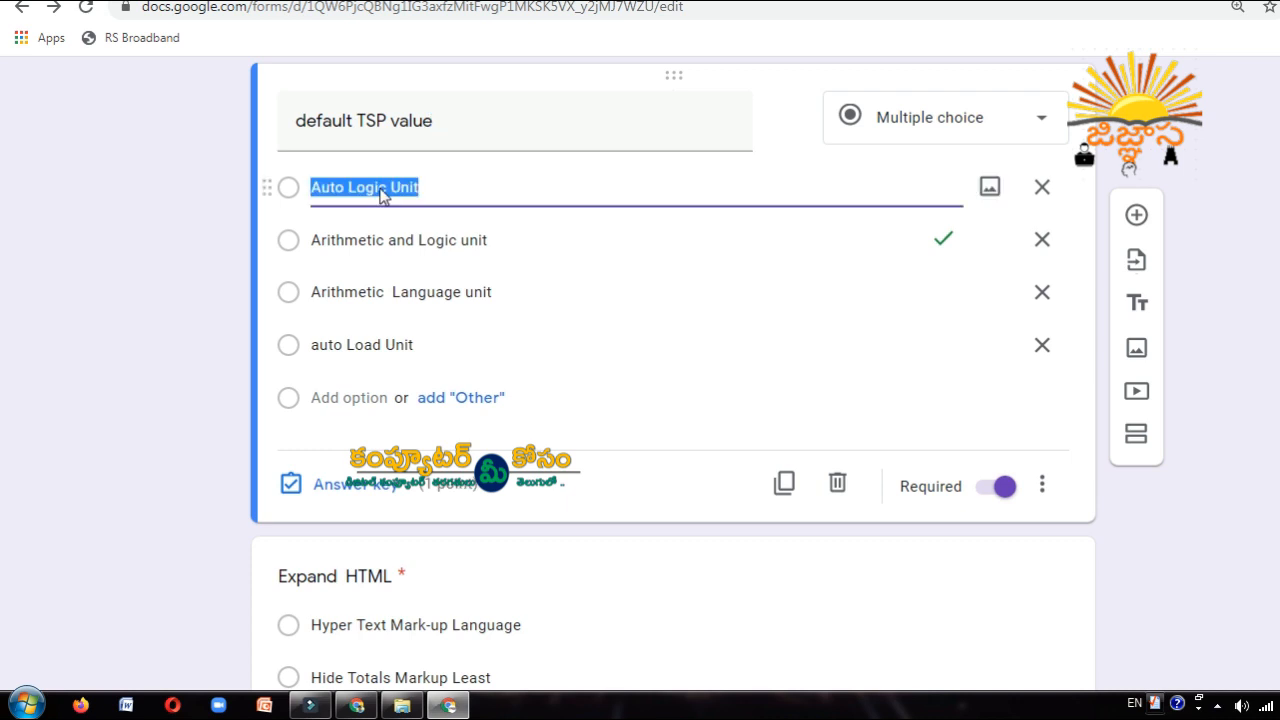
text(0.5)
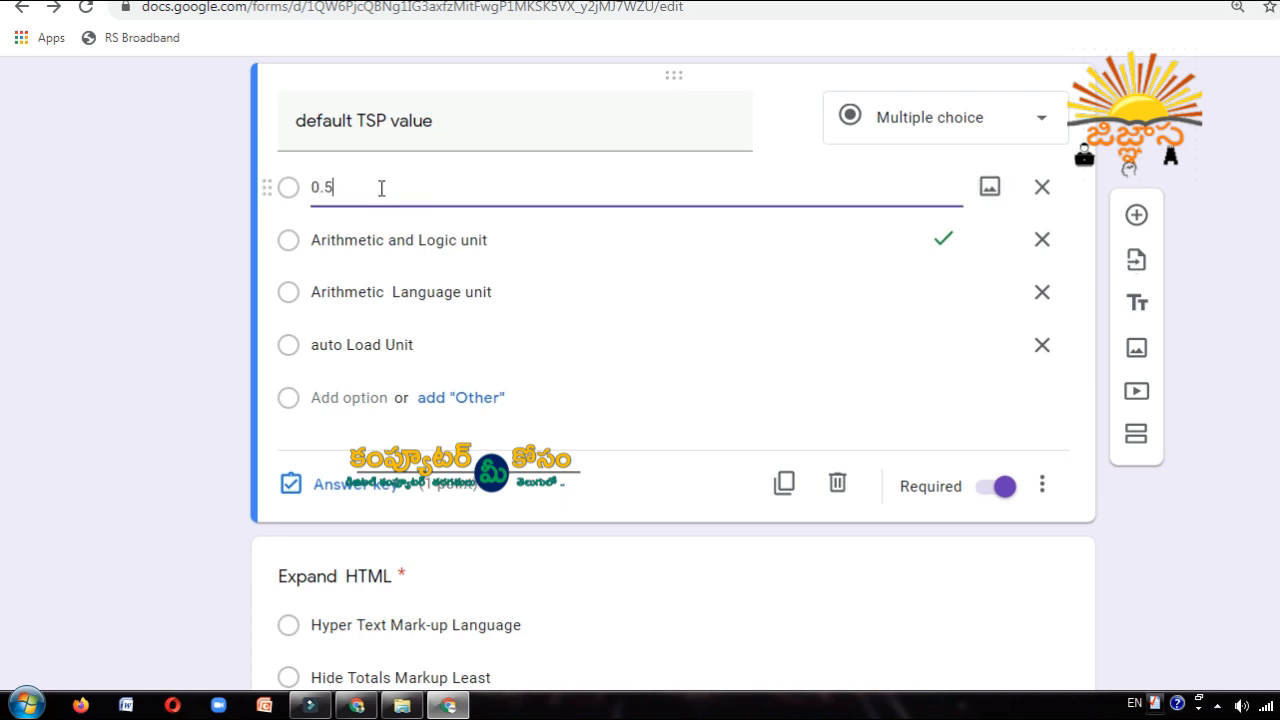
click(443, 244)
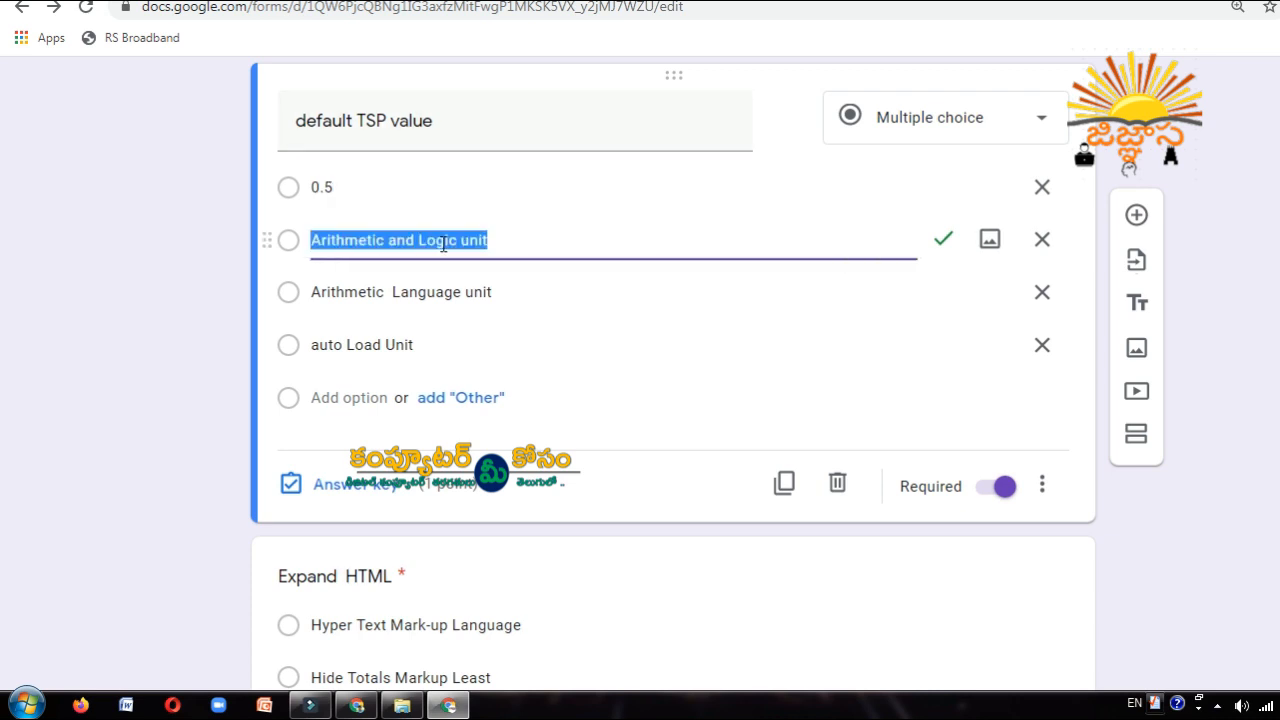
text(5)
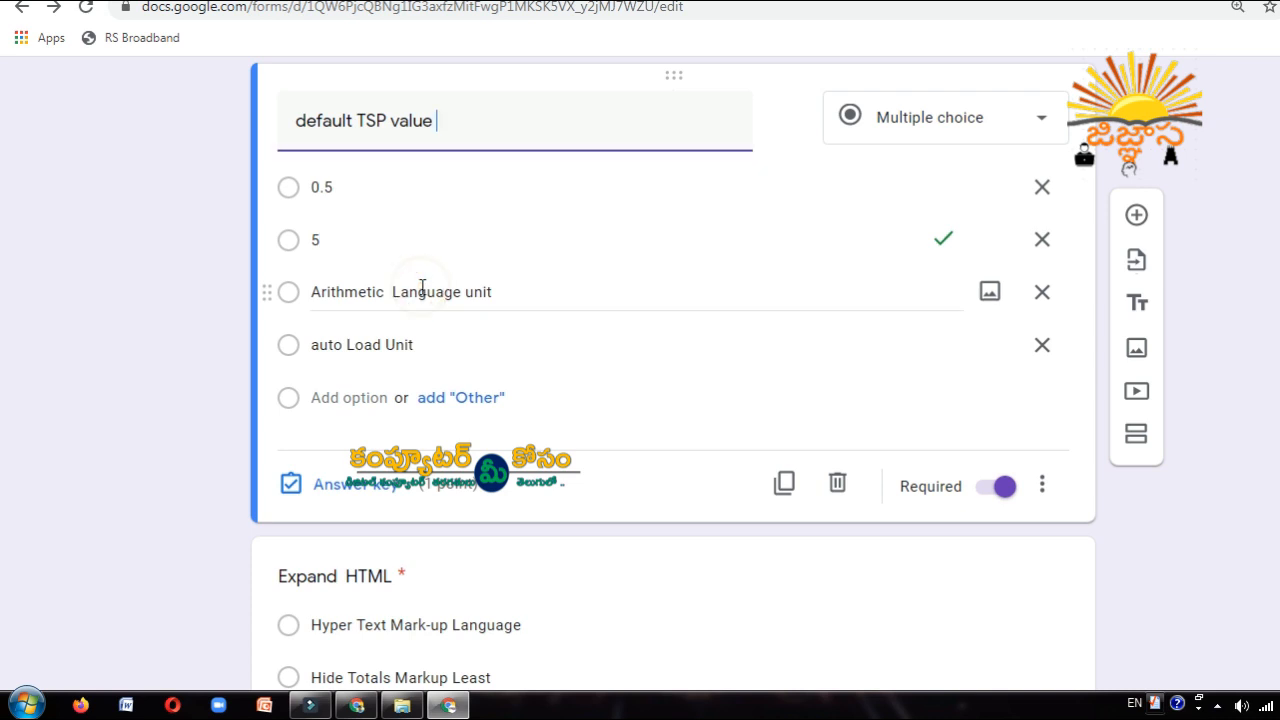
click(422, 290)
text(2.)
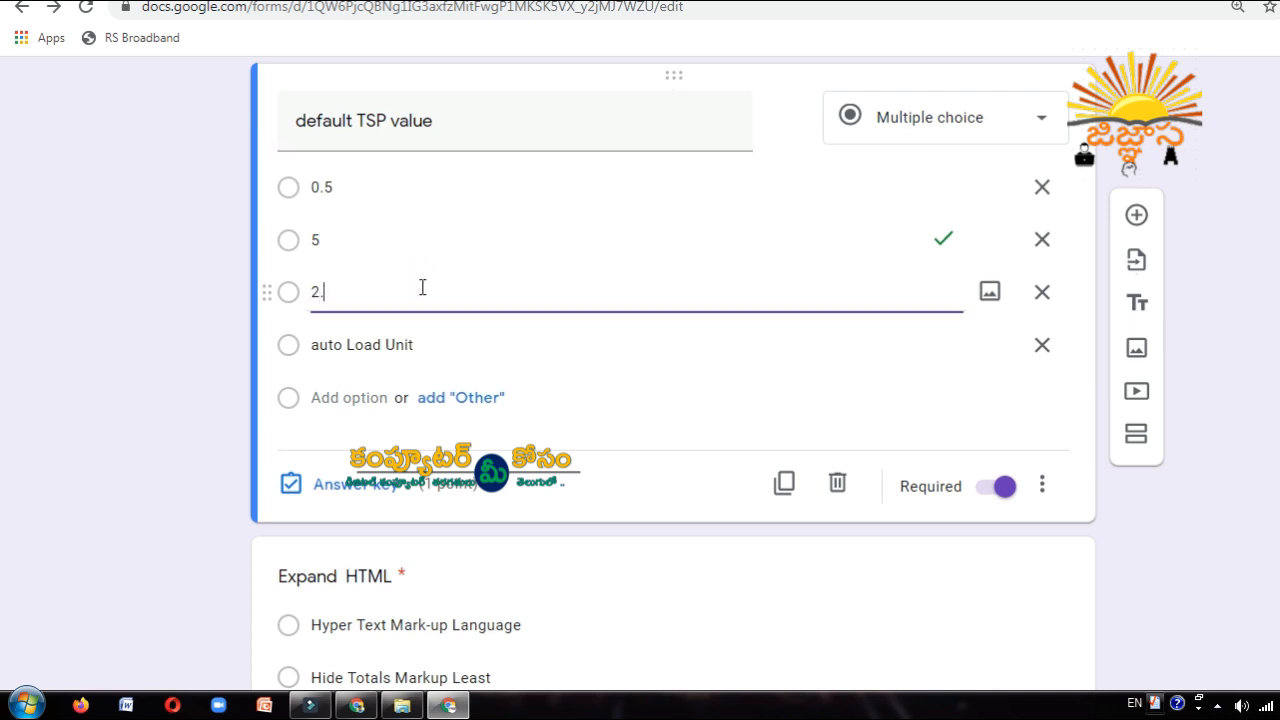
text(5)
click(365, 346)
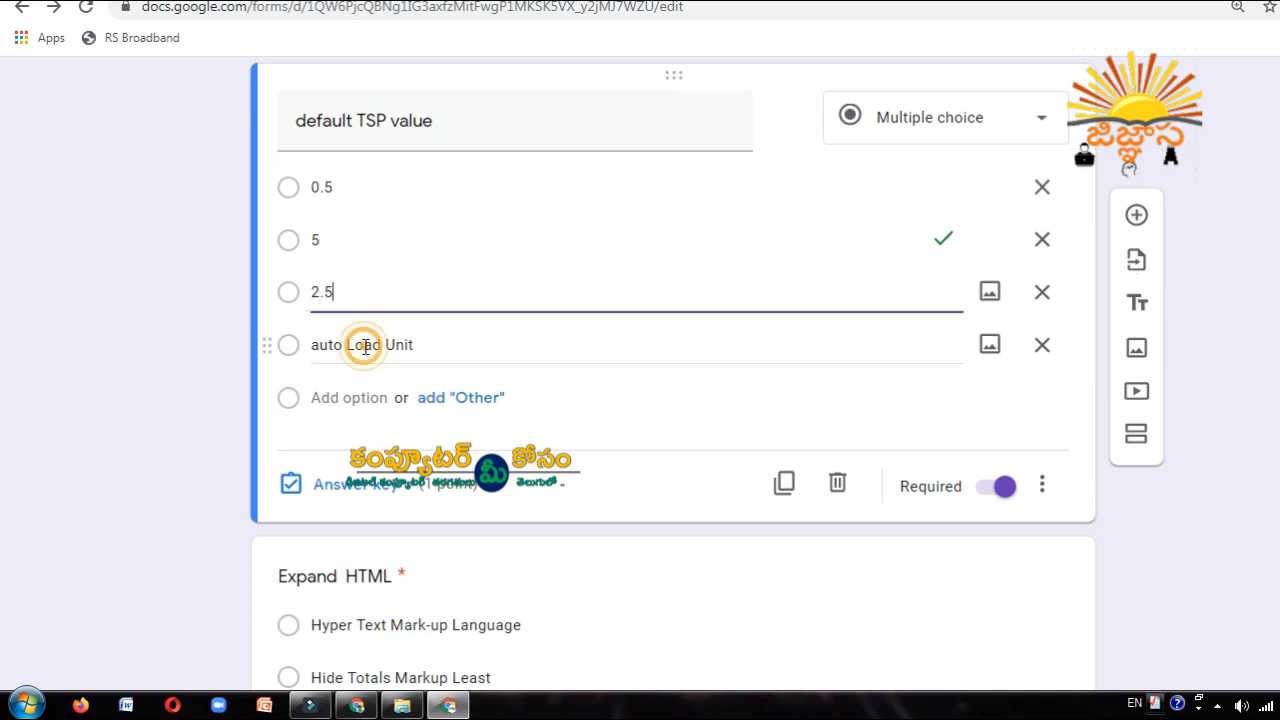
text(None)
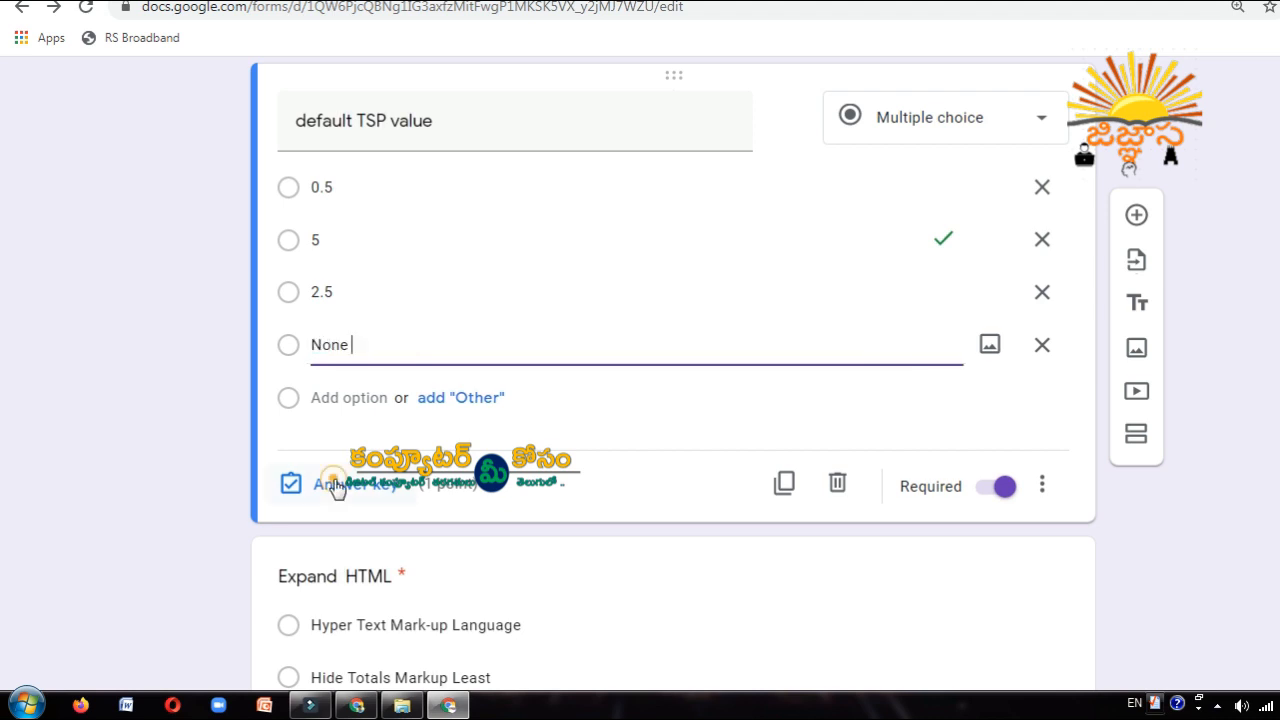
- Review the TSP question's answer key and feedback, keep 5 as the correct answer and finish the key
click(336, 486)
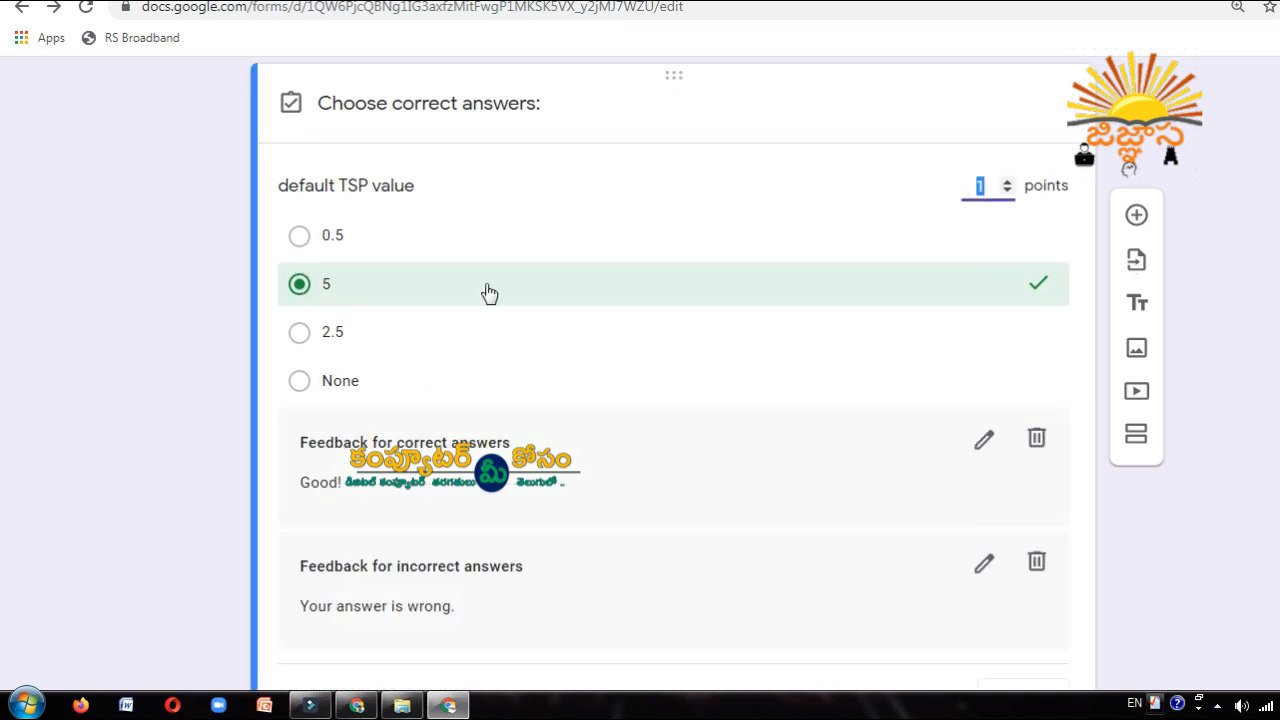
scroll(815, 374, down, 3)
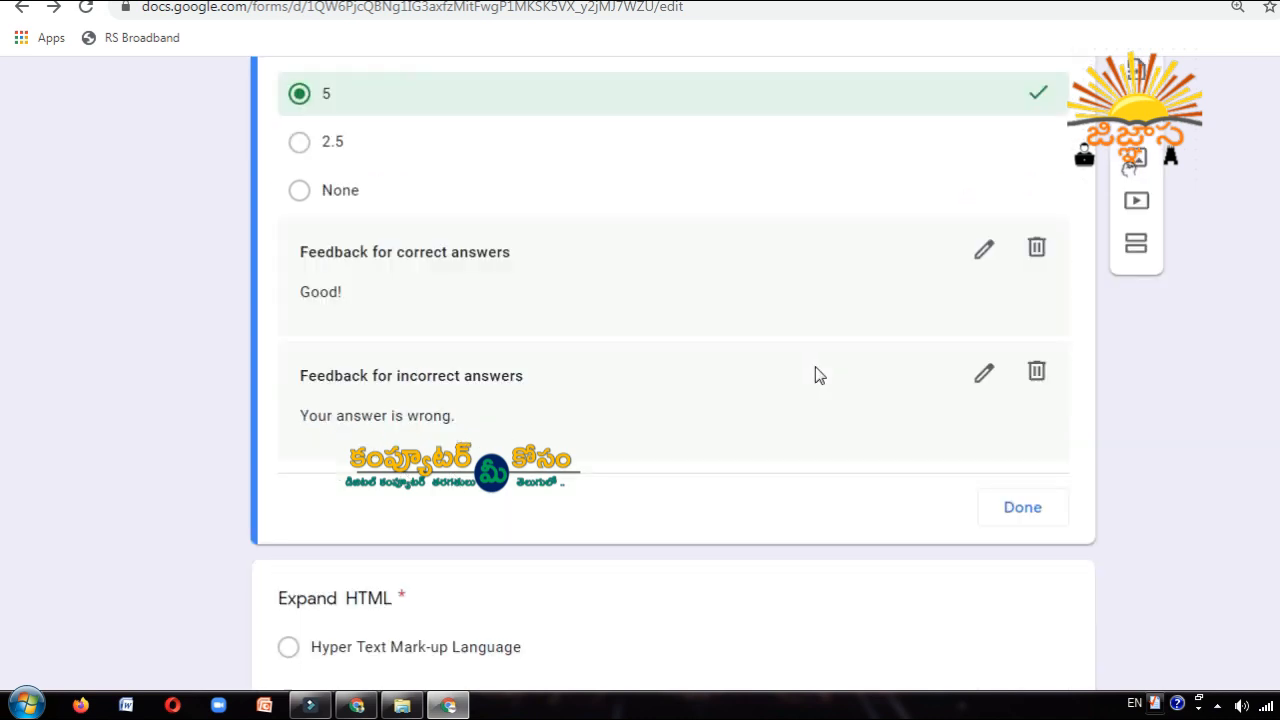
click(1026, 401)
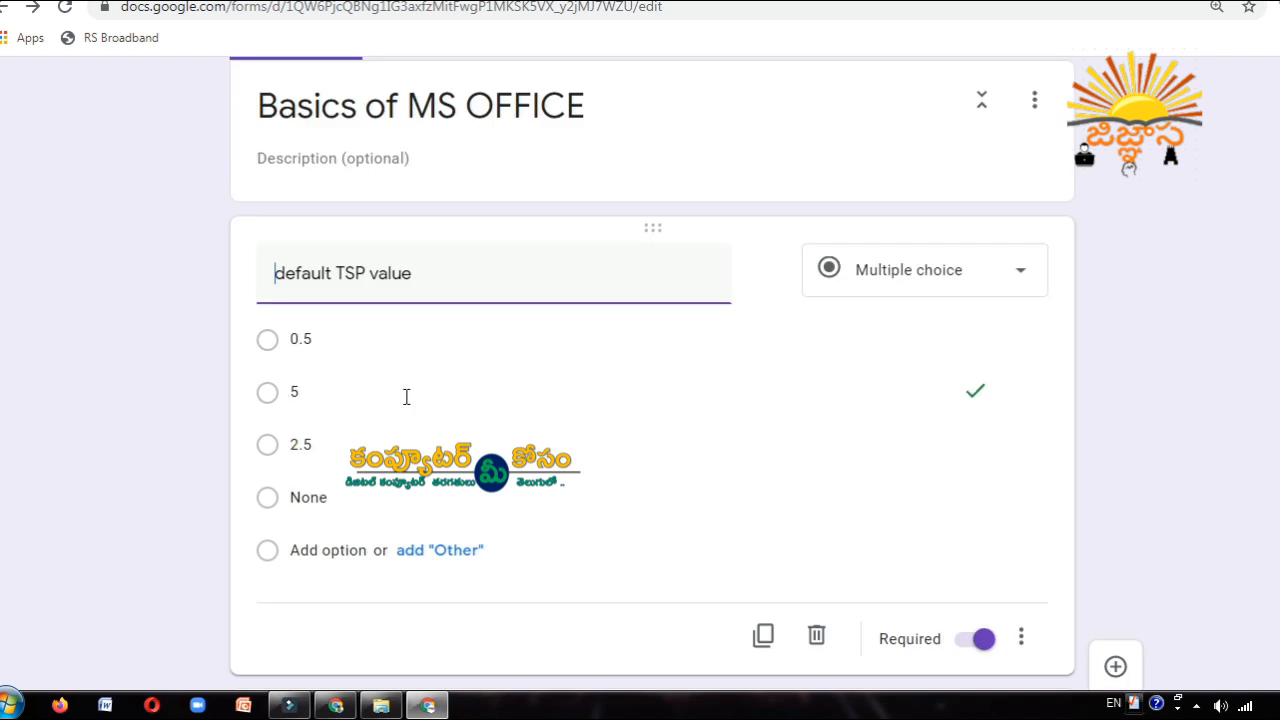
- Replace the HTML question text in the Basics of MS OFFICE section with "spread sheet is"
scroll(379, 415, down, 3)
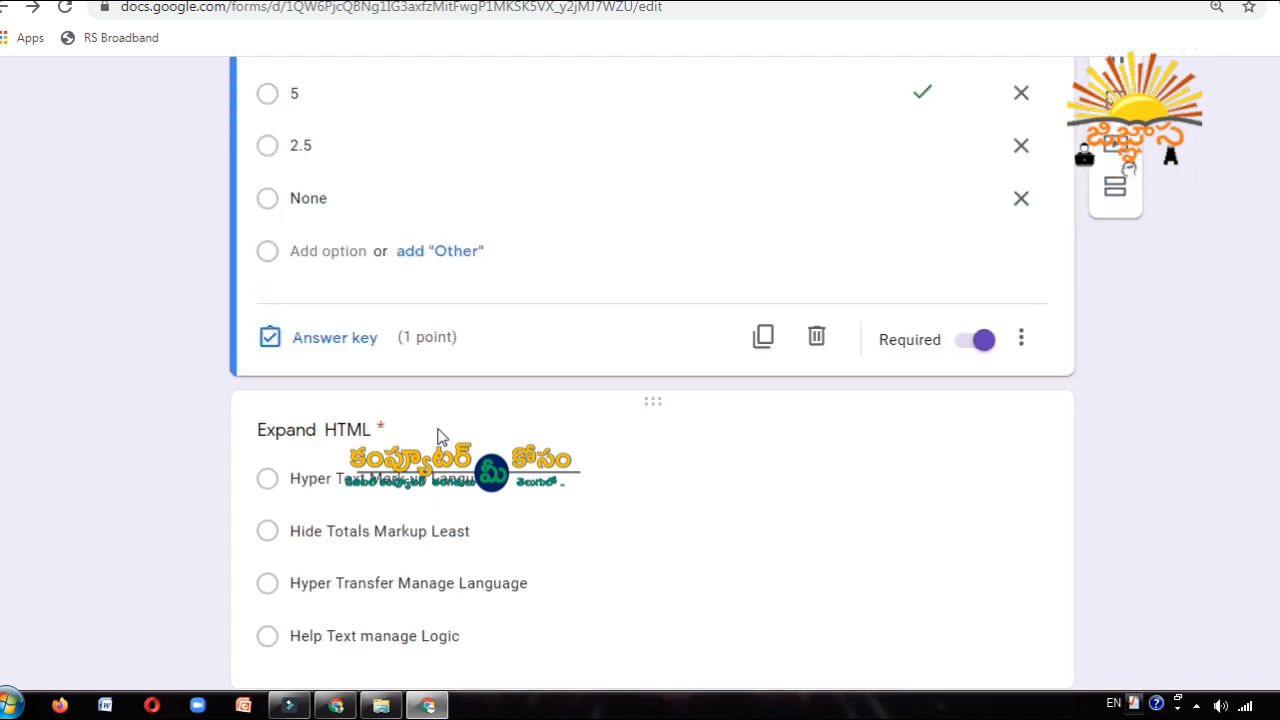
click(344, 432)
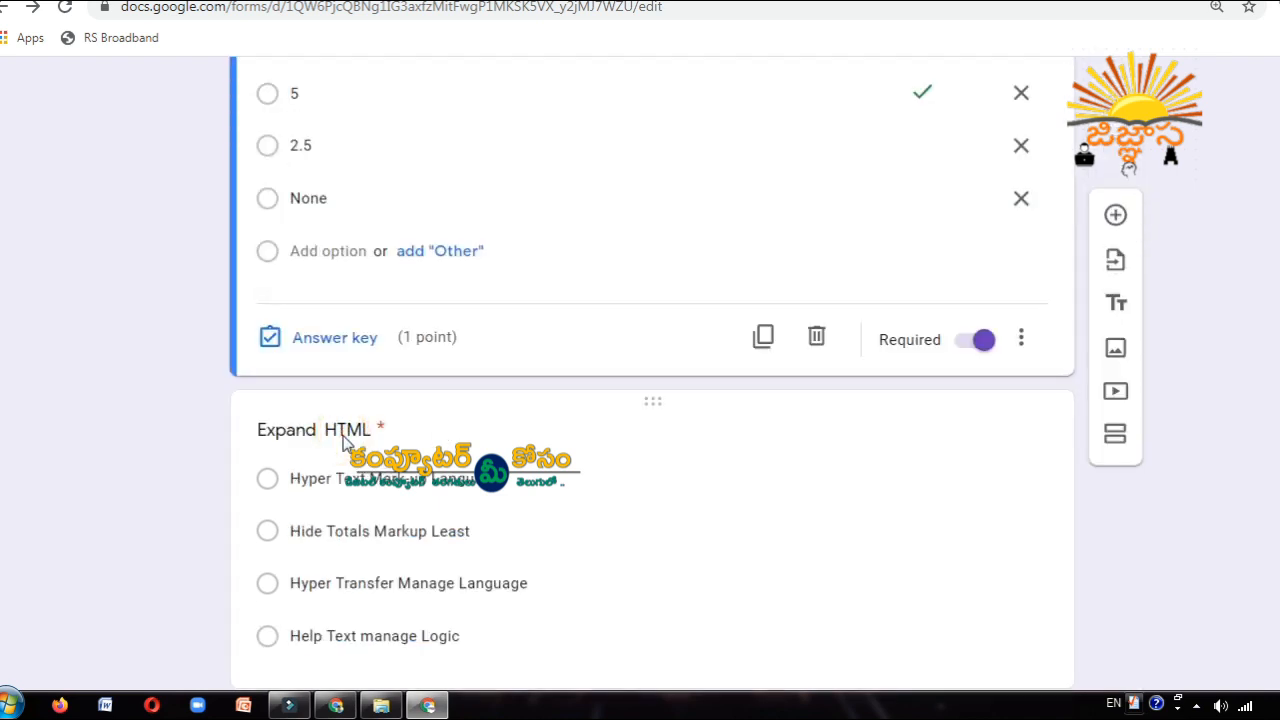
scroll(444, 420, down, 1)
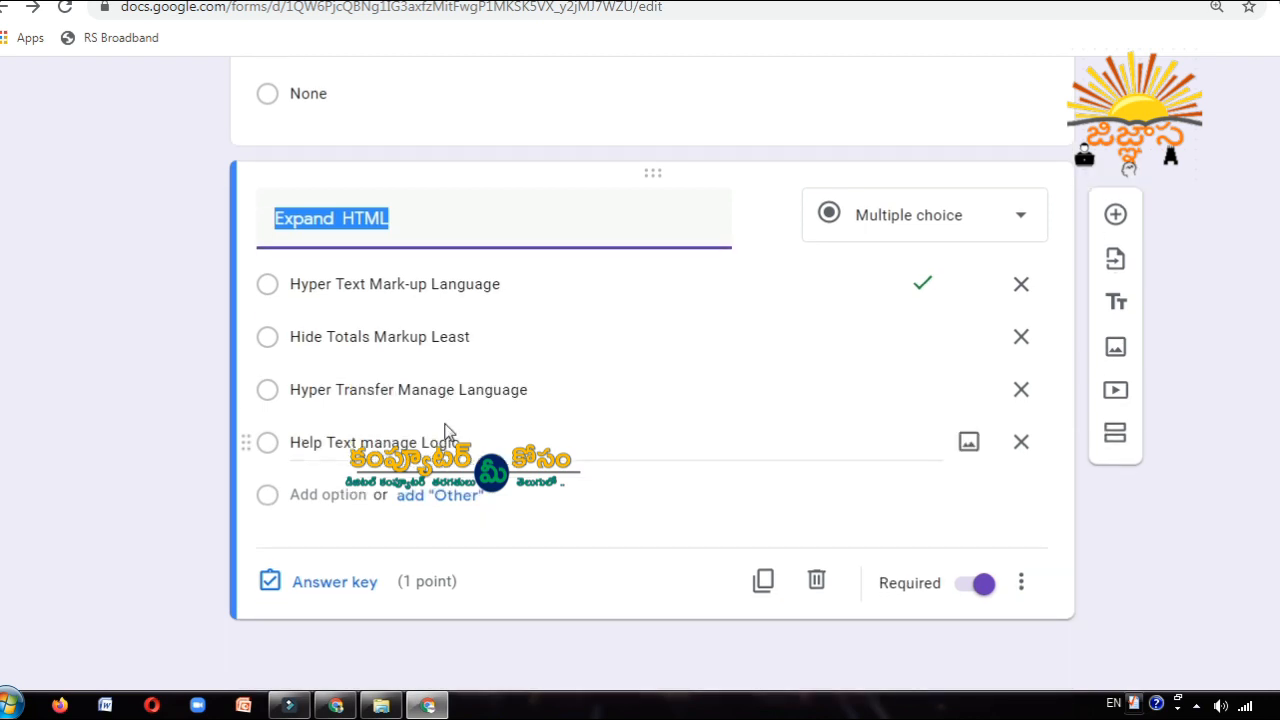
scroll(443, 428, down, 4)
scroll(447, 432, up, 2)
scroll(447, 432, down, 8)
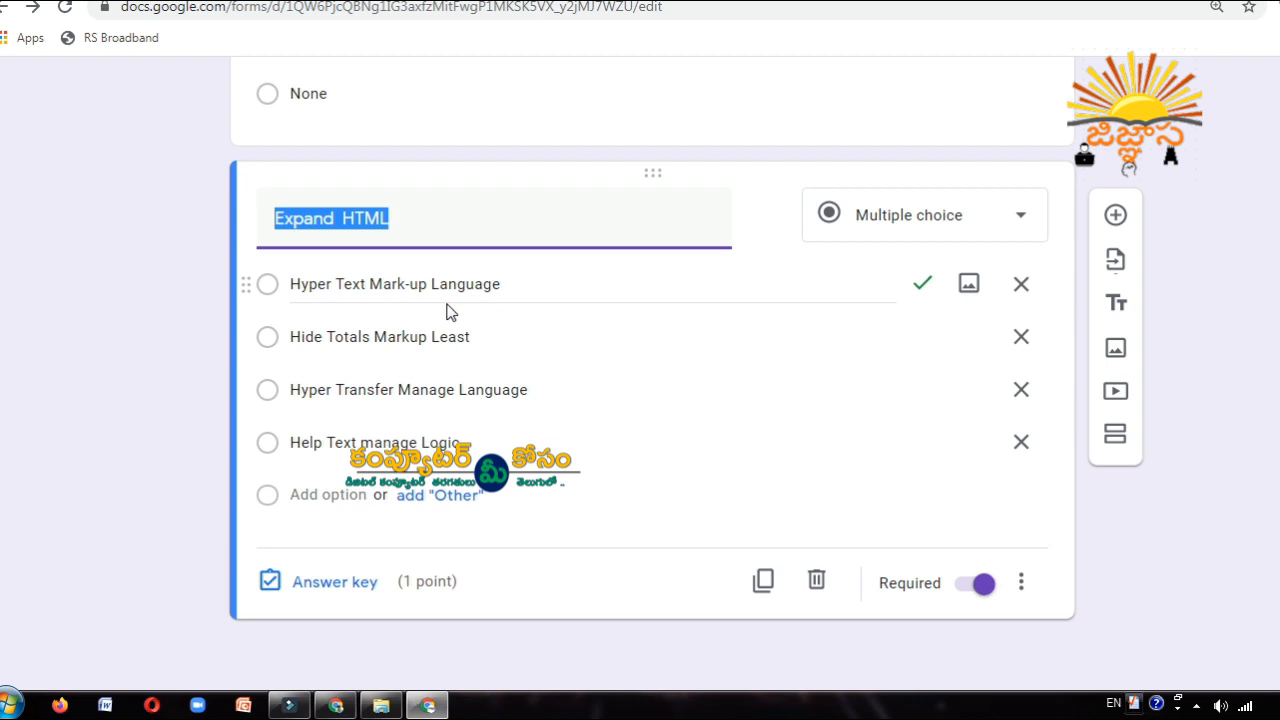
scroll(483, 322, up, 8)
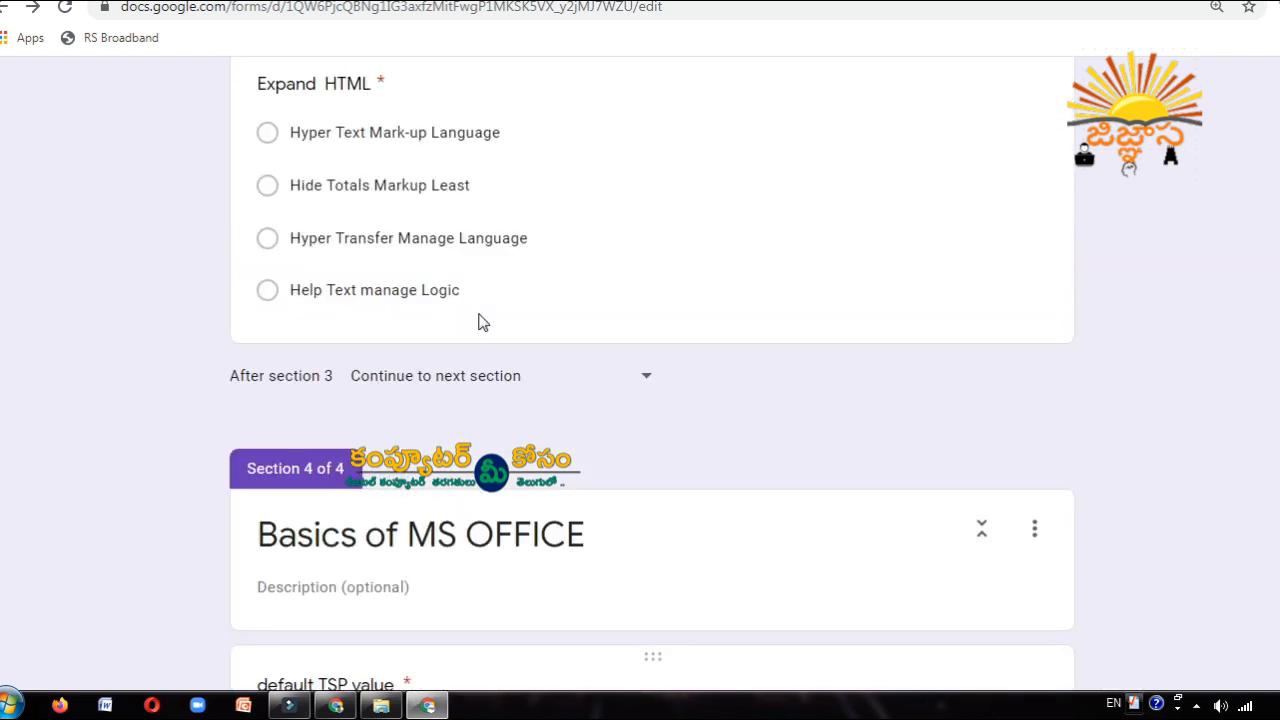
scroll(483, 322, down, 8)
click(402, 221)
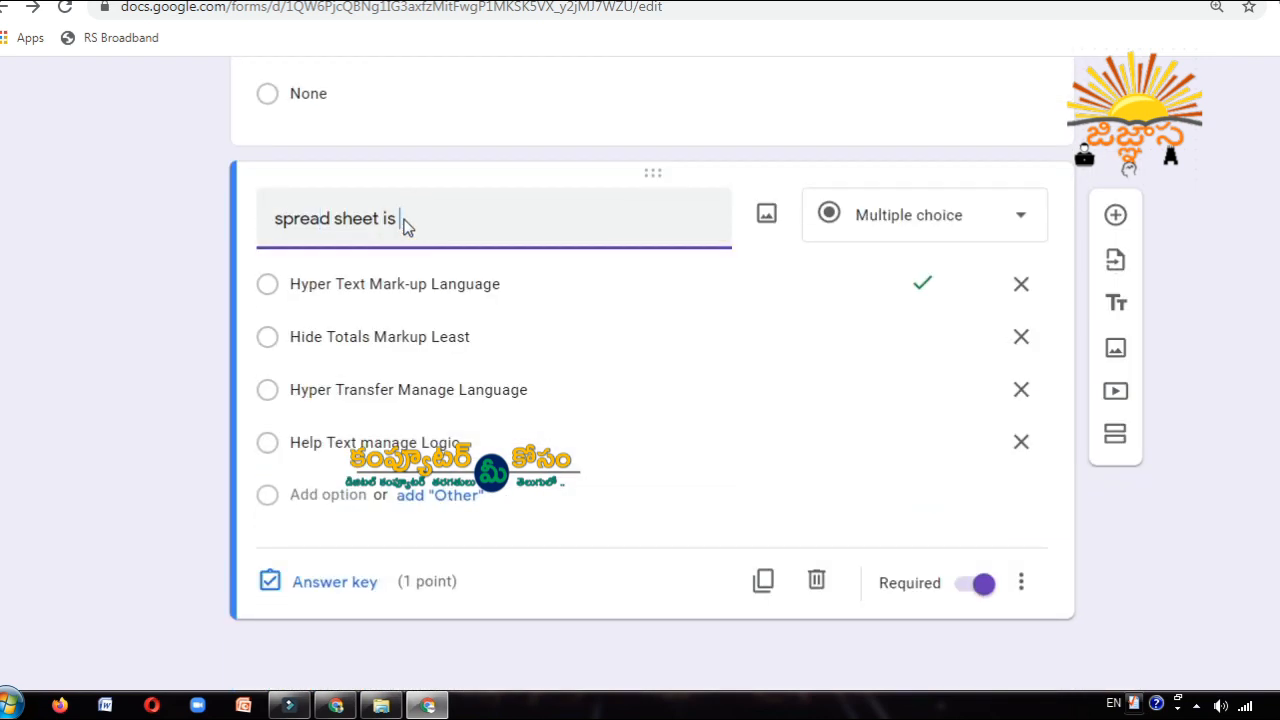
- Replace the first option of the spread sheet question with "MS Excel"
click(437, 286)
triple_click(437, 288)
text(MS Excel)
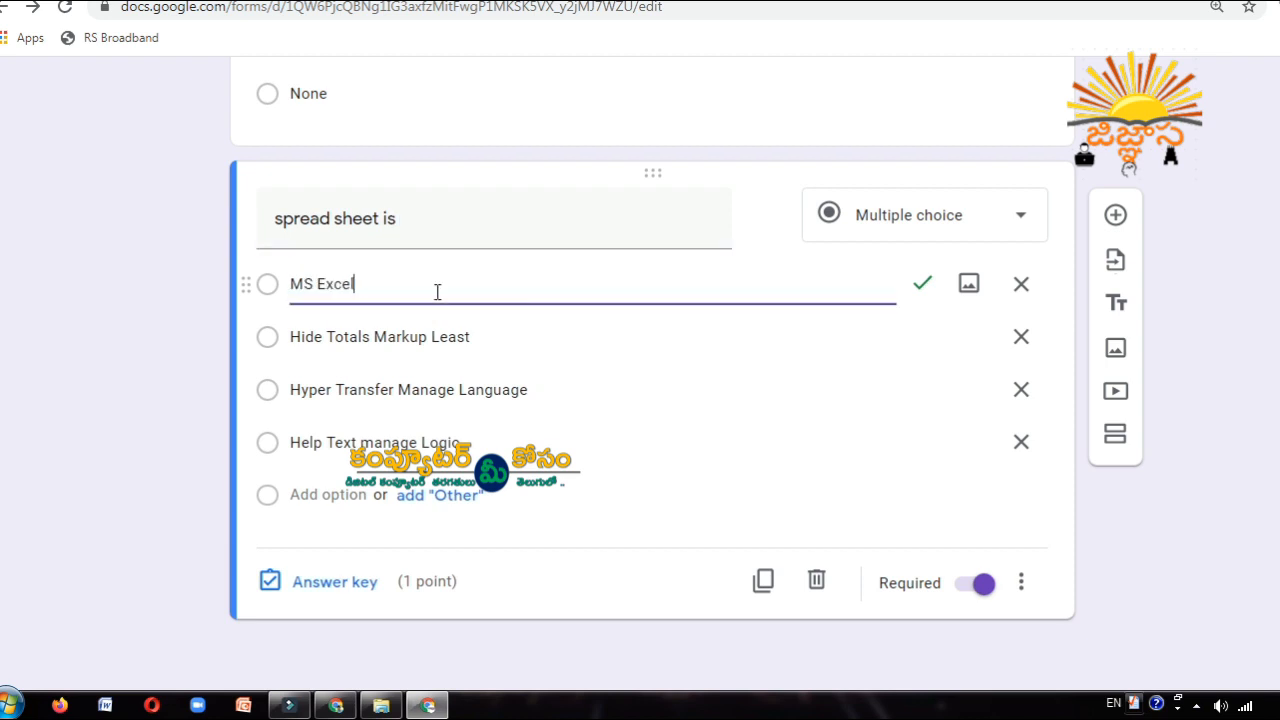
- Replace the remaining three options of the spread sheet question with "MS Word", "a browser" and "all of the above"
triple_click(410, 342)
text(MS W)
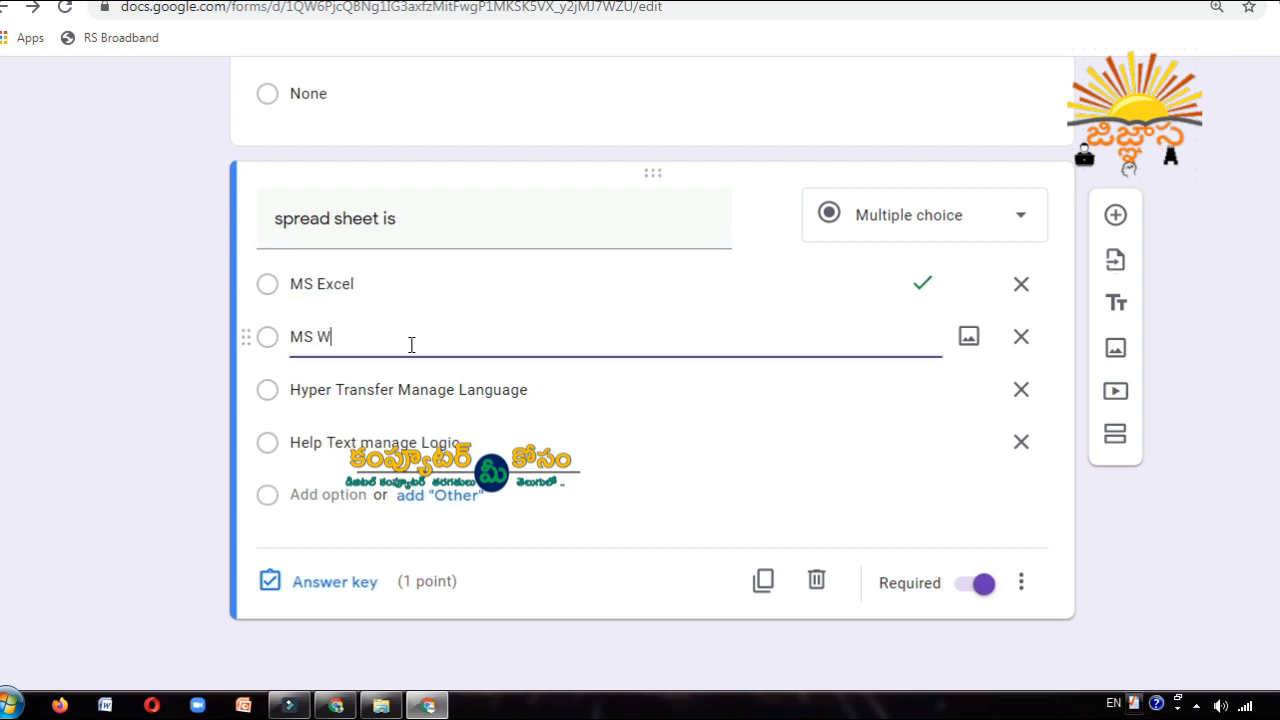
click(396, 388)
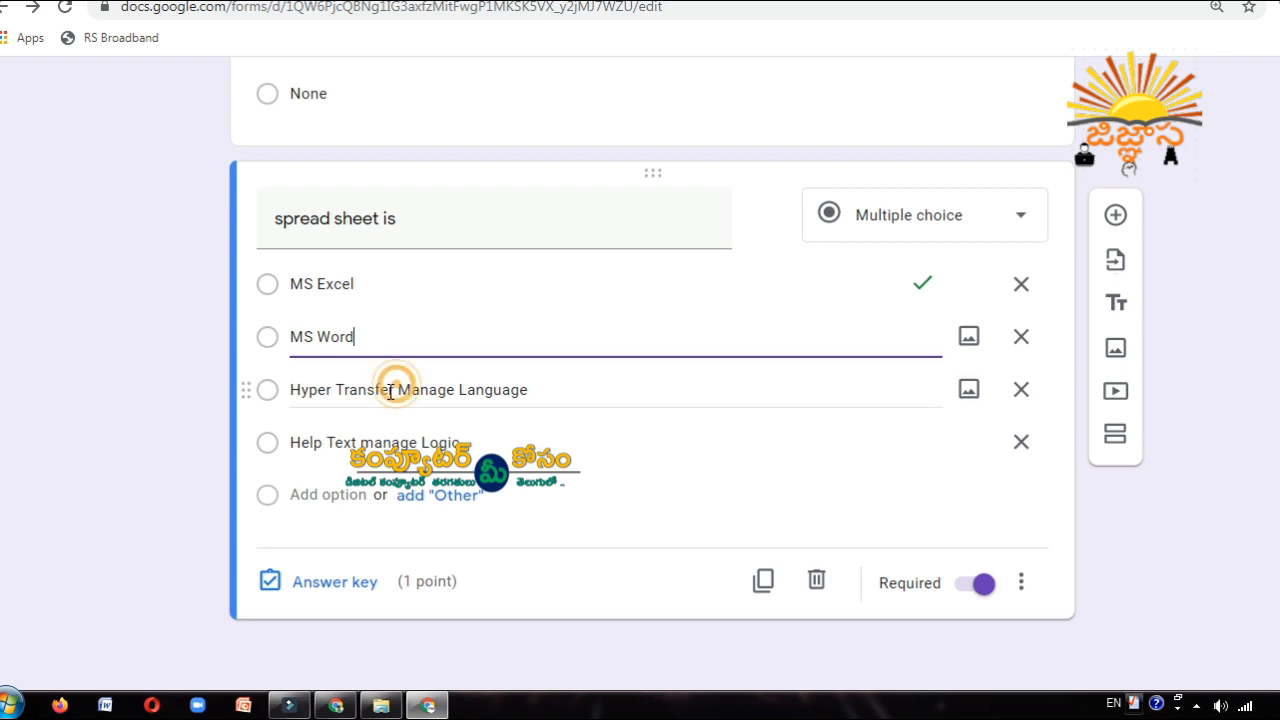
triple_click(391, 388)
text(a browser)
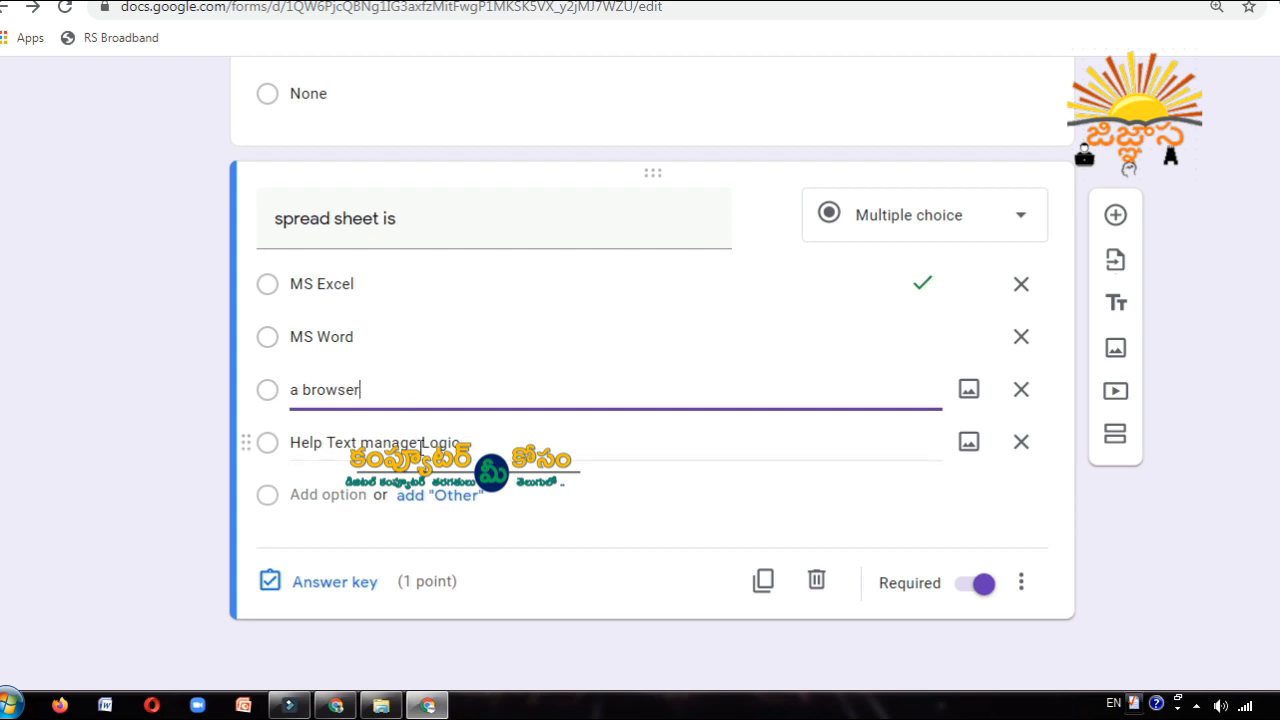
triple_click(421, 443)
text(al)
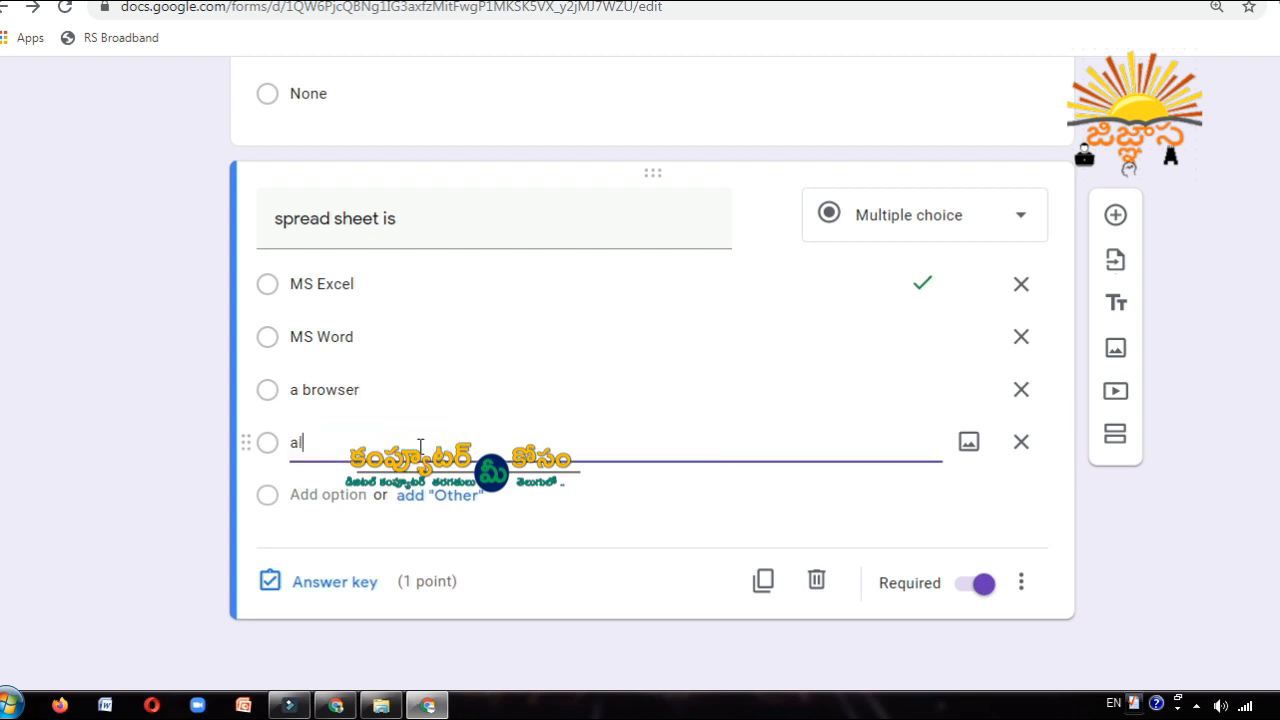
text(l of the above)
- Review the spread sheet question's answer key and feedback, keep MS Excel as the correct answer and finish the key
click(371, 581)
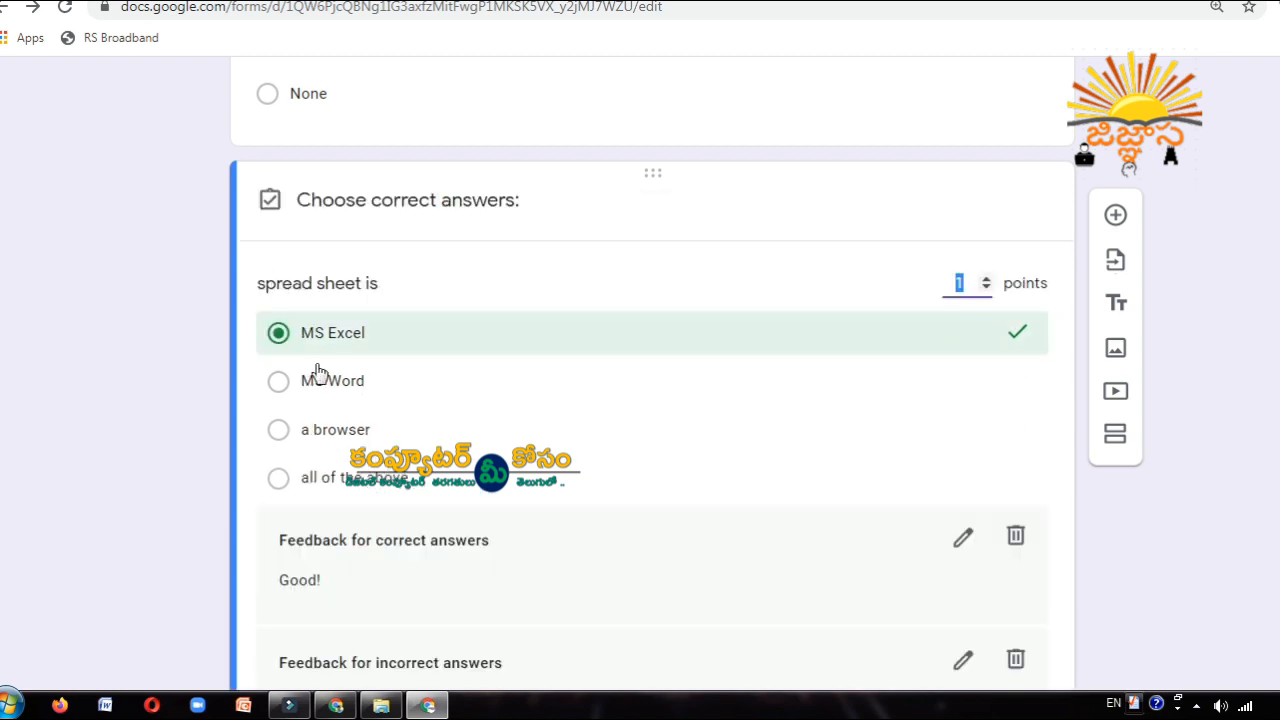
scroll(790, 443, down, 2)
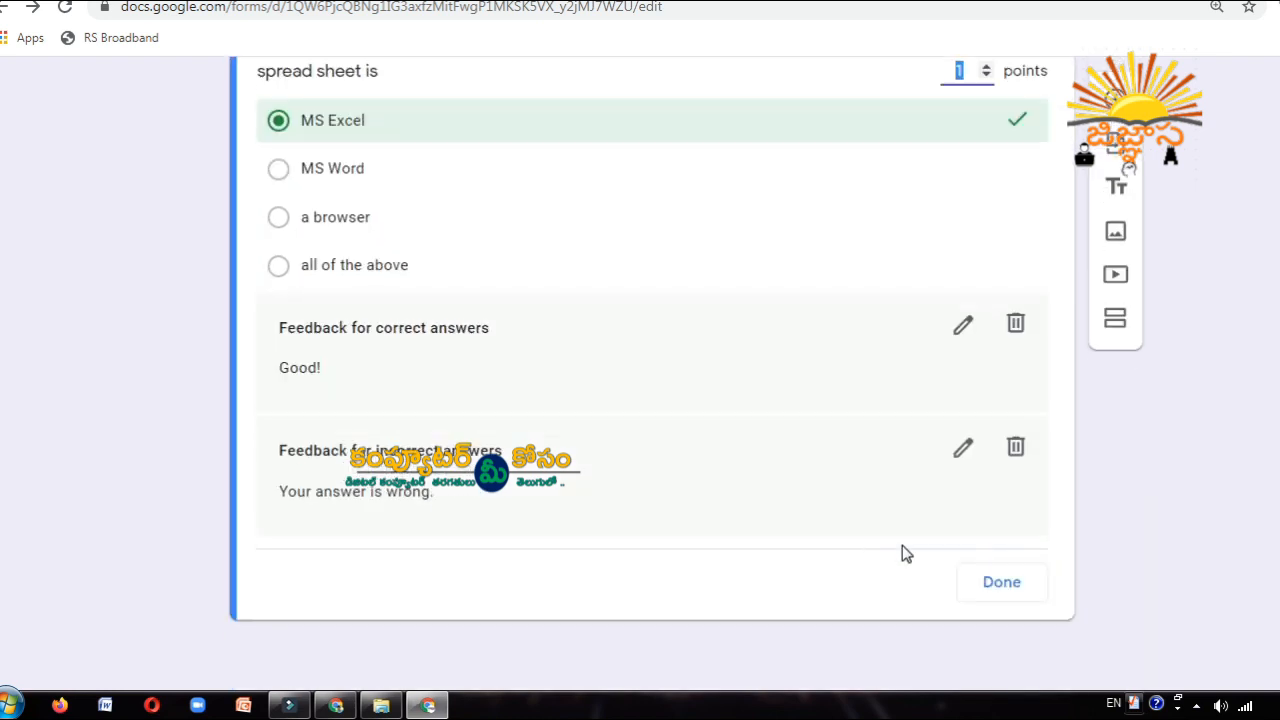
click(1003, 582)
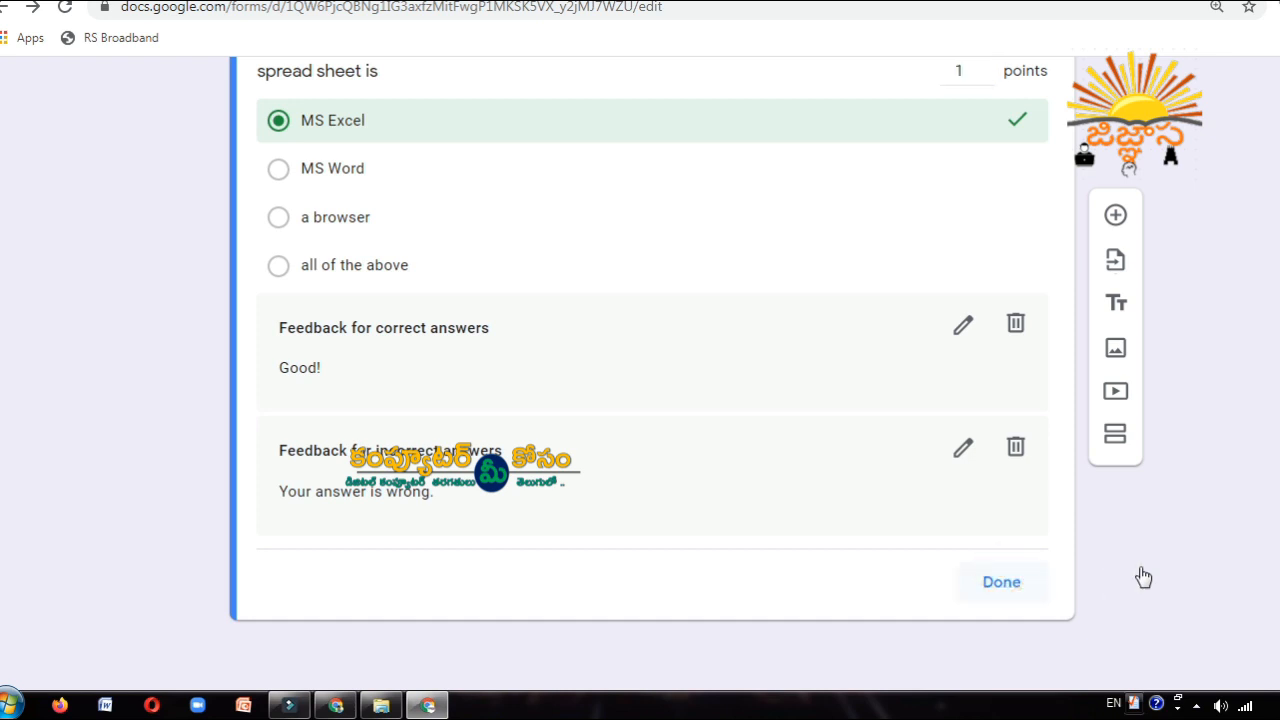
- Open a preview of the quiz form and return to the form editor
scroll(794, 377, up, 4)
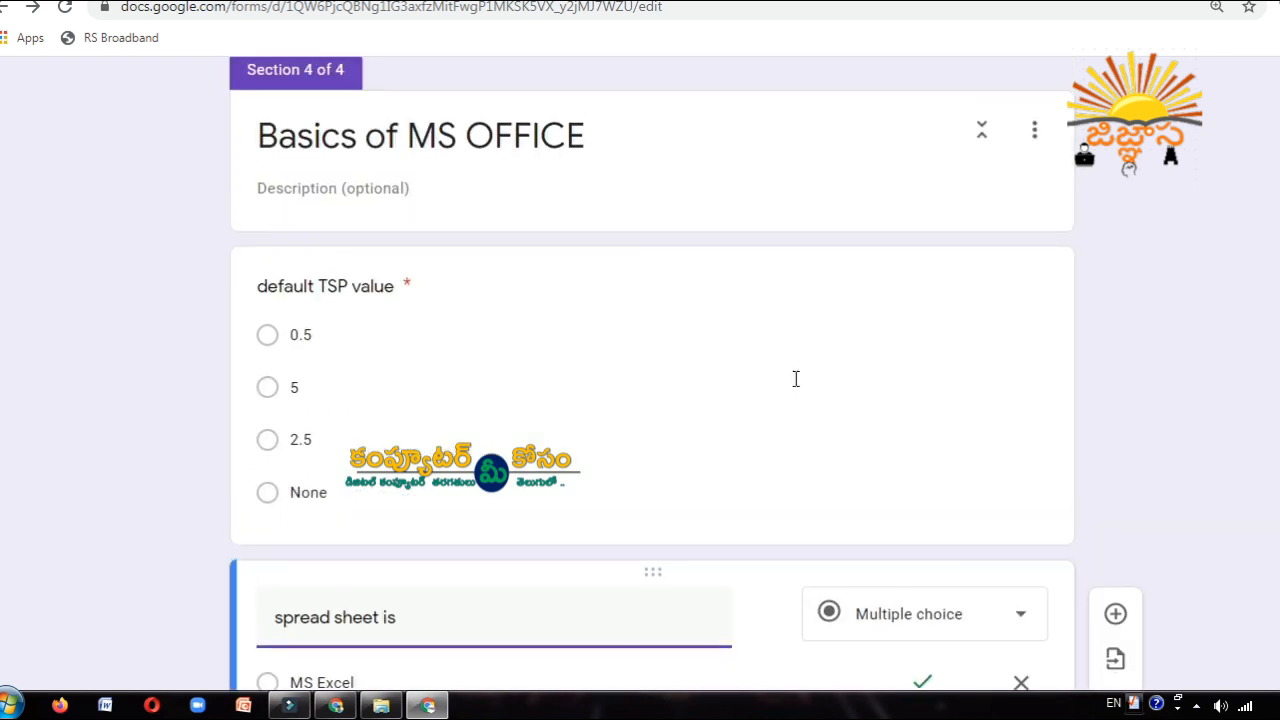
scroll(796, 378, up, 10)
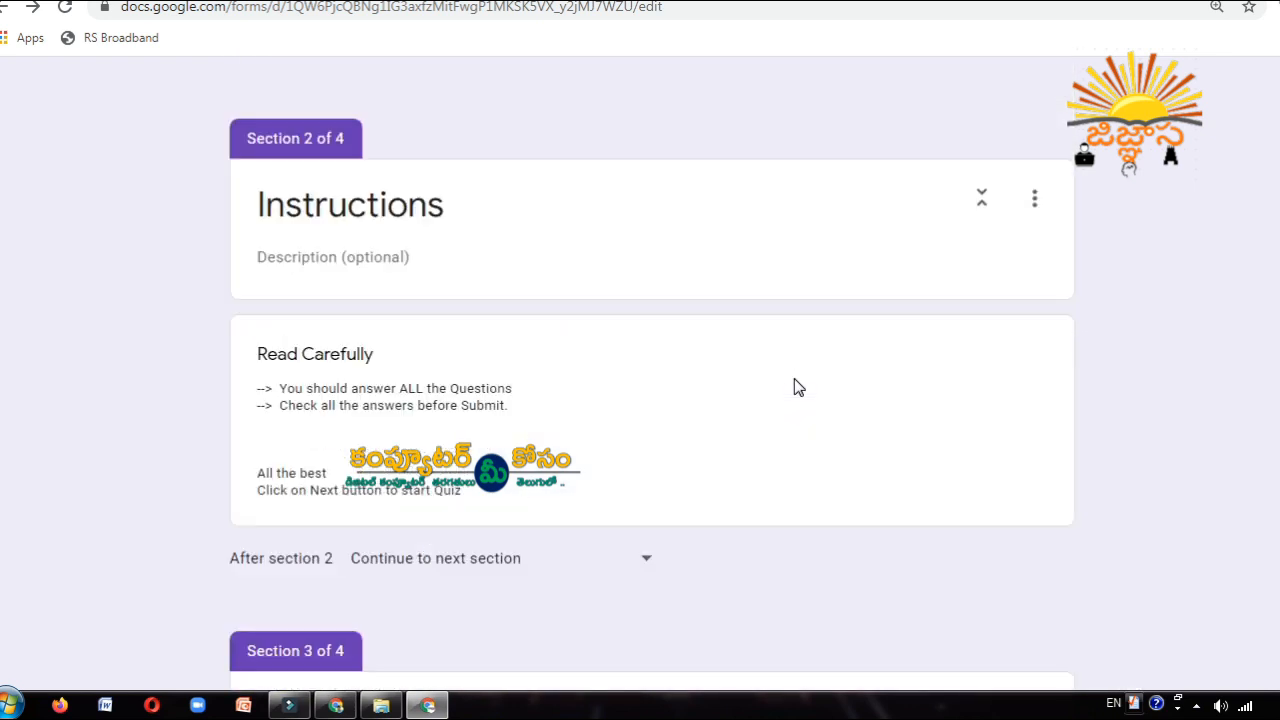
scroll(796, 386, up, 10)
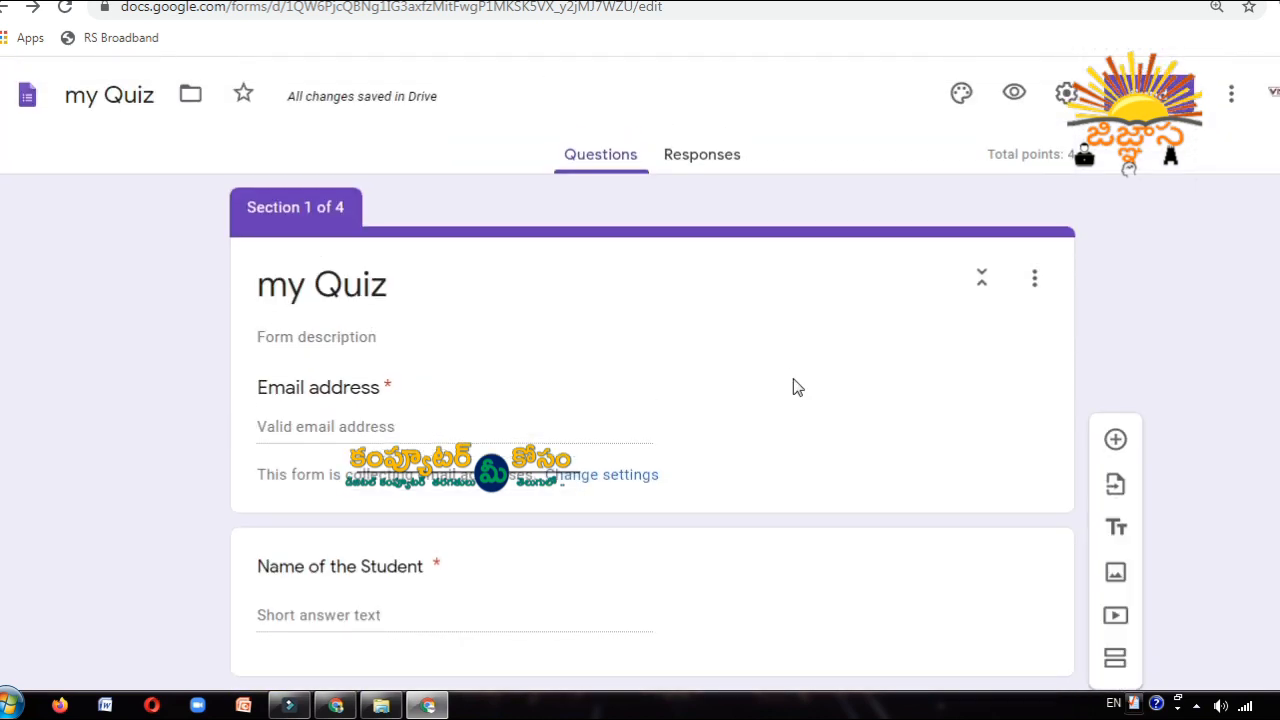
click(1018, 93)
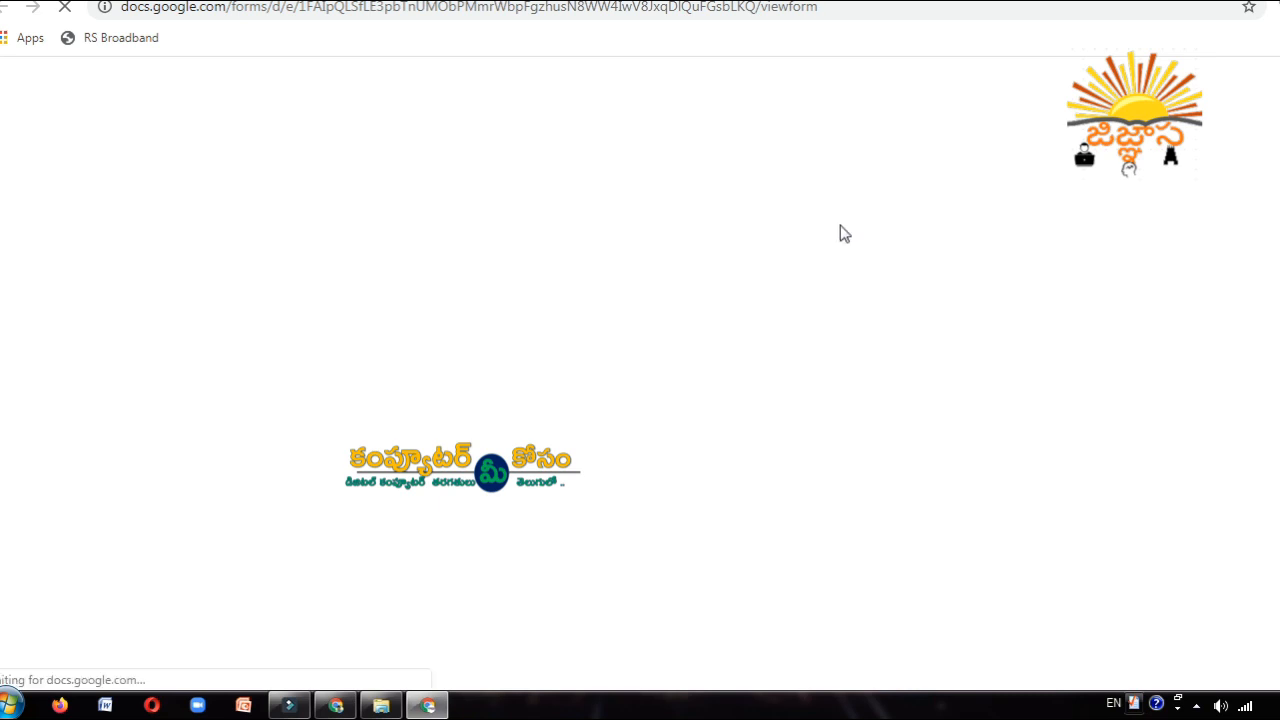
key(ctrl+w)
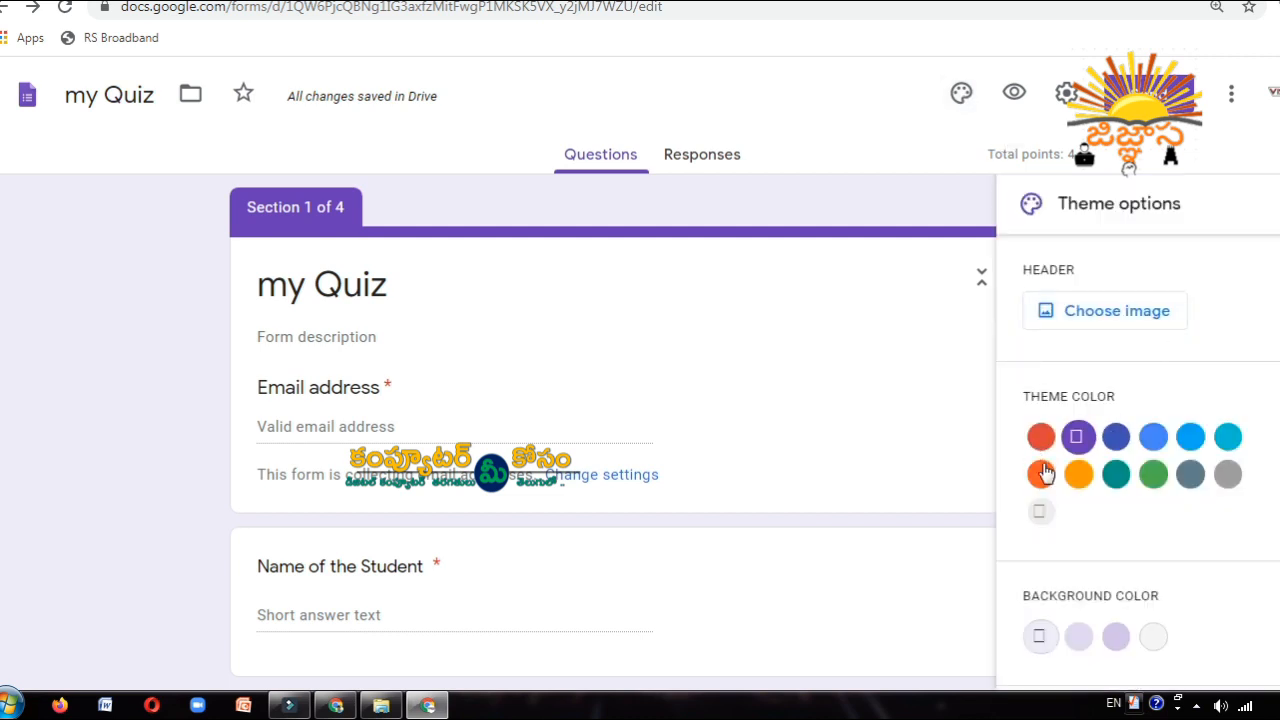
- Set the form's theme color to green and its background to the darkest green shade
click(1151, 475)
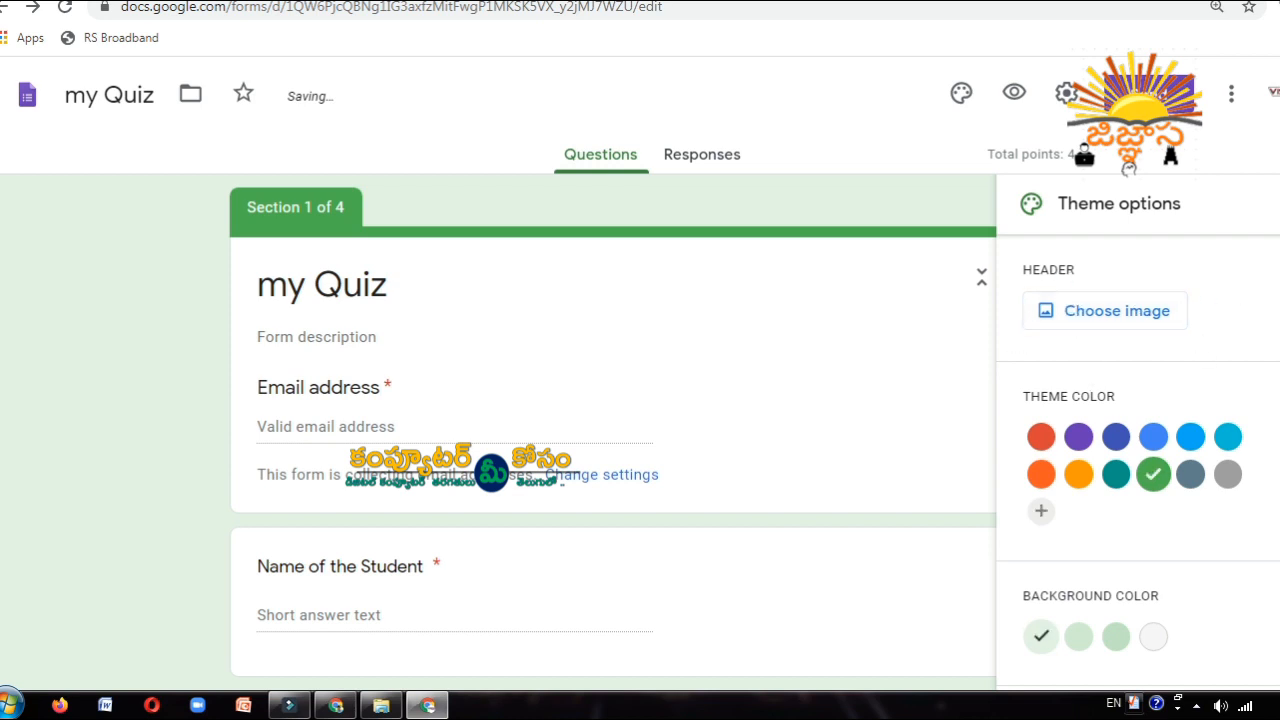
scroll(1138, 460, down, 2)
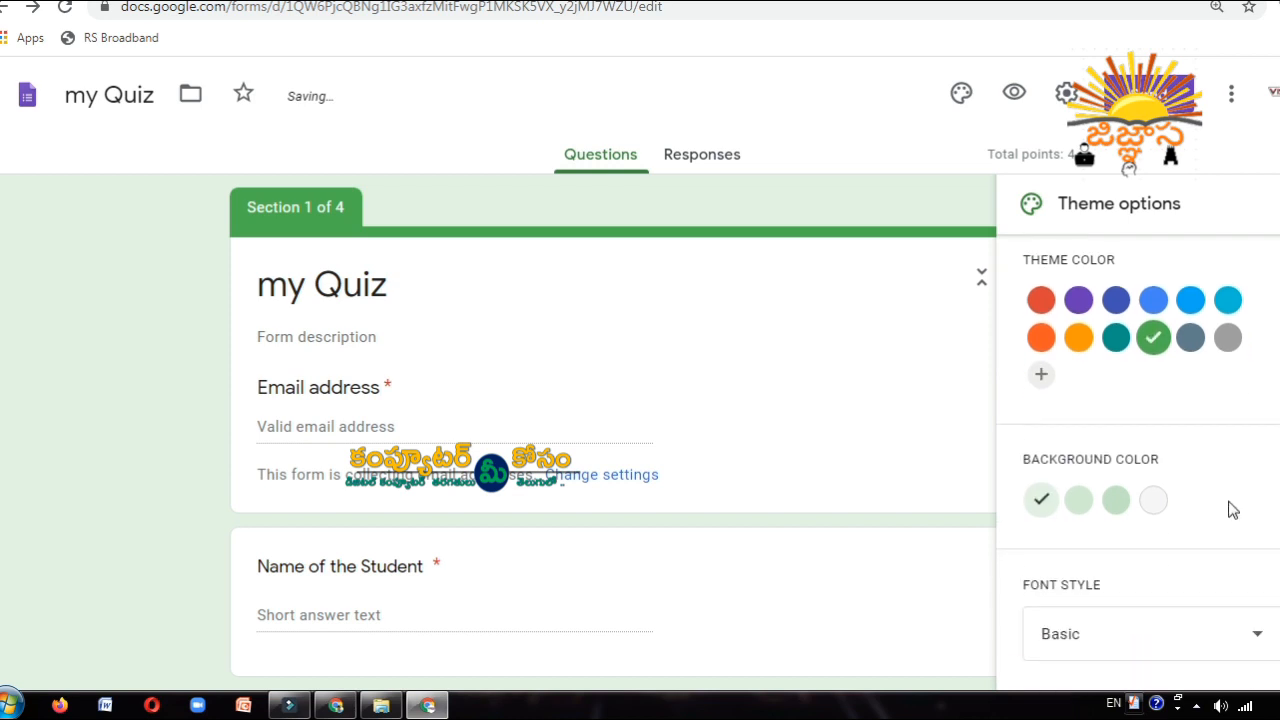
click(1128, 504)
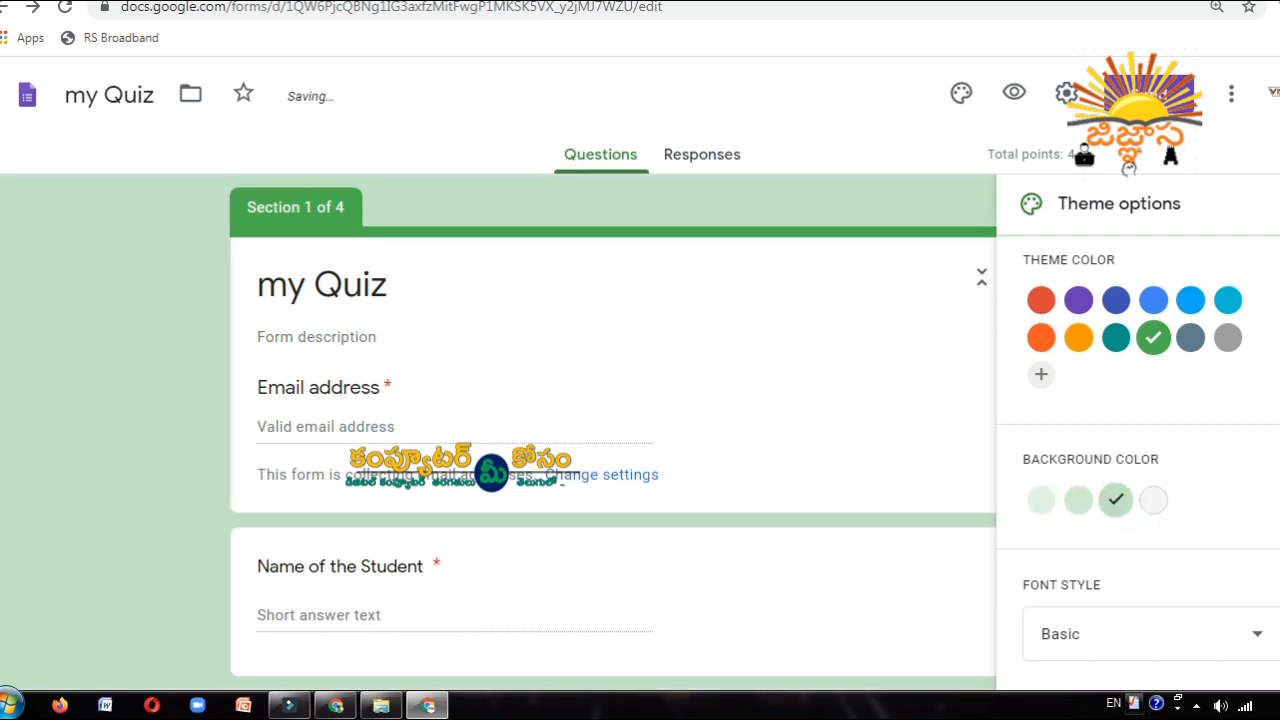
- Try the Playful font style, settle on Formal for the form and close the theme options
click(1262, 645)
click(1100, 605)
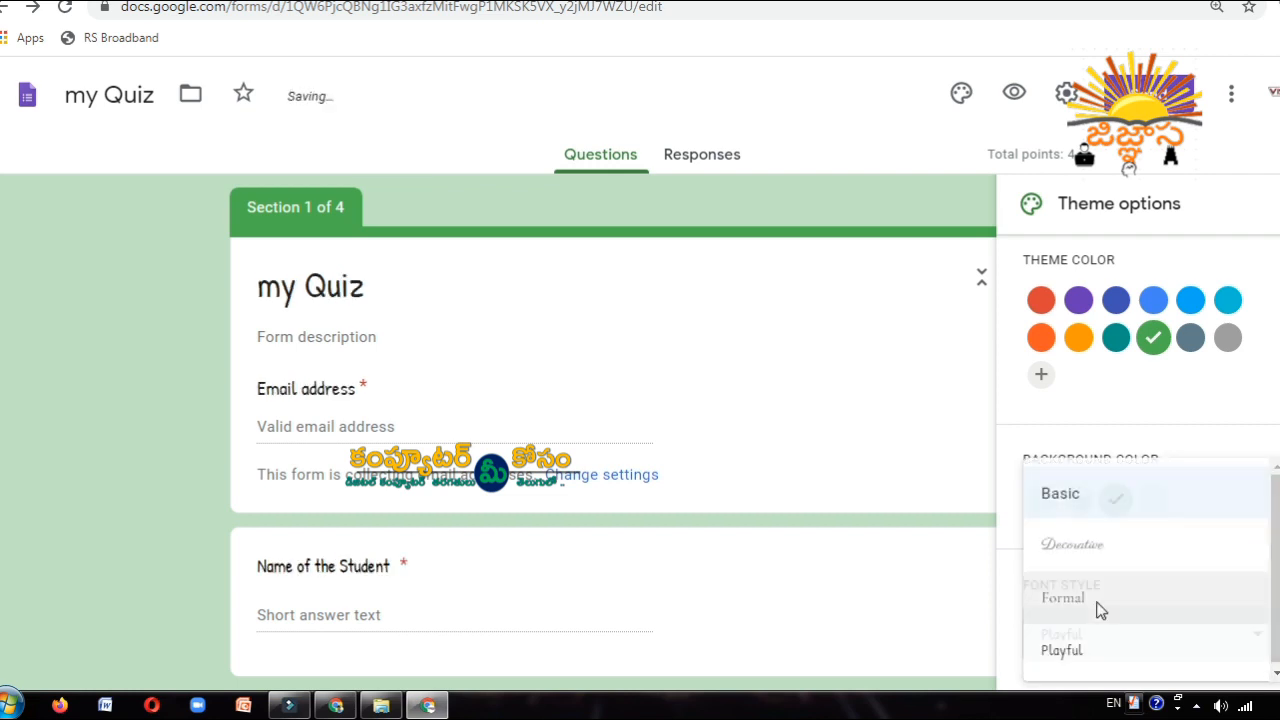
click(1221, 650)
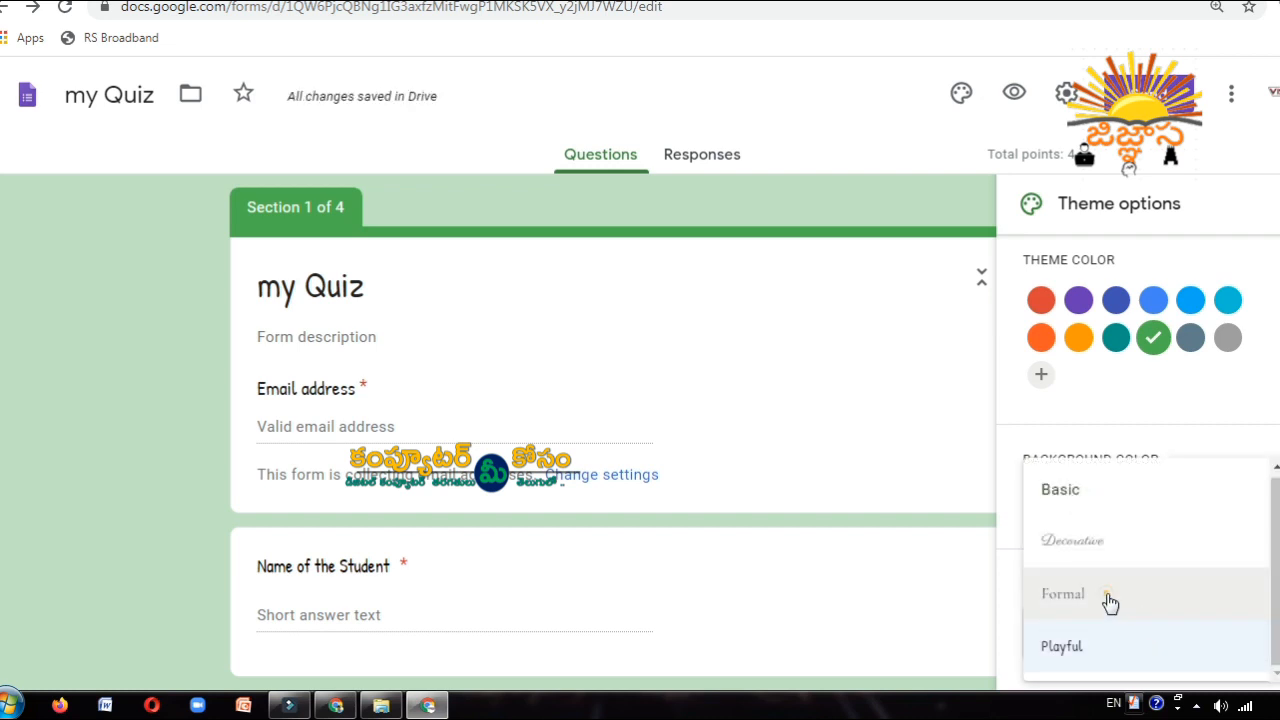
click(1110, 600)
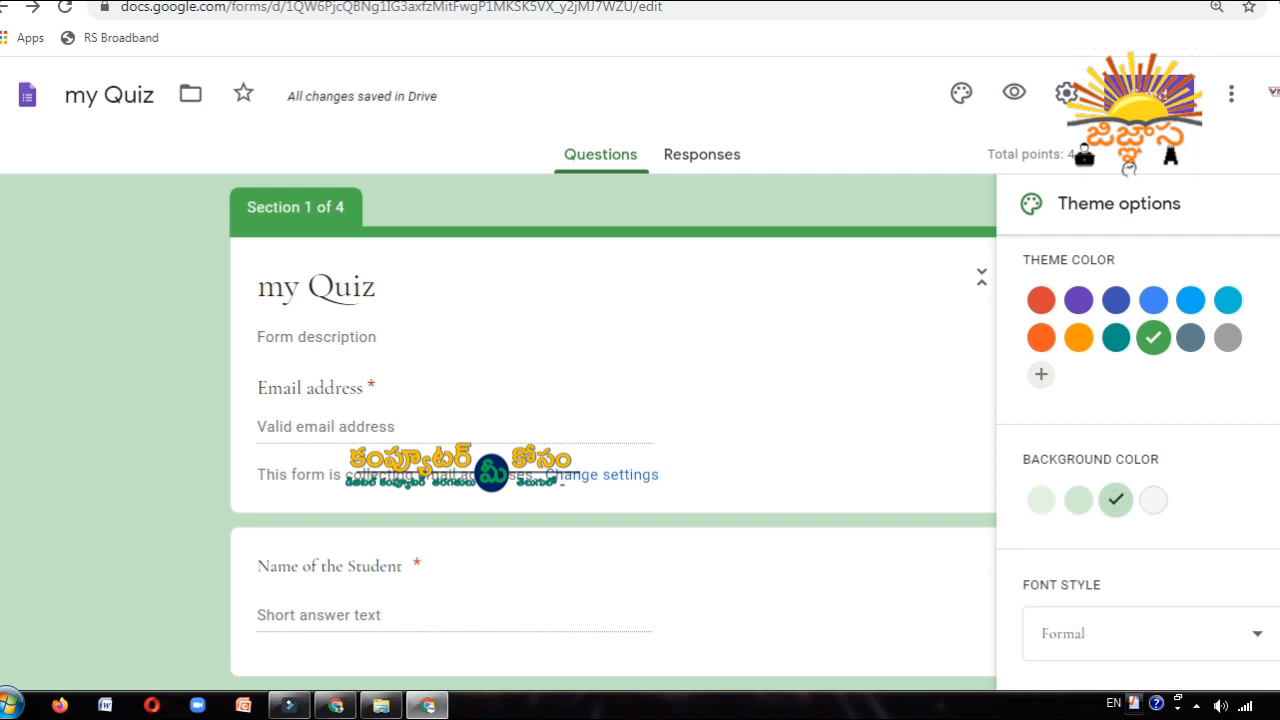
scroll(1138, 450, up, 2)
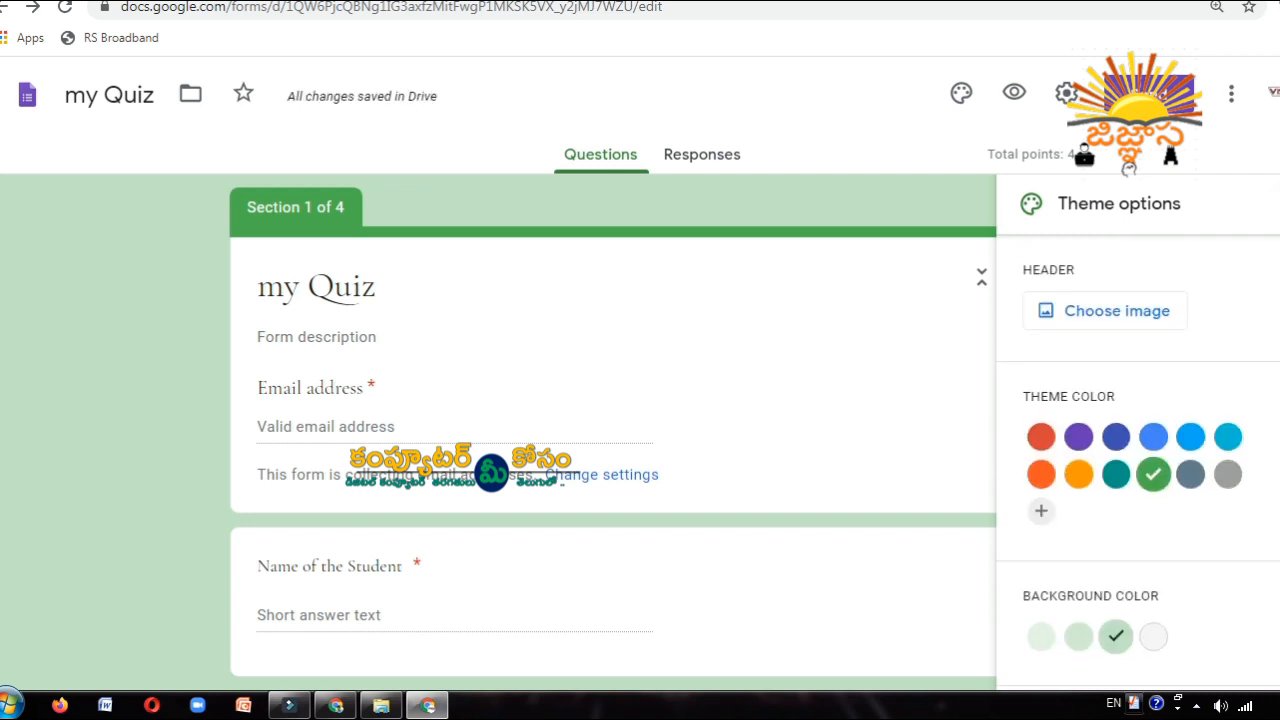
click(1279, 204)
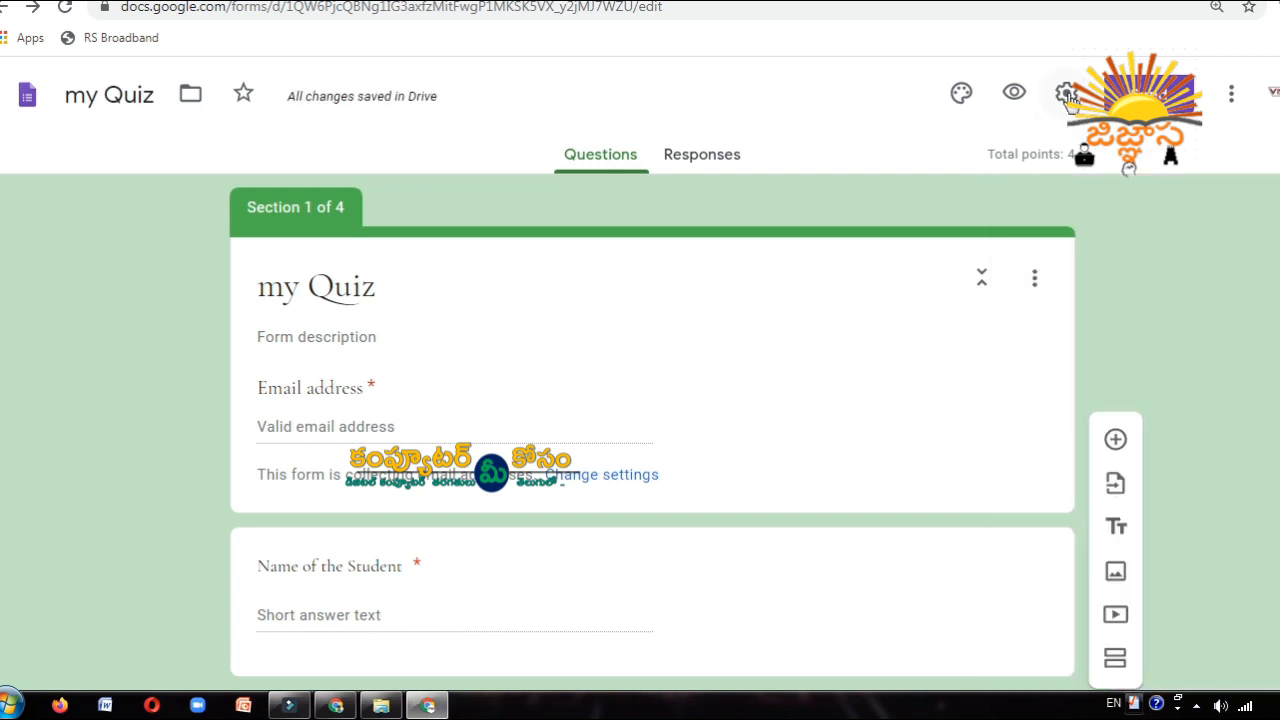
- Open the form's general settings and limit each respondent to 1 response, leaving summary charts and text responses off
click(1068, 96)
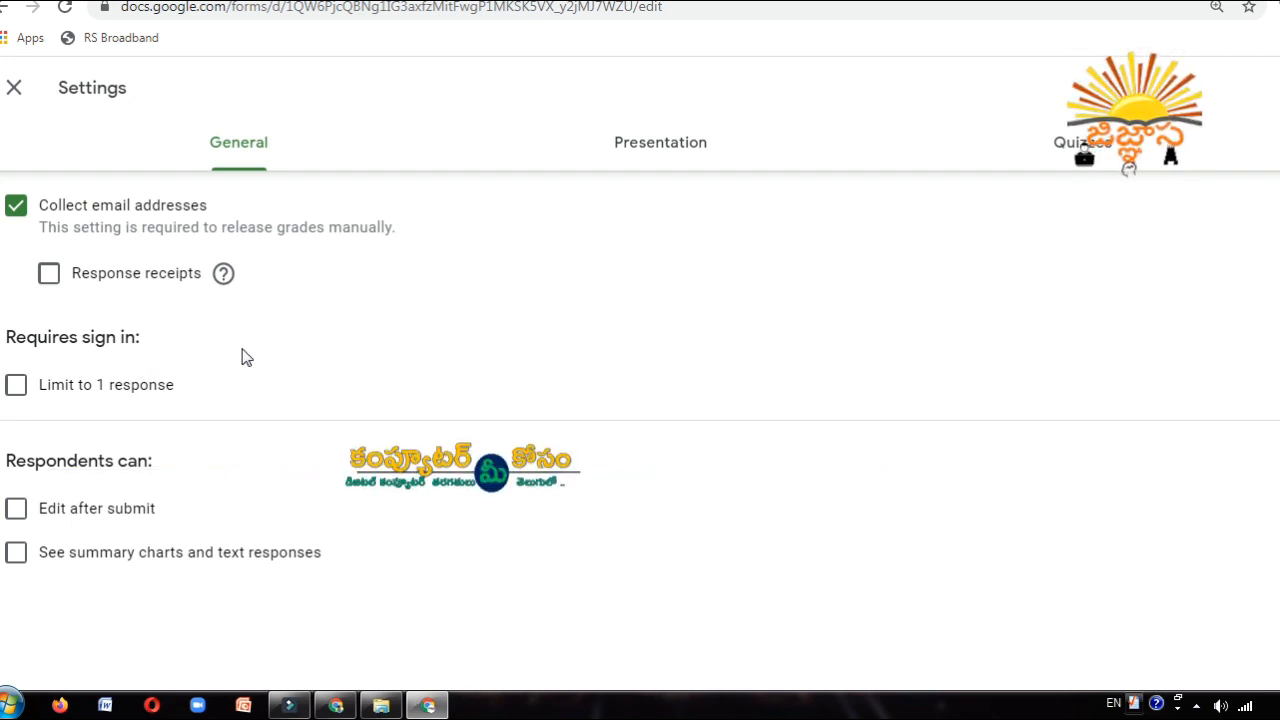
click(24, 392)
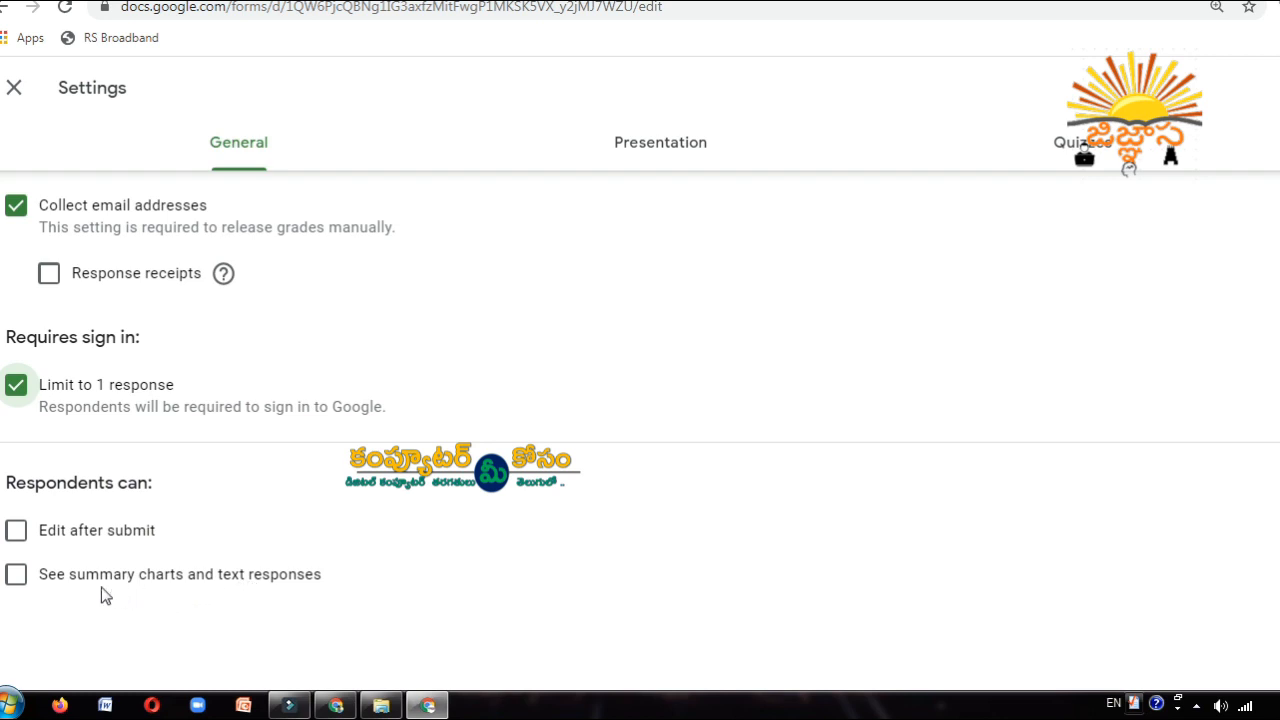
click(17, 582)
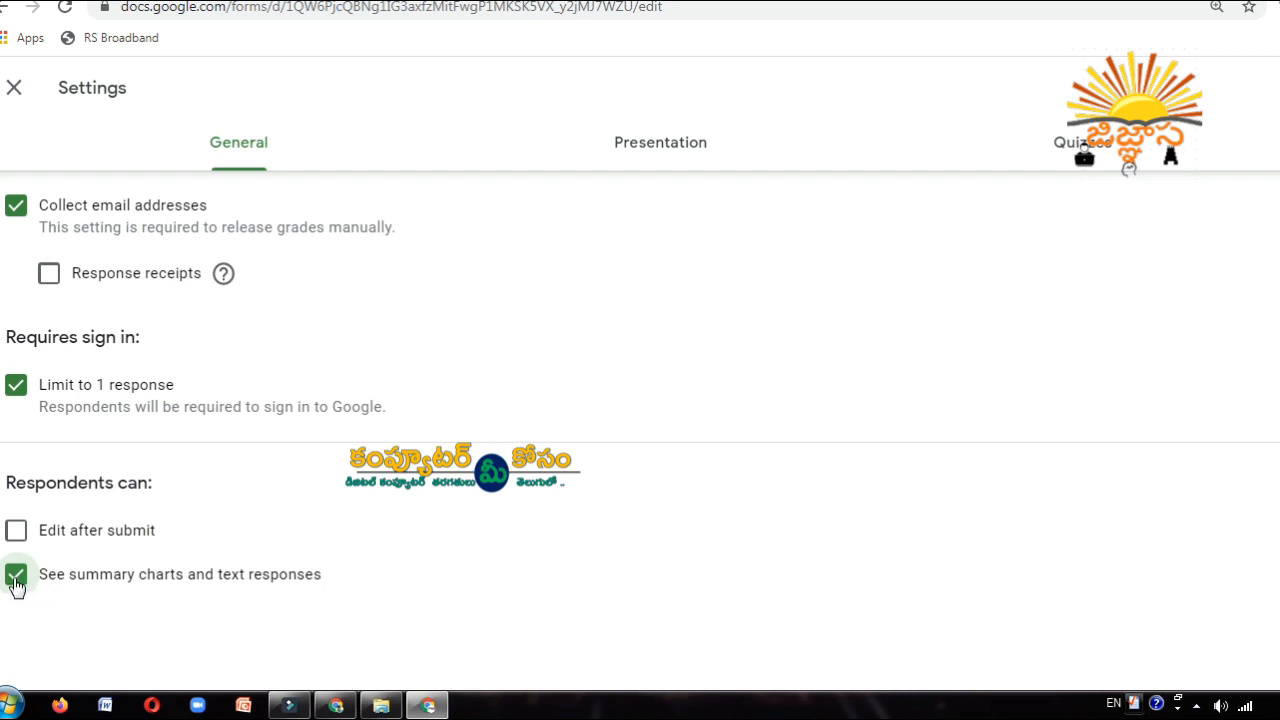
click(17, 577)
- Enable response receipts with the "If respondent requests it" option and save the settings
click(48, 286)
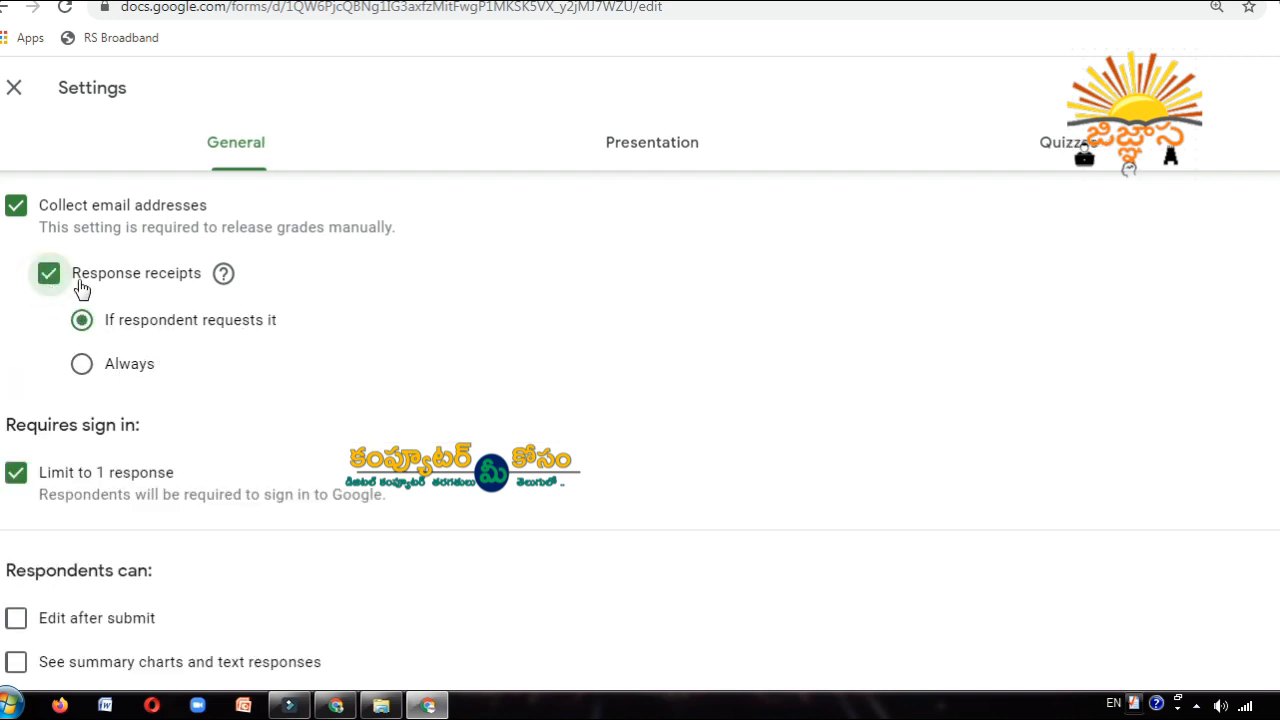
click(81, 366)
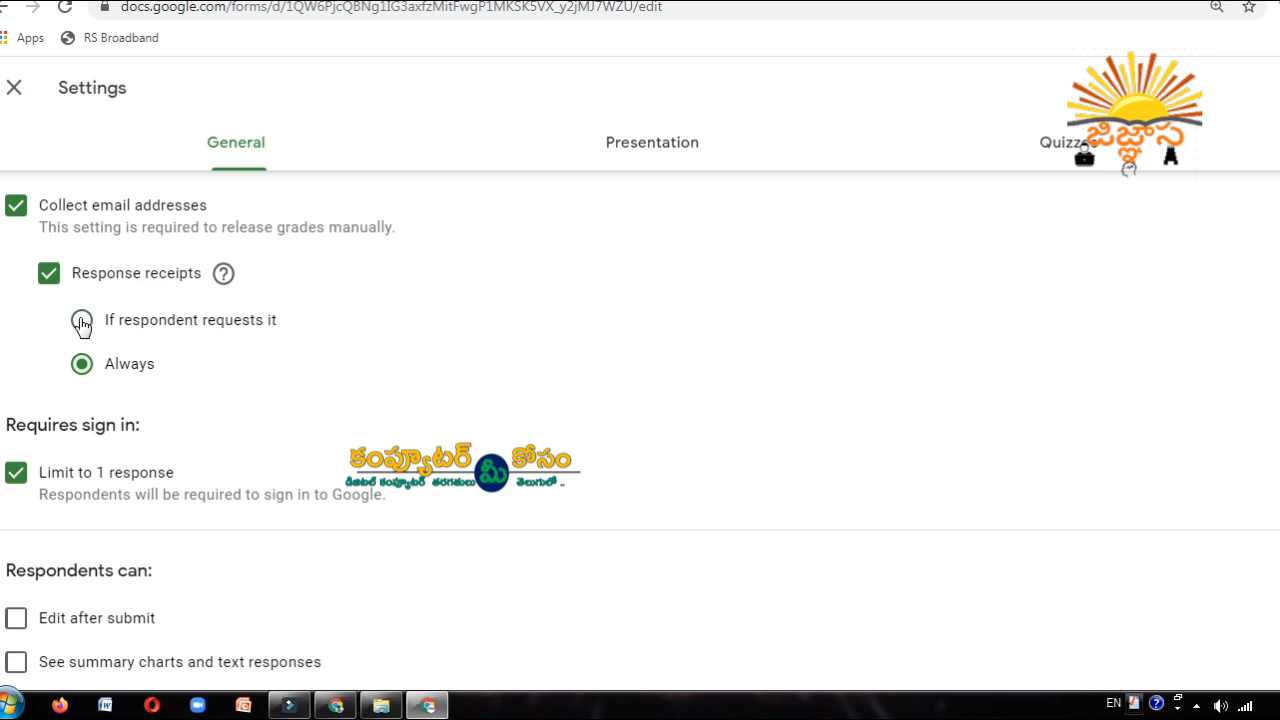
click(82, 322)
click(1277, 91)
- Preview the form with its new theme, examine the first page through the Phone_Number field and return to the editor
scroll(784, 352, down, 20)
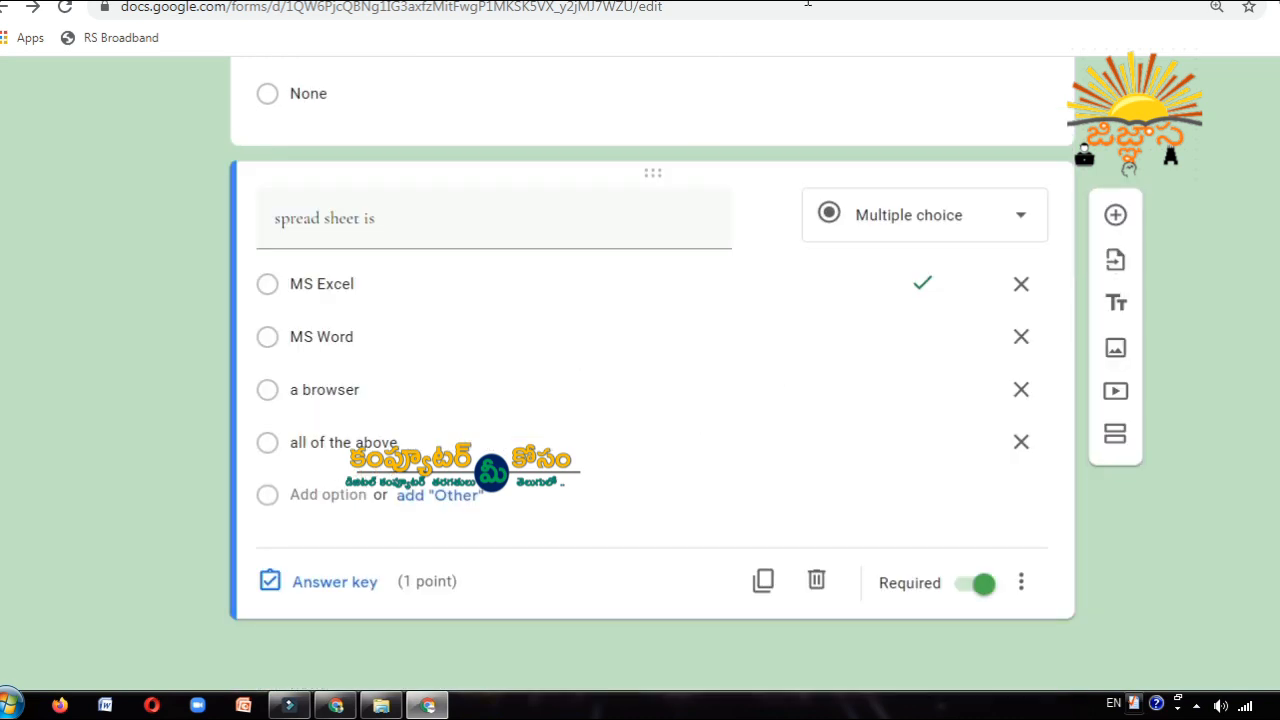
click(770, 1)
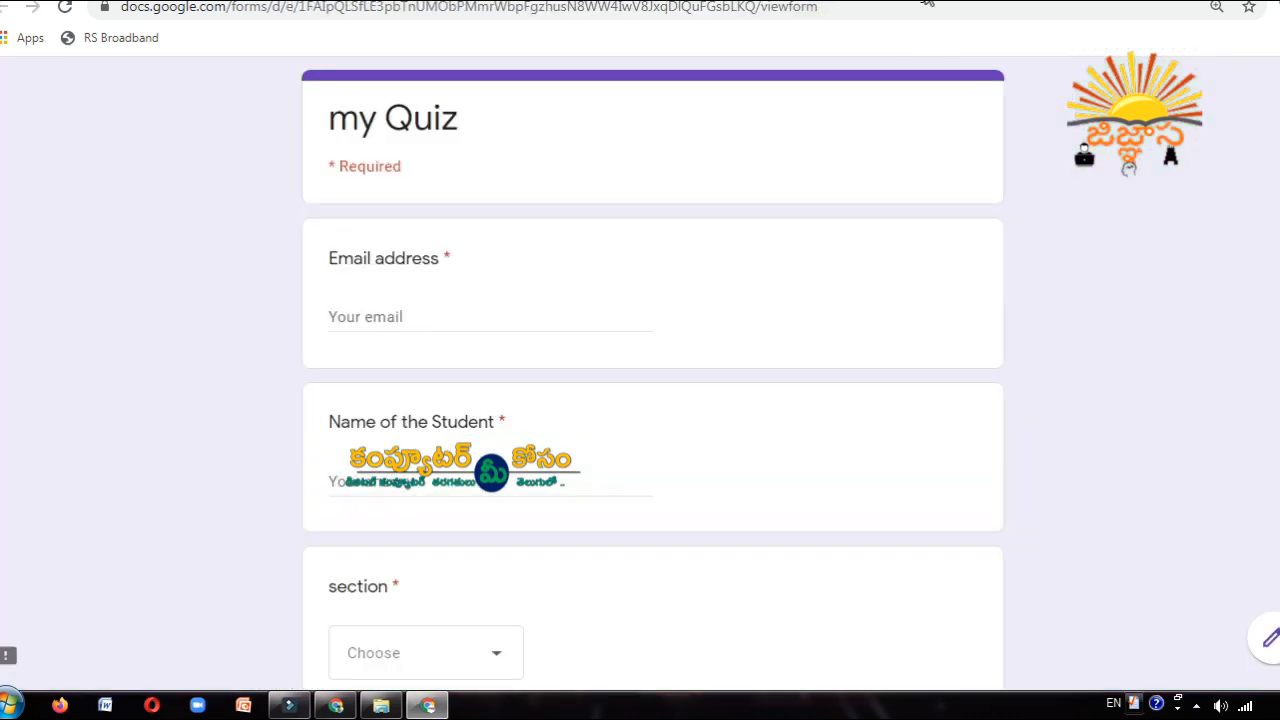
click(910, 1)
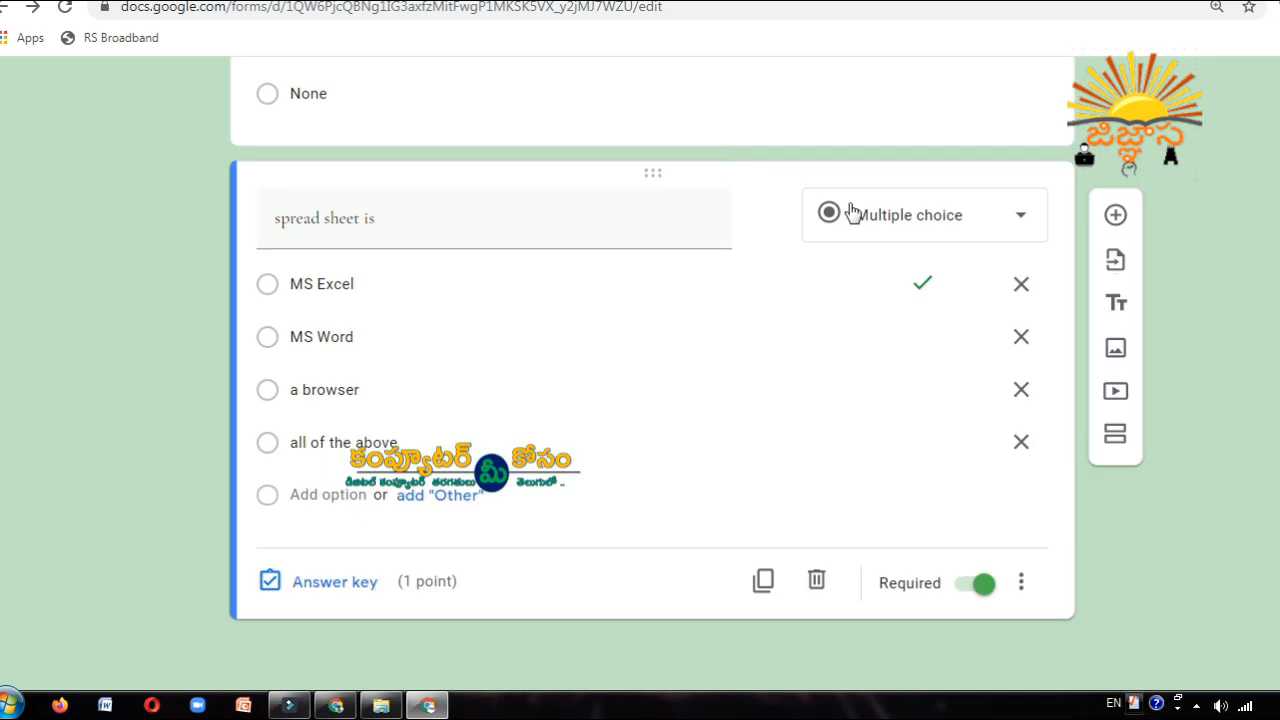
scroll(849, 208, up, 10)
scroll(849, 208, up, 10)
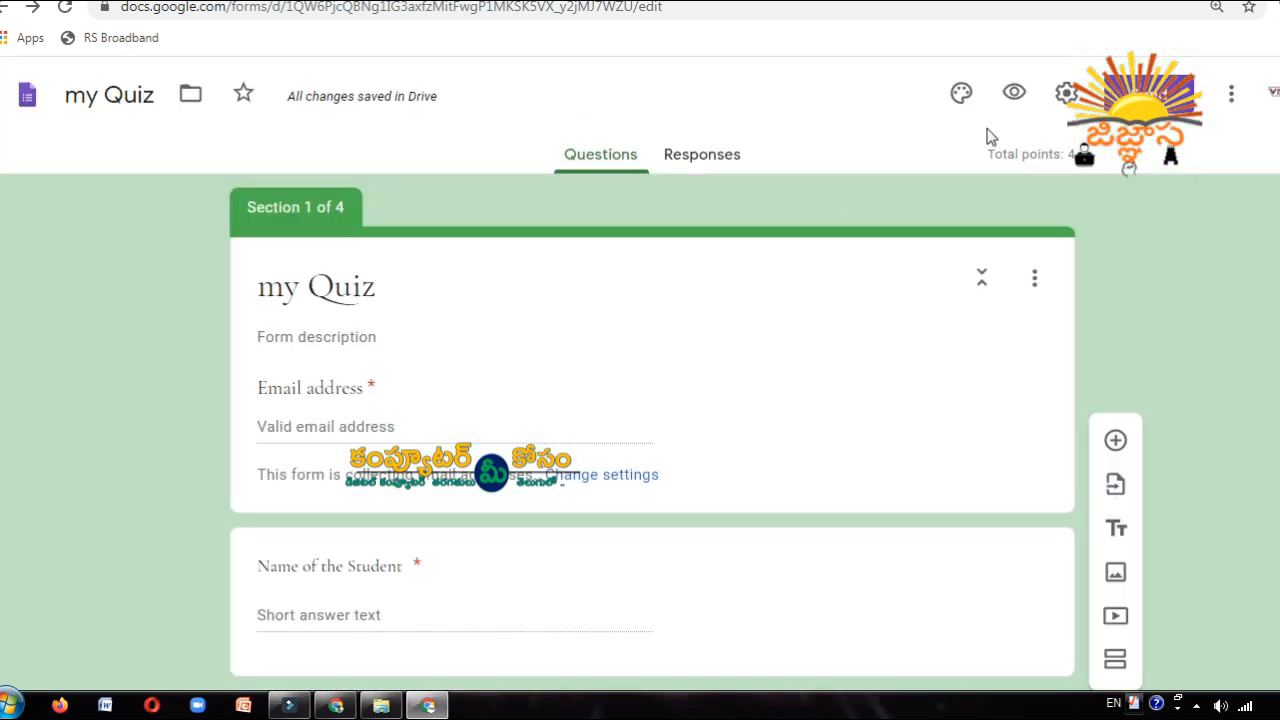
click(1014, 93)
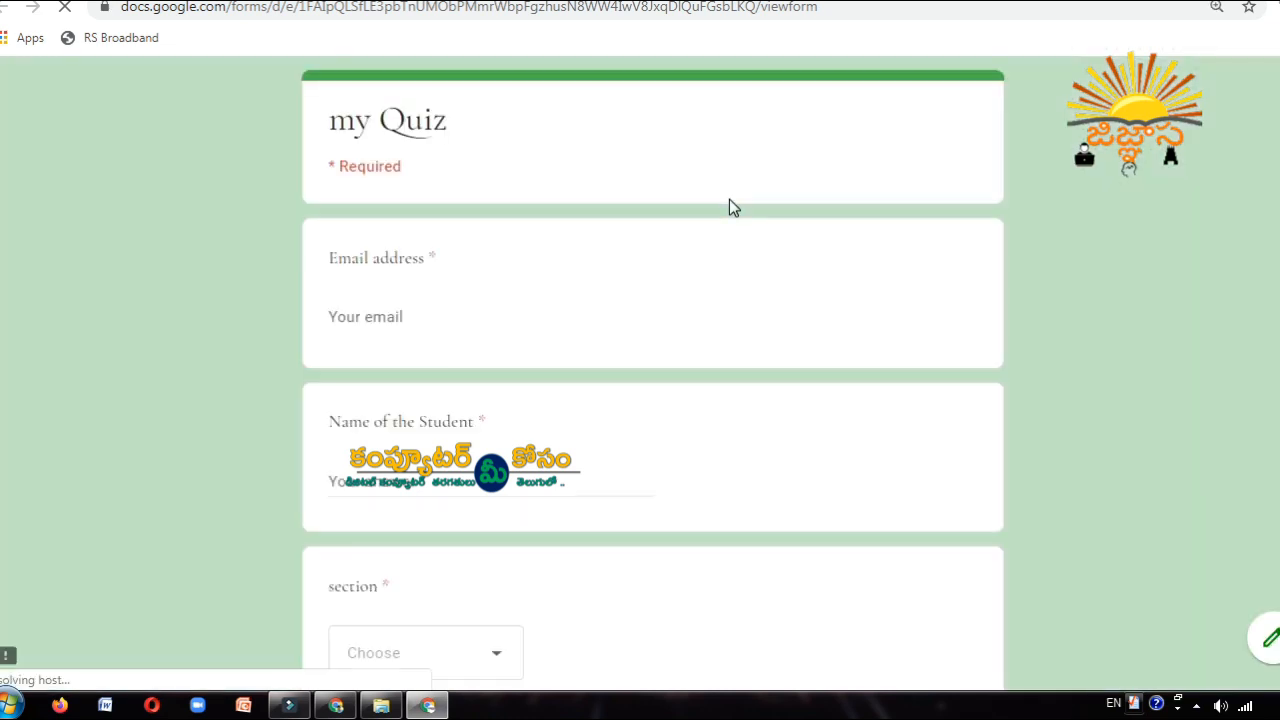
scroll(729, 199, down, 4)
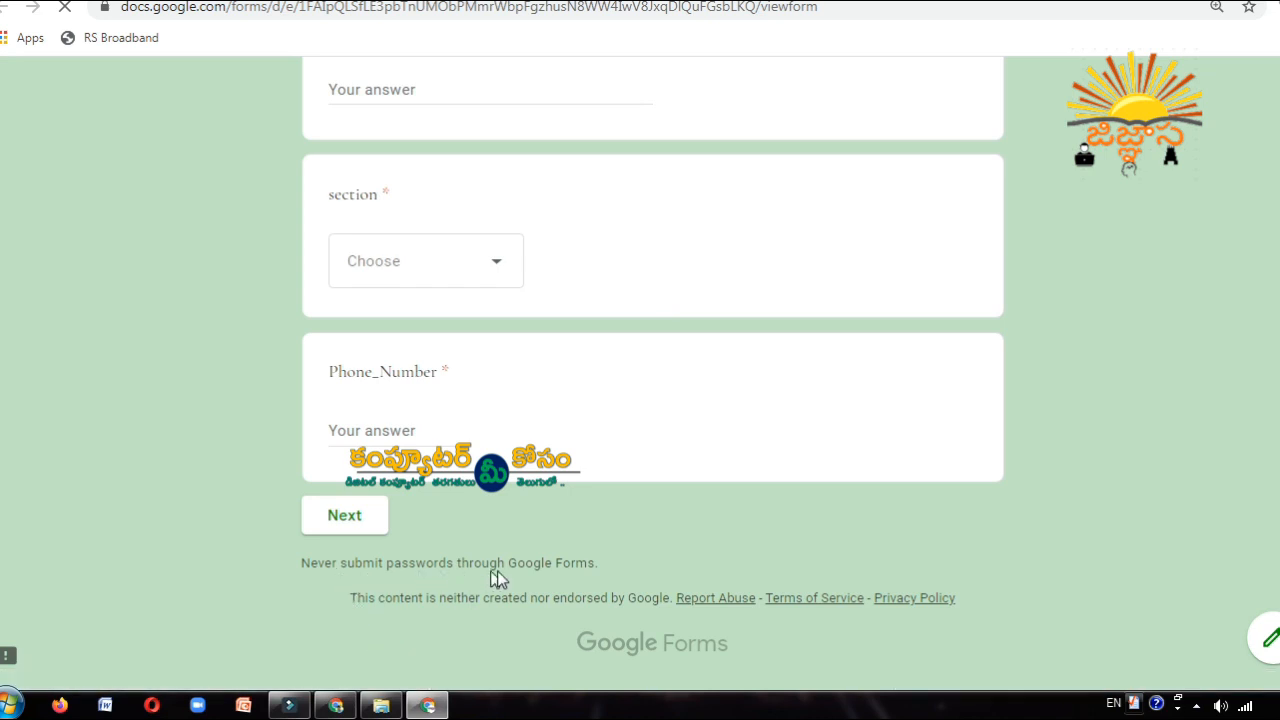
scroll(514, 391, up, 4)
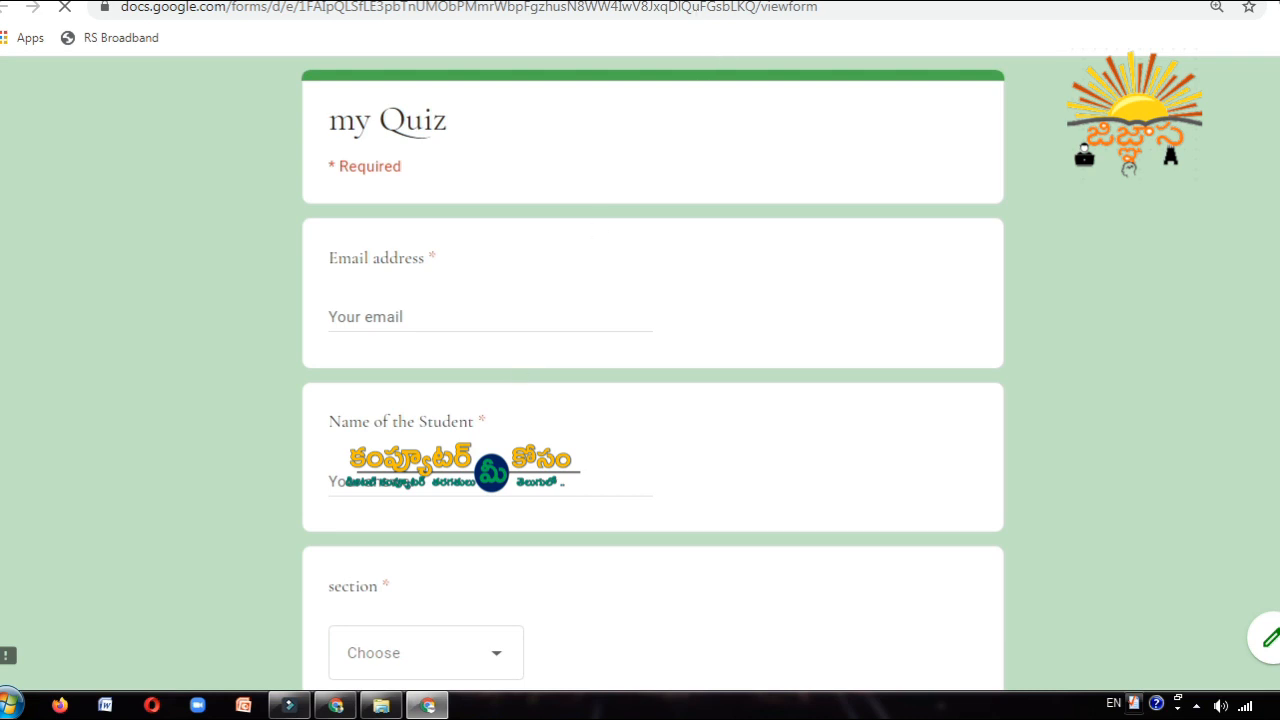
click(660, 2)
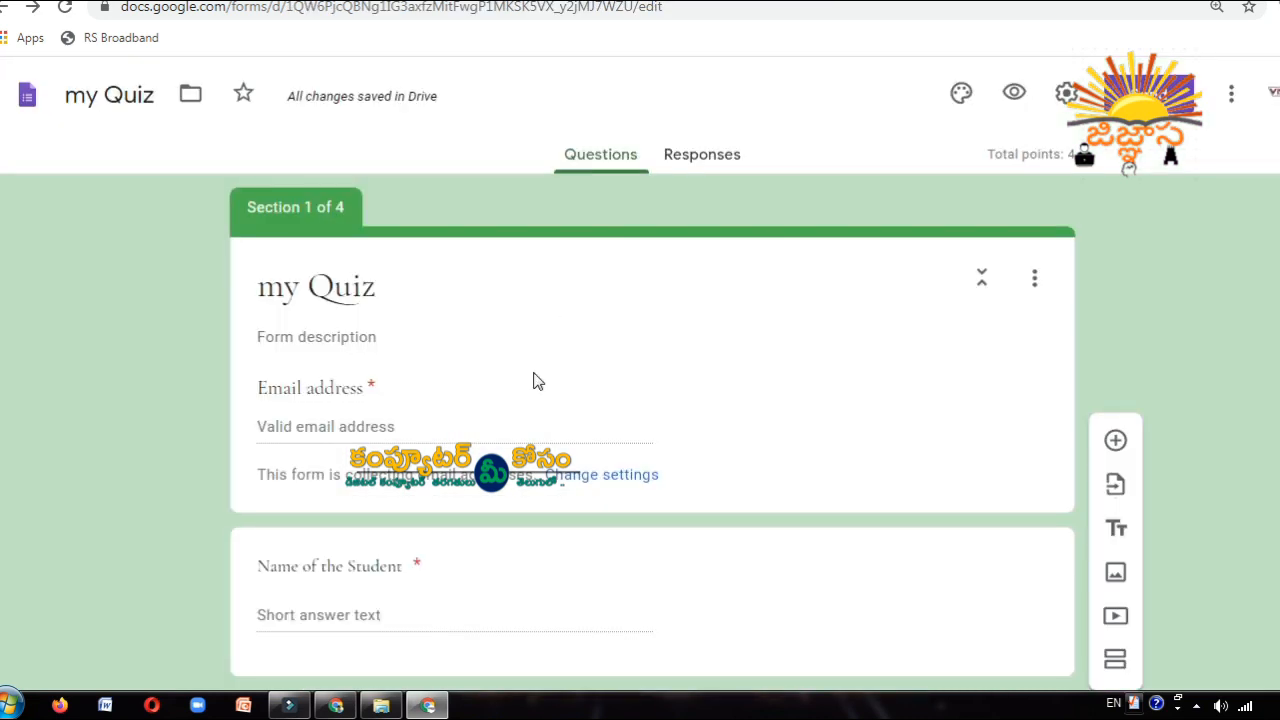
scroll(544, 309, down, 5)
scroll(546, 314, down, 5)
scroll(546, 314, up, 2)
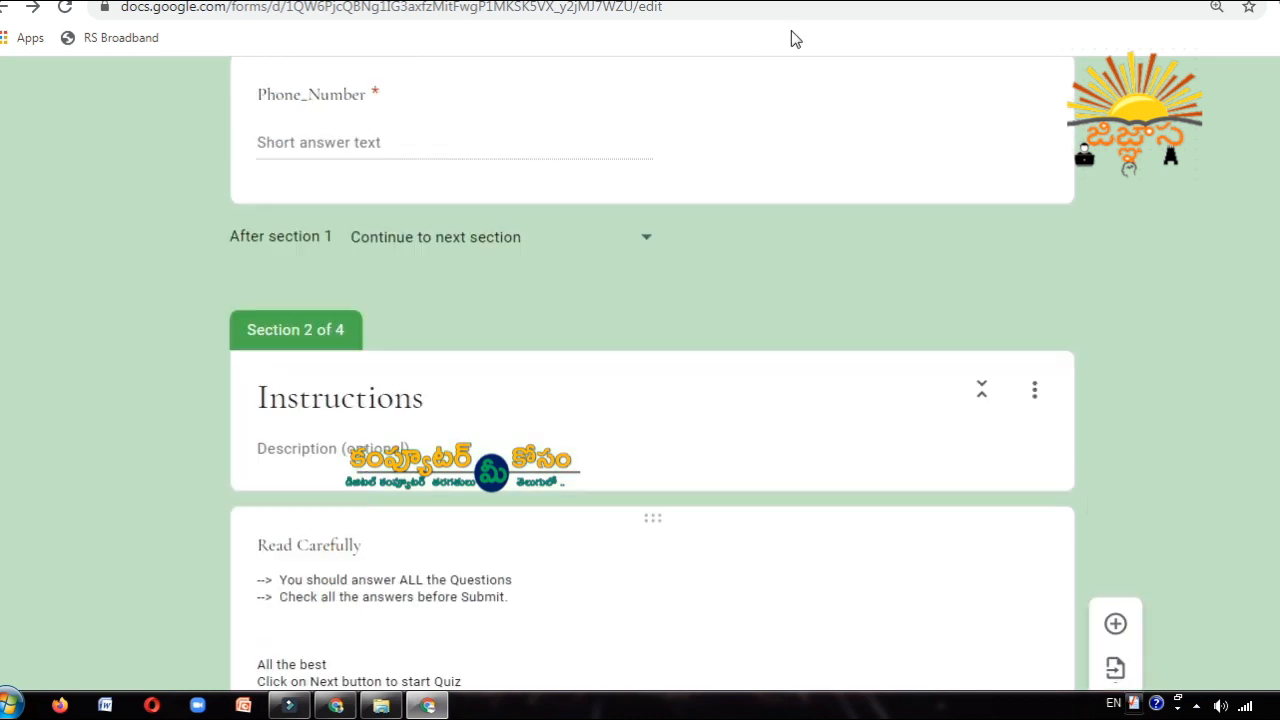
scroll(830, 209, up, 5)
scroll(830, 209, up, 4)
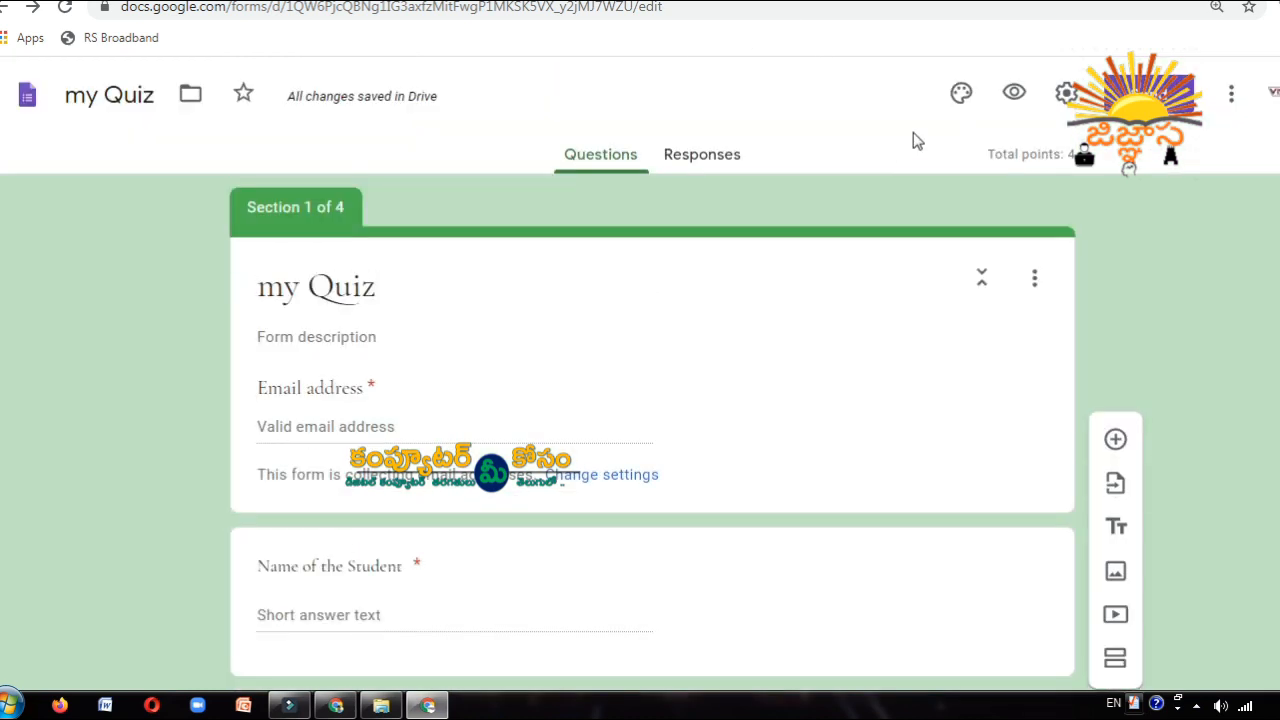
- Set response receipts to Always, enable the progress bar in the form's presentation settings and save the settings
click(1068, 92)
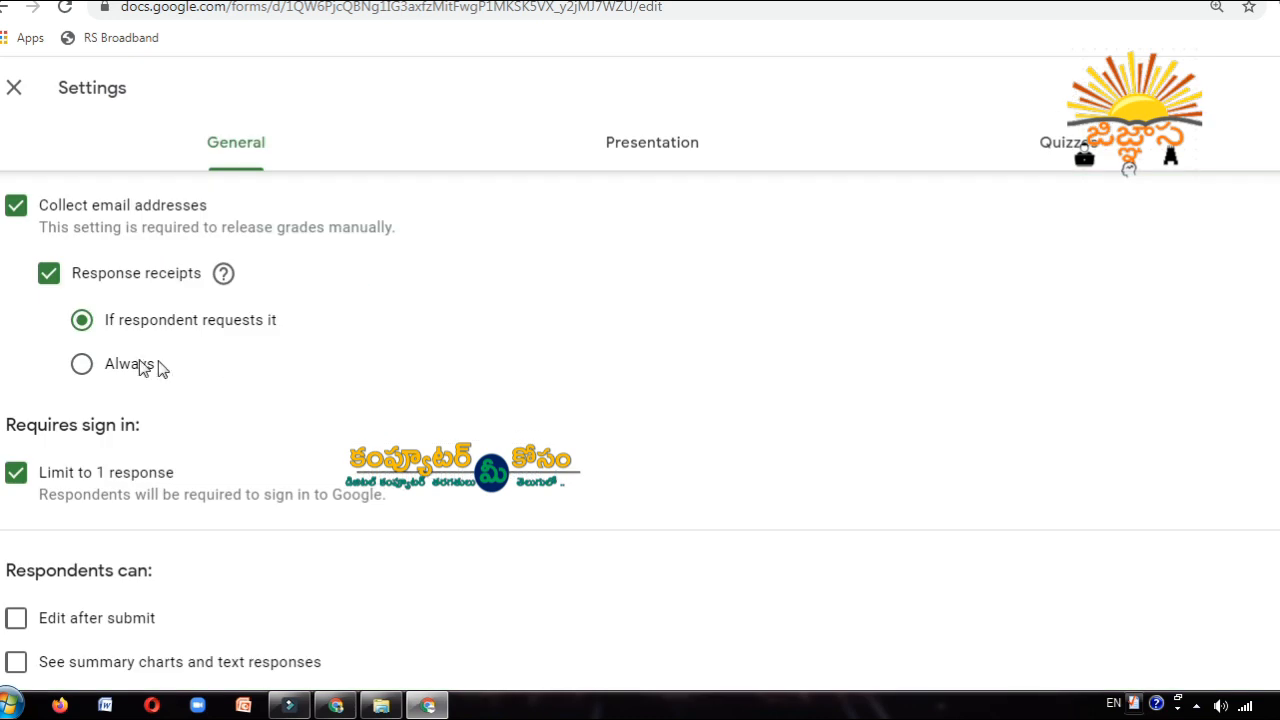
click(83, 366)
click(653, 145)
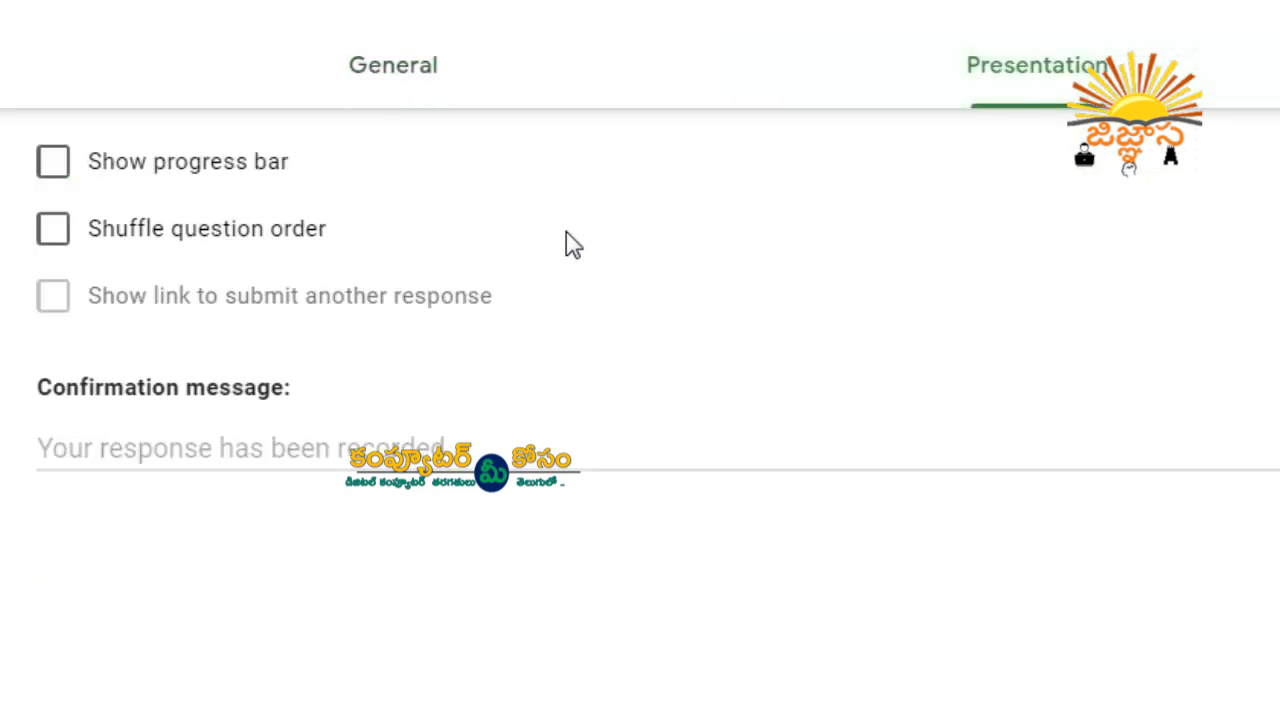
click(56, 176)
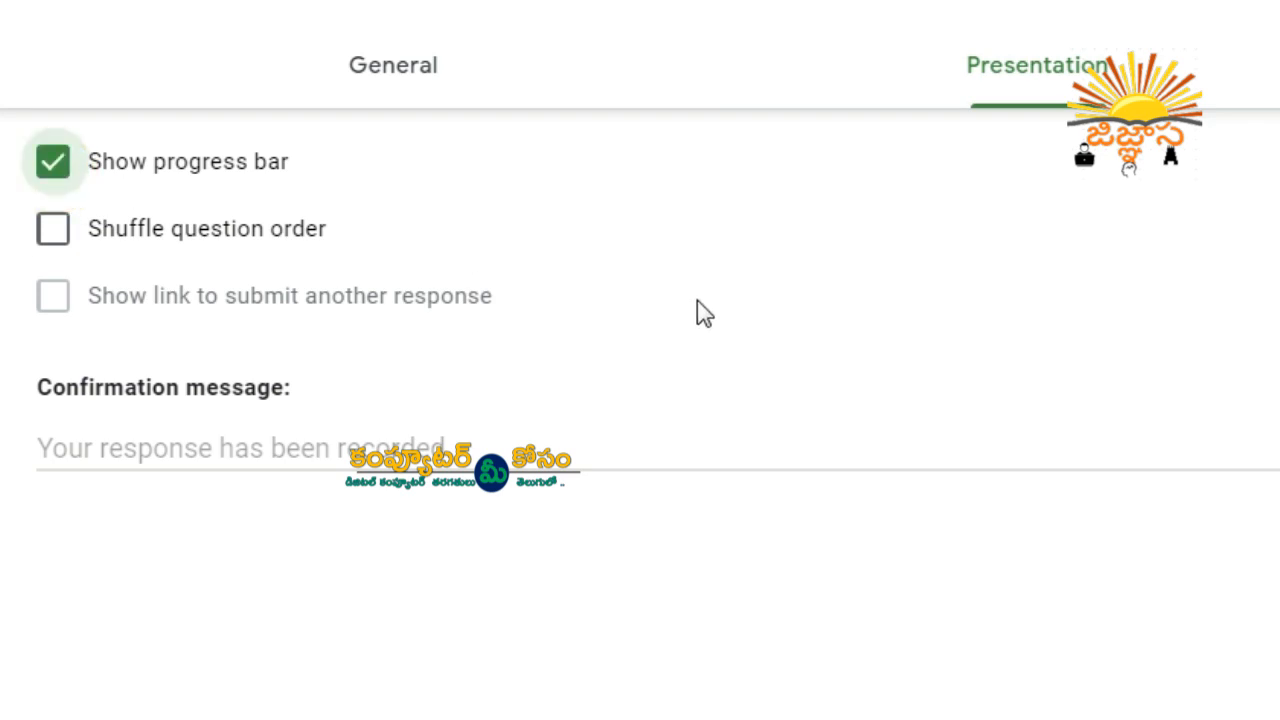
click(1015, 158)
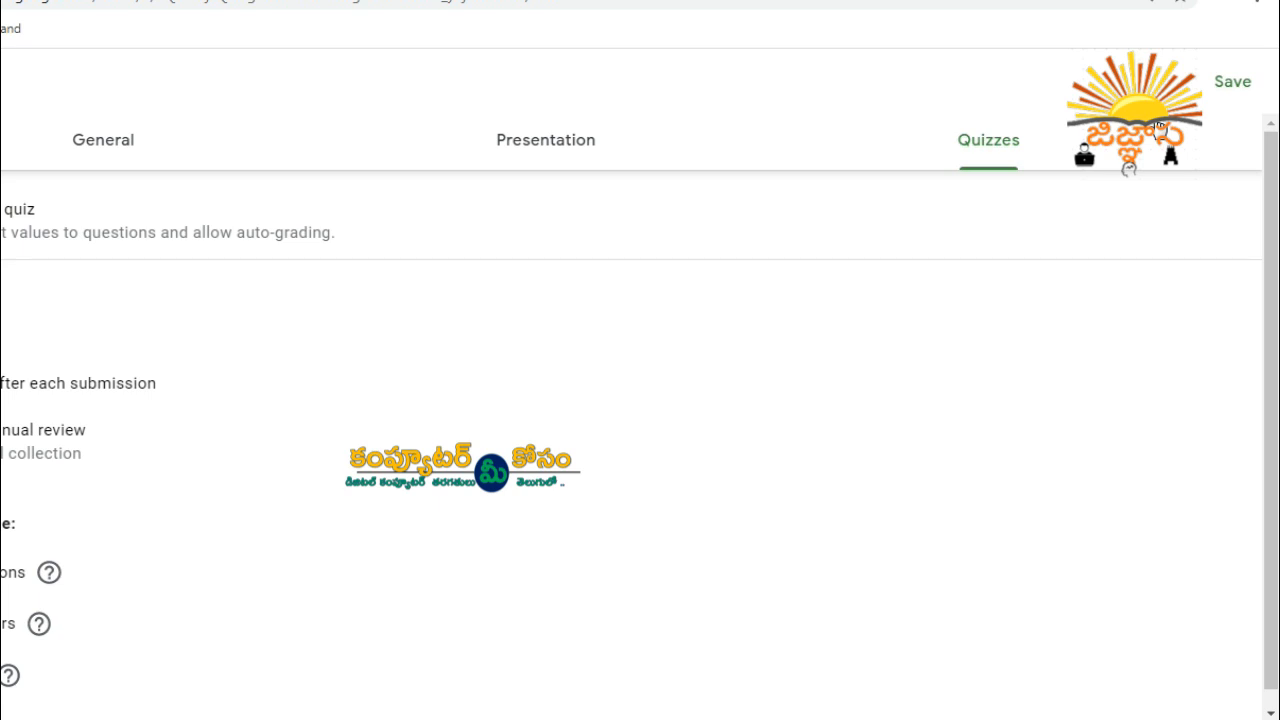
click(1236, 86)
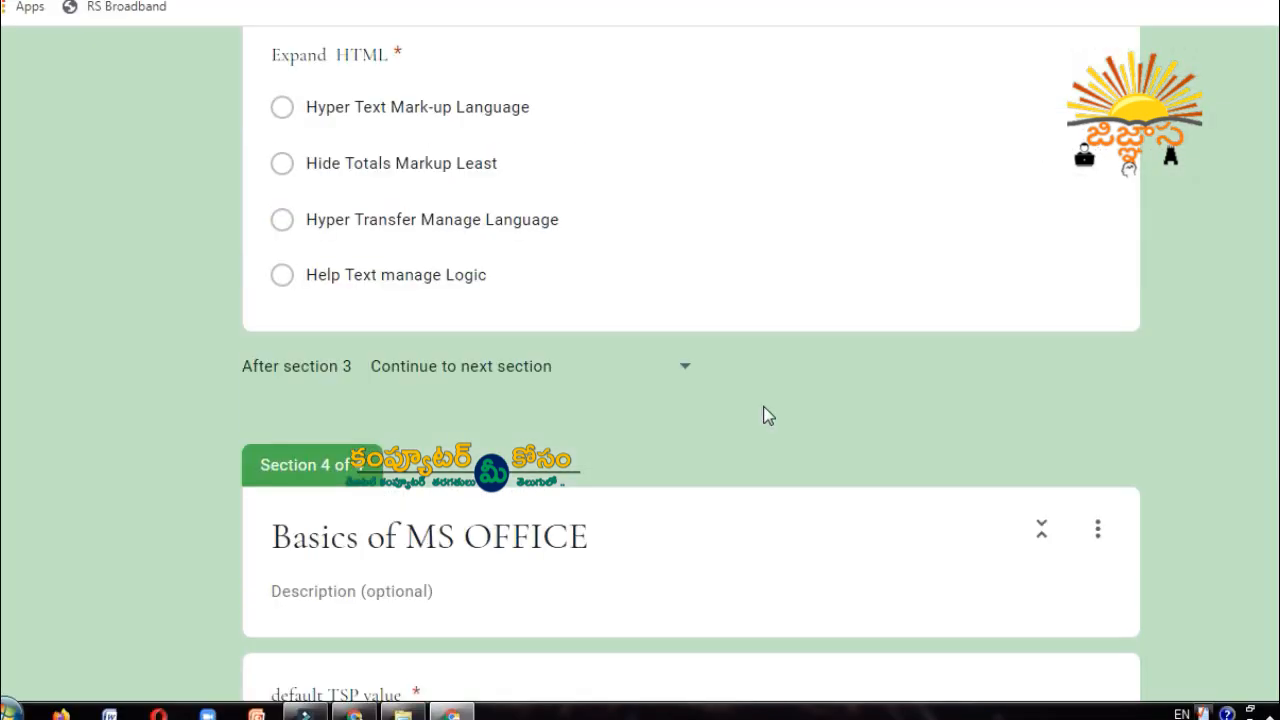
- Preview the form and fill in the respondent's email address and the student's name
scroll(763, 416, up, 15)
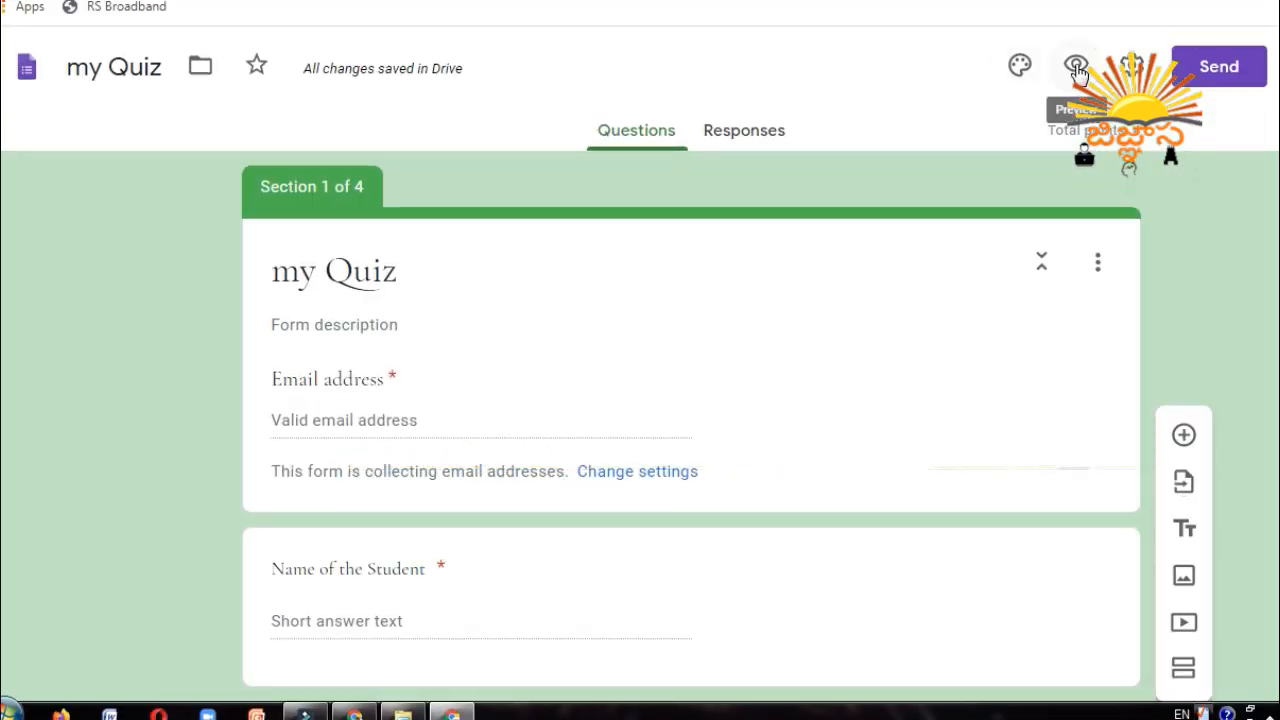
click(1077, 70)
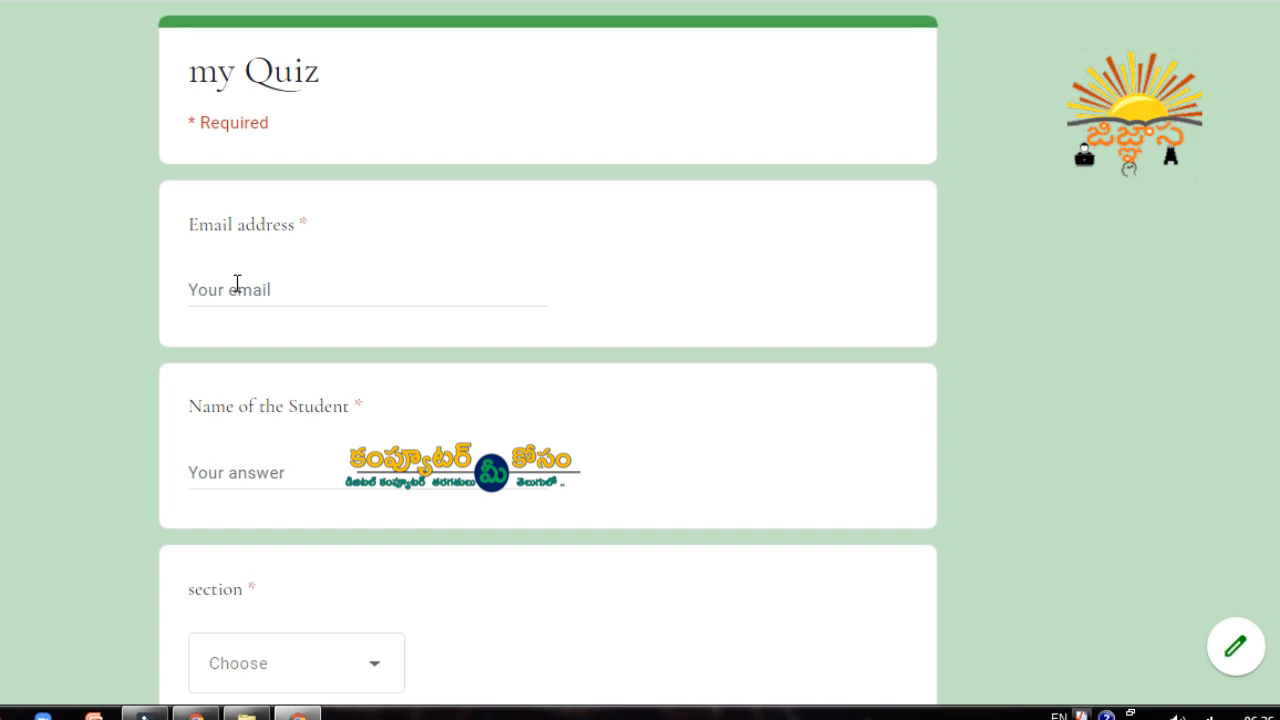
click(237, 283)
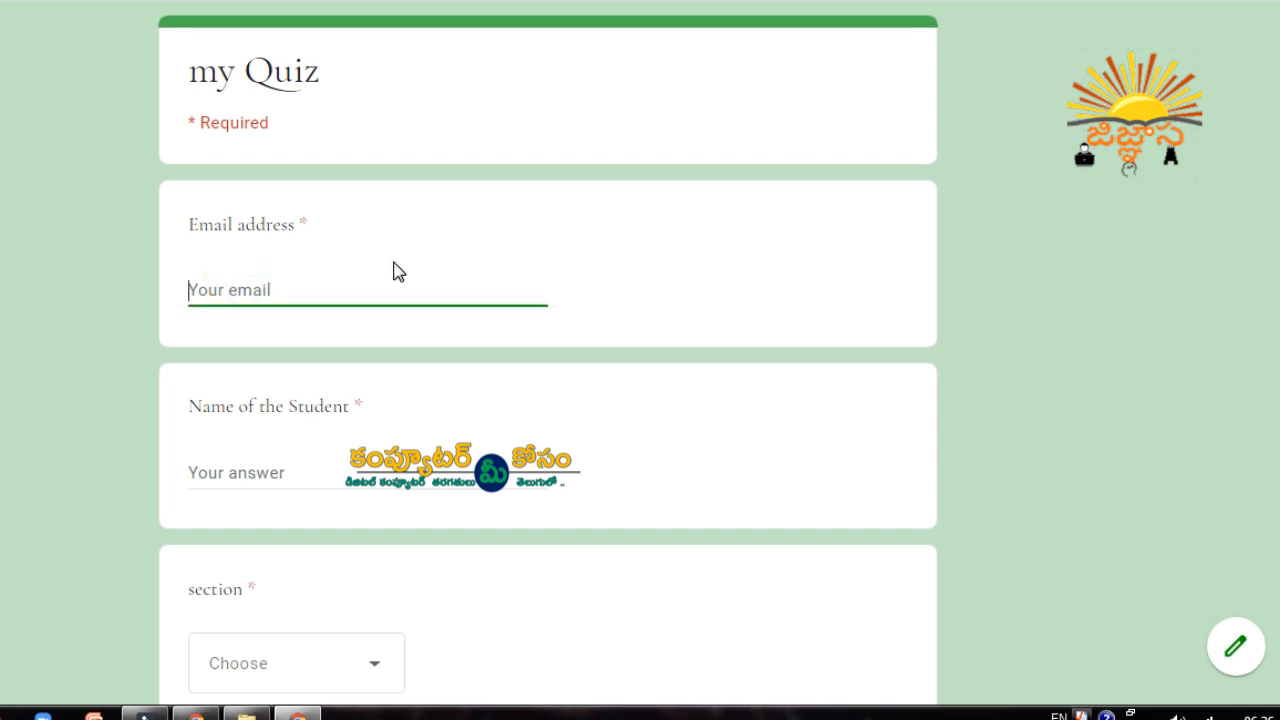
key(ctrl+v)
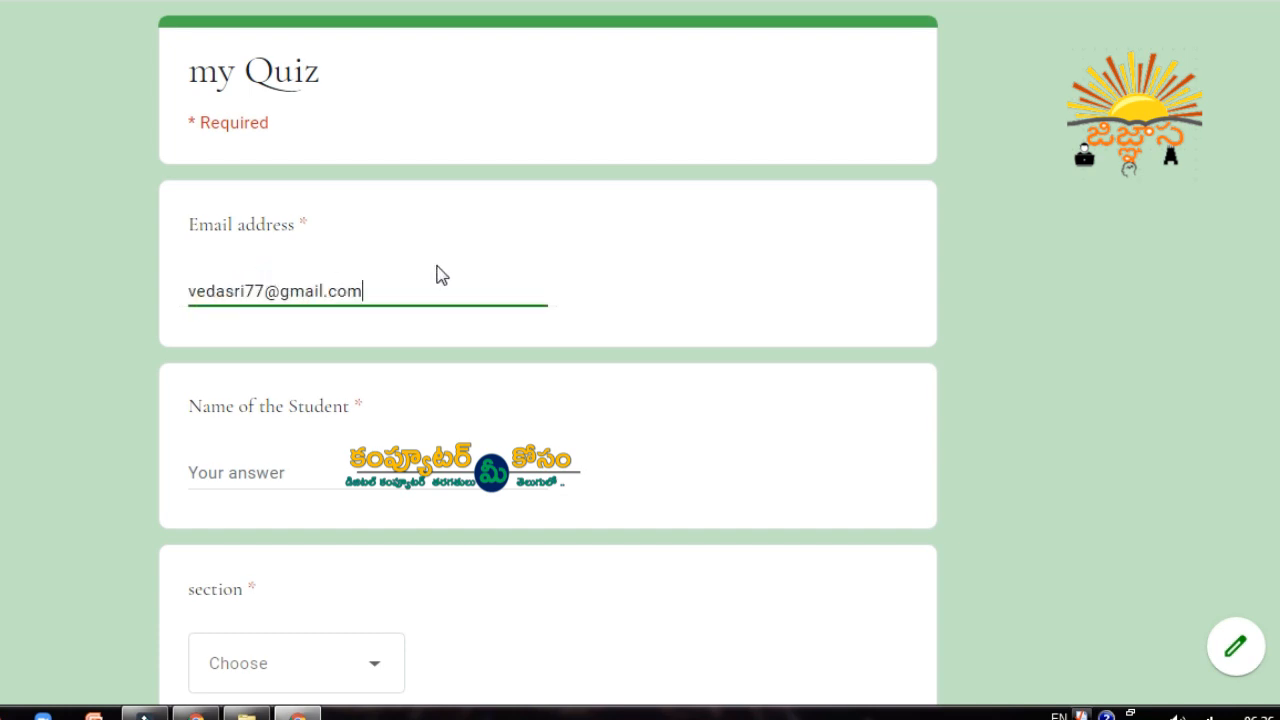
scroll(437, 274, down, 2)
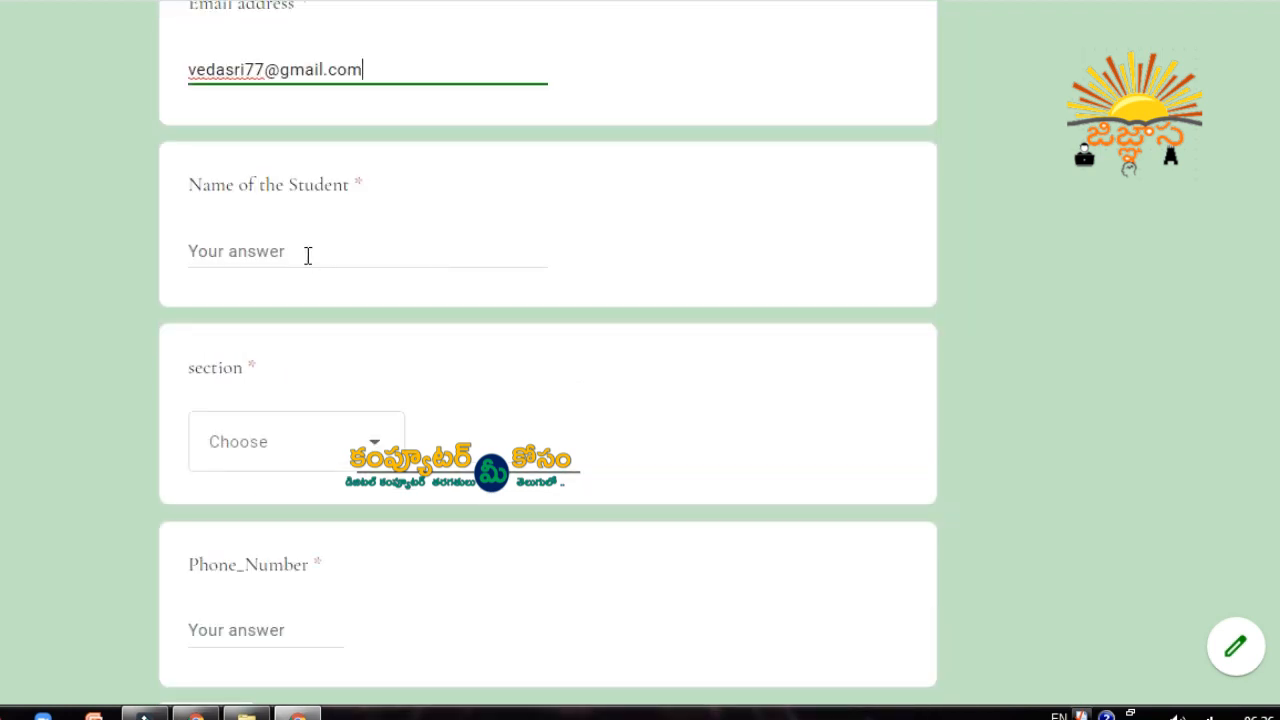
click(298, 257)
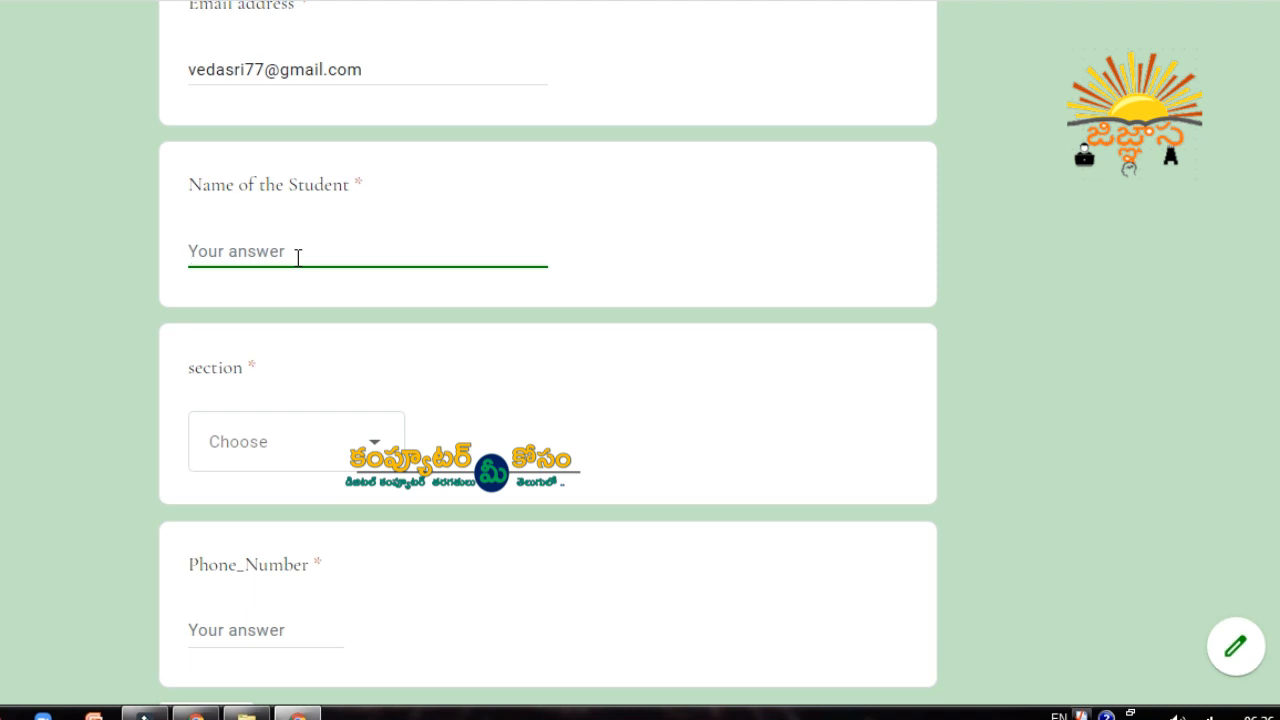
text(bs)
- Choose Section - A, enter a test phone number starting with 1 and try to continue to the next page
scroll(298, 257, down, 3)
click(373, 228)
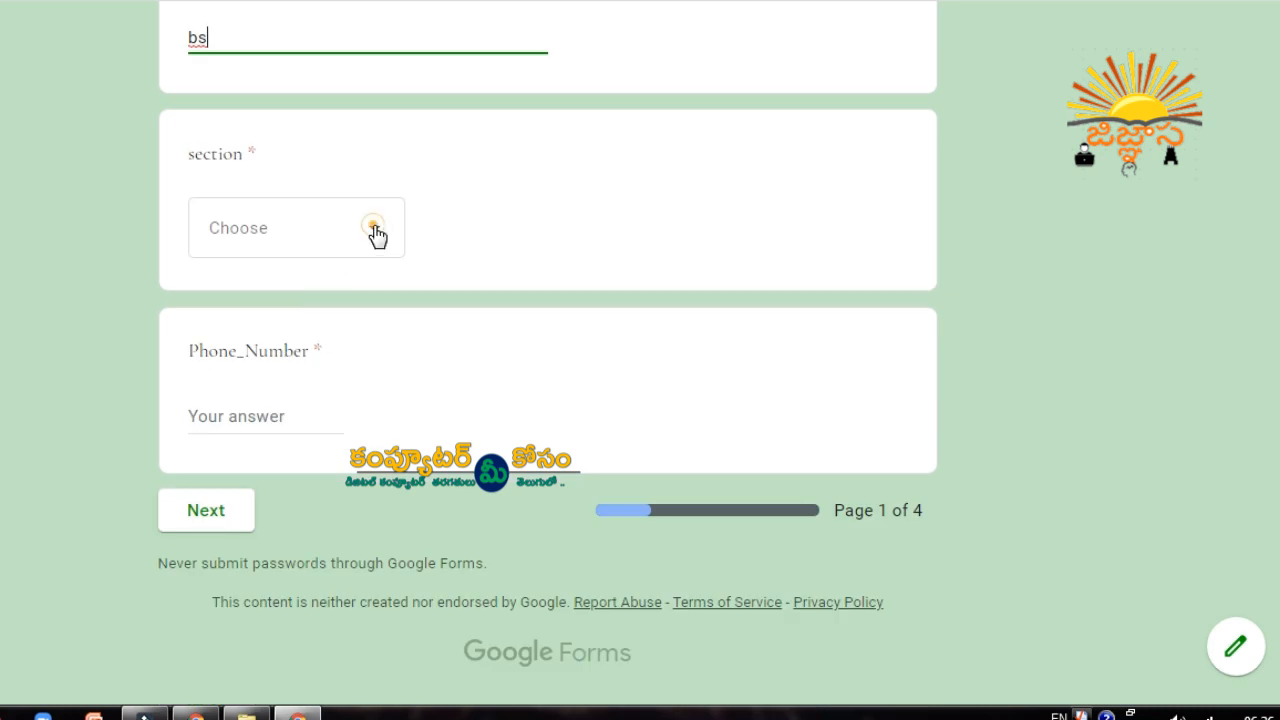
click(307, 303)
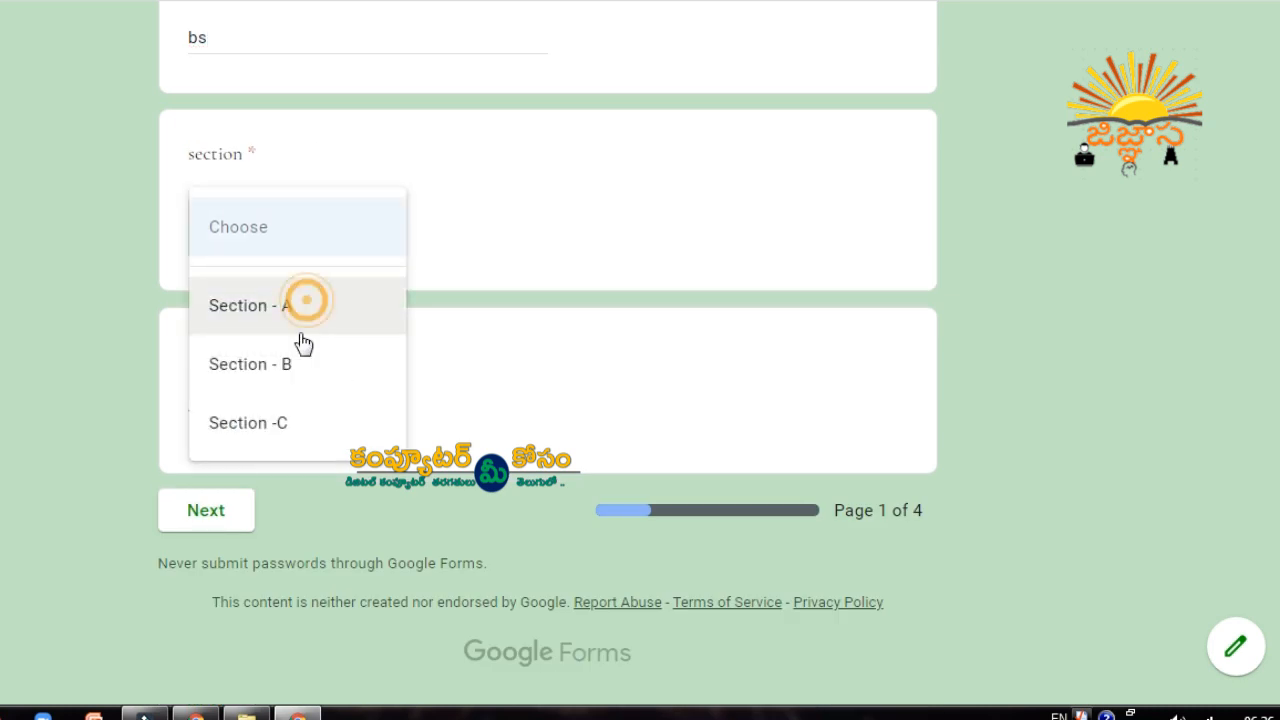
click(252, 416)
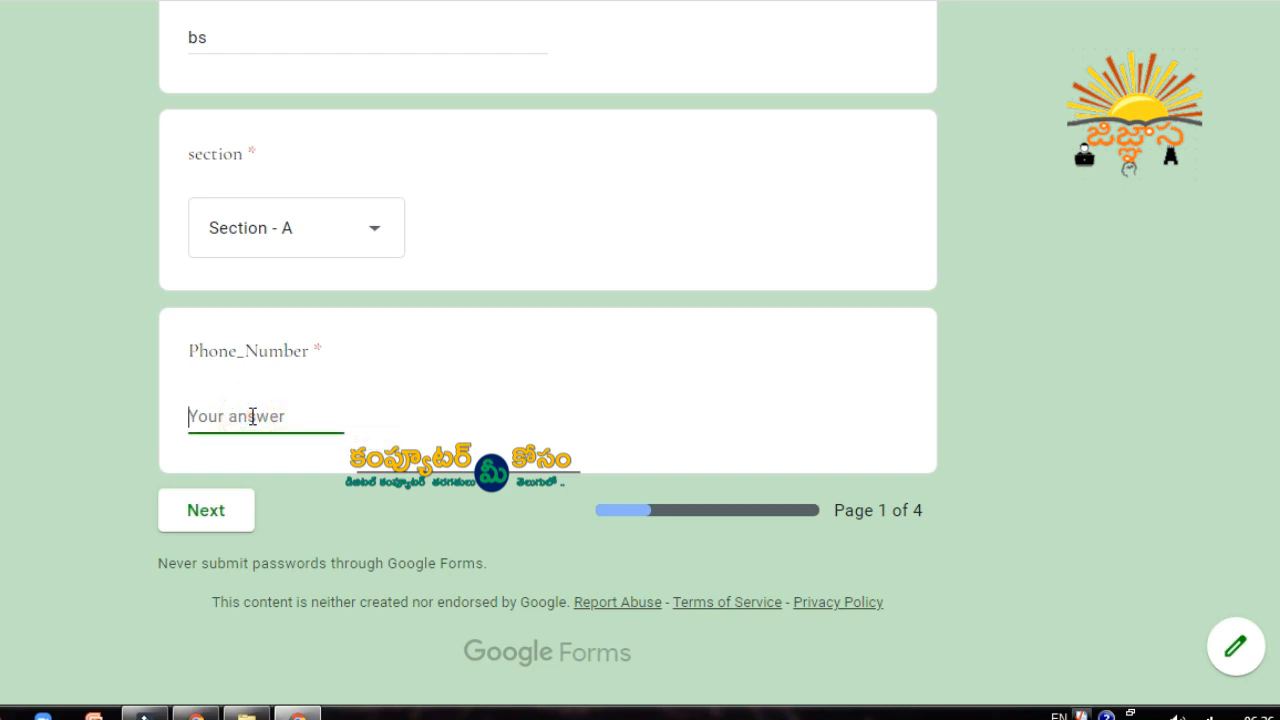
text(123)
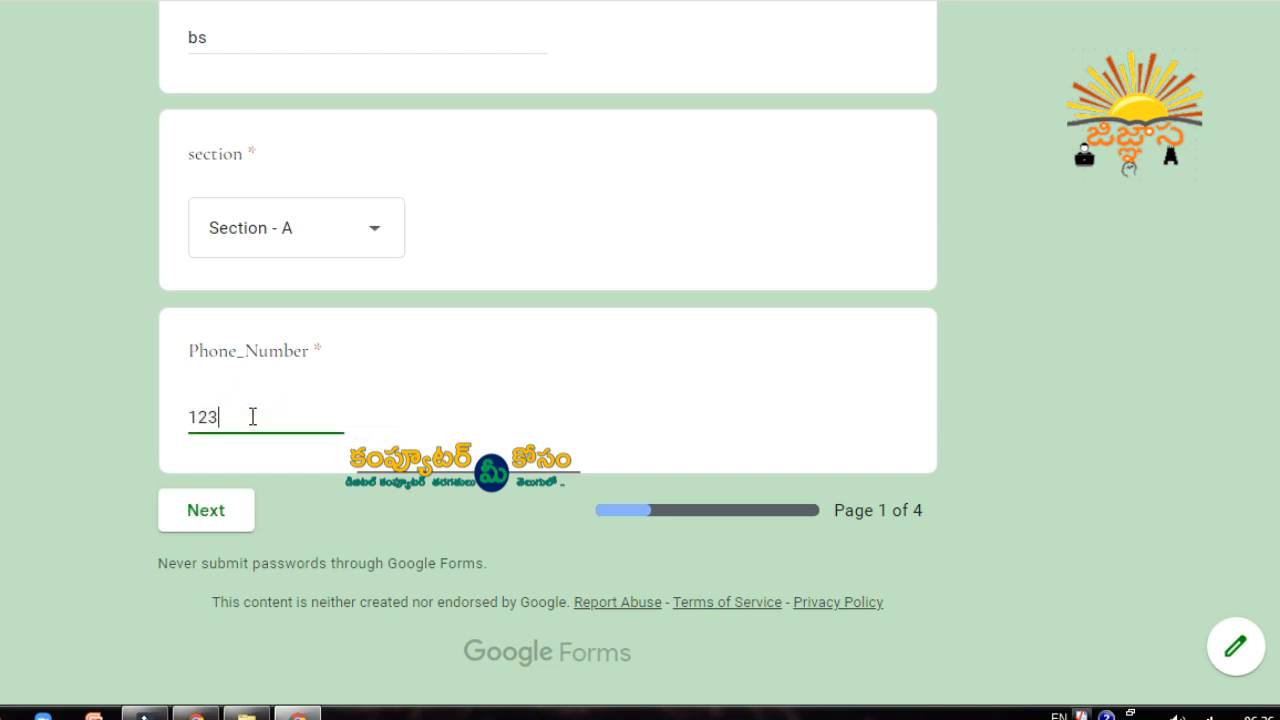
text(4567890)
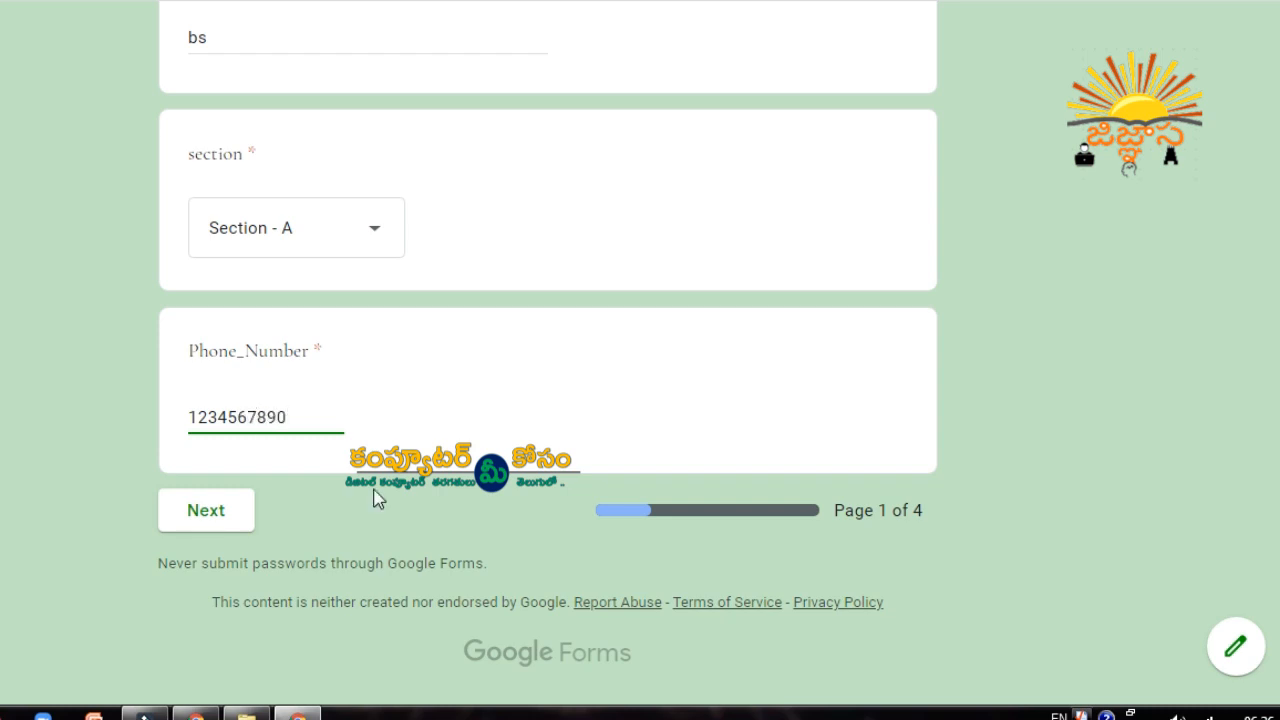
click(485, 495)
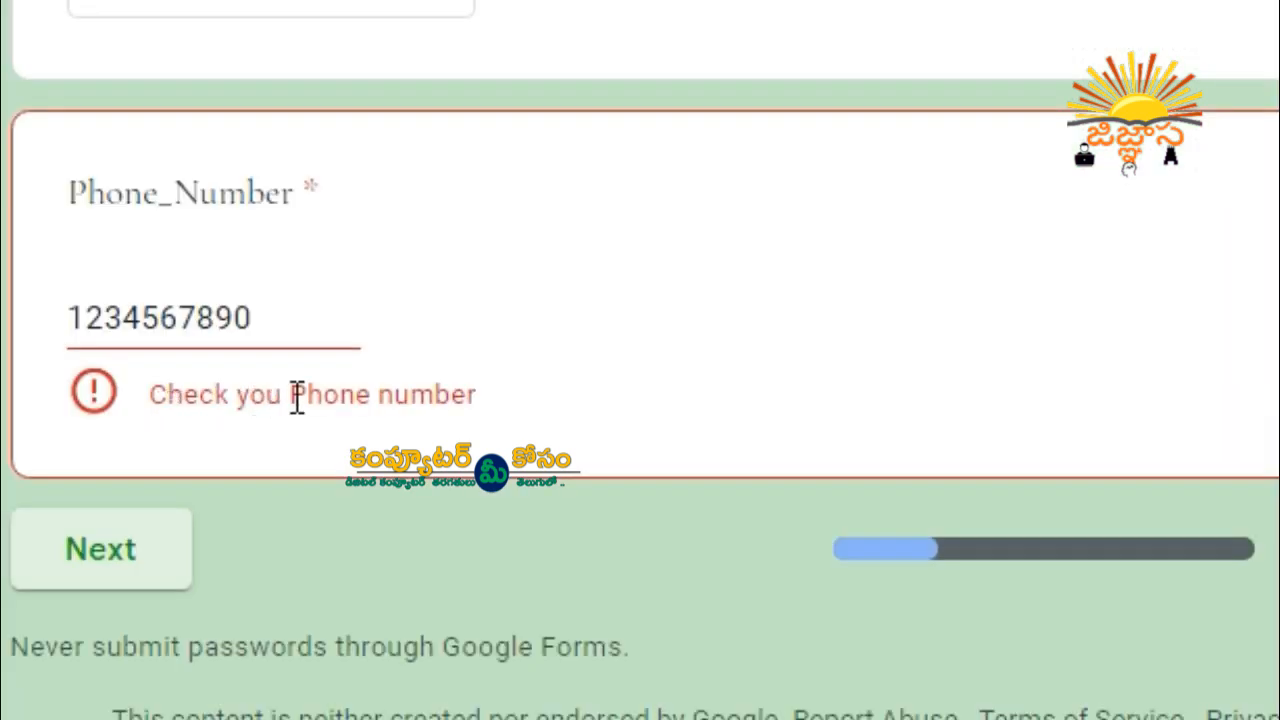
- Replace the phone number with an 11-digit one starting with 8 and try to continue
click(265, 328)
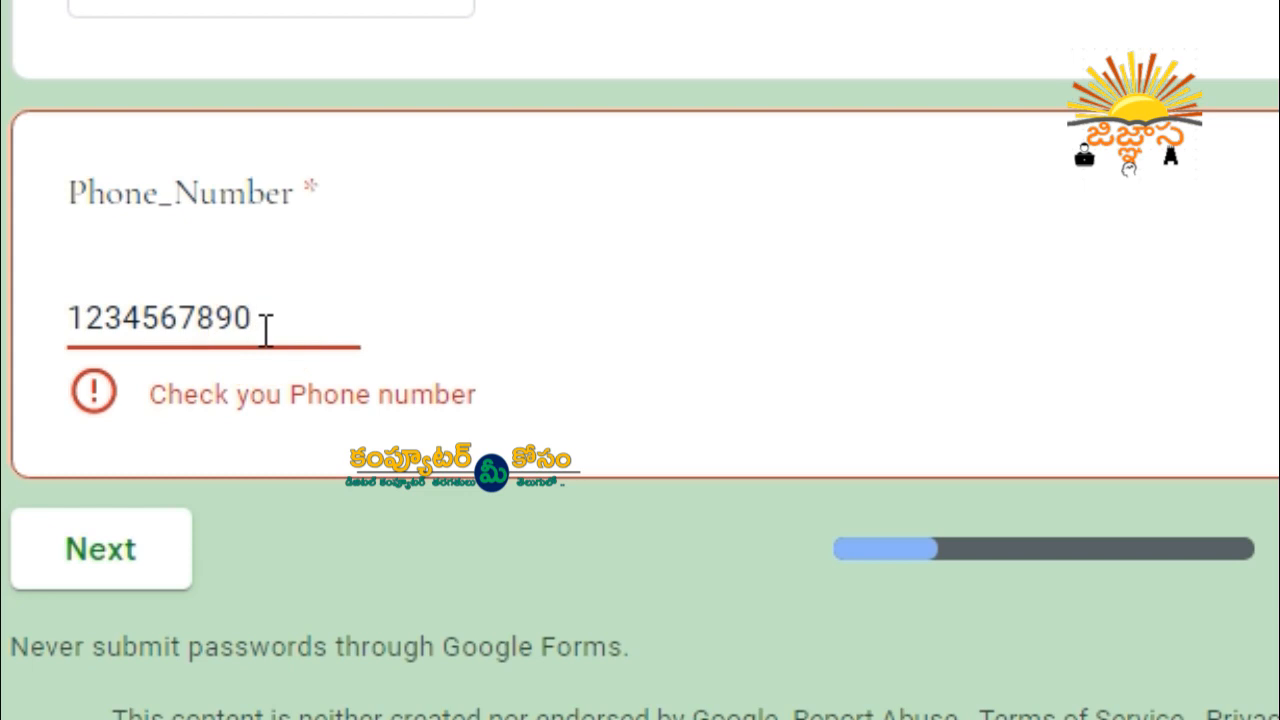
double_click(265, 328)
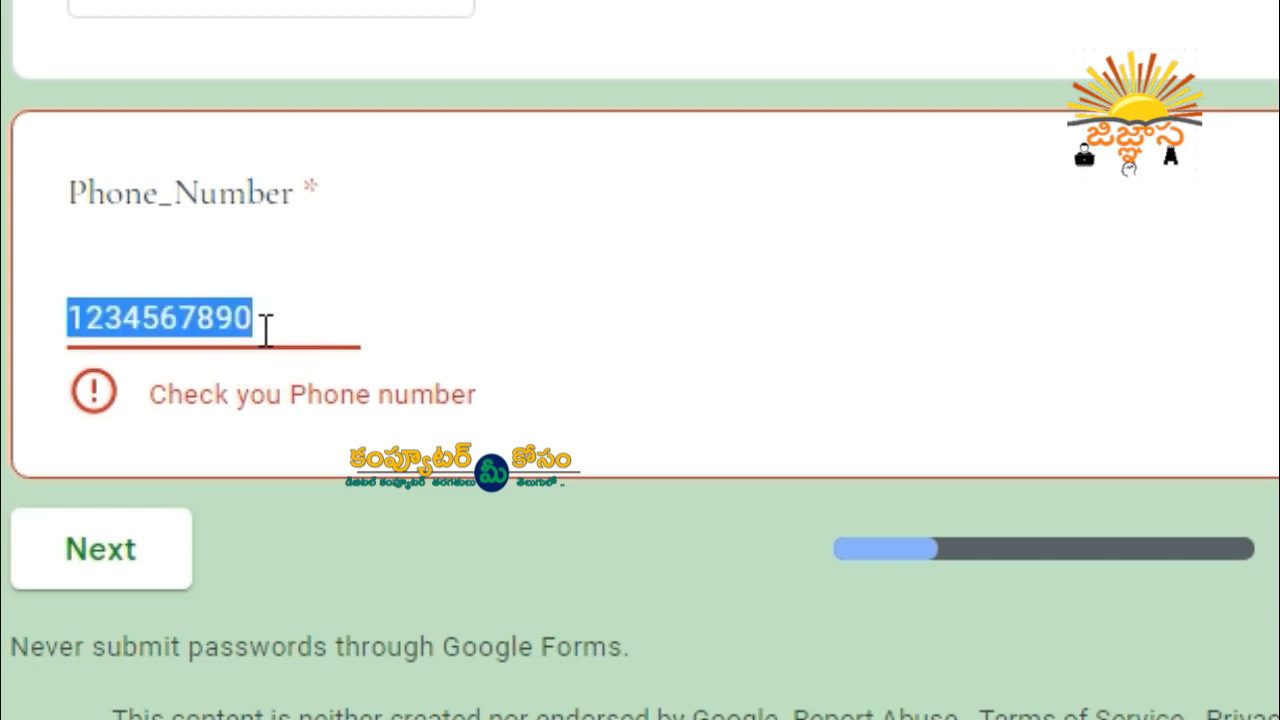
text(8)
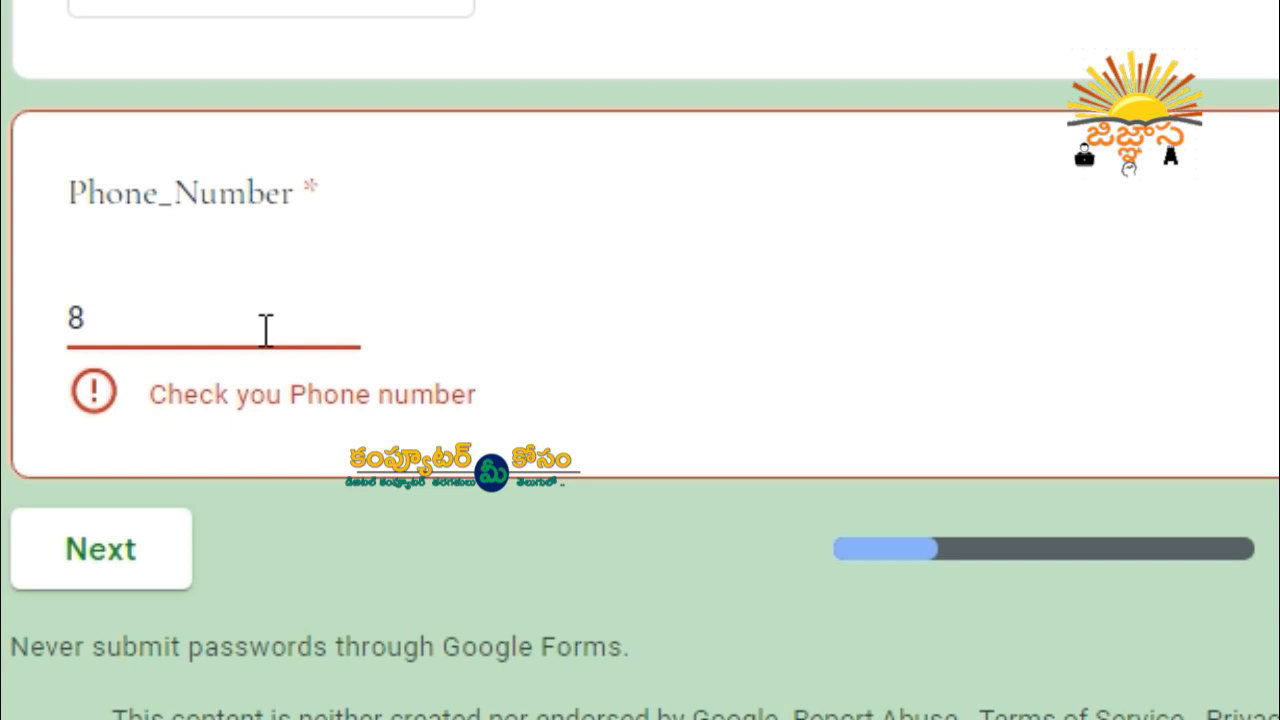
text(9)
key(BackSpace)
text(1234567890)
click(114, 499)
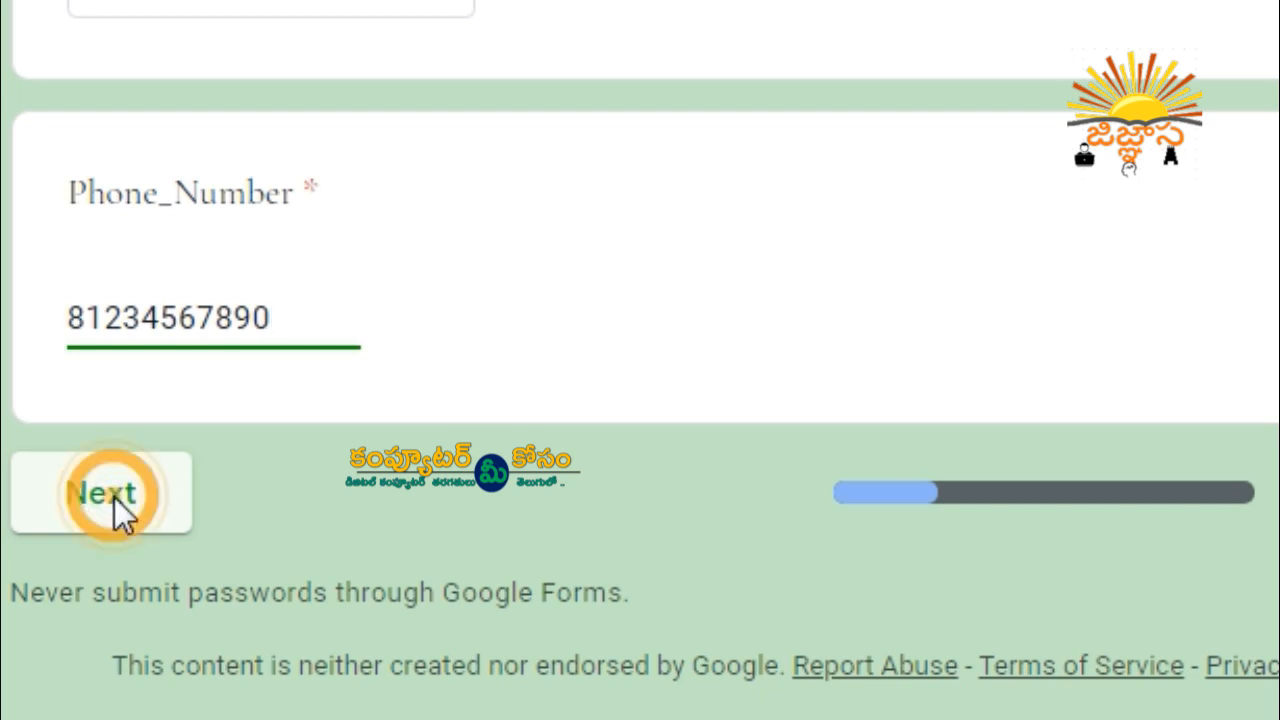
- Remove the phone number's last digit and proceed through the Instructions page to the Basics of Computer questions
click(296, 300)
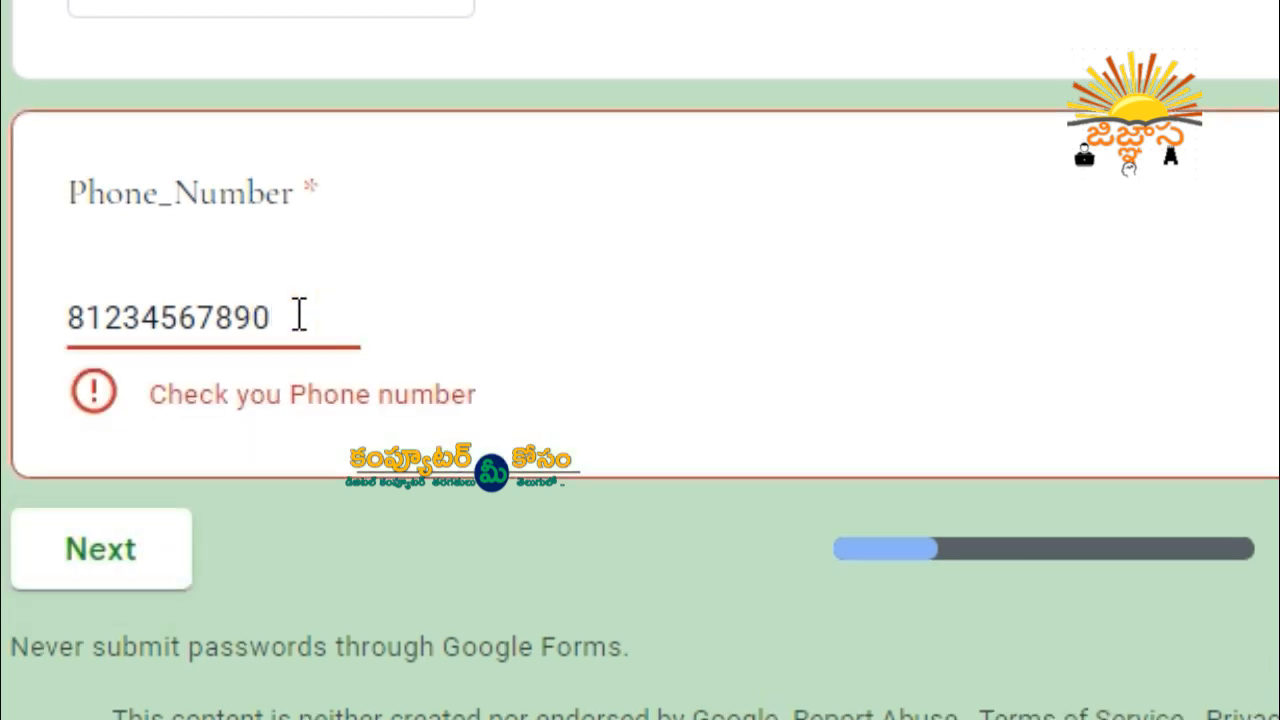
key(BackSpace)
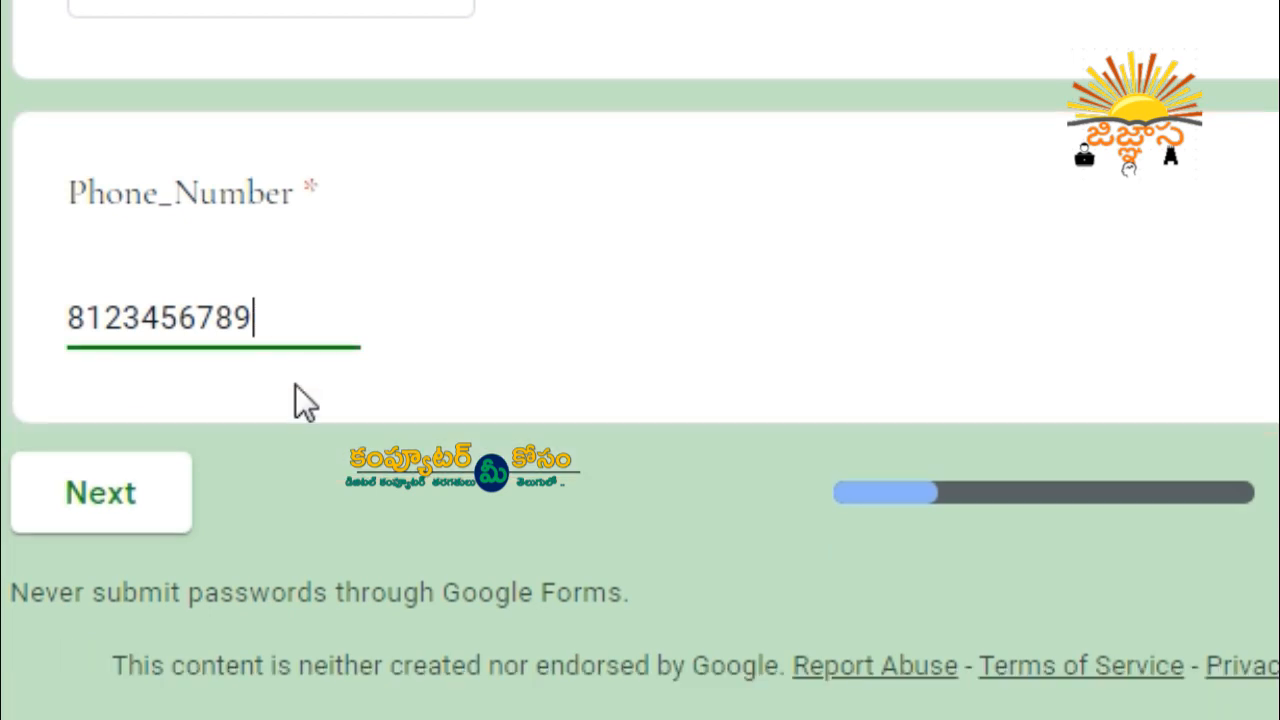
click(152, 505)
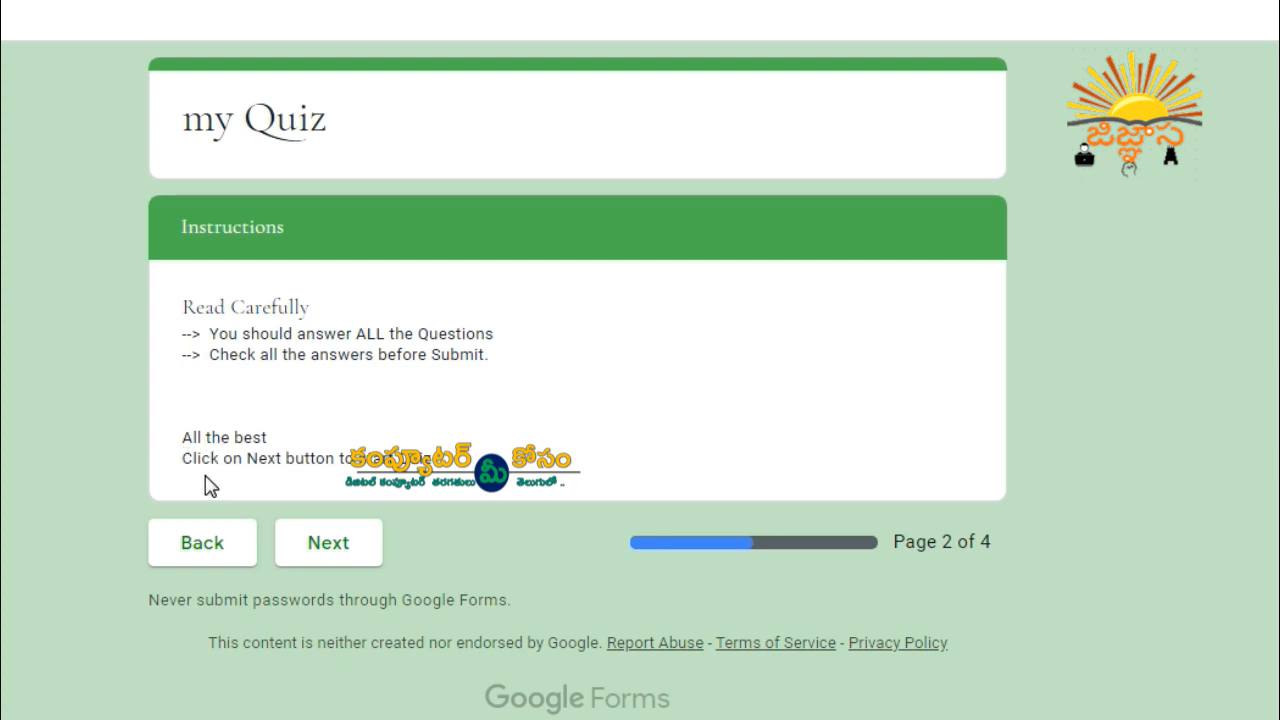
click(351, 550)
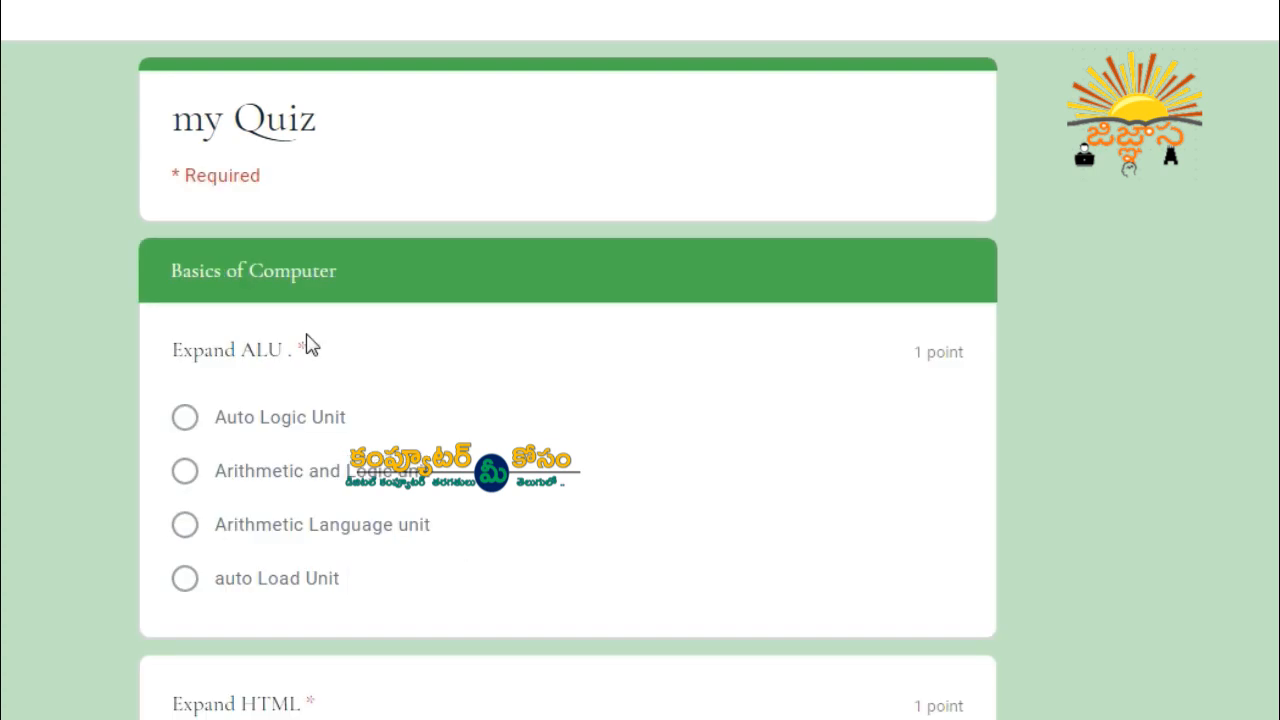
- Answer Expand ALU with "Arithmetic and Logic unit" and Expand HTML with "Hyper Transfer Manage Language", and continue to the MS OFFICE page
scroll(381, 310, down, 5)
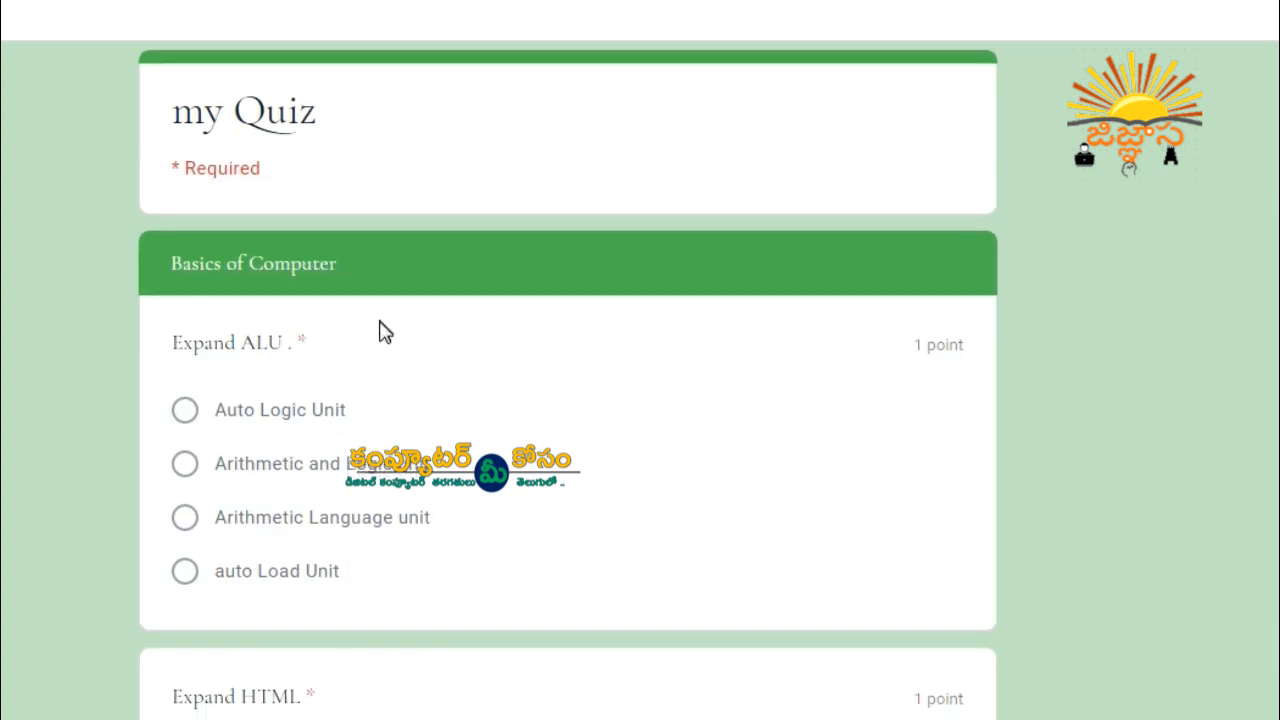
scroll(382, 340, up, 5)
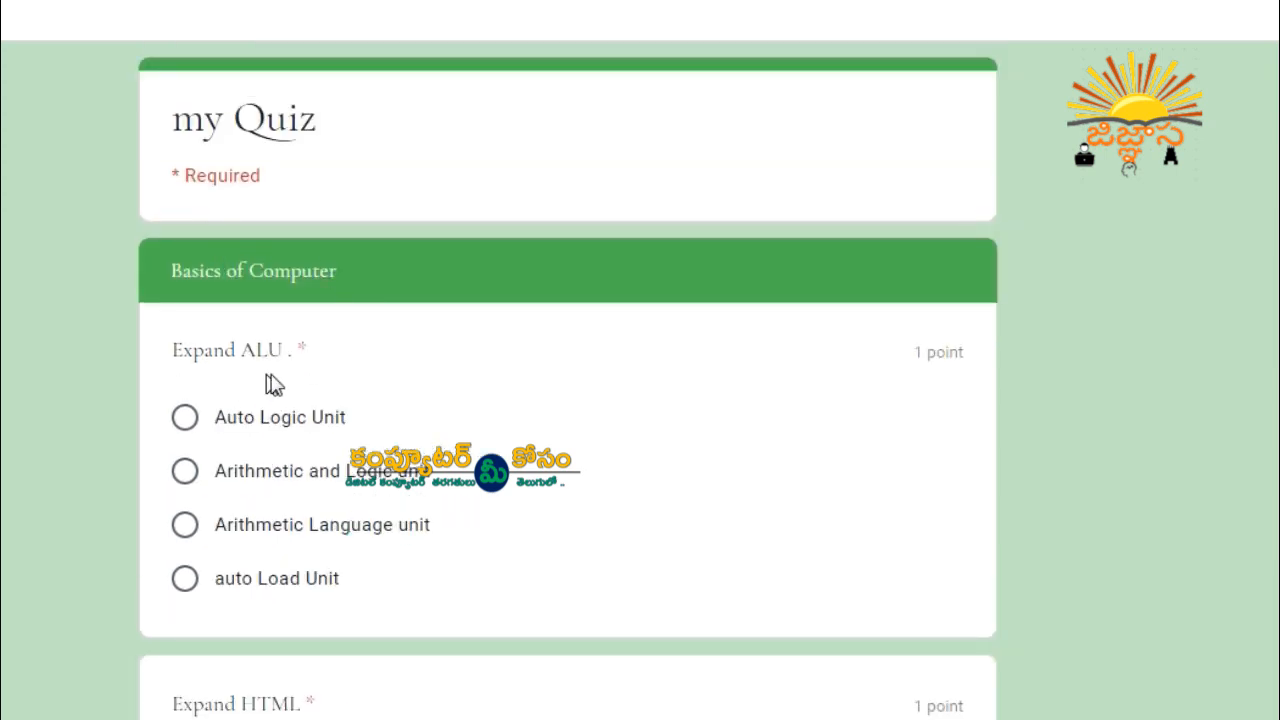
click(187, 478)
scroll(380, 491, down, 4)
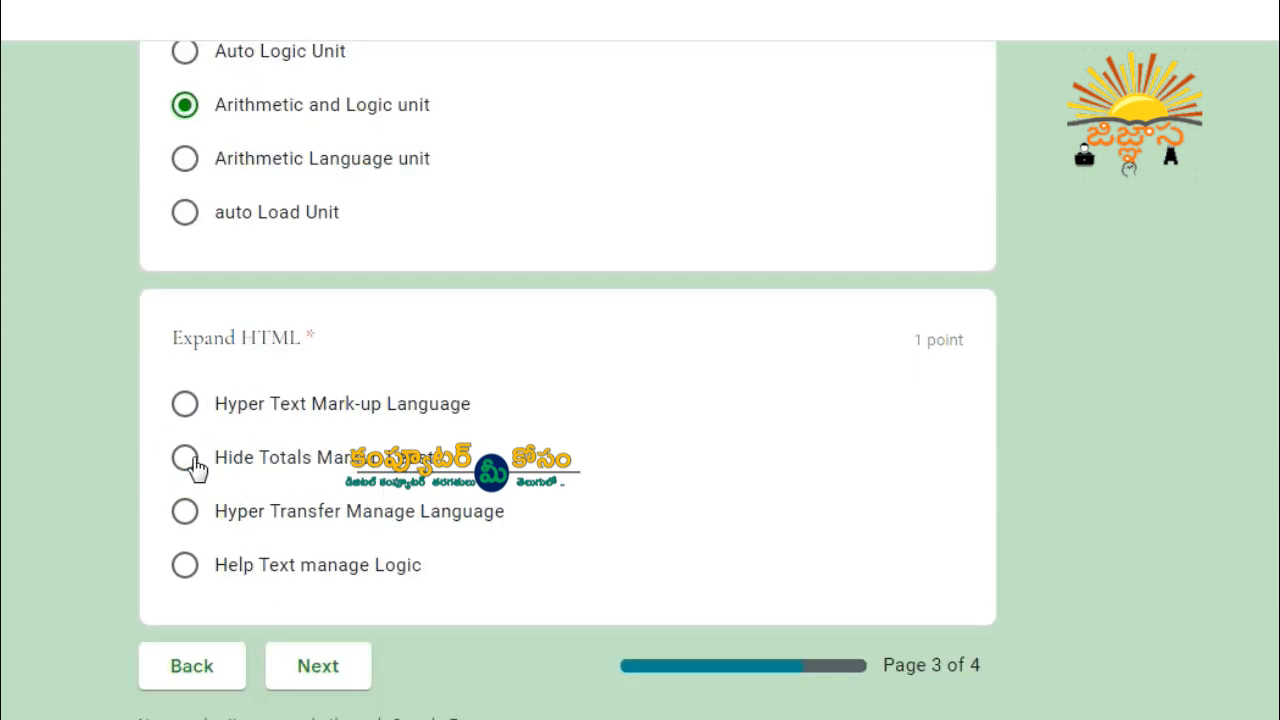
click(187, 512)
click(334, 670)
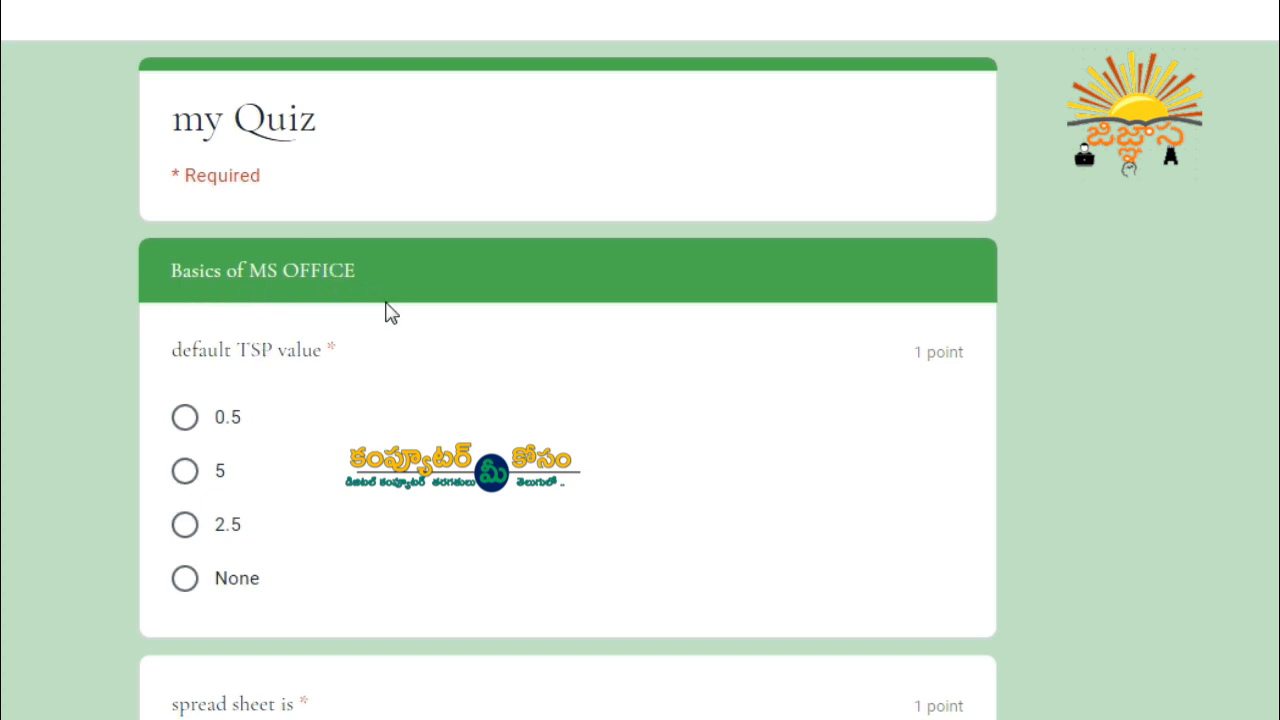
- Answer the default TSP value question with 0.5 and the spread sheet question with MS Excel
scroll(389, 305, down, 3)
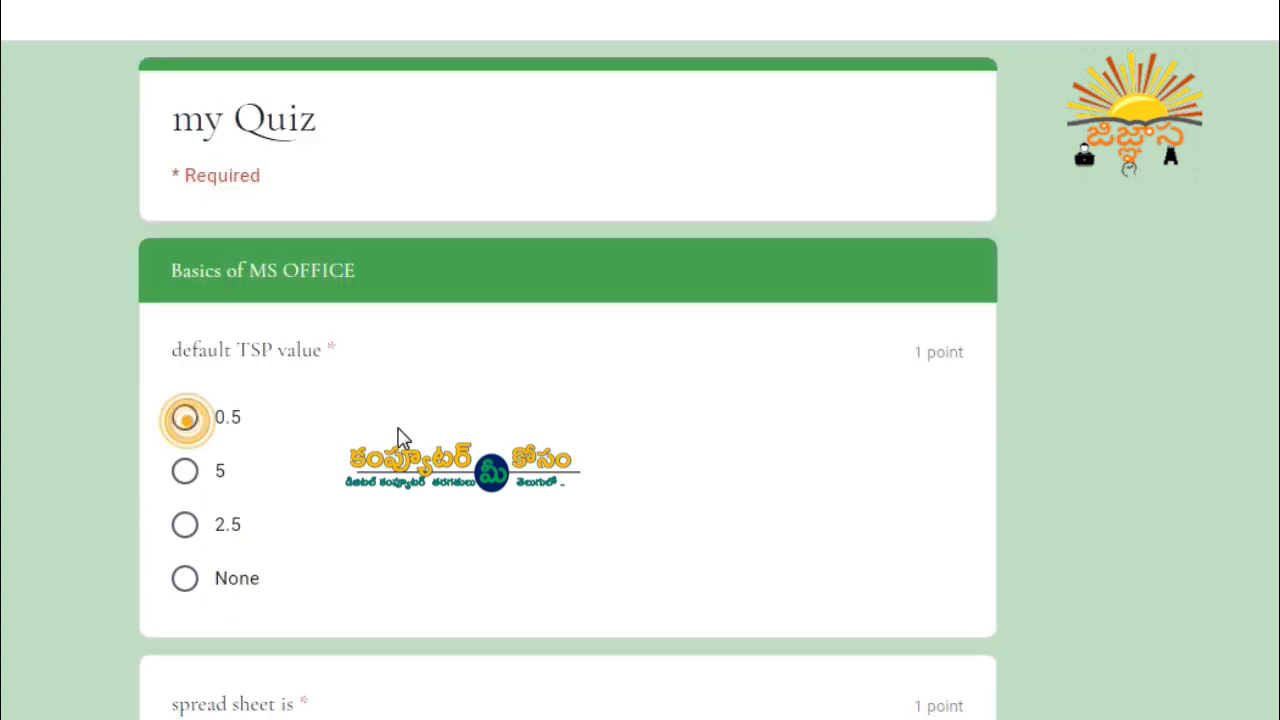
scroll(400, 443, down, 4)
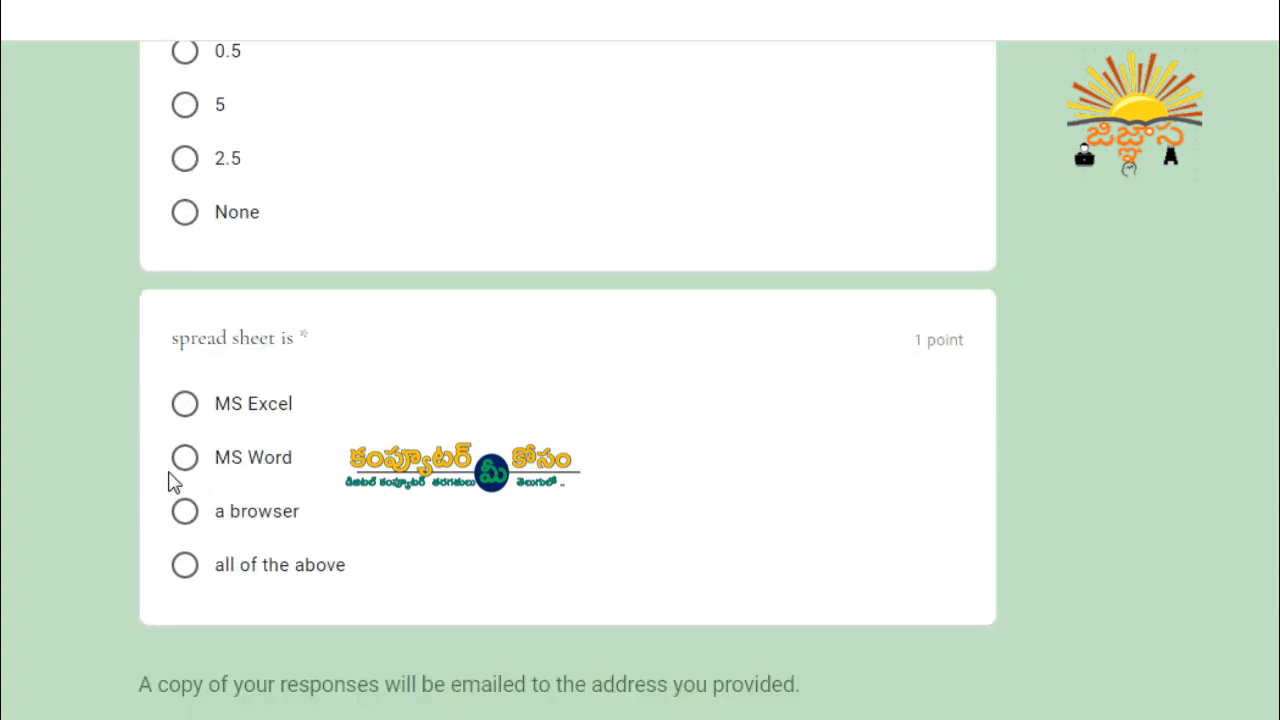
click(188, 410)
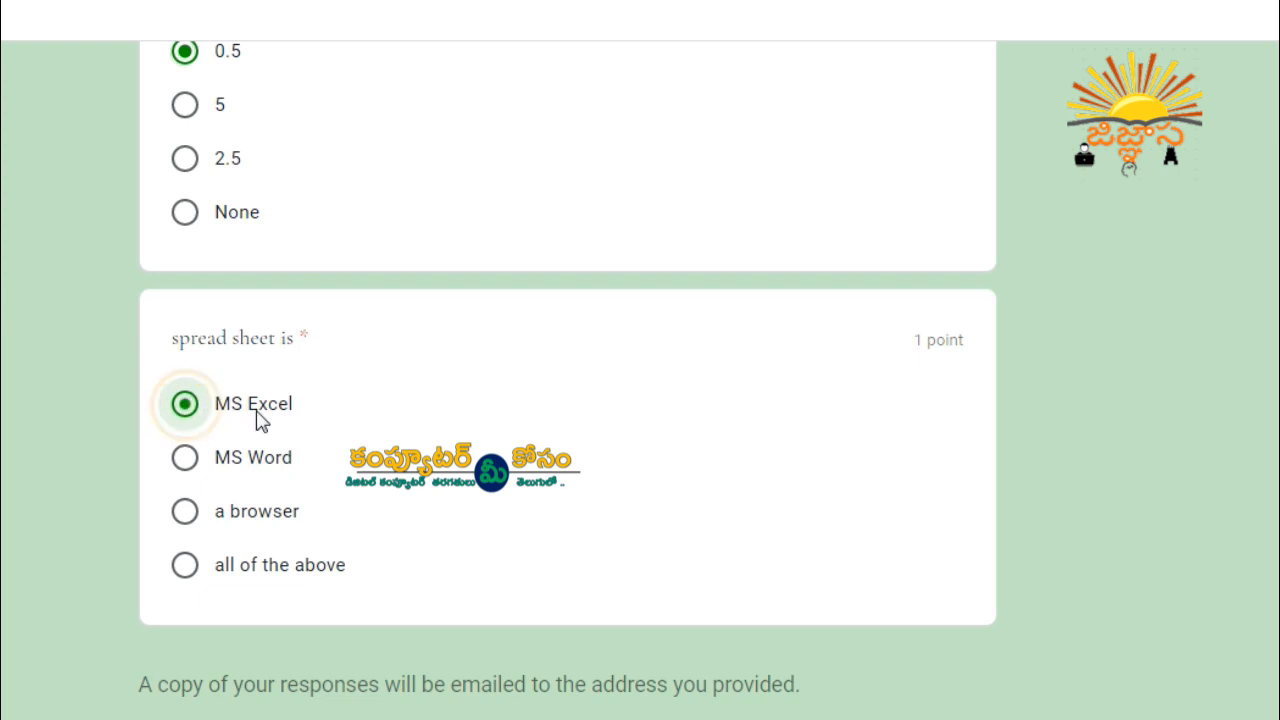
scroll(385, 337, down, 3)
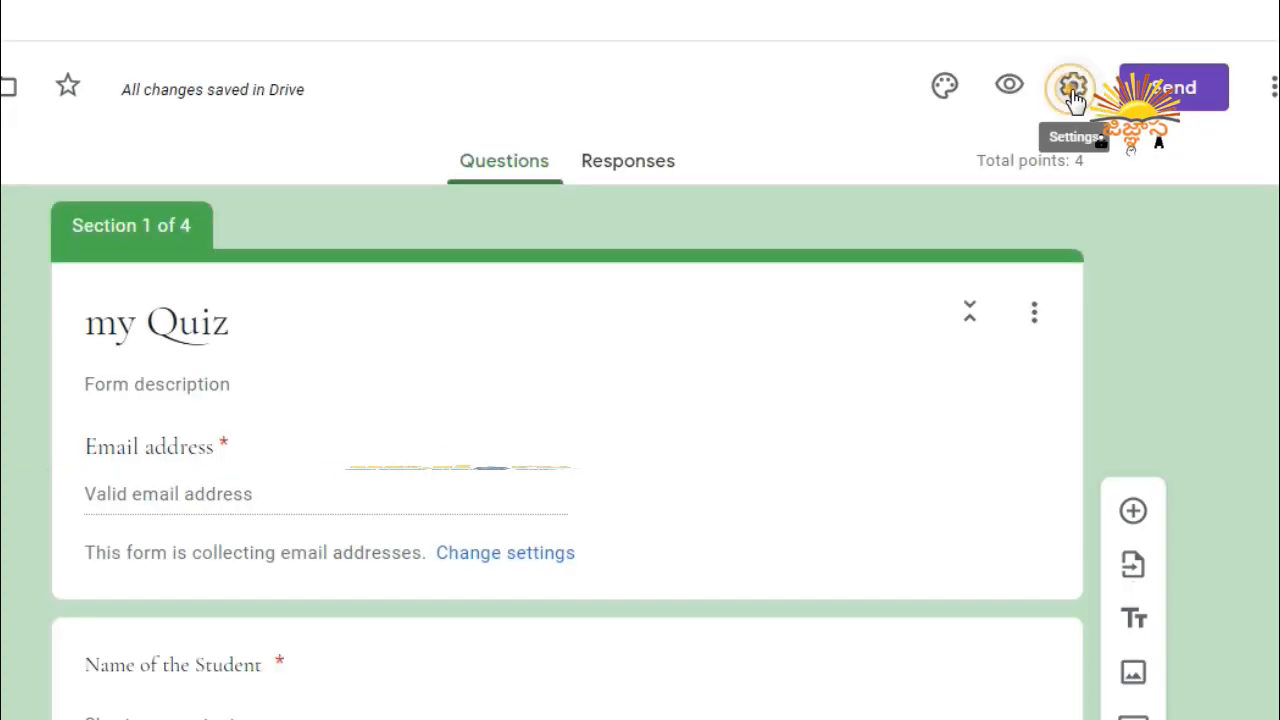
- Return to the form editor and open the form's settings
click(1073, 95)
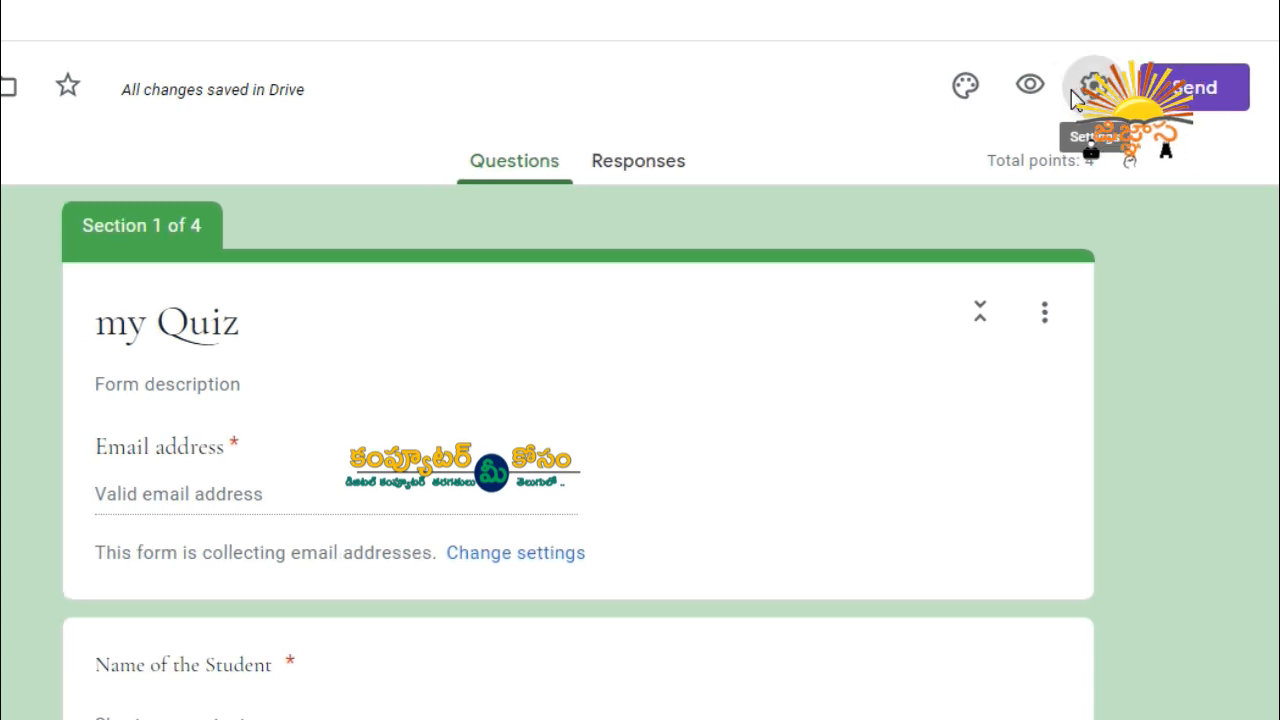
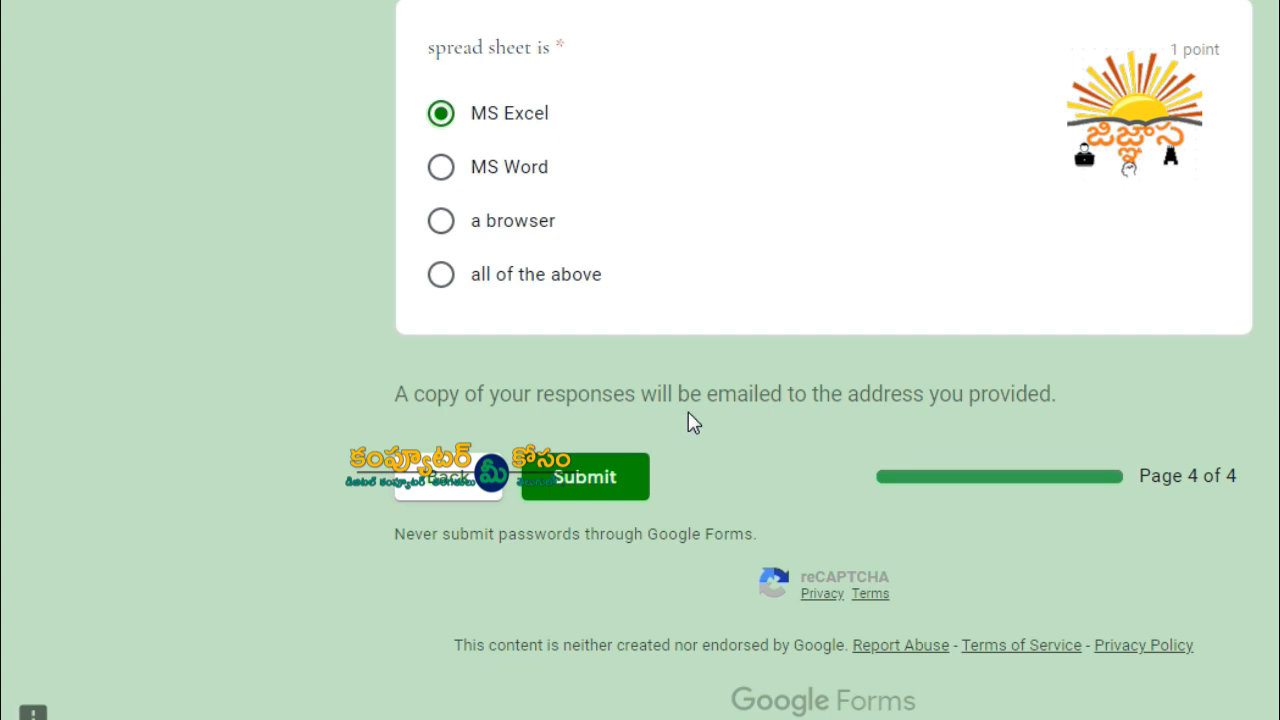
- Submit the completed quiz as the respondent
triple_click(698, 395)
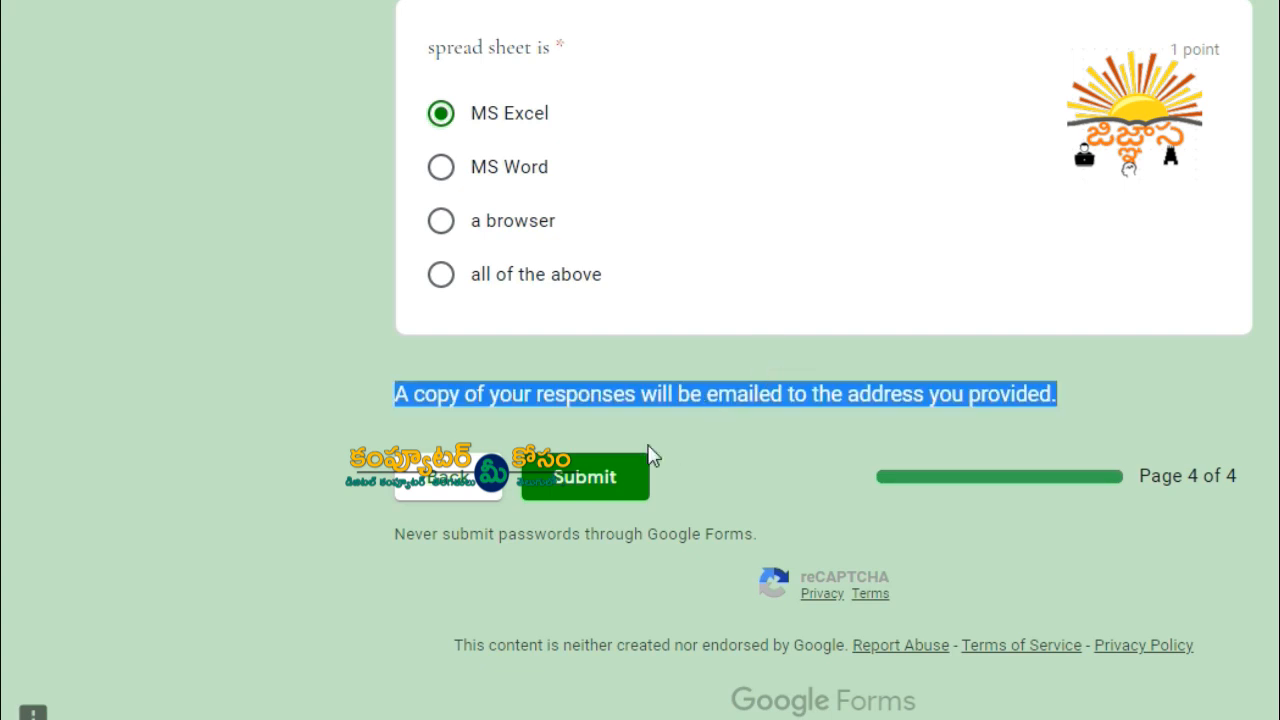
click(600, 477)
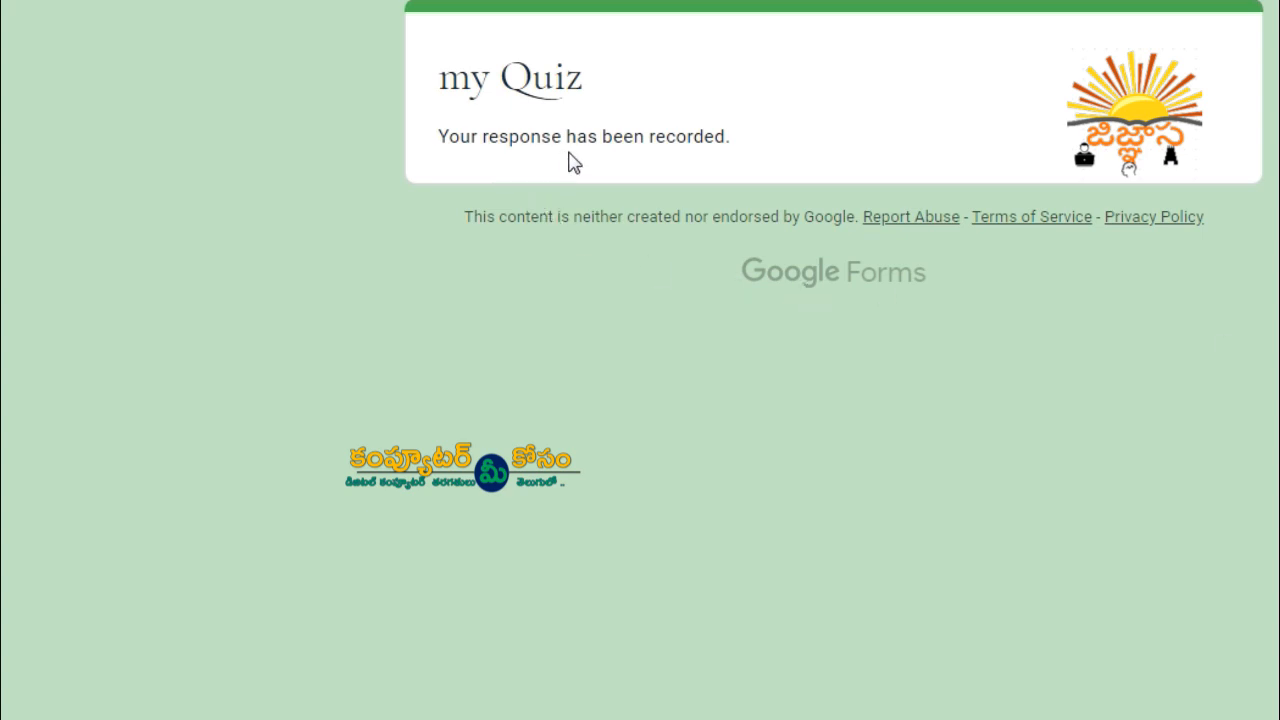
click(686, 138)
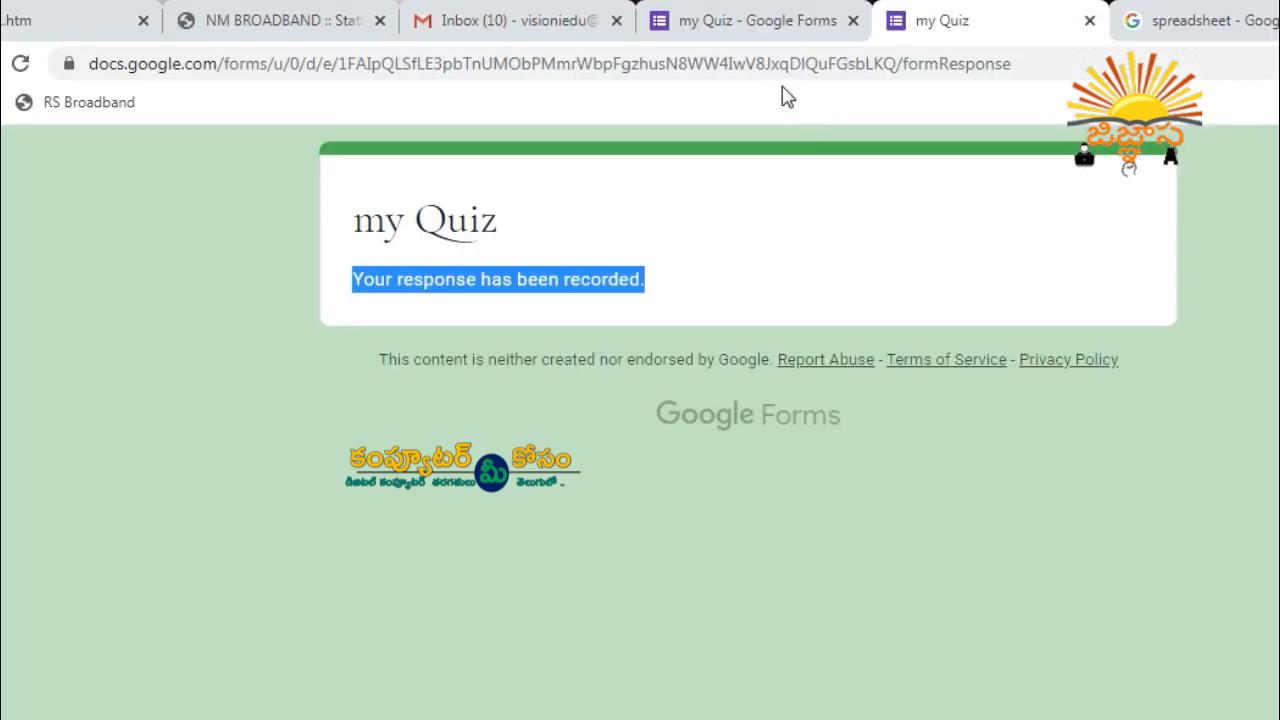
- In the form's presentation settings, set the confirmation message to "Your Quiz Completed. your Response will be mailed. ." and save it
click(771, 27)
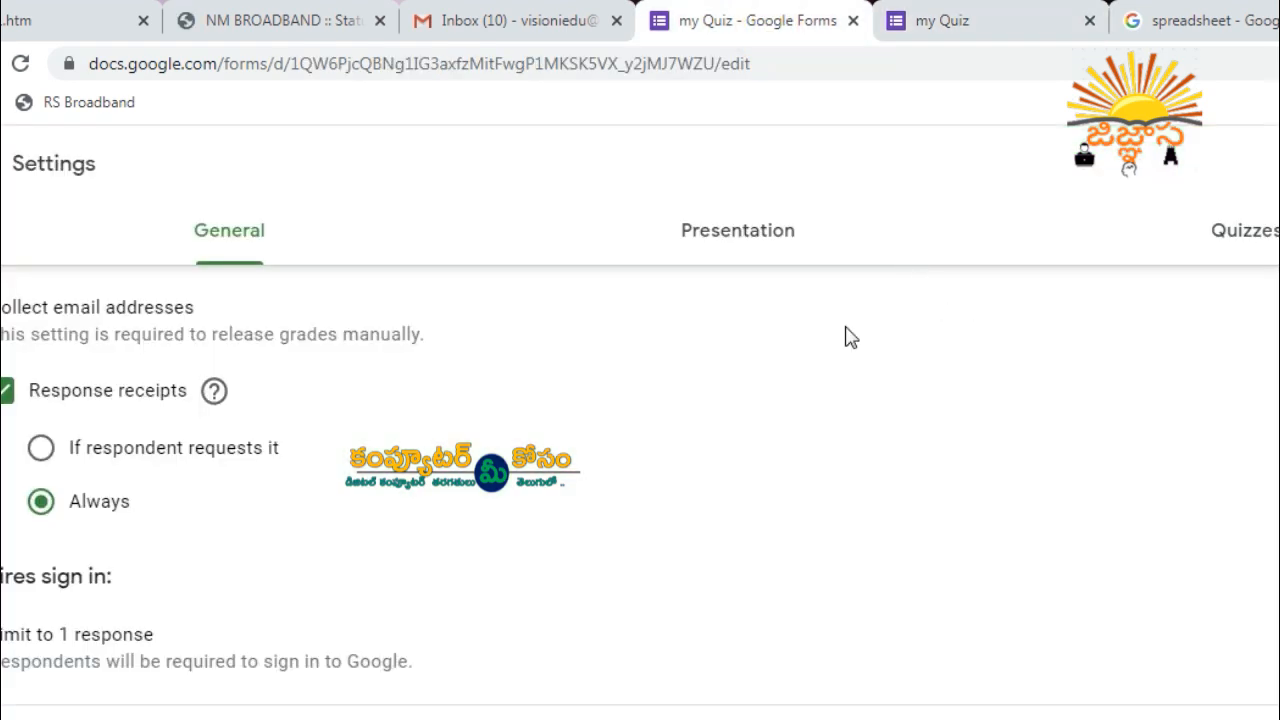
click(707, 235)
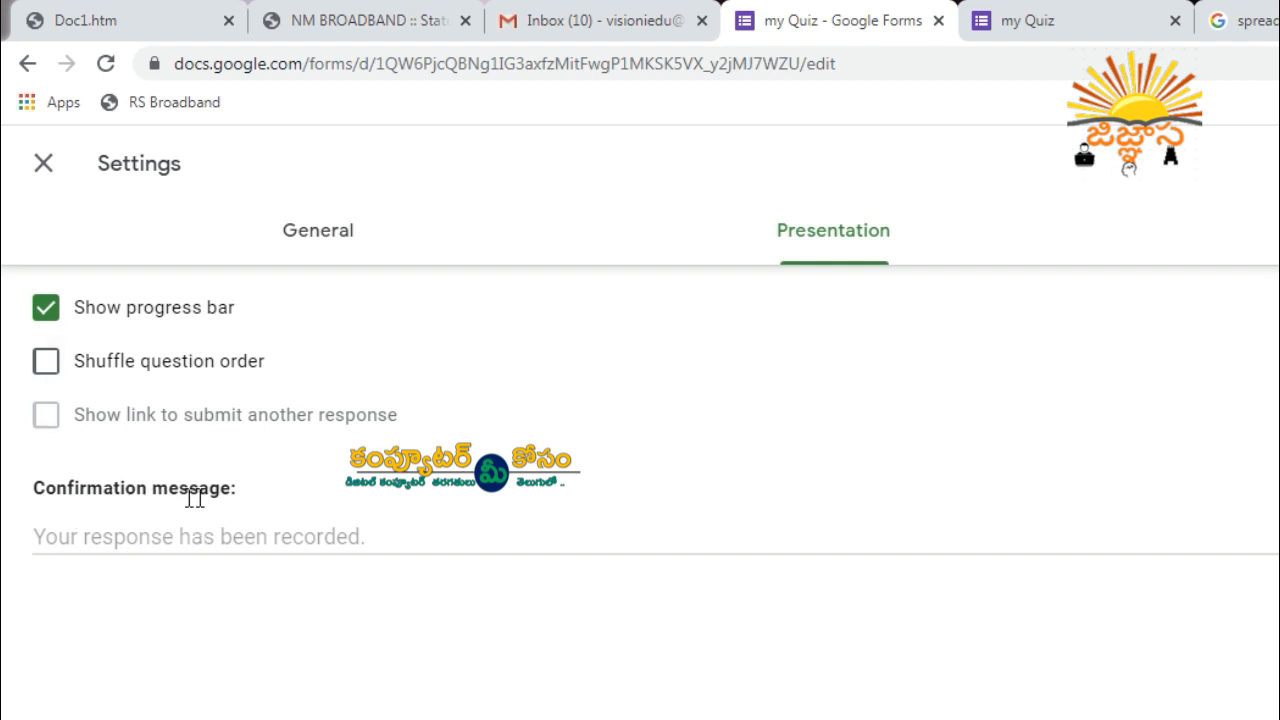
click(173, 536)
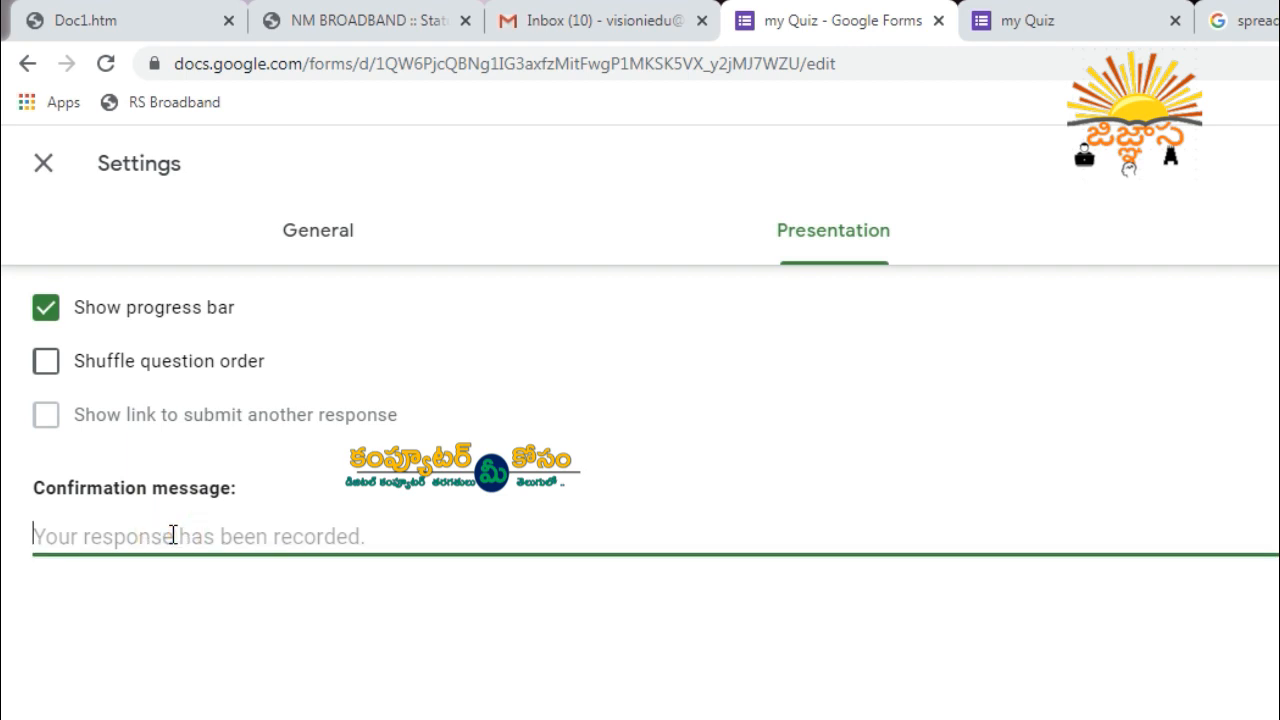
text(Su)
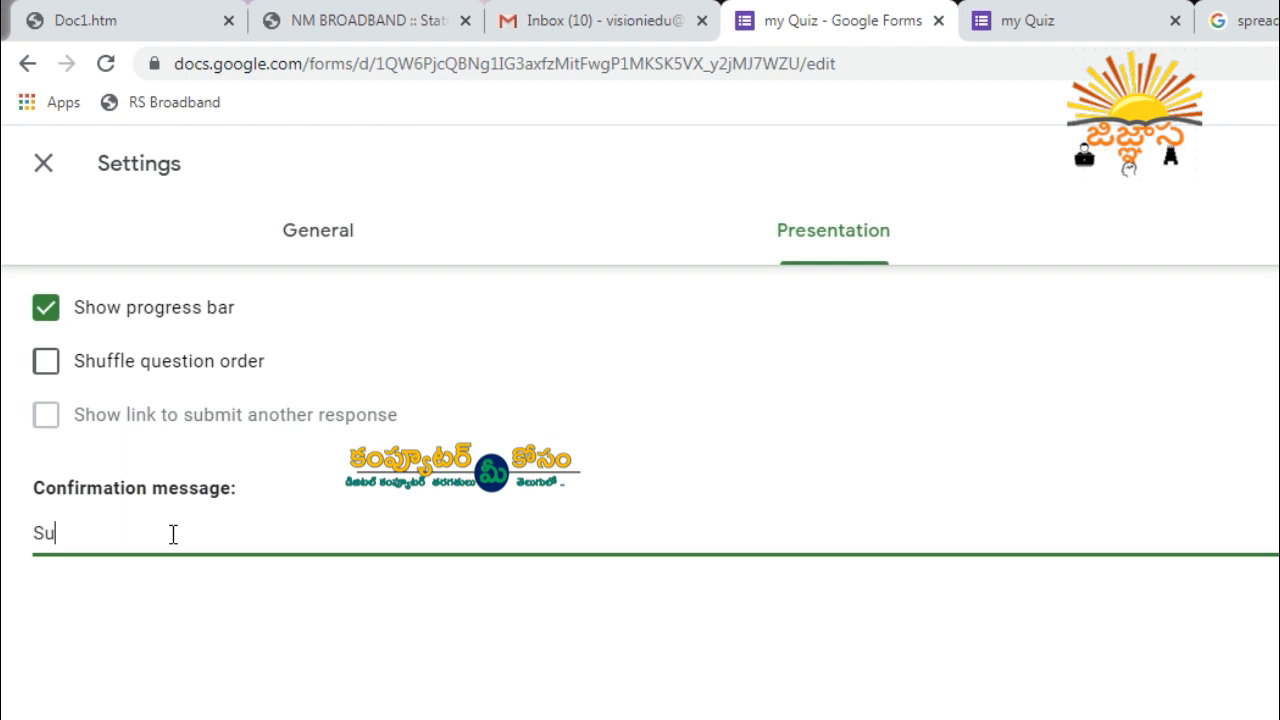
key(BackSpace)
text(Your Quize)
key(BackSpace)
key(BackSpace)
text(Comp)
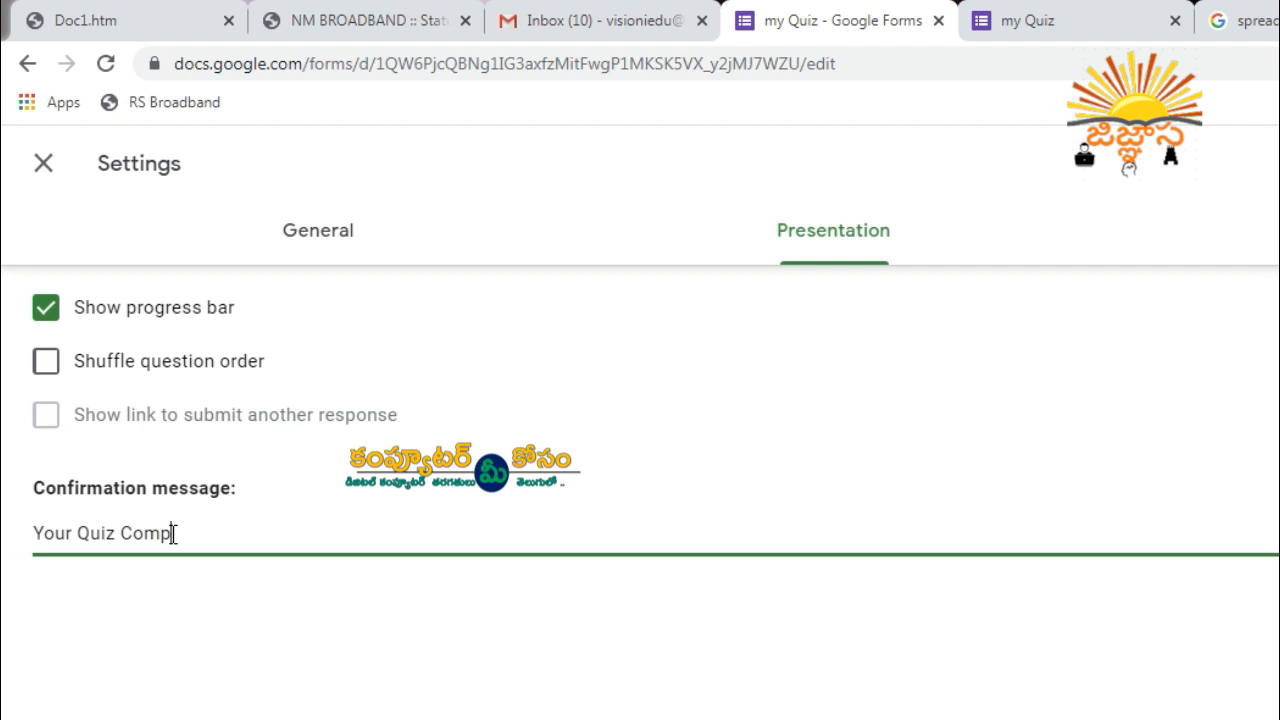
text(leted. your Respponse will be)
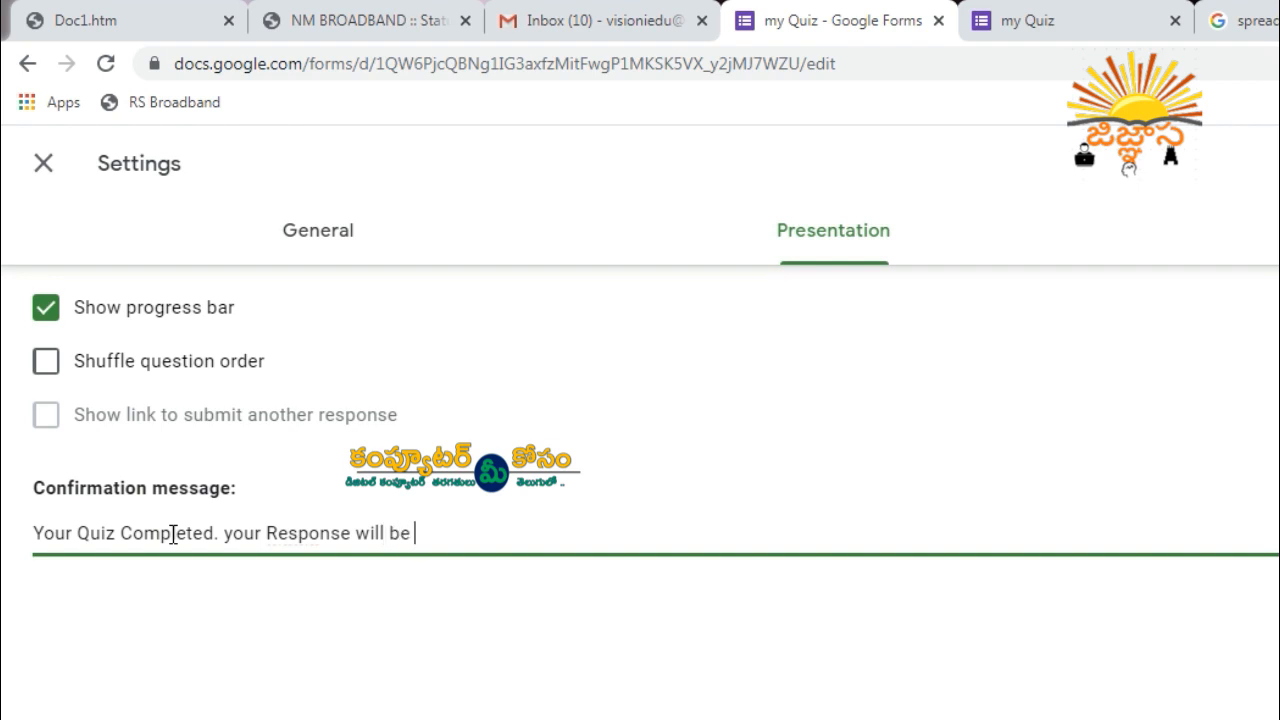
text( mailed. .)
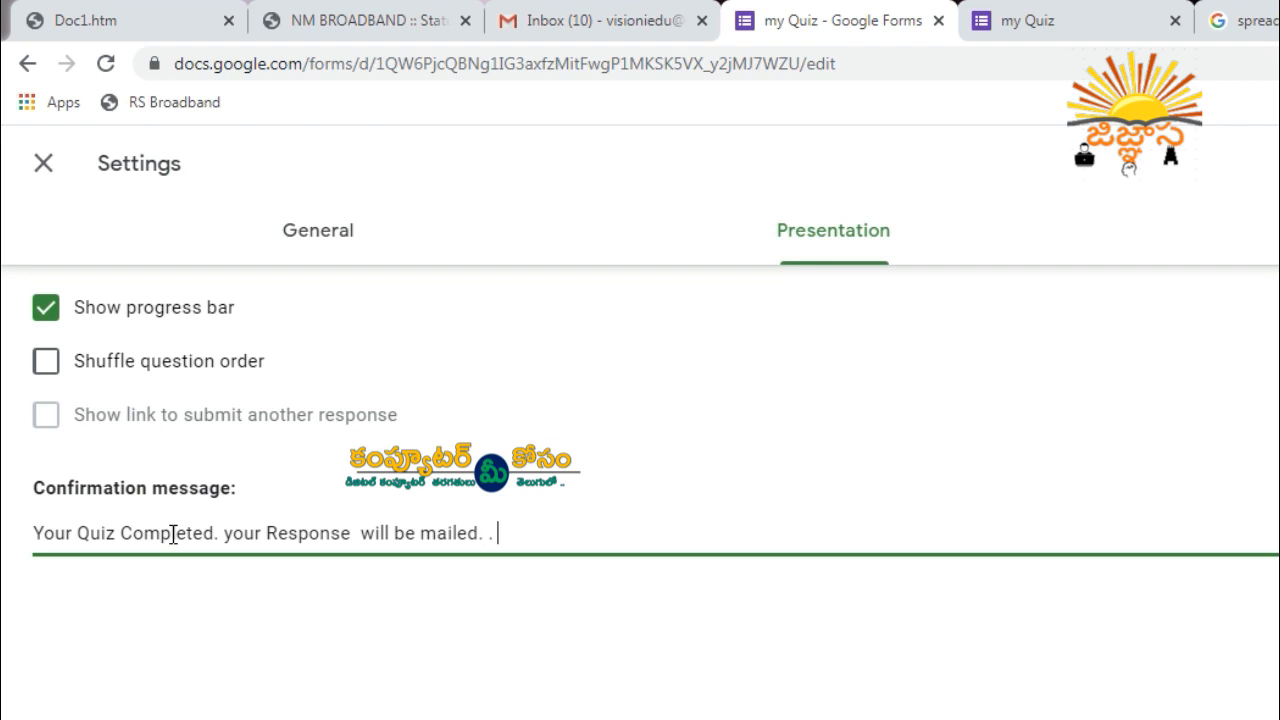
click(1231, 92)
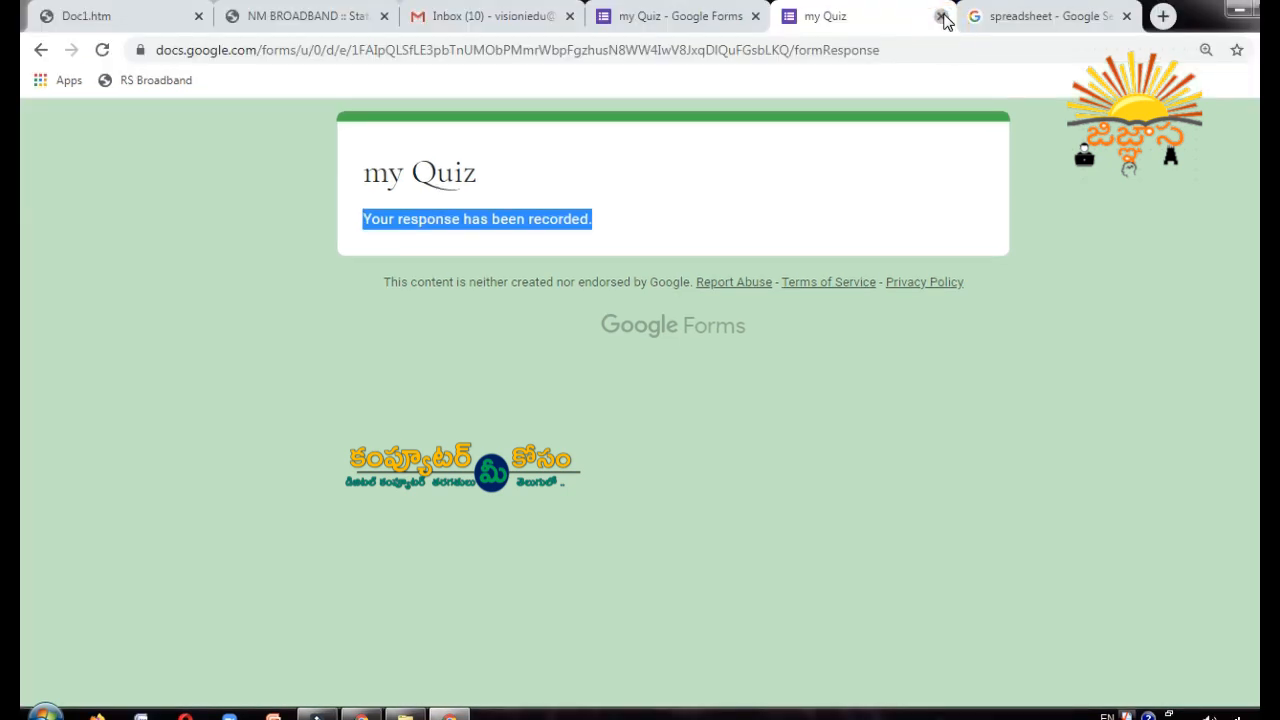
- Close the submitted quiz page and review the form's responses by summary and by question
click(941, 17)
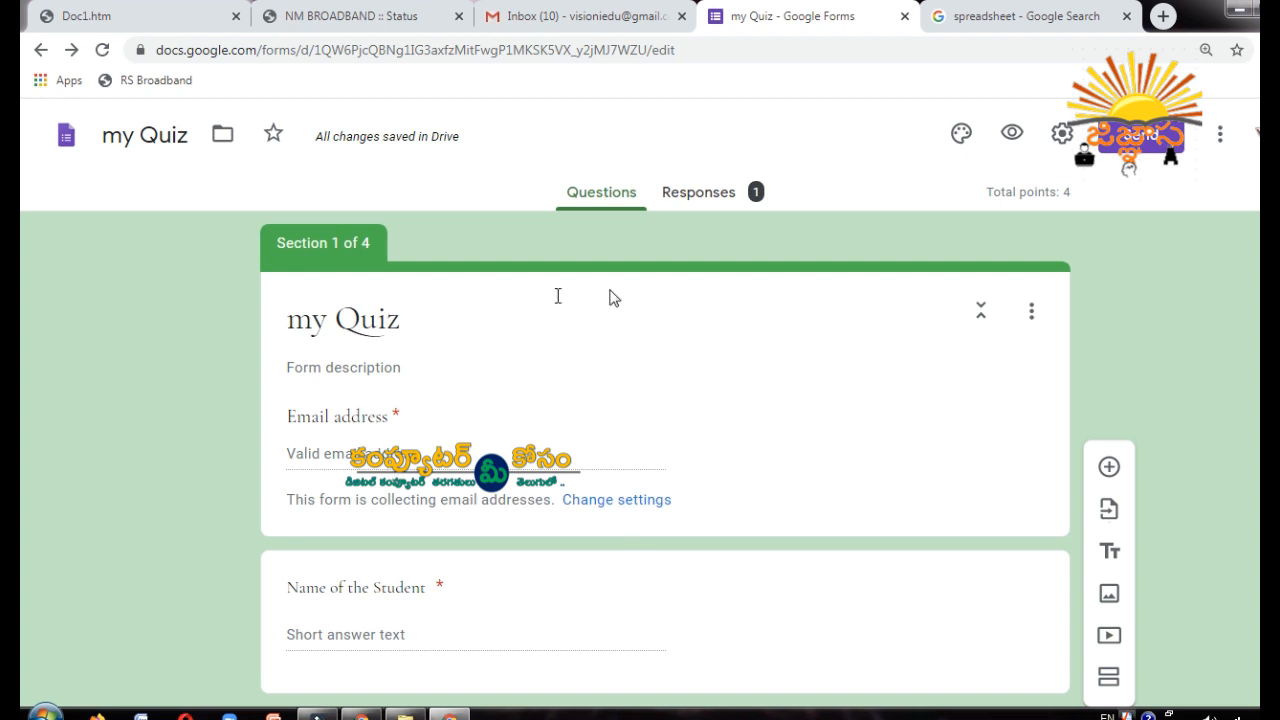
click(700, 200)
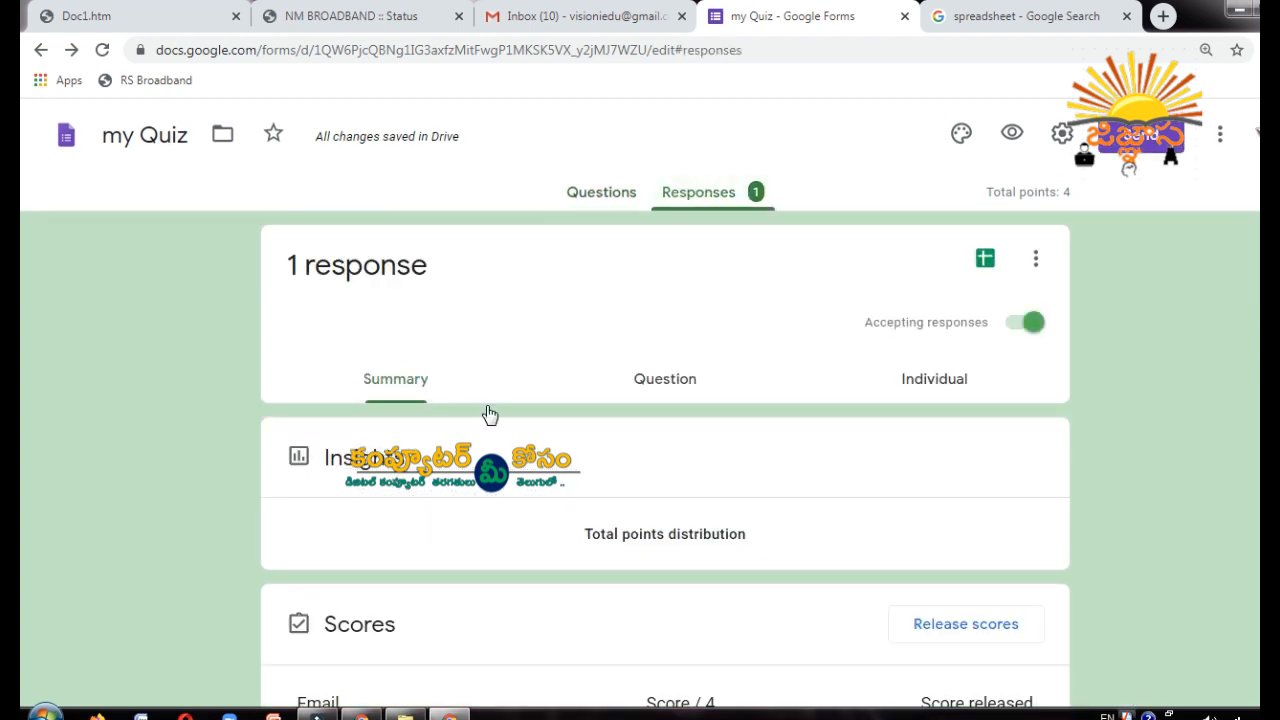
scroll(1000, 423, down, 3)
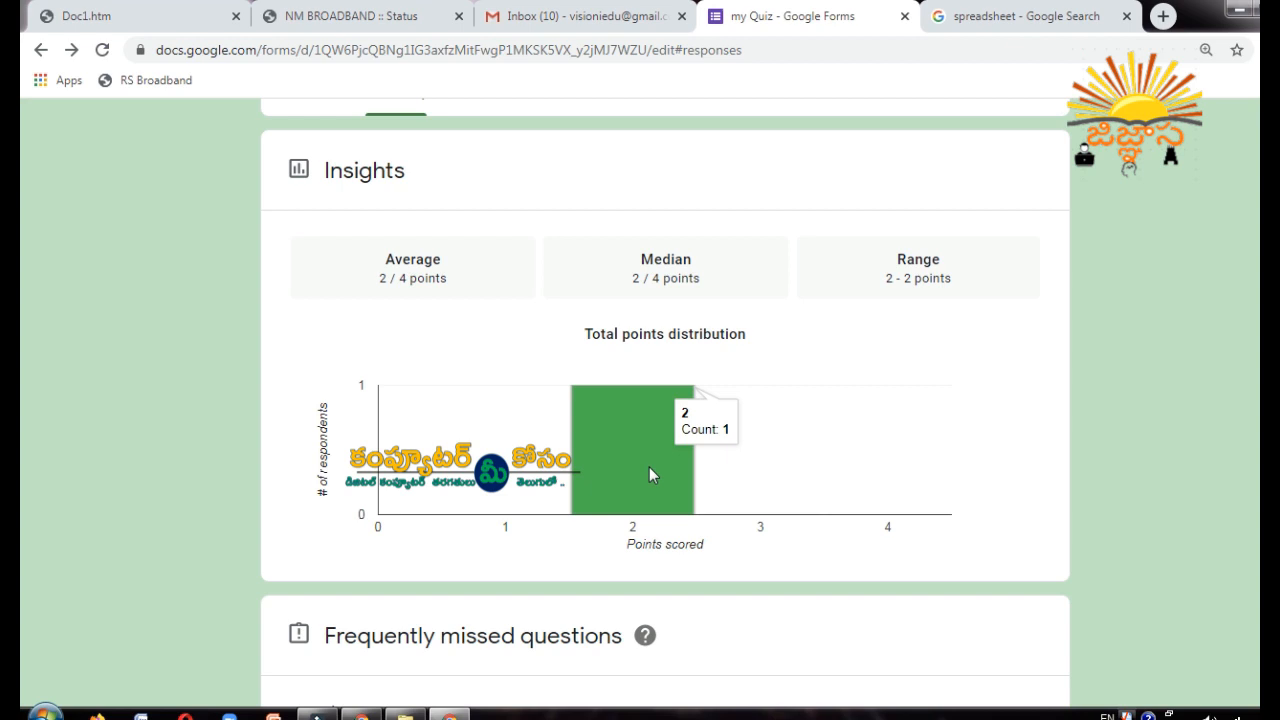
scroll(646, 483, down, 4)
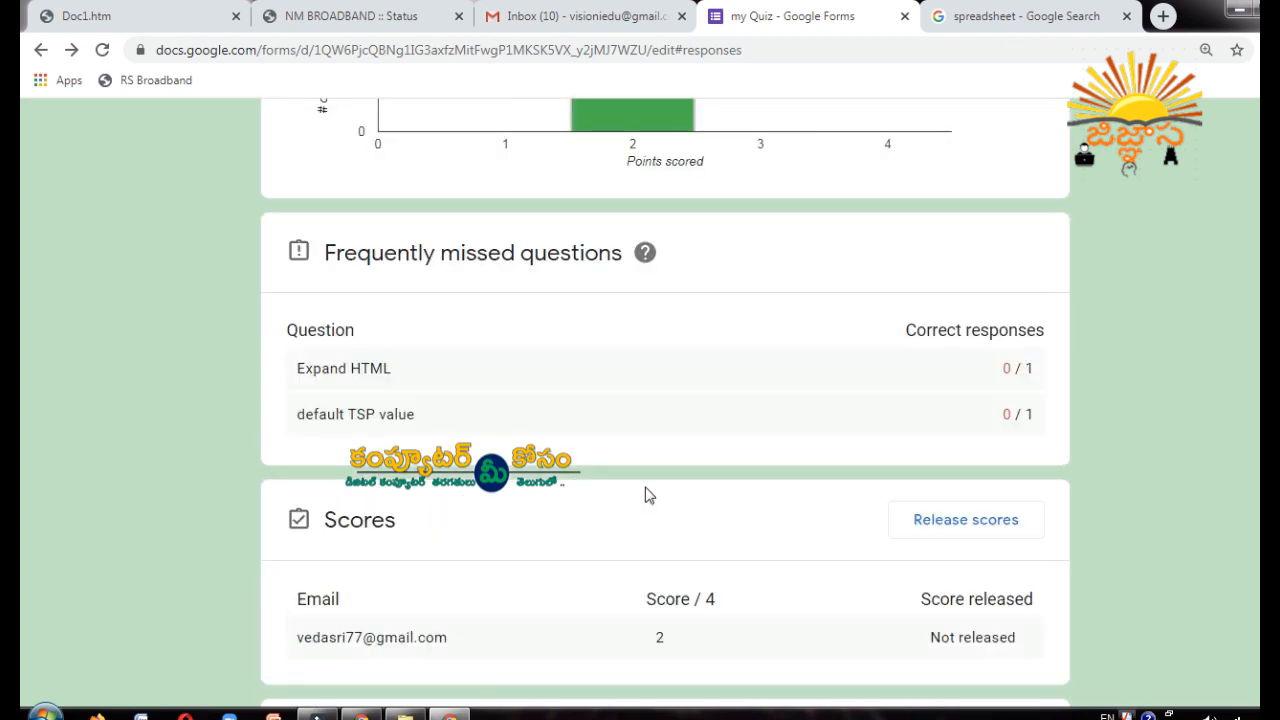
scroll(645, 495, up, 7)
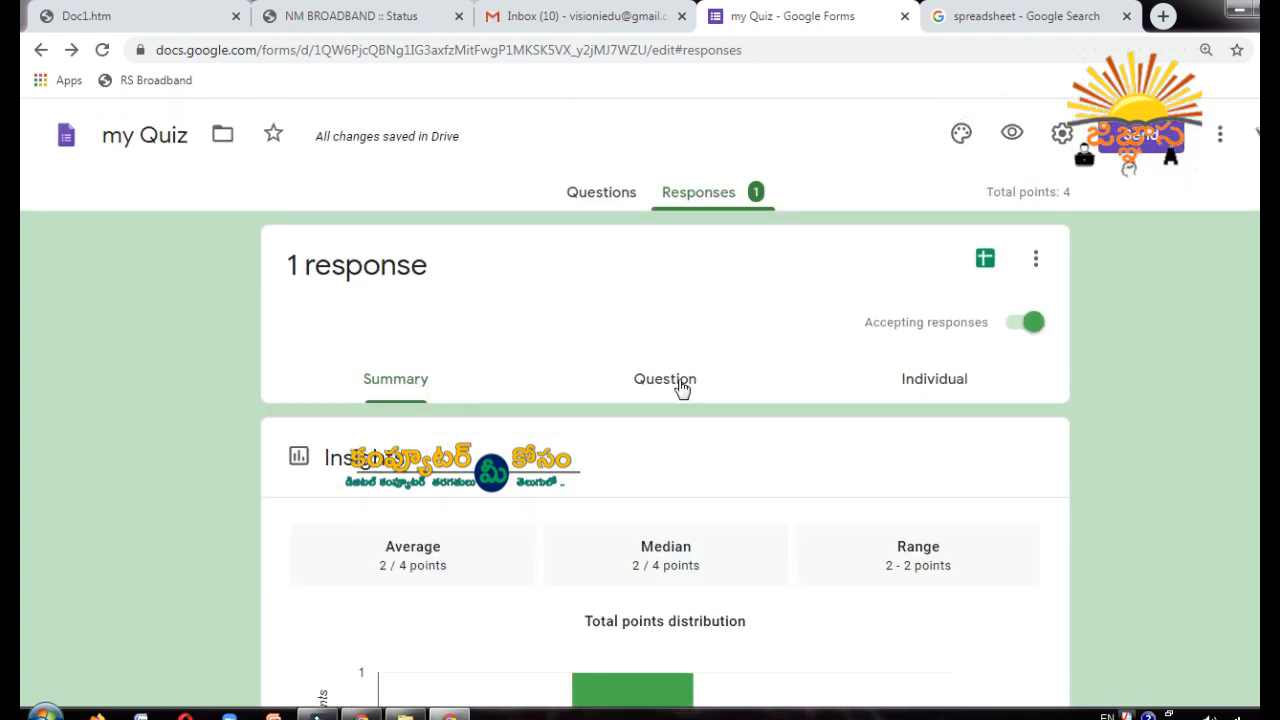
click(680, 385)
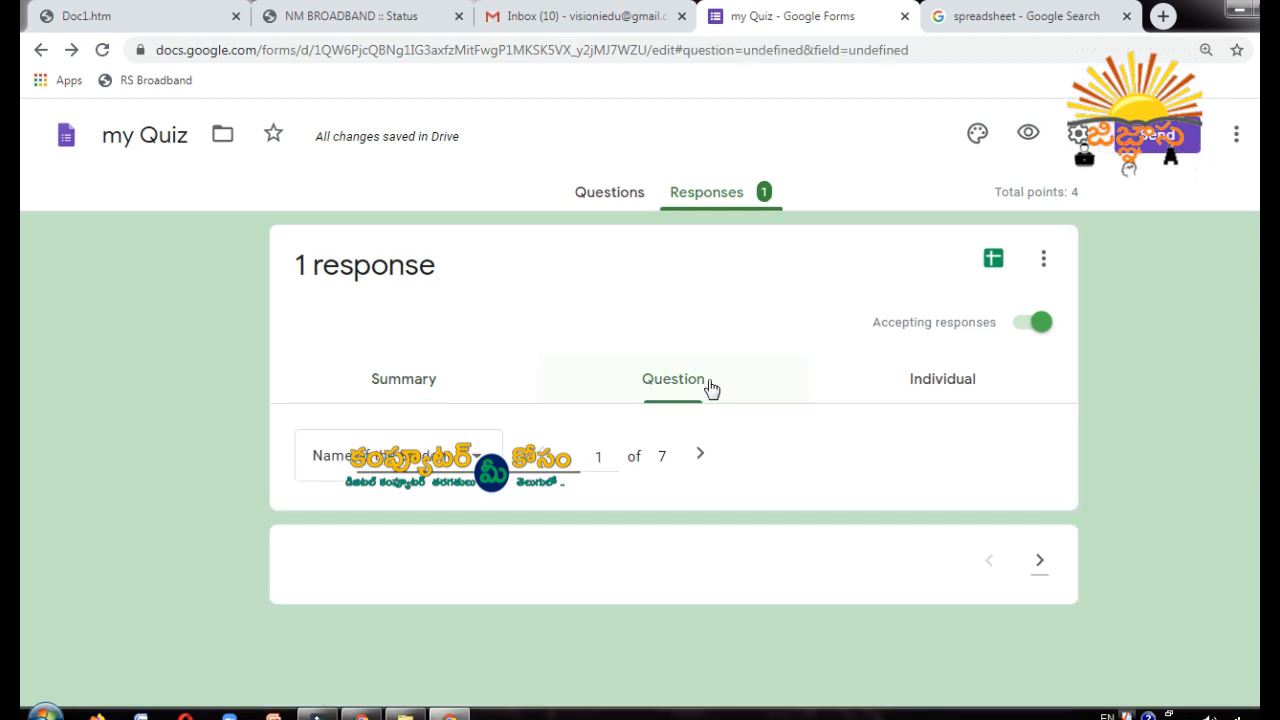
- Open the individual response and release its score, sending the email to all respondents
click(930, 390)
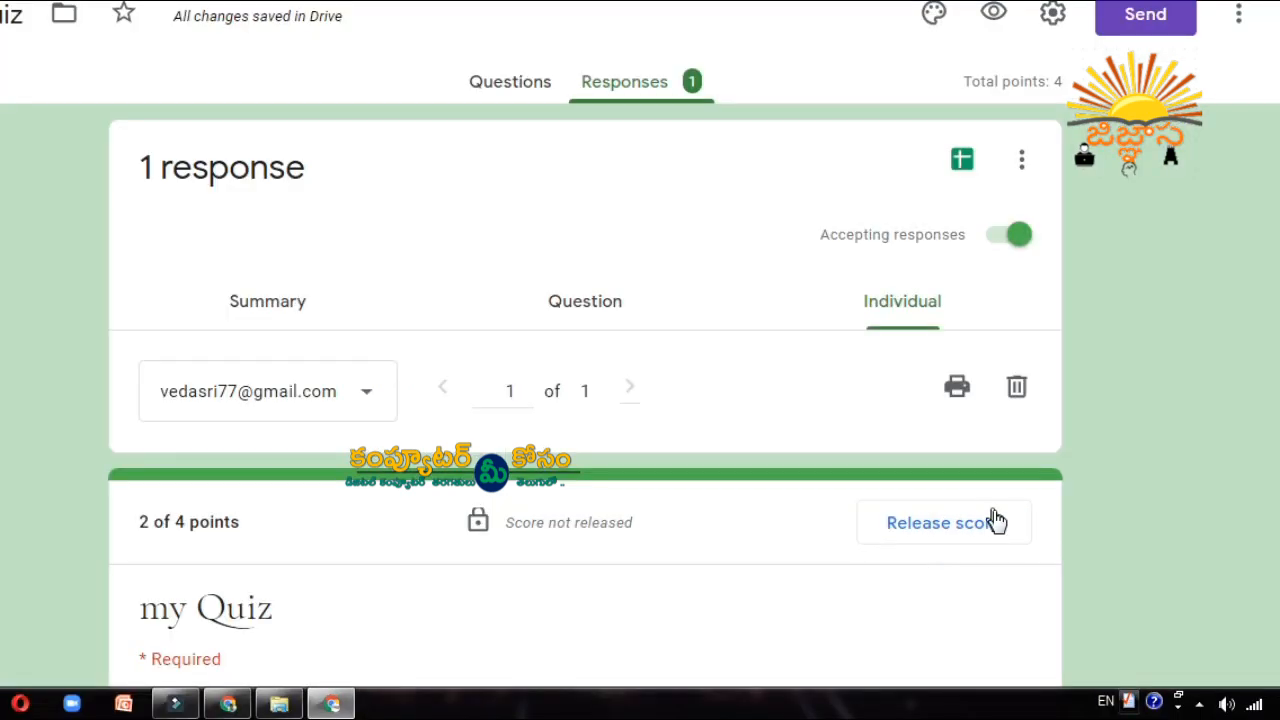
scroll(997, 521, down, 1)
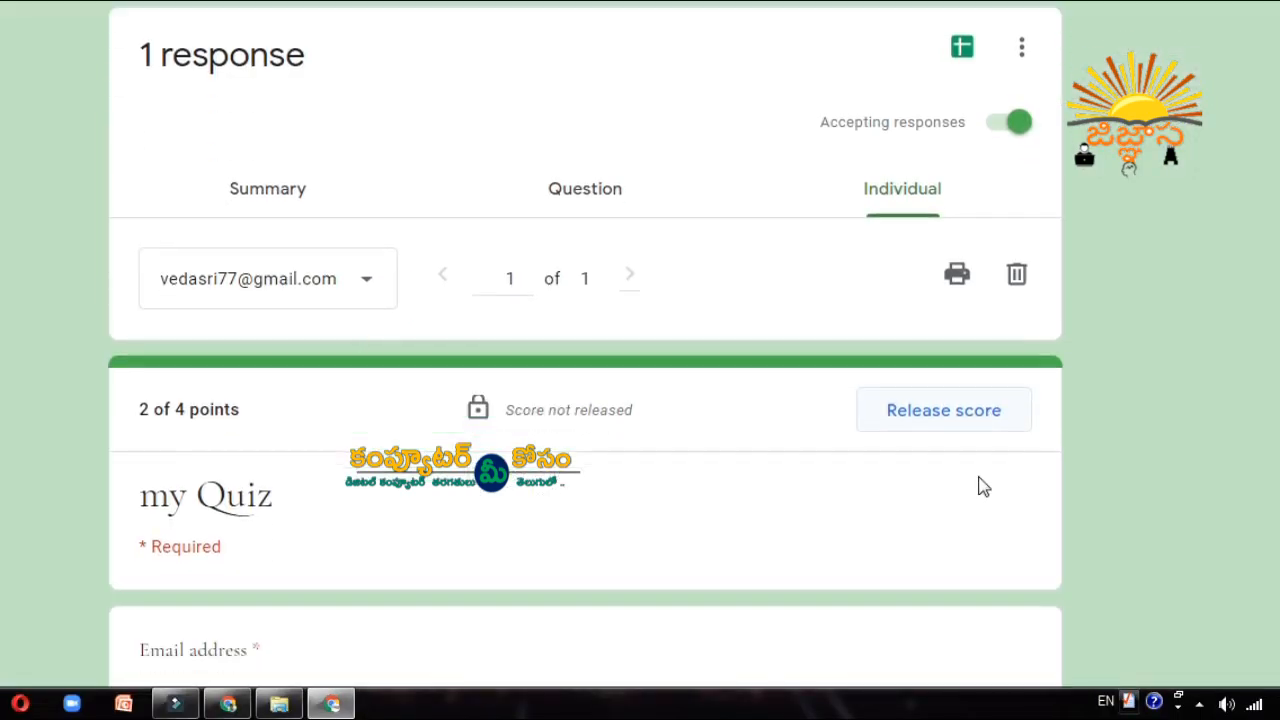
click(968, 422)
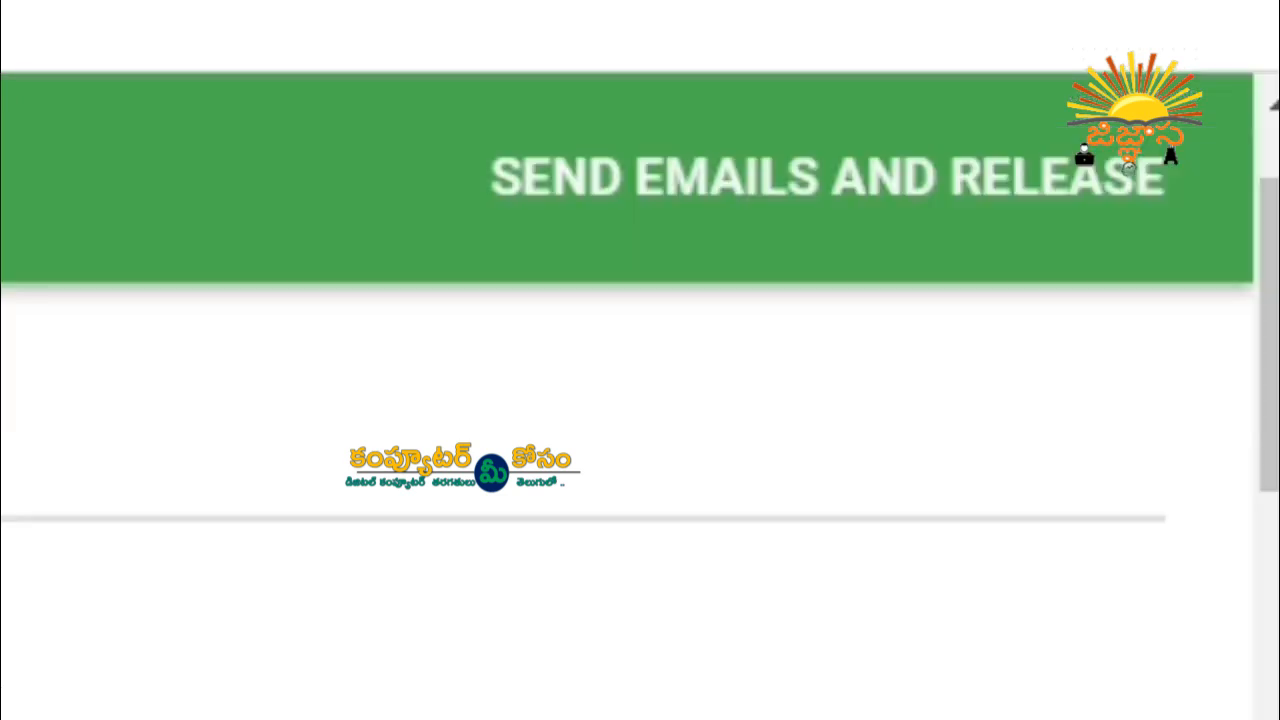
click(766, 190)
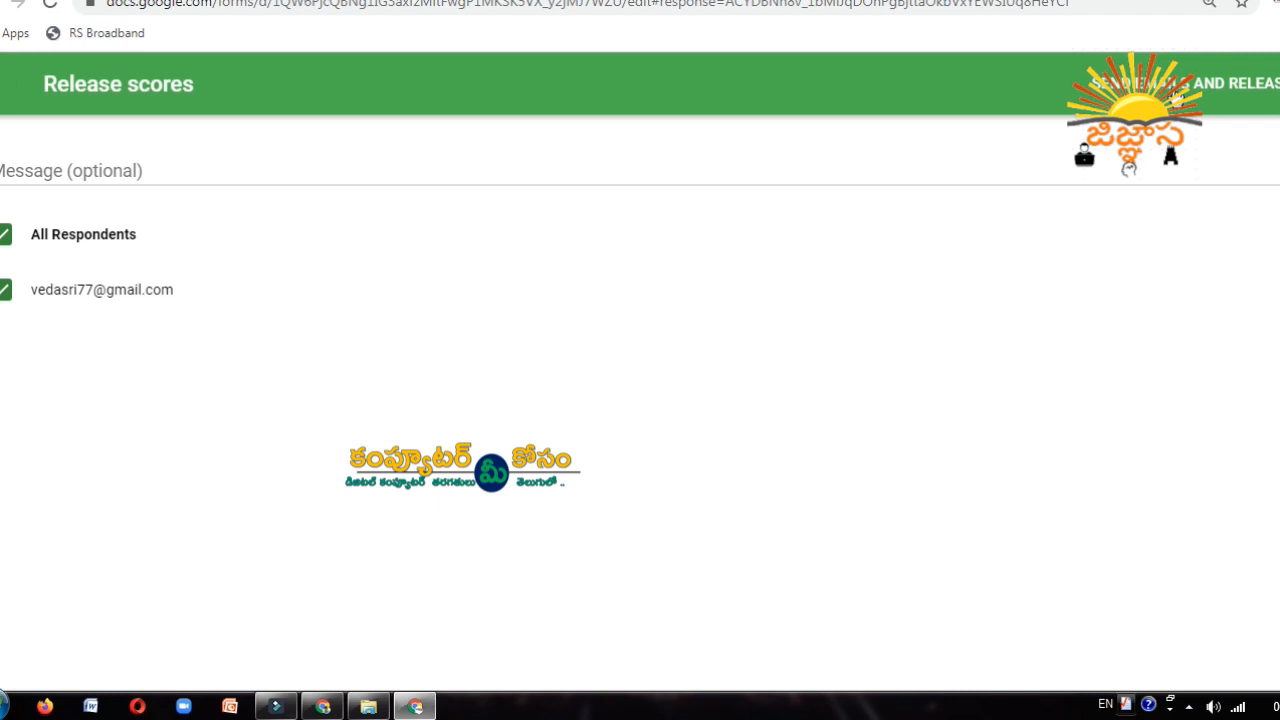
click(1172, 88)
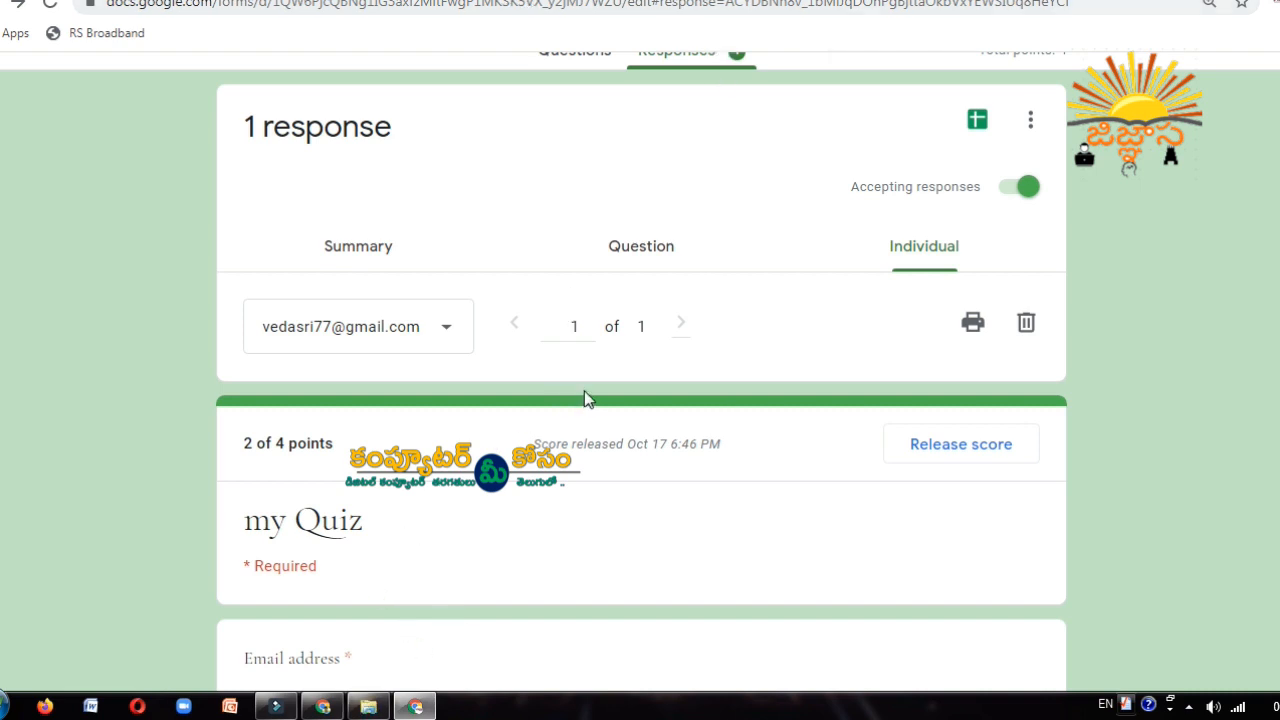
- Switch to the respondent's Gmail, open the "Score released: my Quiz" email, and follow its link to the graded response
scroll(585, 394, down, 2)
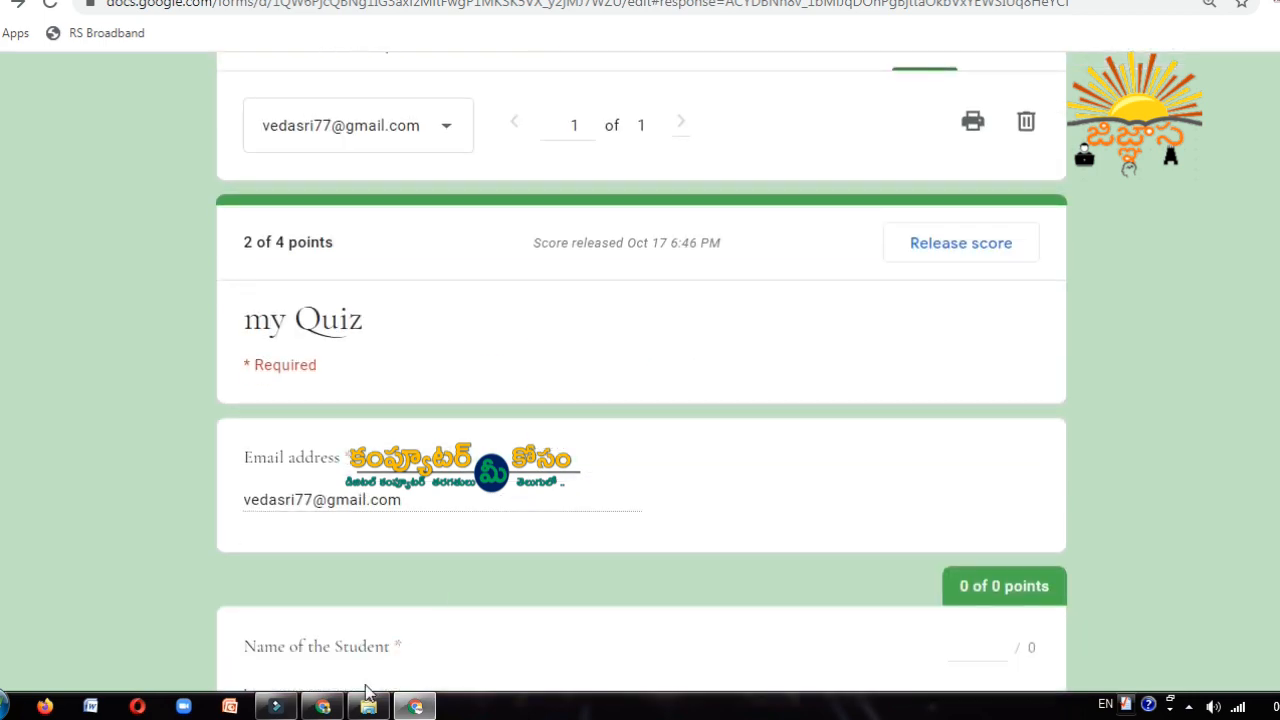
click(324, 707)
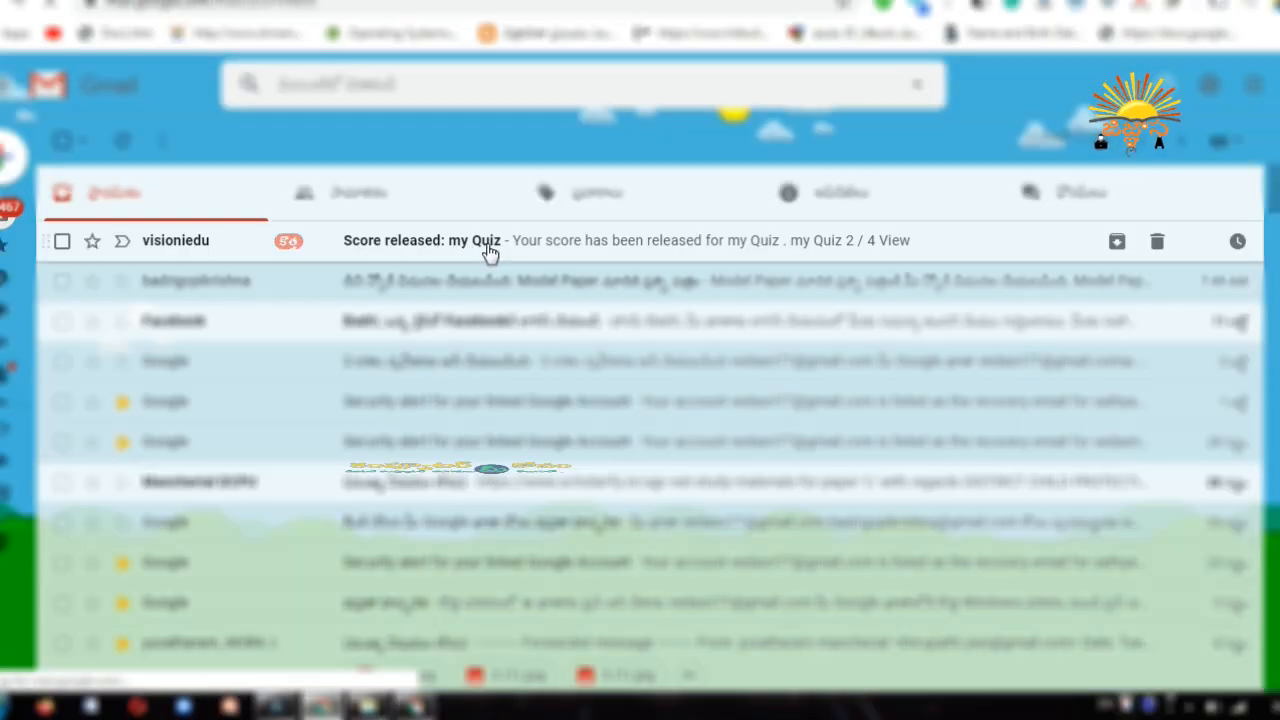
click(489, 250)
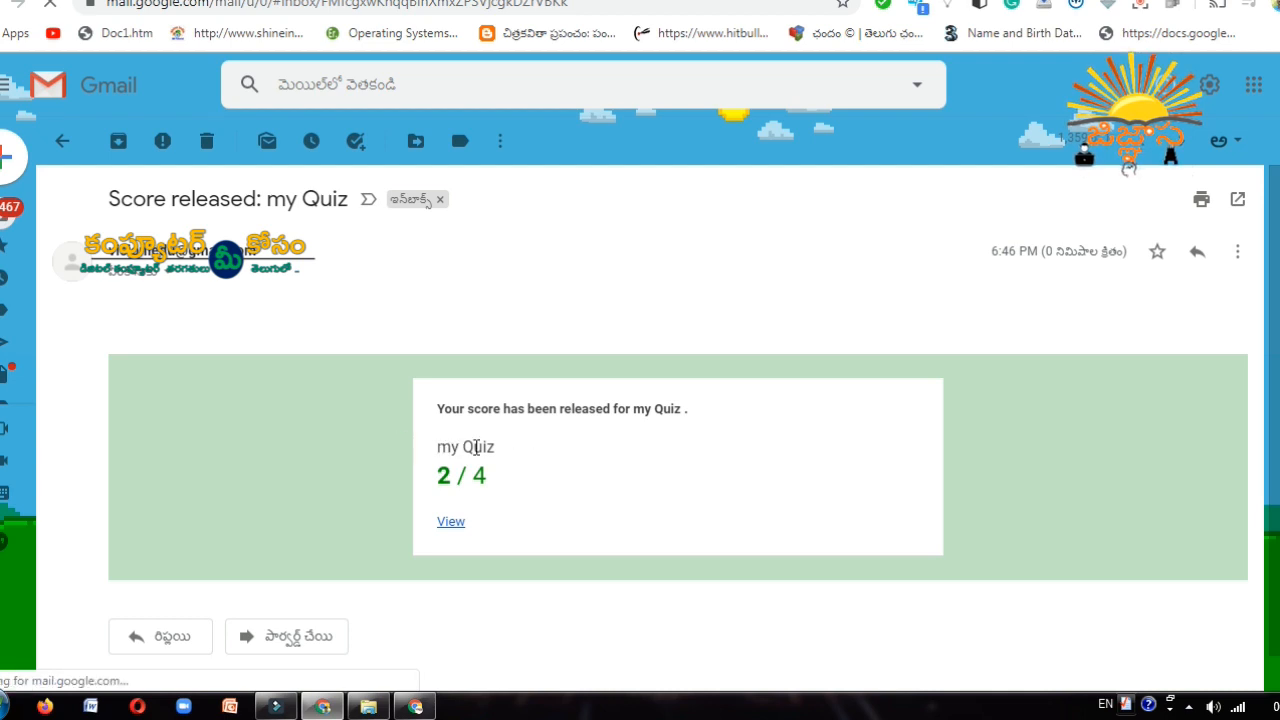
drag(437, 457, 490, 488)
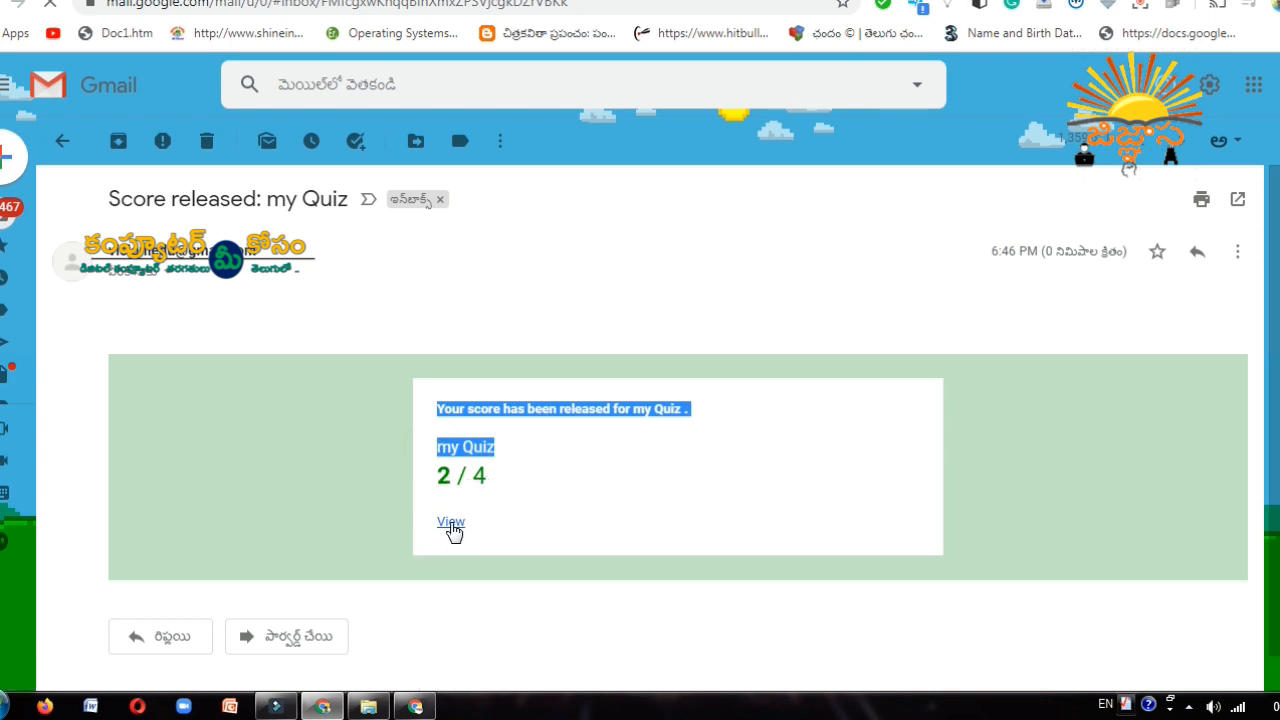
click(450, 523)
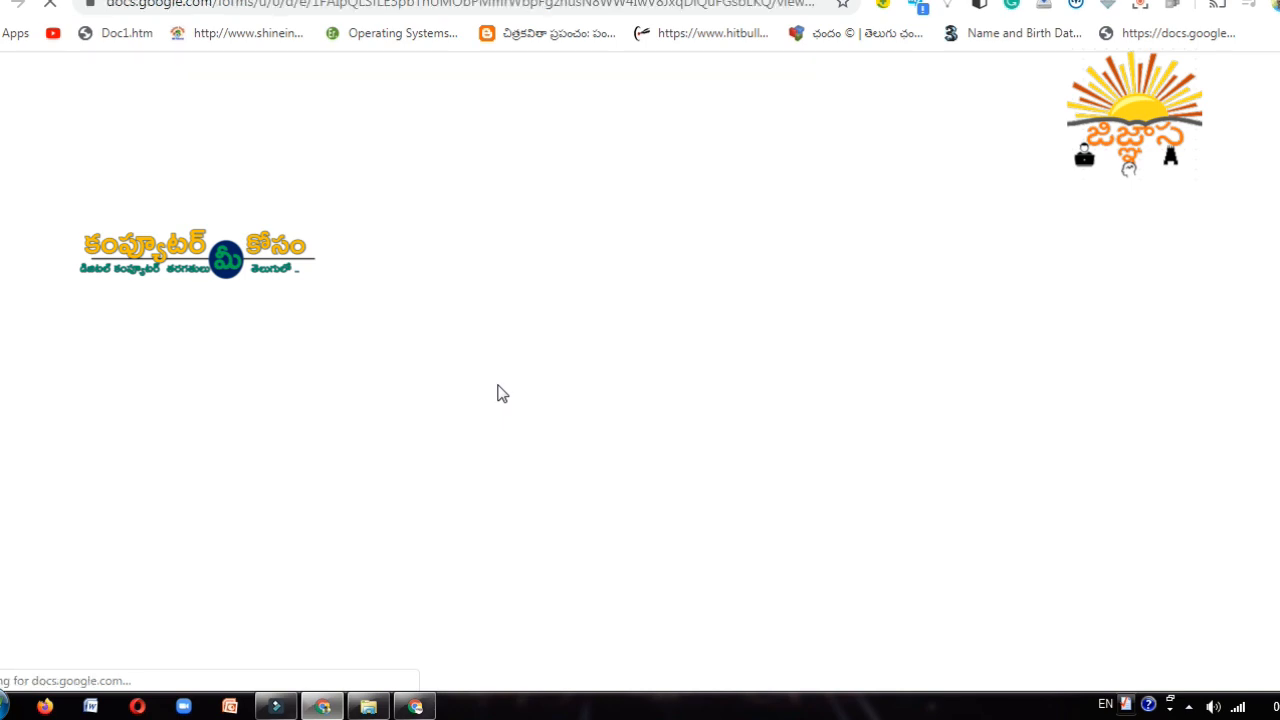
- Examine the points, correct answers and feedback for each Basics of Computer and Basics of MS OFFICE question in the graded response
scroll(555, 288, down, 3)
scroll(684, 345, down, 3)
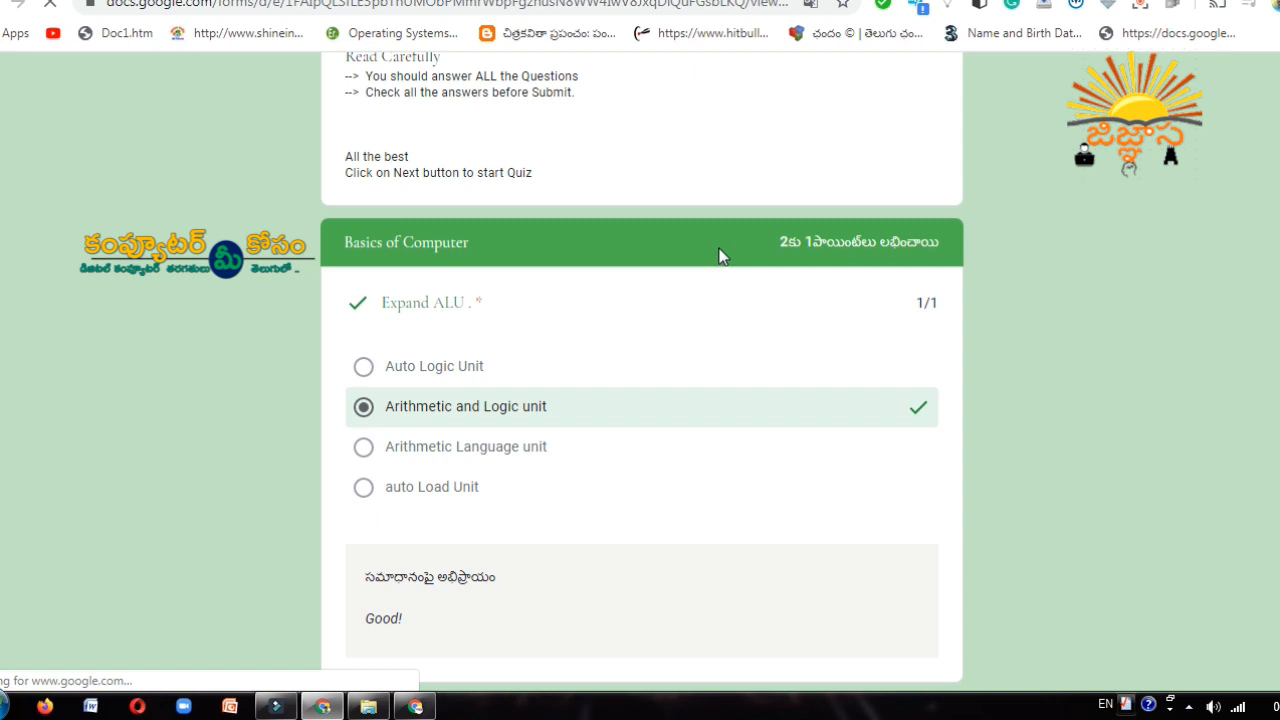
scroll(718, 256, down, 2)
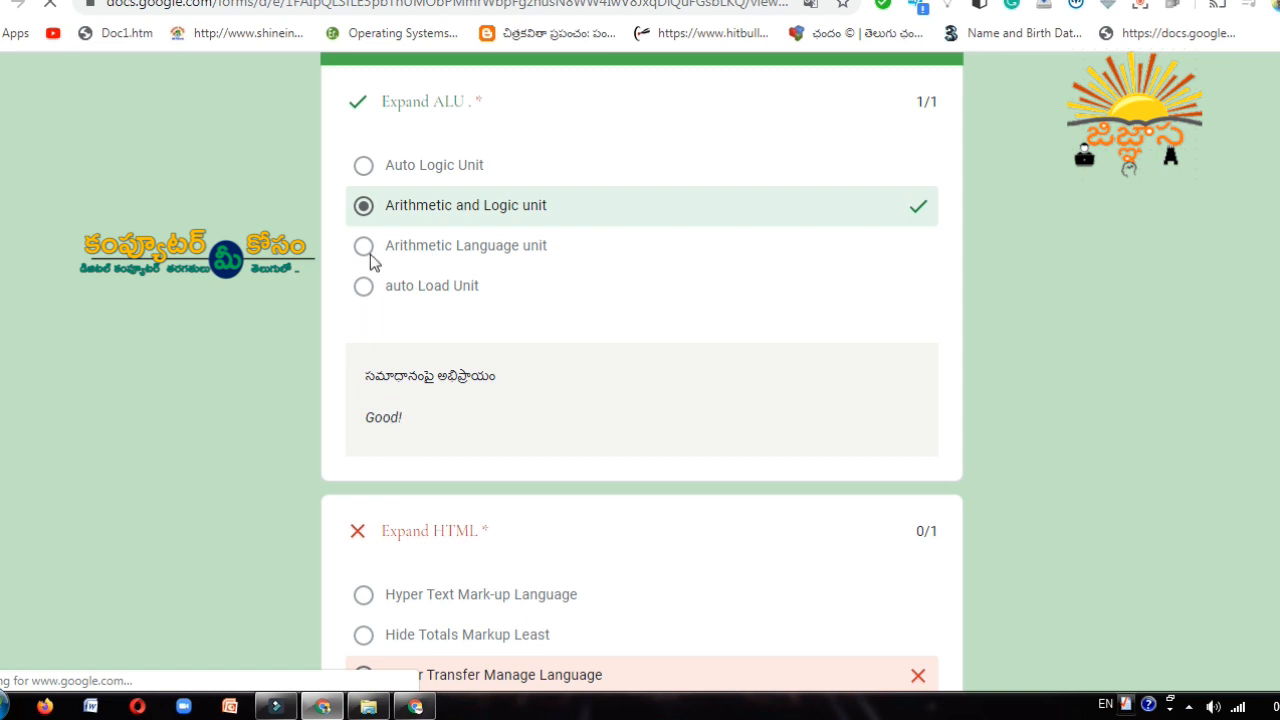
scroll(351, 112, down, 4)
drag(360, 512, 489, 511)
click(493, 509)
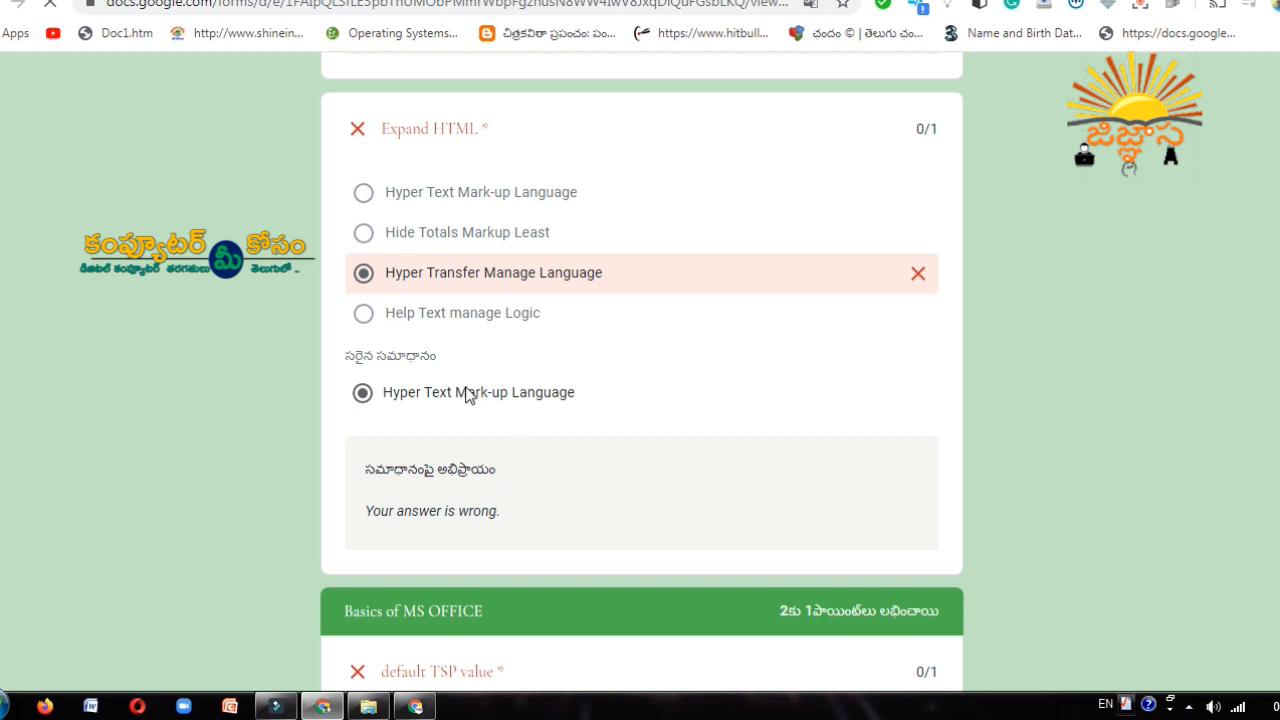
scroll(490, 370, down, 4)
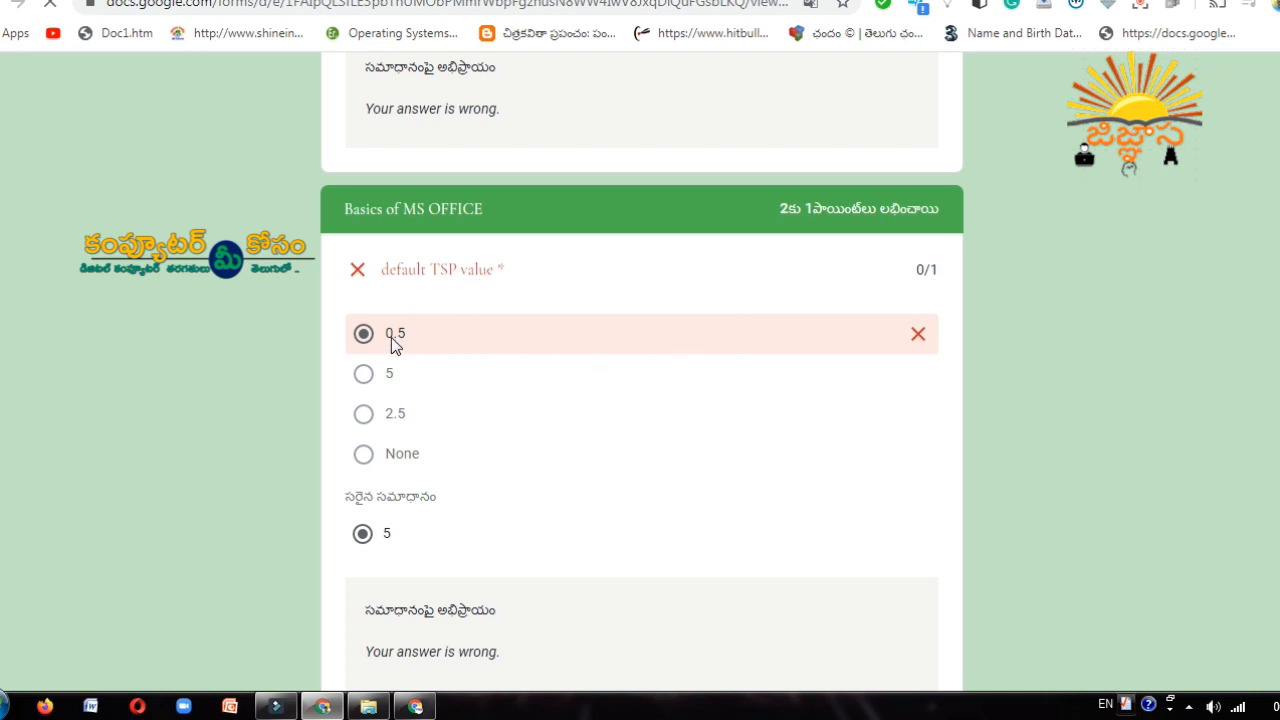
scroll(471, 386, down, 2)
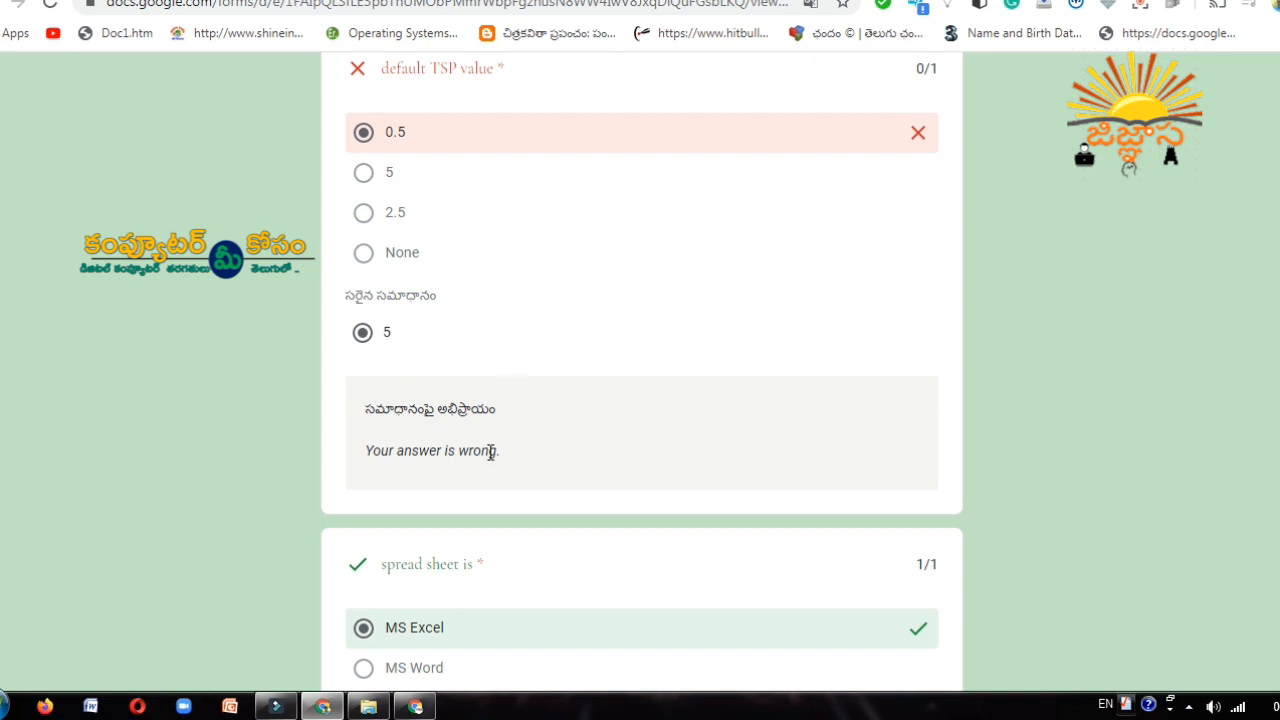
drag(366, 449, 509, 441)
click(509, 445)
scroll(477, 380, down, 2)
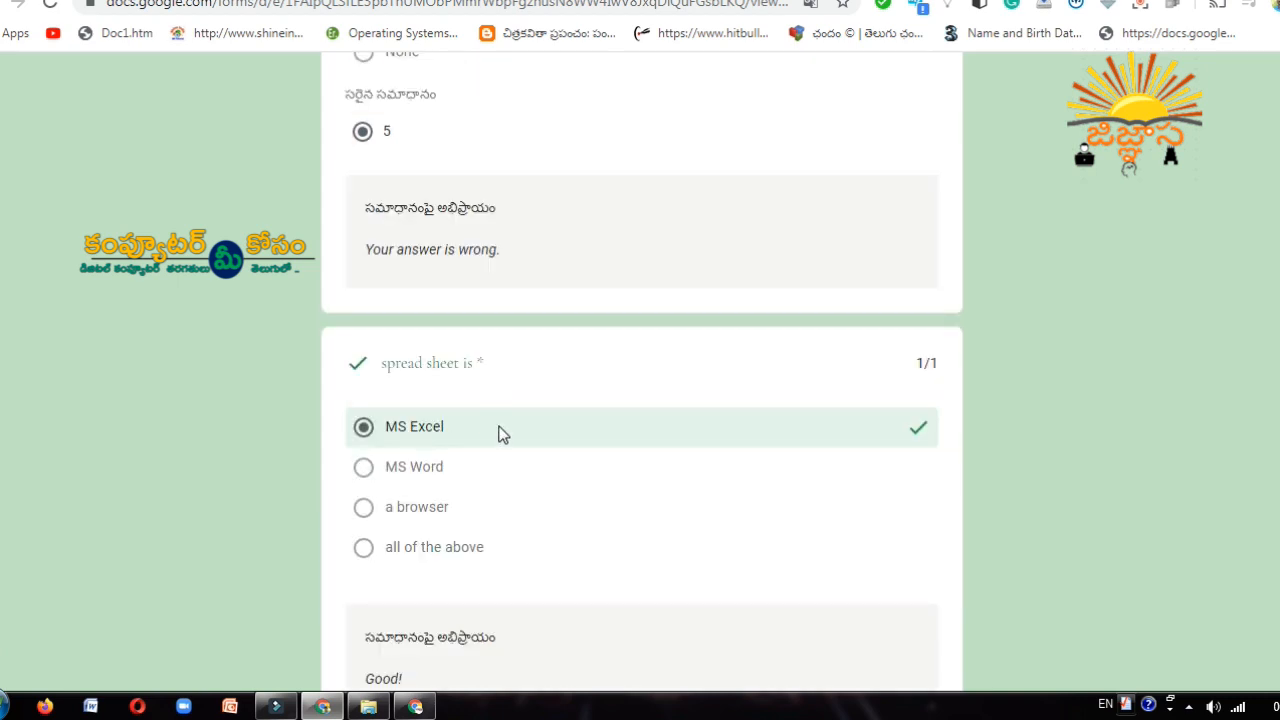
scroll(503, 428, down, 2)
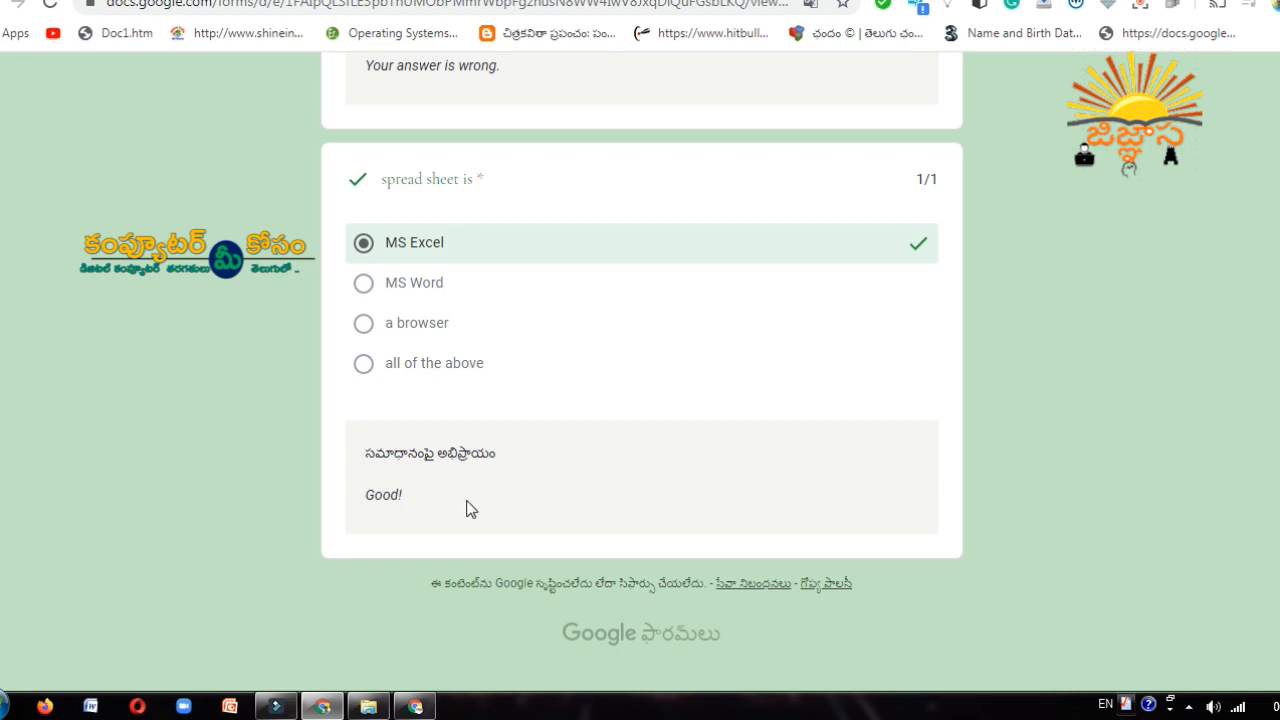
scroll(482, 486, up, 15)
scroll(482, 486, up, 6)
scroll(482, 486, down, 5)
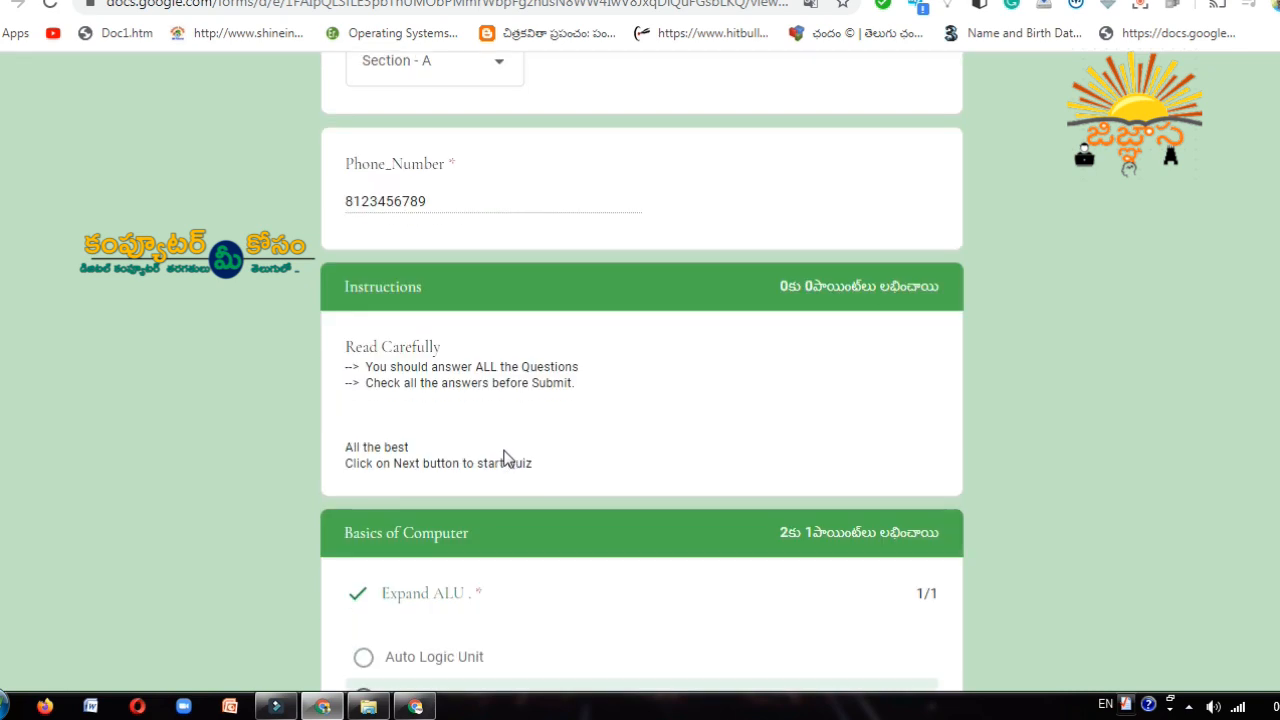
- Recheck the graded response's Expand ALU question and highlight the feedback given for its answer
scroll(505, 458, up, 3)
scroll(505, 458, down, 6)
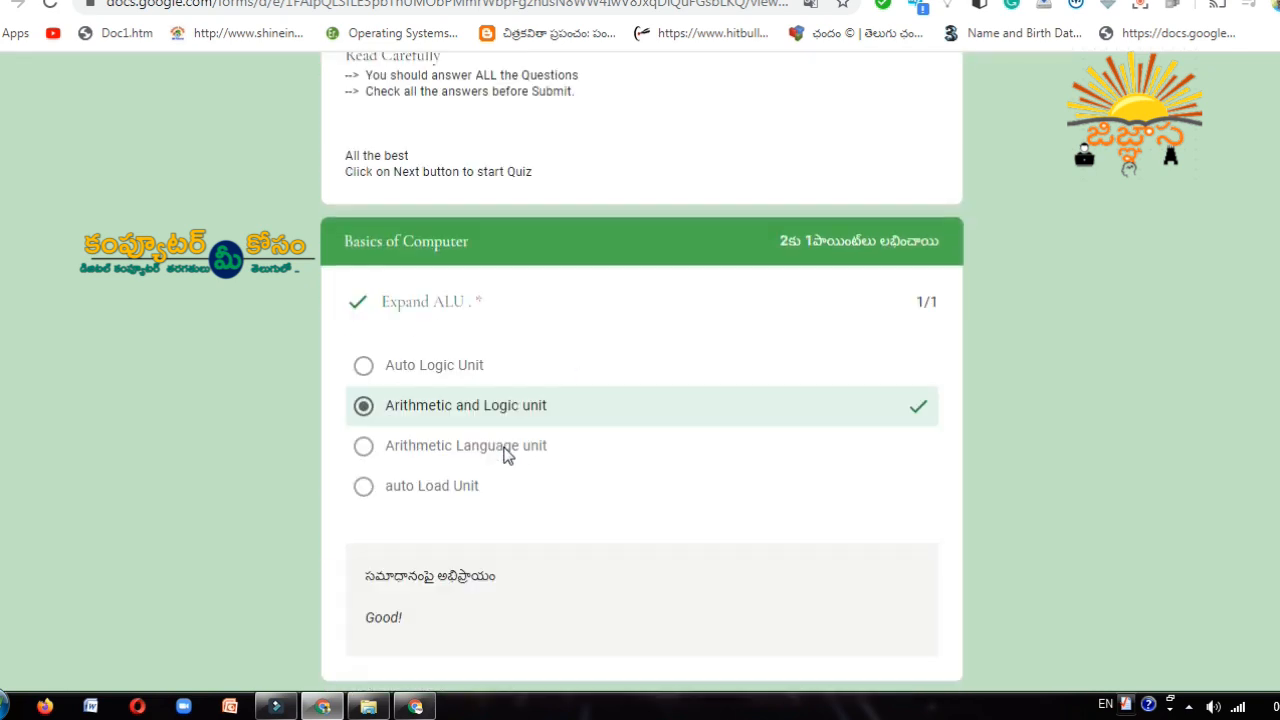
scroll(505, 458, down, 4)
scroll(508, 320, up, 3)
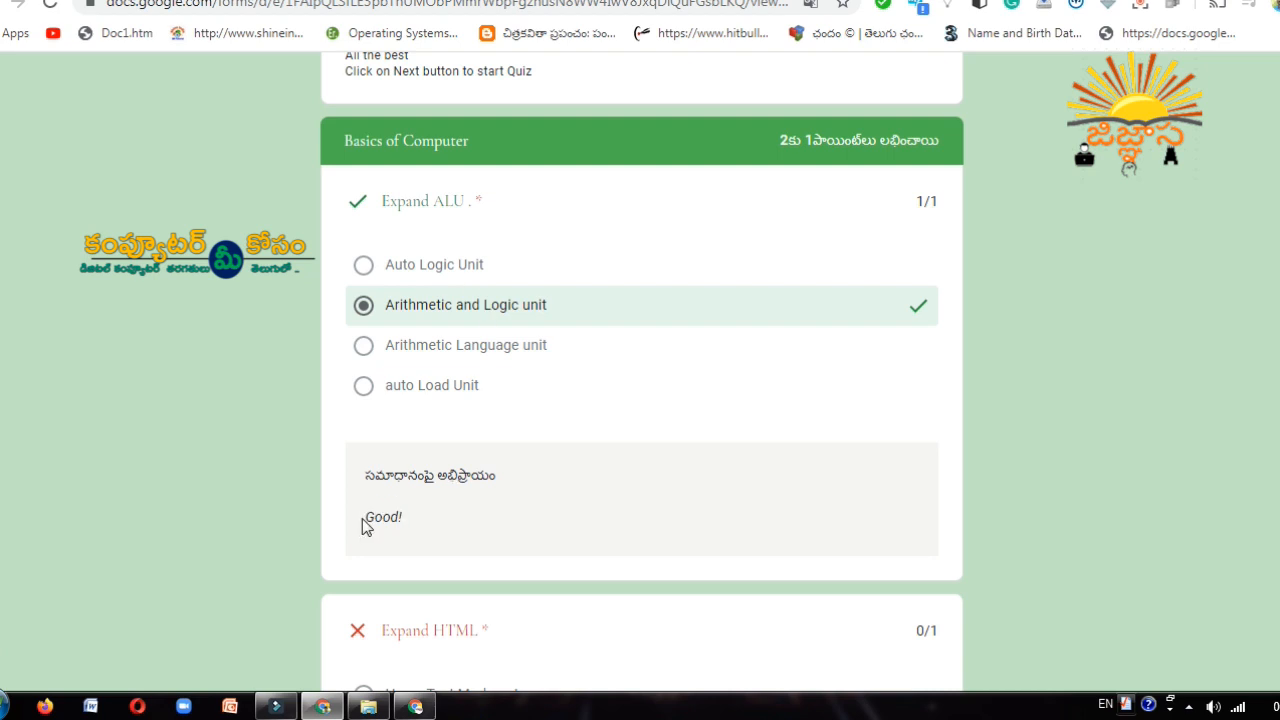
drag(364, 518, 443, 527)
click(411, 523)
click(422, 528)
- Inspect the correct answer and the wrong-answer feedback for the Expand HTML question
scroll(455, 400, down, 3)
scroll(420, 571, down, 1)
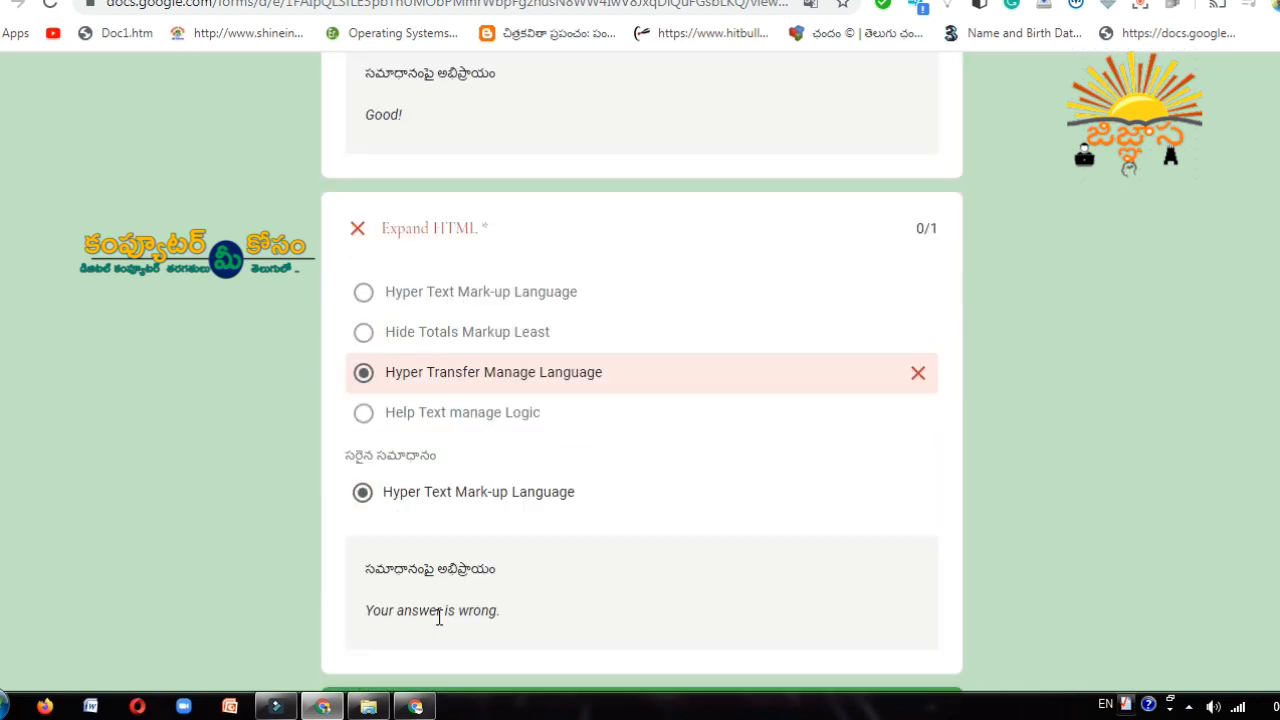
double_click(438, 609)
click(476, 611)
click(458, 610)
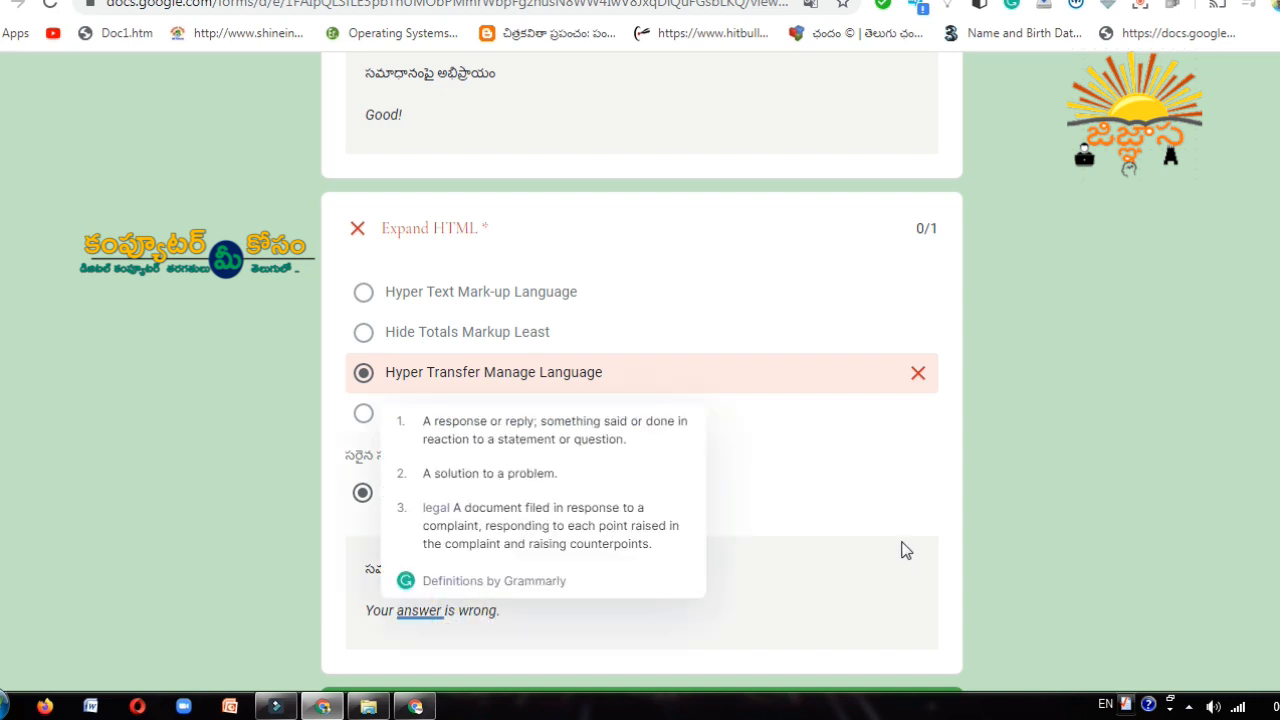
- Check the total points in the graded response's header and return to the form owner's individual response view
scroll(900, 549, up, 15)
scroll(900, 549, up, 2)
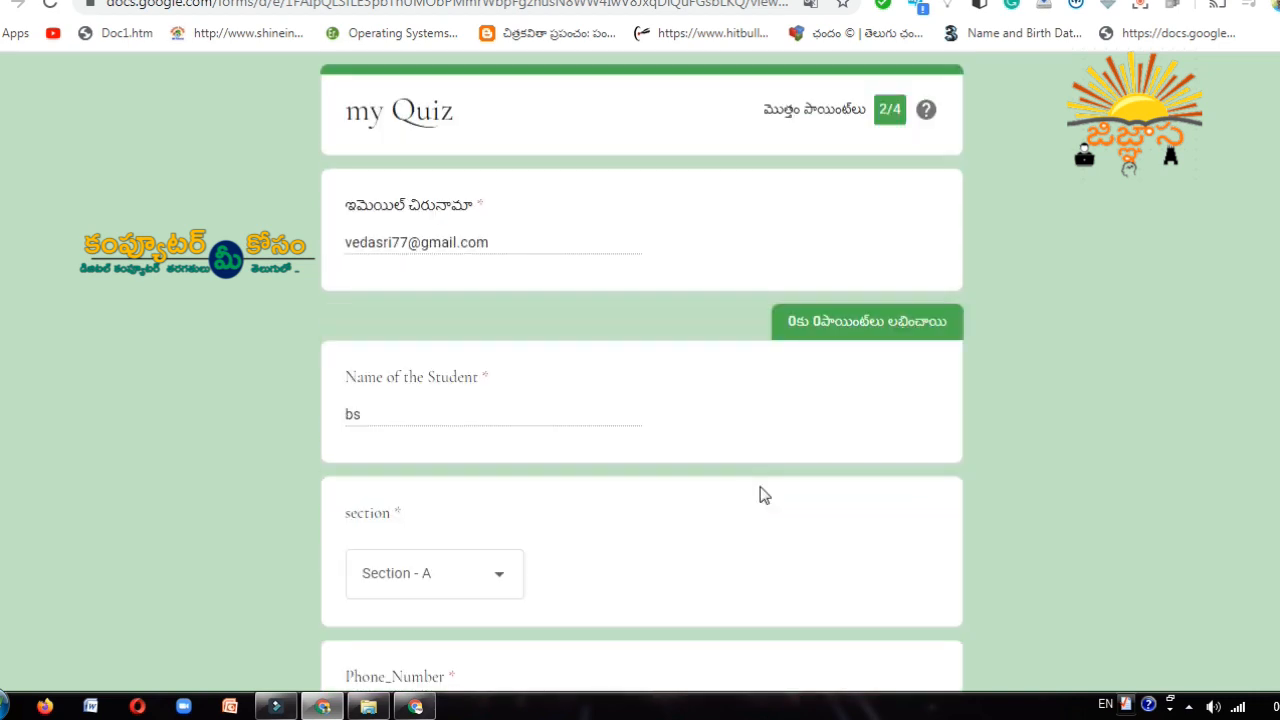
click(416, 708)
scroll(668, 300, up, 3)
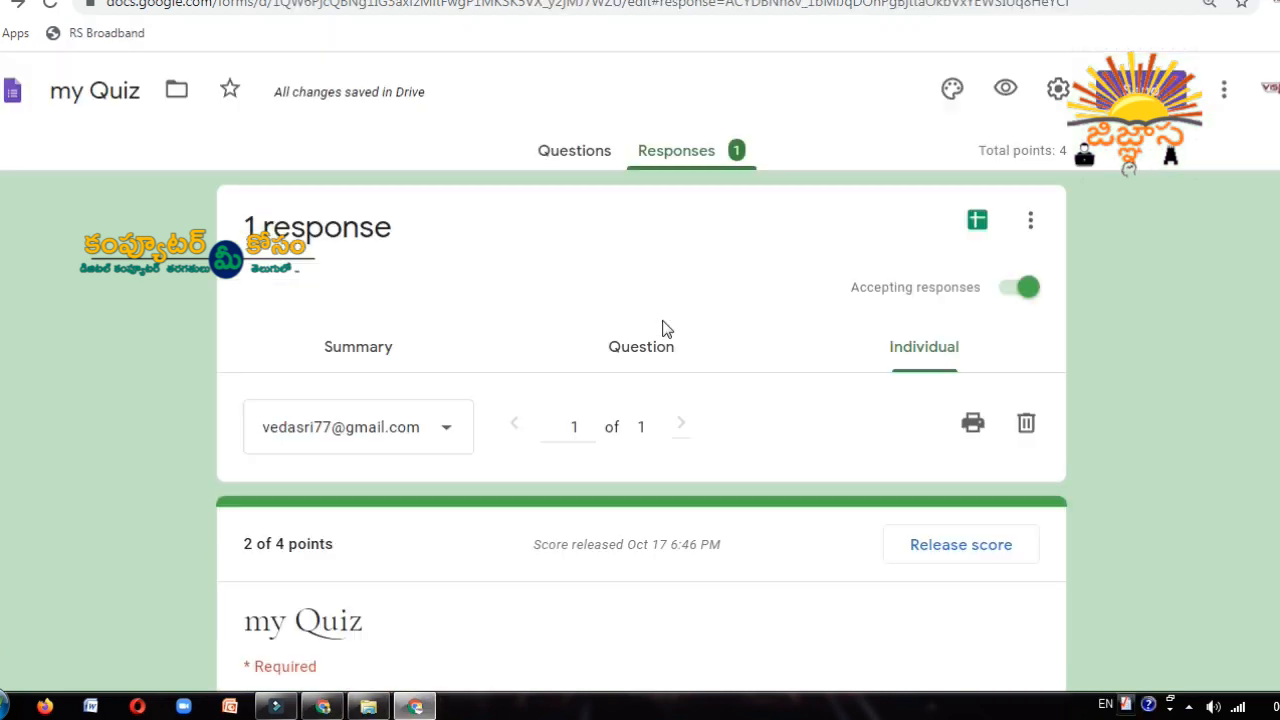